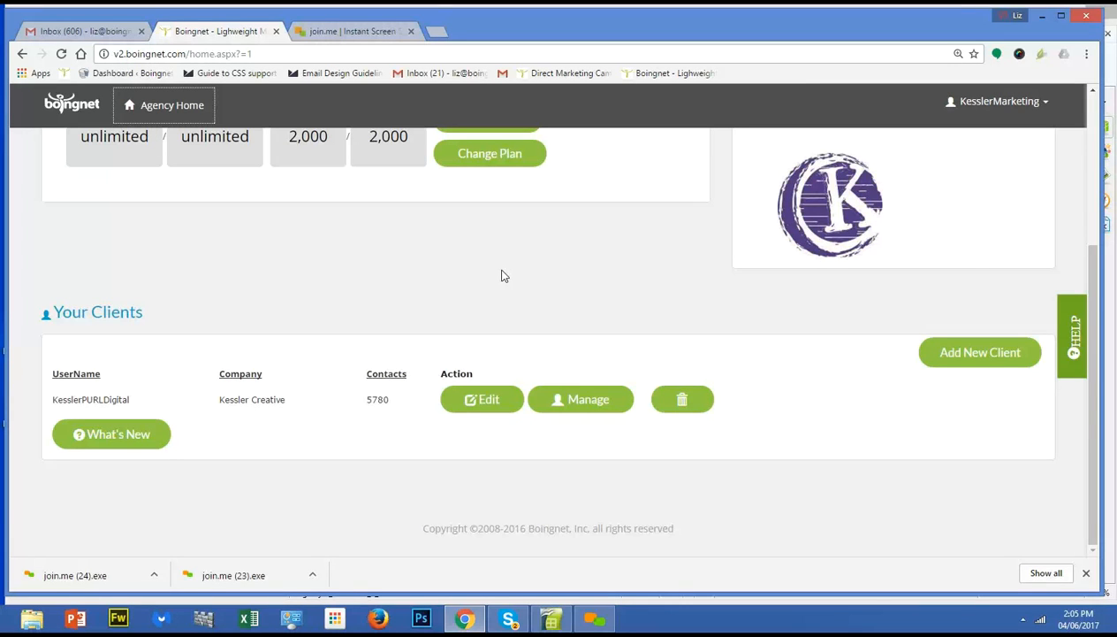
Open the new client account form, review its login, profile and billing fields, and return to the agency overview without saving.
{"action": "left_click", "coordinate": [985, 354]}
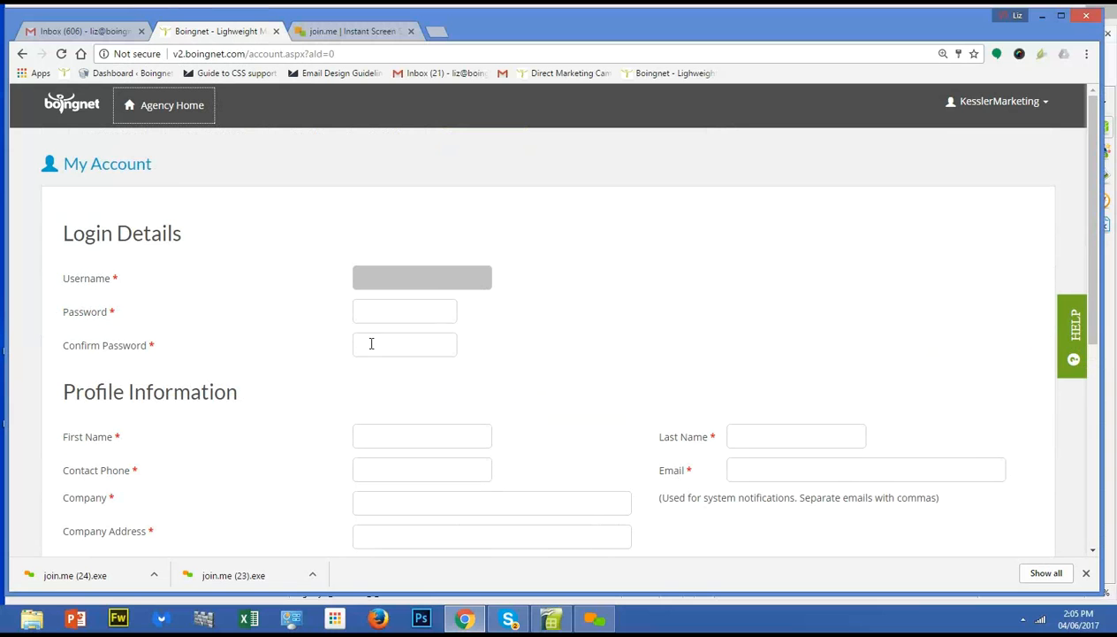
{"action": "scroll", "coordinate": [789, 332], "scroll_direction": "down", "scroll_amount": 3}
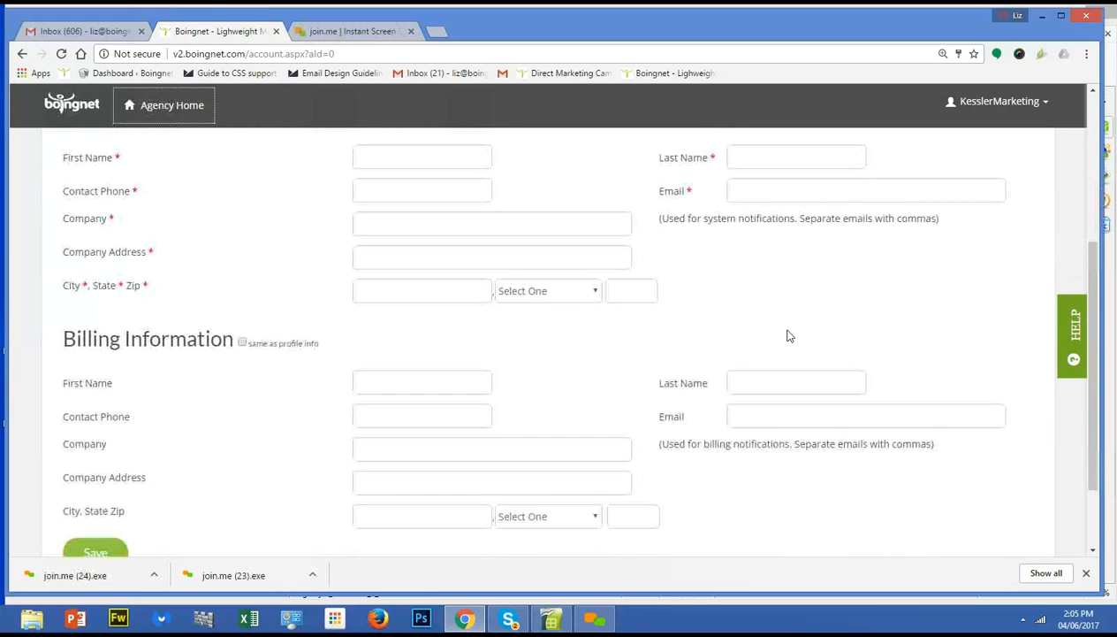
{"action": "scroll", "coordinate": [787, 331], "scroll_direction": "up", "scroll_amount": 1}
{"action": "scroll", "coordinate": [643, 371], "scroll_direction": "down", "scroll_amount": 2}
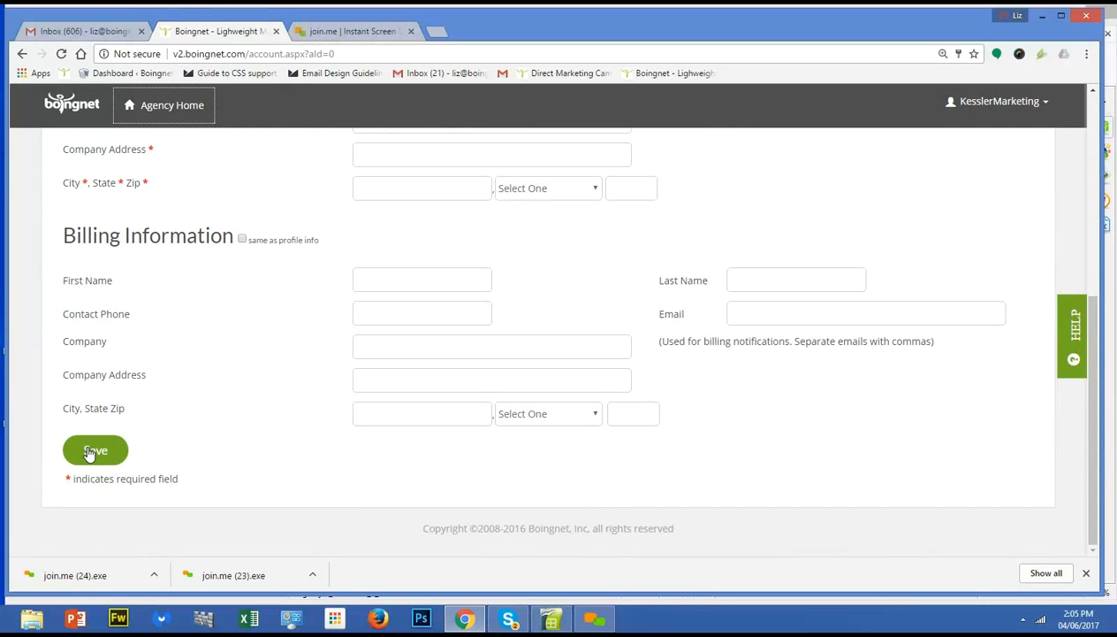
{"action": "left_click", "coordinate": [22, 55]}
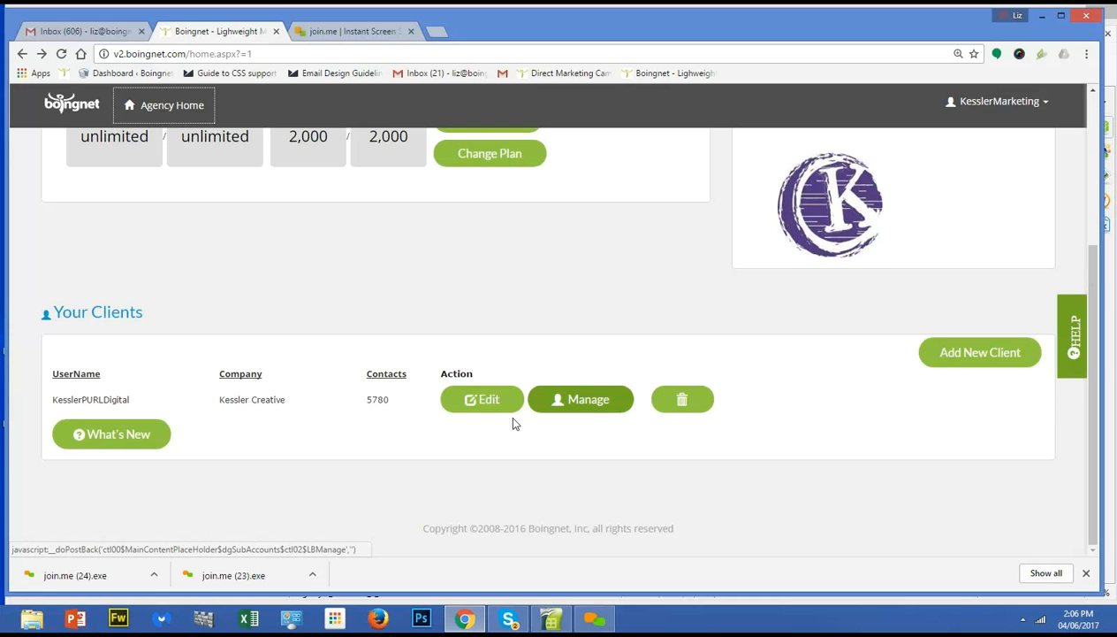
Enter the Kessler Creative client account and review its build options and contact lists.
{"action": "left_click", "coordinate": [584, 400]}
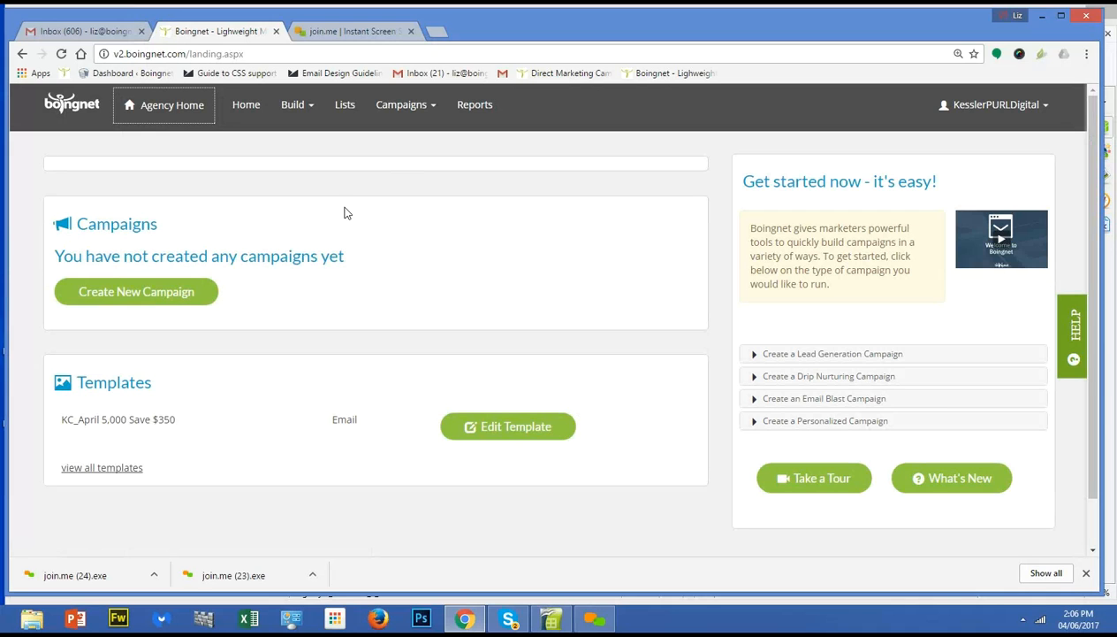
{"action": "left_click", "coordinate": [306, 106]}
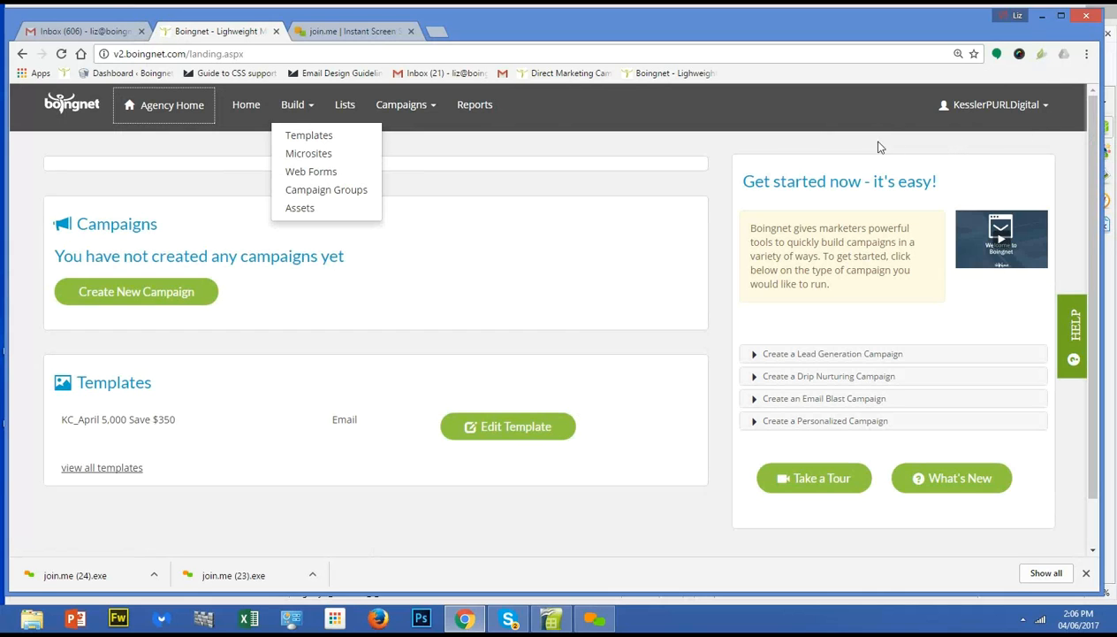
{"action": "left_click", "coordinate": [346, 106]}
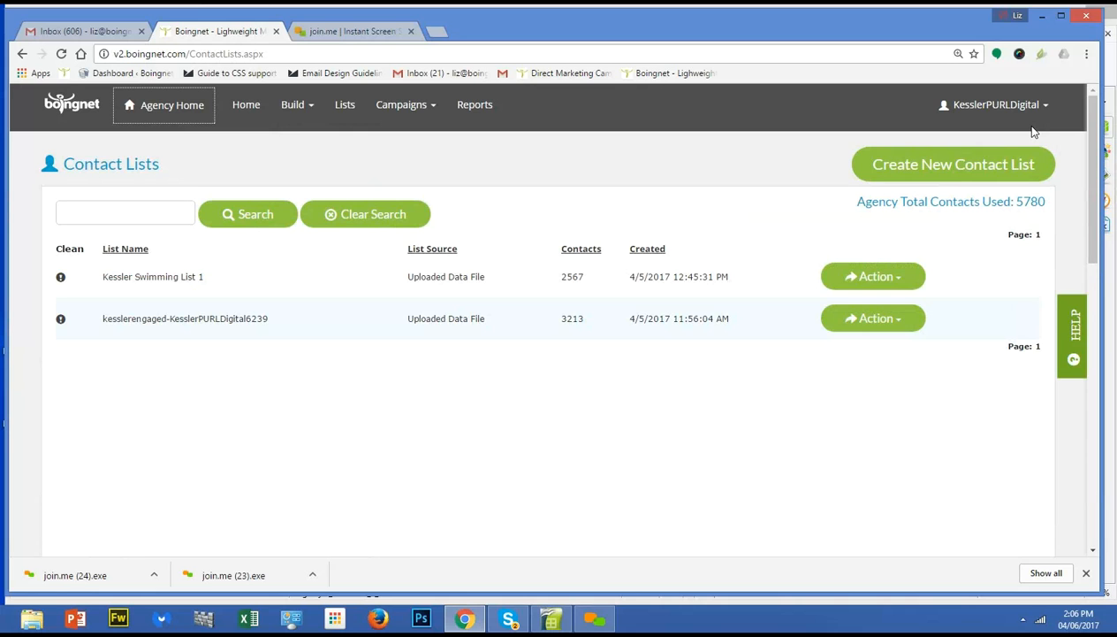
View the client account's domain settings and return to the contact lists.
{"action": "left_click", "coordinate": [1045, 106]}
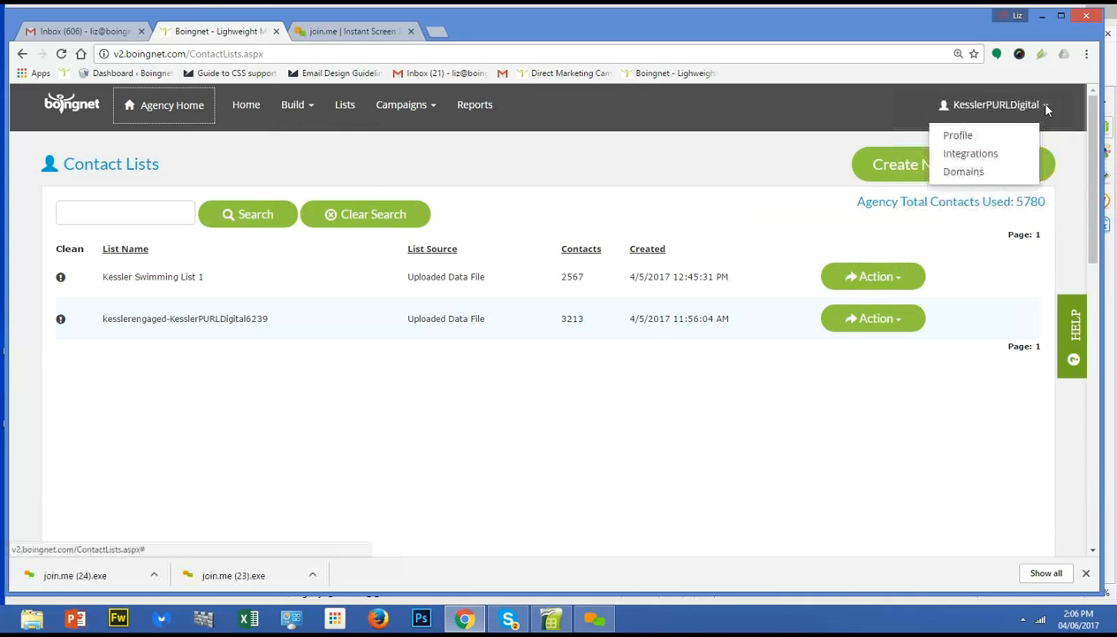
{"action": "left_click", "coordinate": [971, 174]}
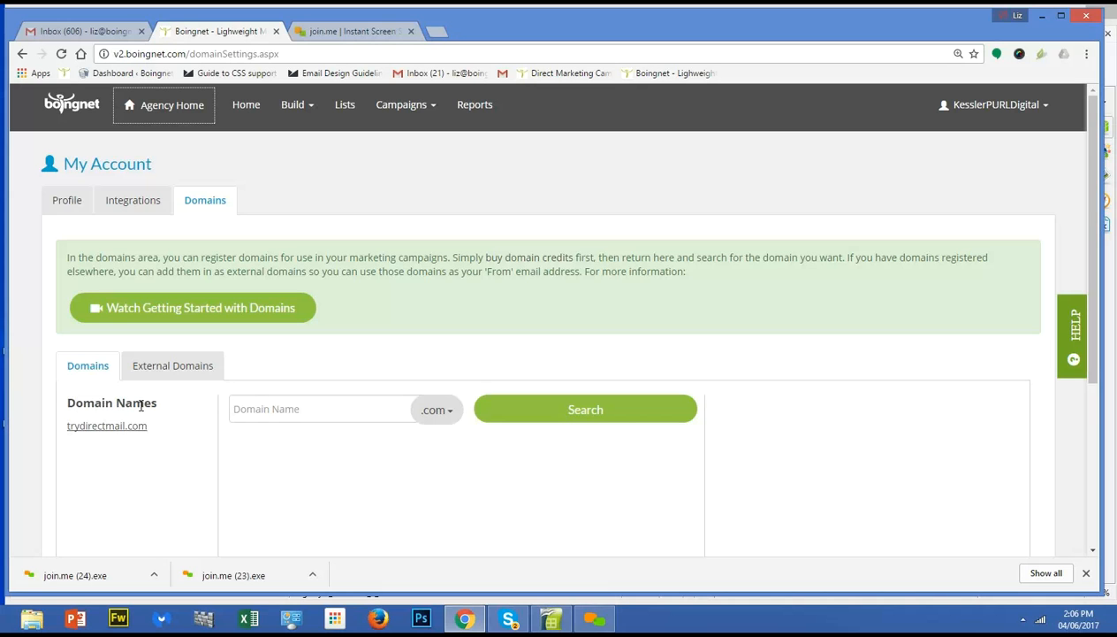
{"action": "left_click", "coordinate": [23, 55]}
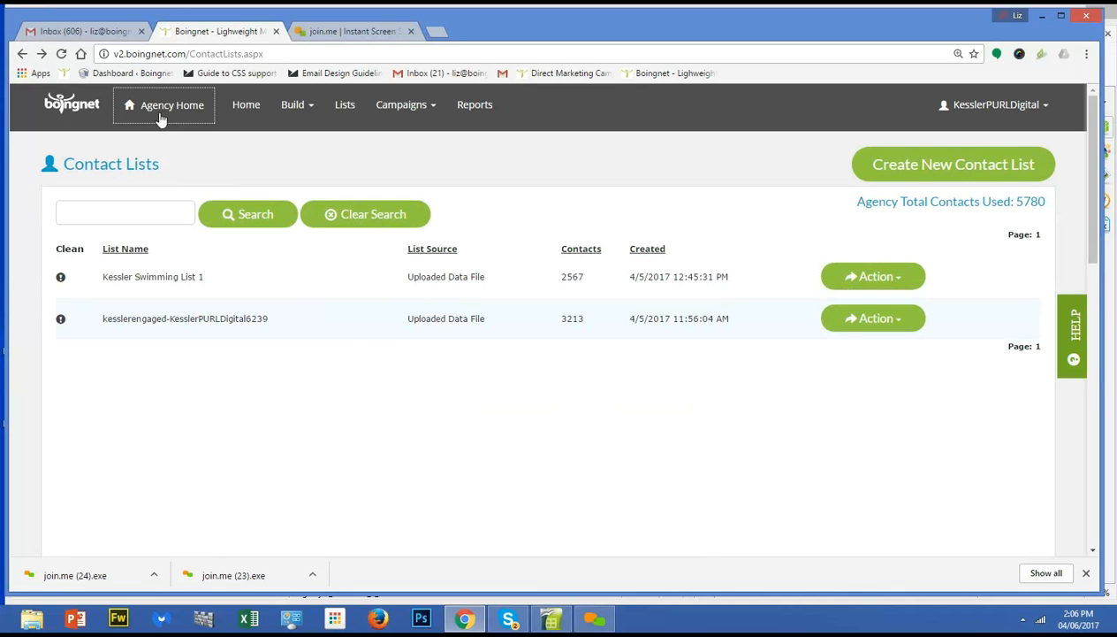
Return to the agency home and reopen the Kessler Creative client account for management.
{"action": "left_click", "coordinate": [161, 110]}
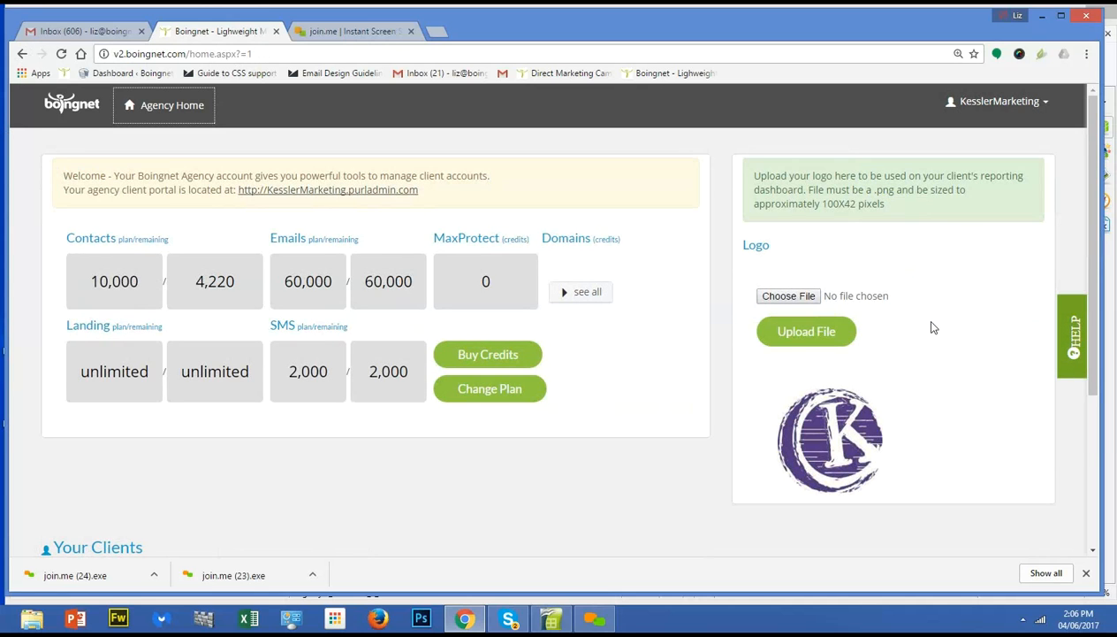
{"action": "scroll", "coordinate": [943, 359], "scroll_direction": "down", "scroll_amount": 3}
{"action": "left_click", "coordinate": [599, 399]}
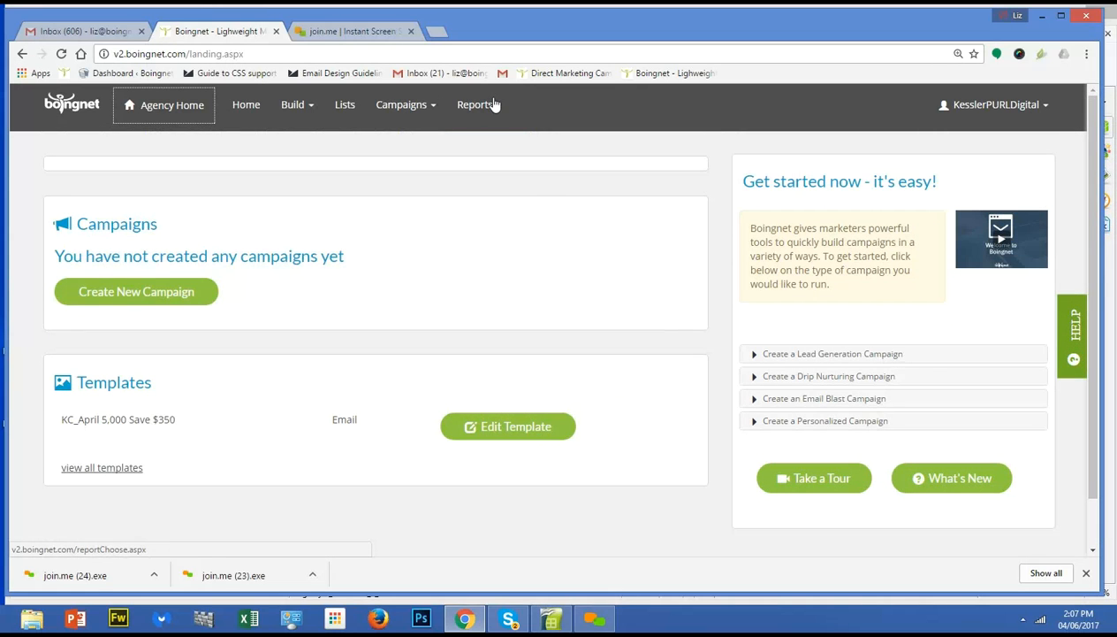
Review the client account's build options, contact lists, campaign types and available report types.
{"action": "left_click", "coordinate": [309, 113]}
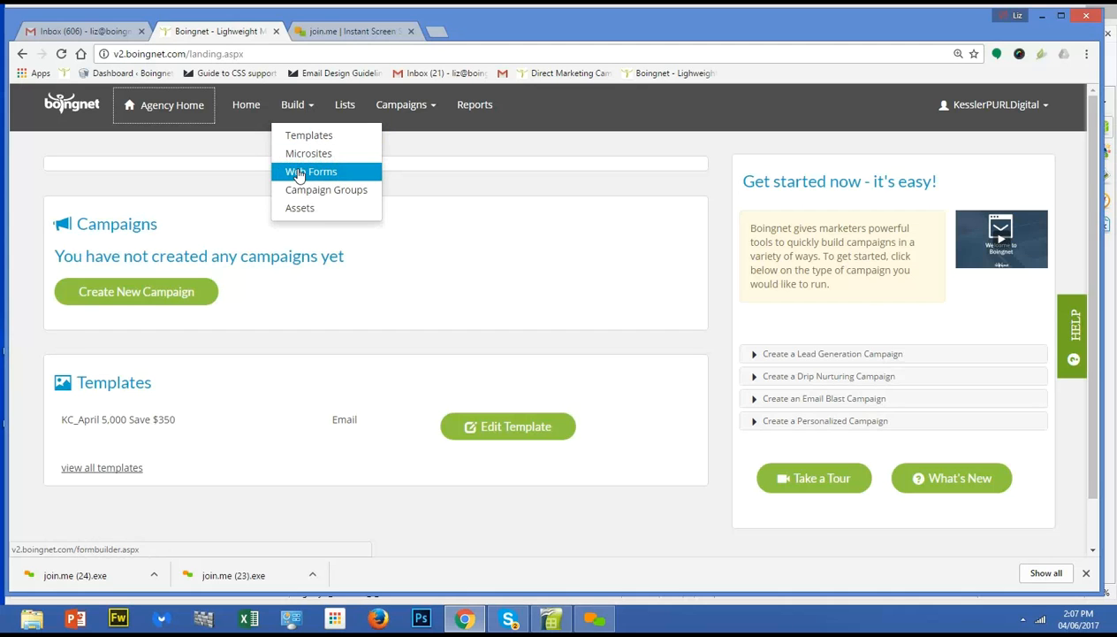
{"action": "left_click", "coordinate": [348, 106]}
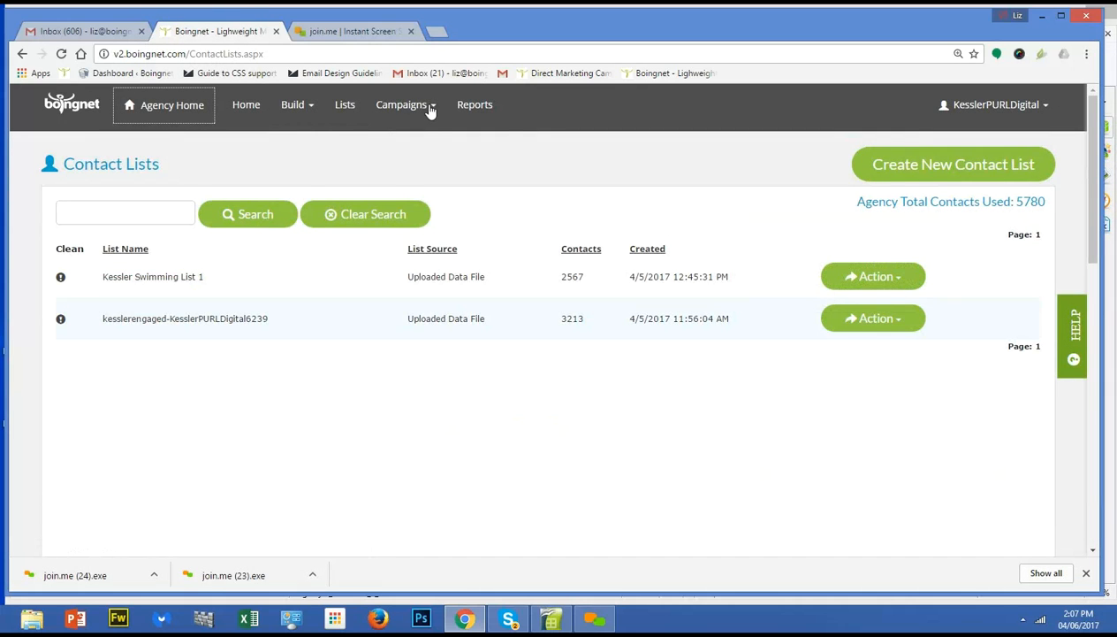
{"action": "mouse_move", "coordinate": [435, 109]}
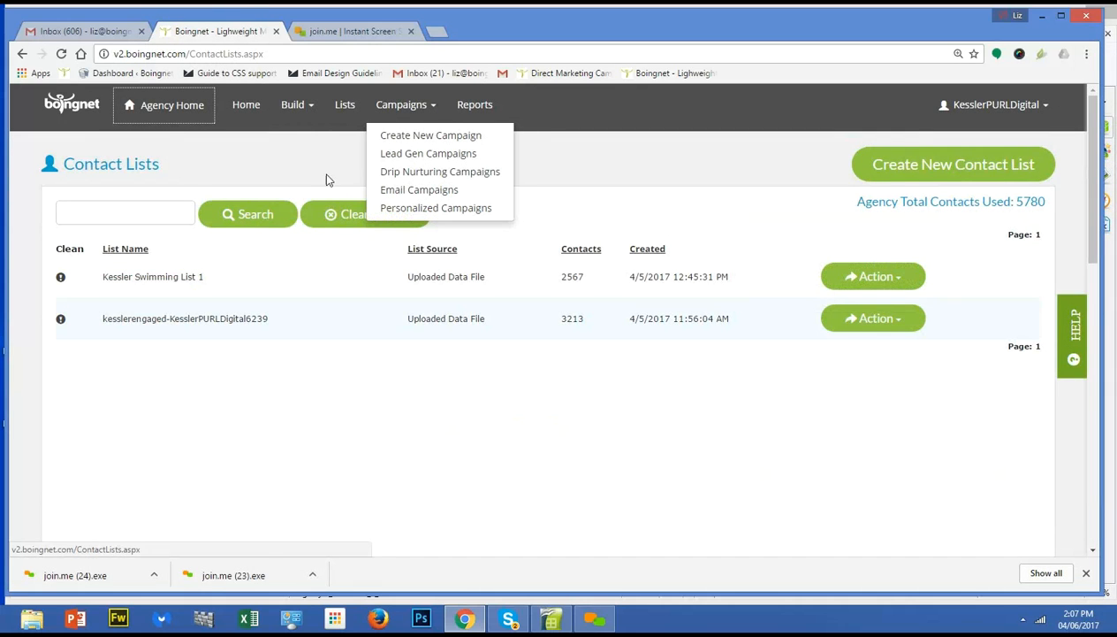
{"action": "left_click", "coordinate": [474, 105]}
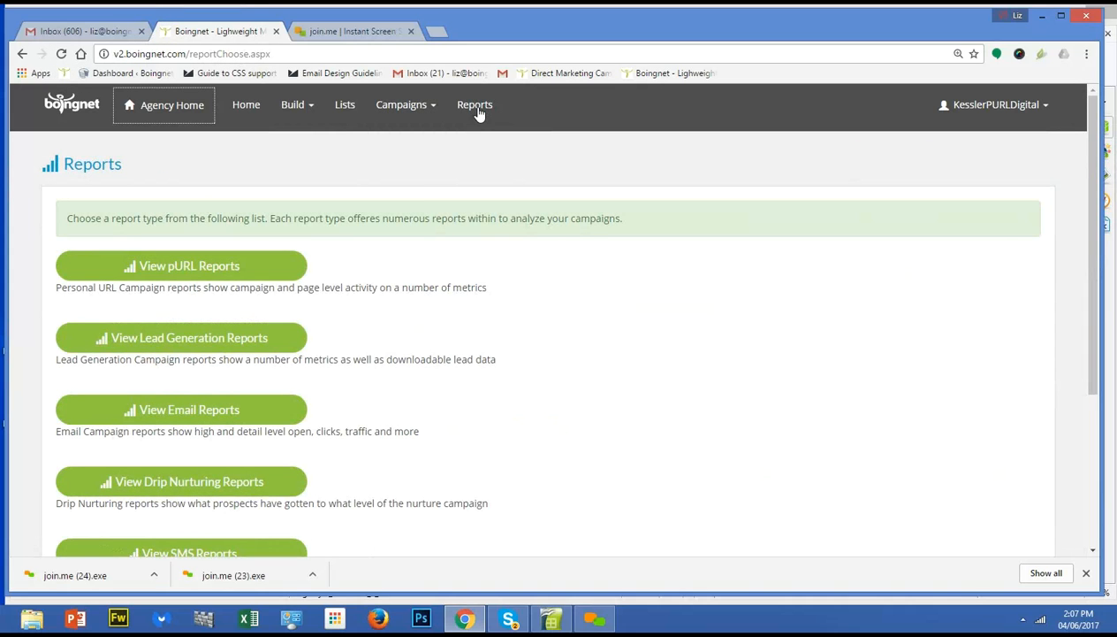
Return to the client home page and review its campaigns, templates and getting-started campaign options.
{"action": "left_click", "coordinate": [251, 106]}
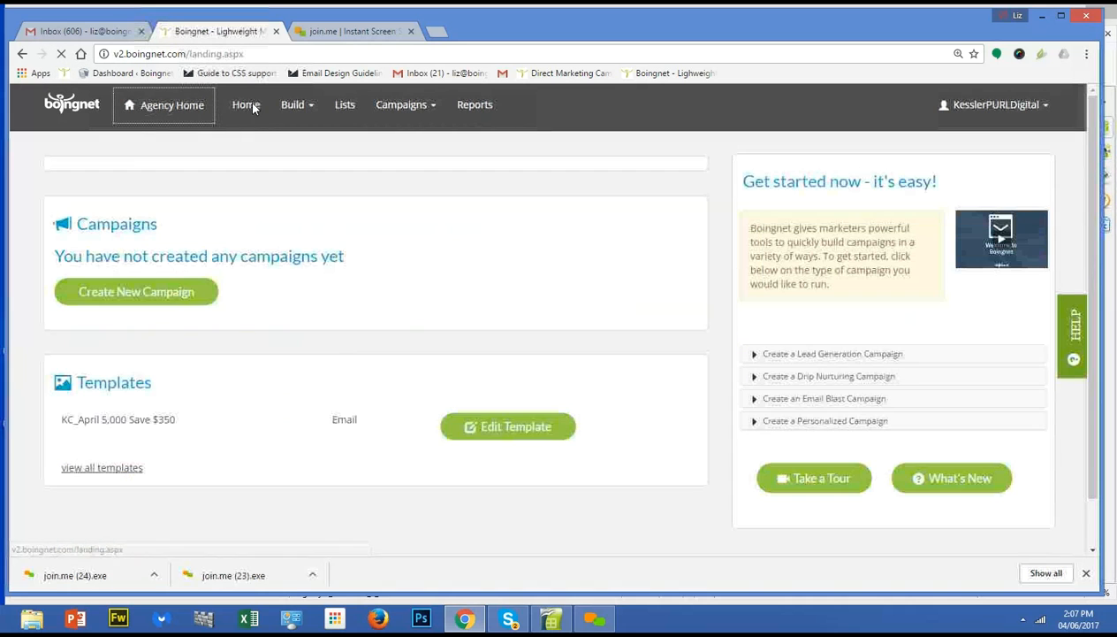
{"action": "scroll", "coordinate": [783, 352], "scroll_direction": "down", "scroll_amount": 1}
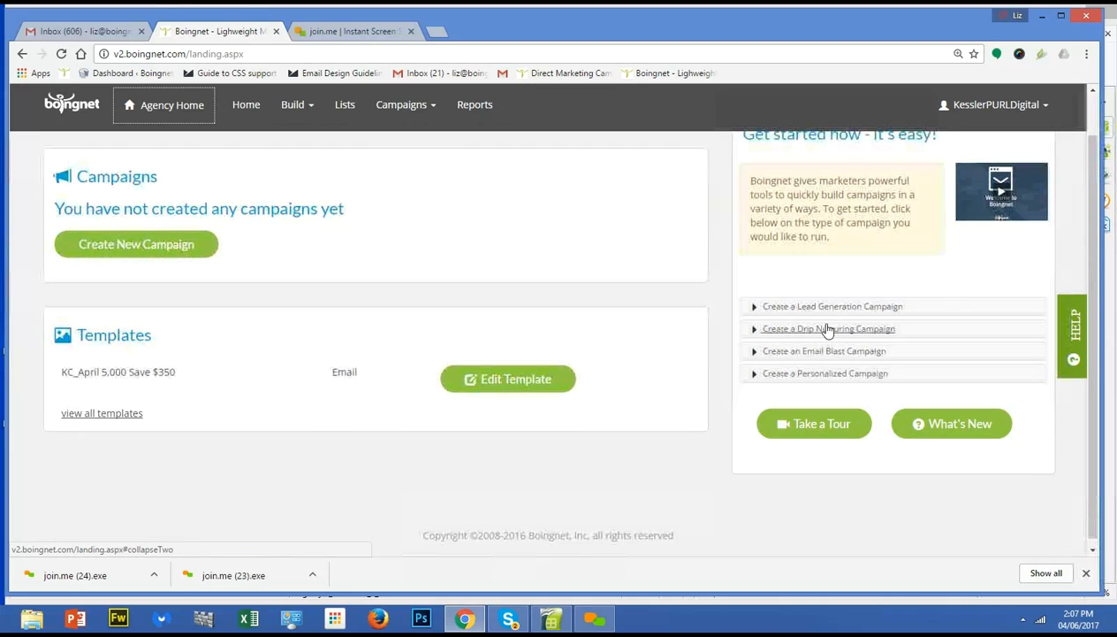
{"action": "scroll", "coordinate": [828, 329], "scroll_direction": "up", "scroll_amount": 1}
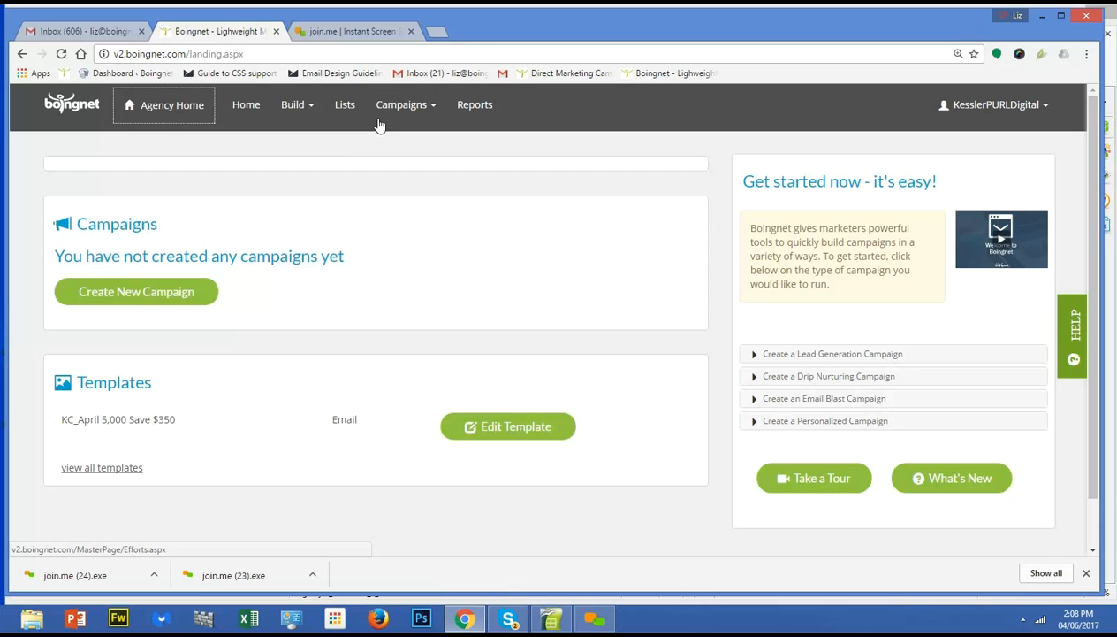
Open the client's domain settings and examine the DNS records of trydirectmail.com and the external domains area.
{"action": "left_click", "coordinate": [1039, 124]}
{"action": "left_click", "coordinate": [946, 173]}
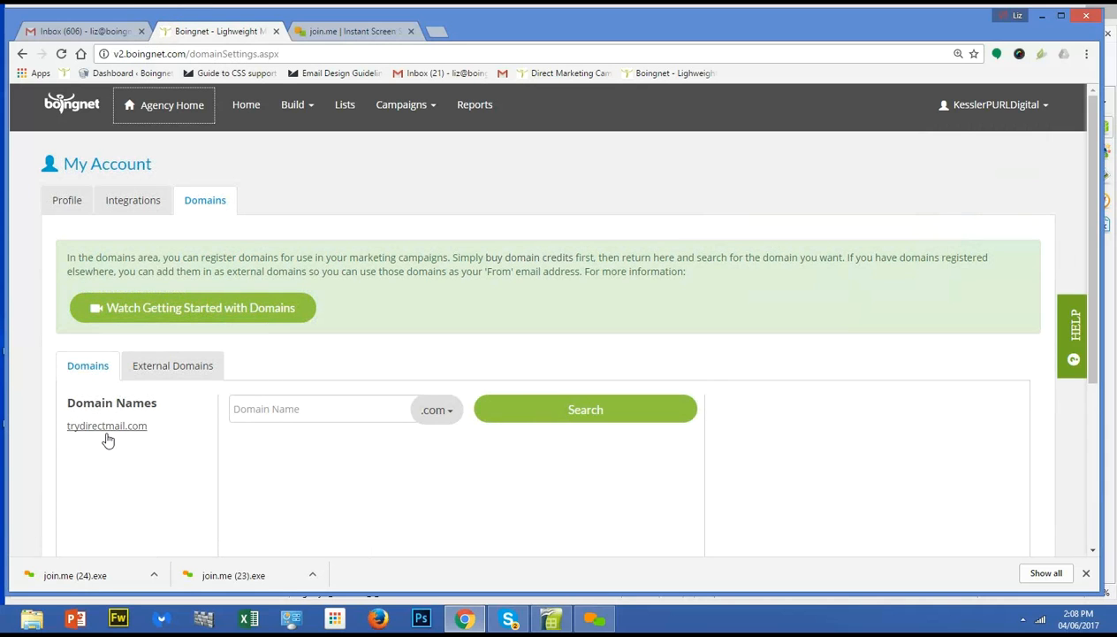
{"action": "left_click", "coordinate": [108, 429]}
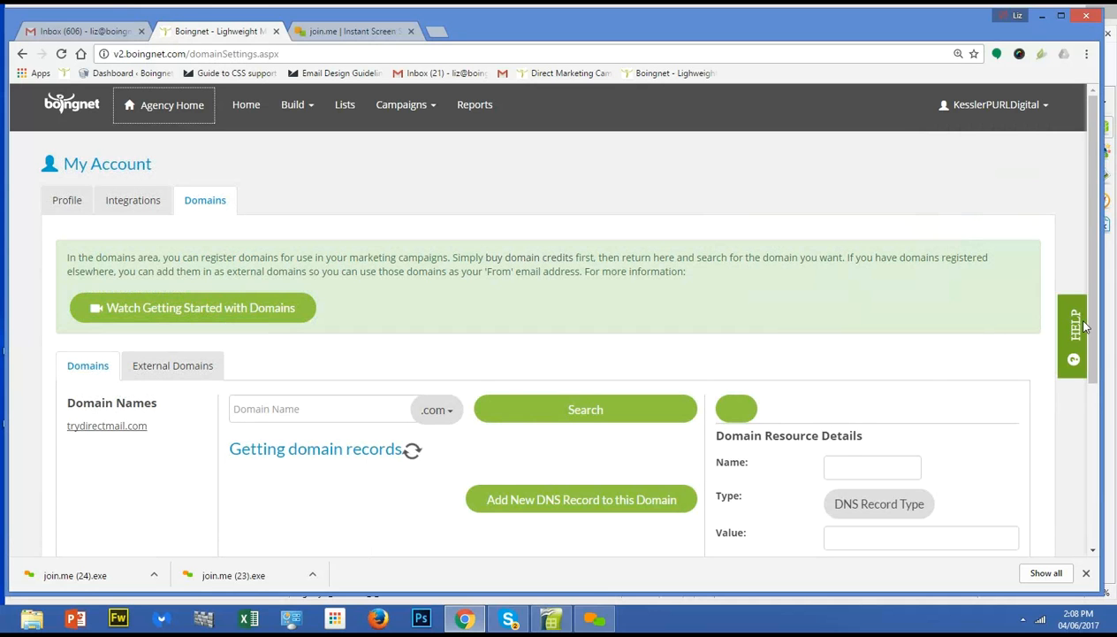
{"action": "left_click_drag", "start_coordinate": [1092, 343], "coordinate": [1092, 477]}
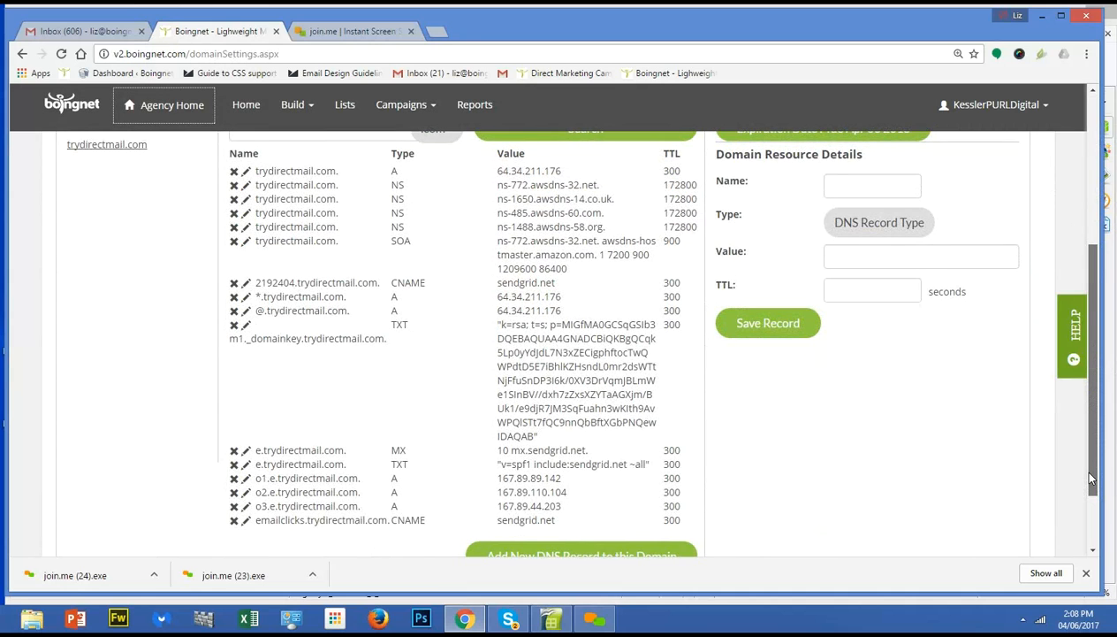
{"action": "scroll", "coordinate": [582, 327], "scroll_direction": "up", "scroll_amount": 3}
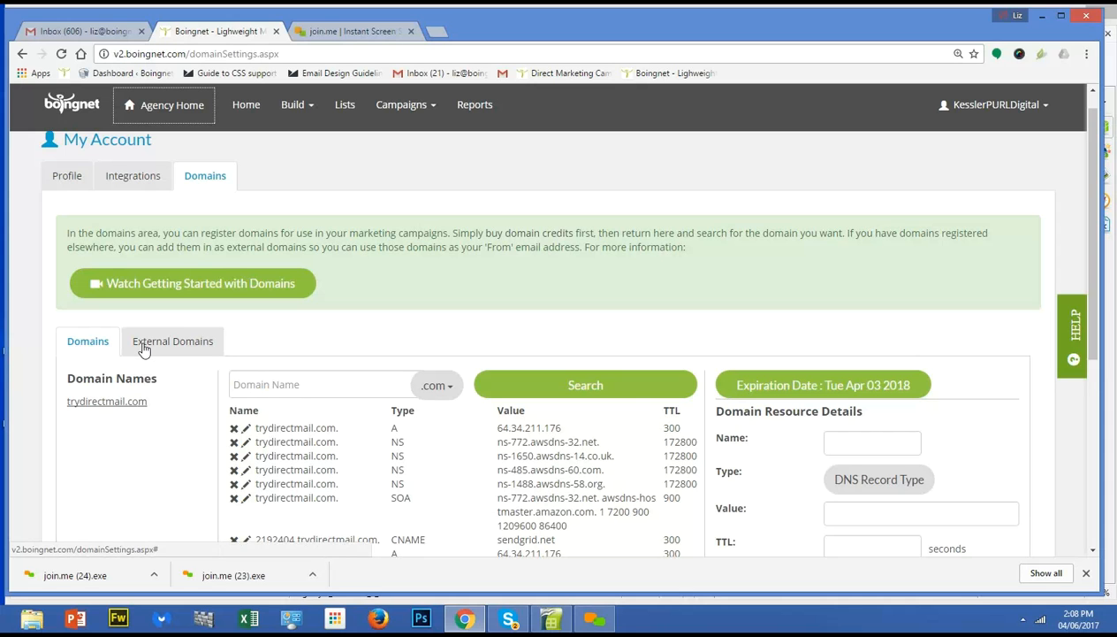
{"action": "left_click", "coordinate": [144, 349]}
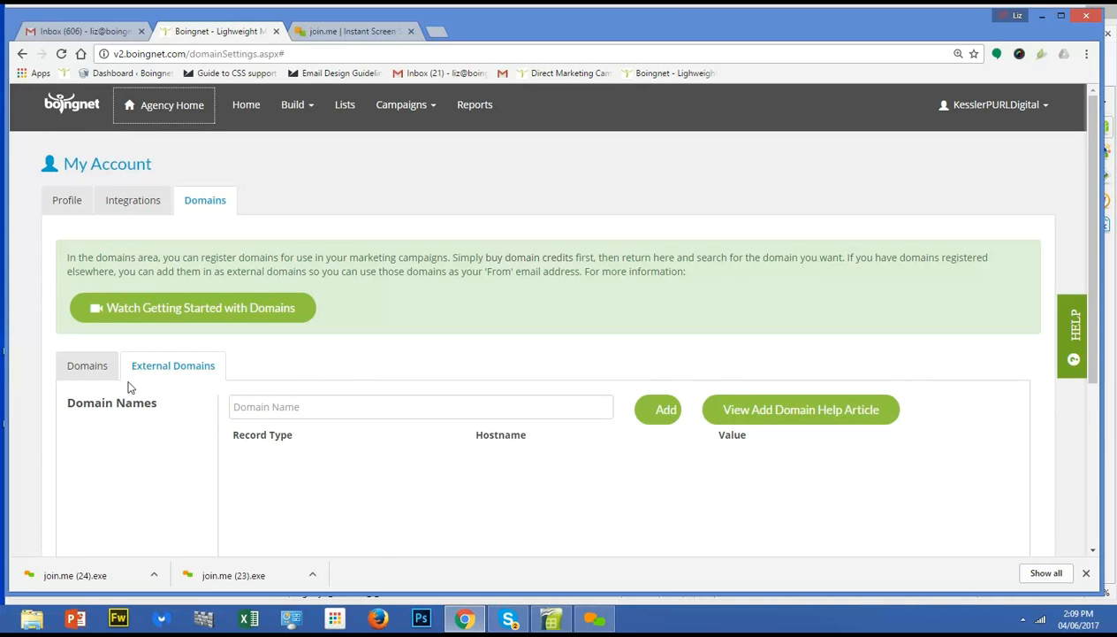
{"action": "left_click", "coordinate": [88, 365]}
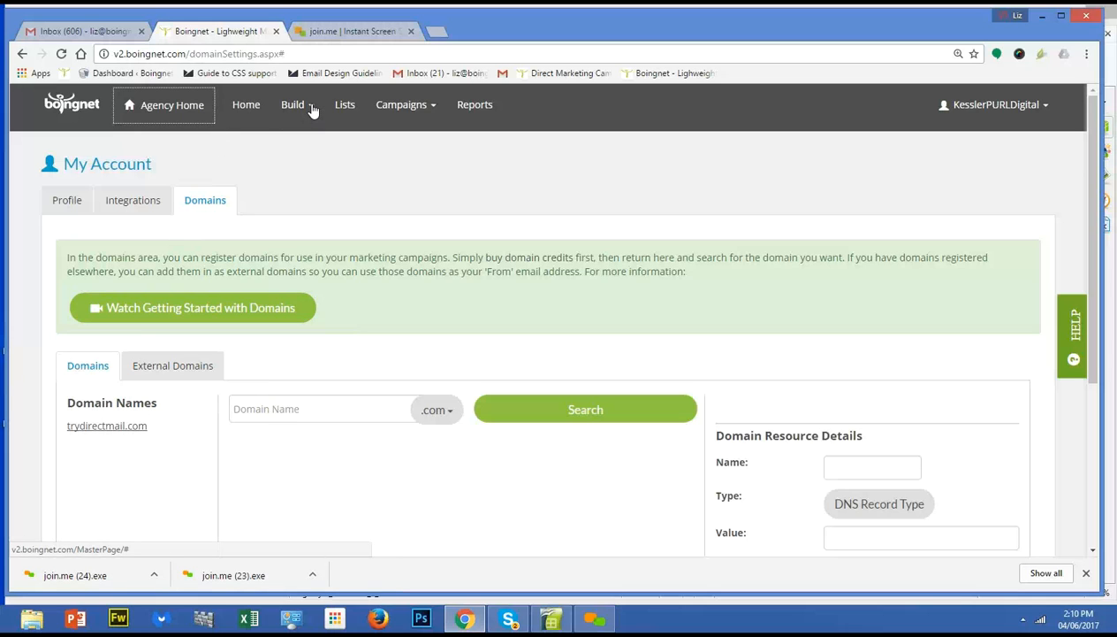
Open the contact list Kessler Swimming List 1 for editing.
{"action": "left_click", "coordinate": [344, 106]}
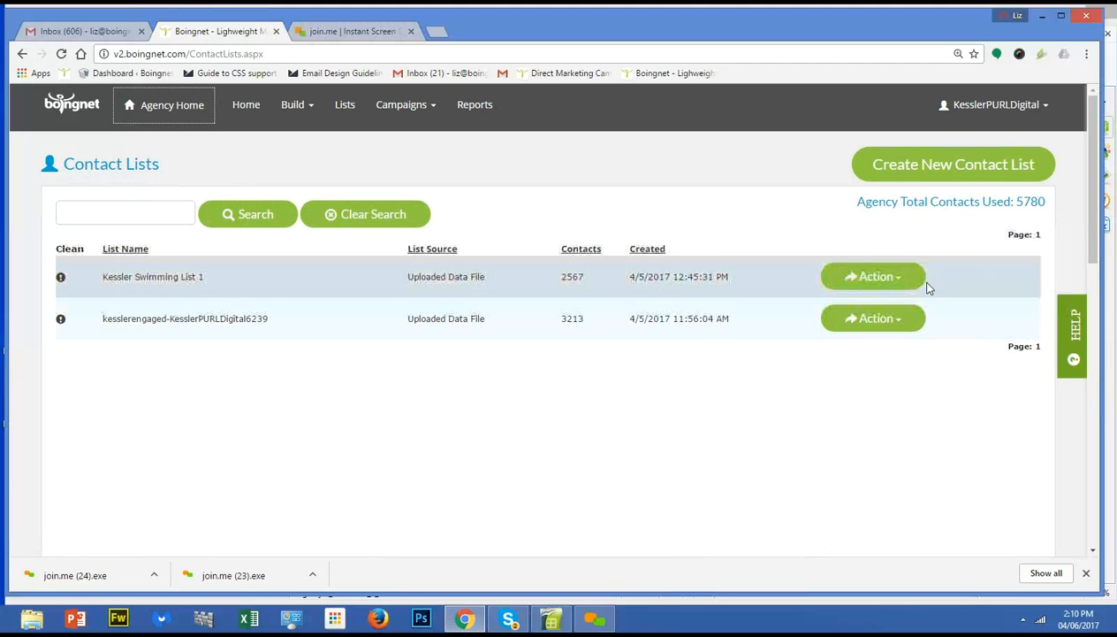
{"action": "left_click", "coordinate": [897, 278]}
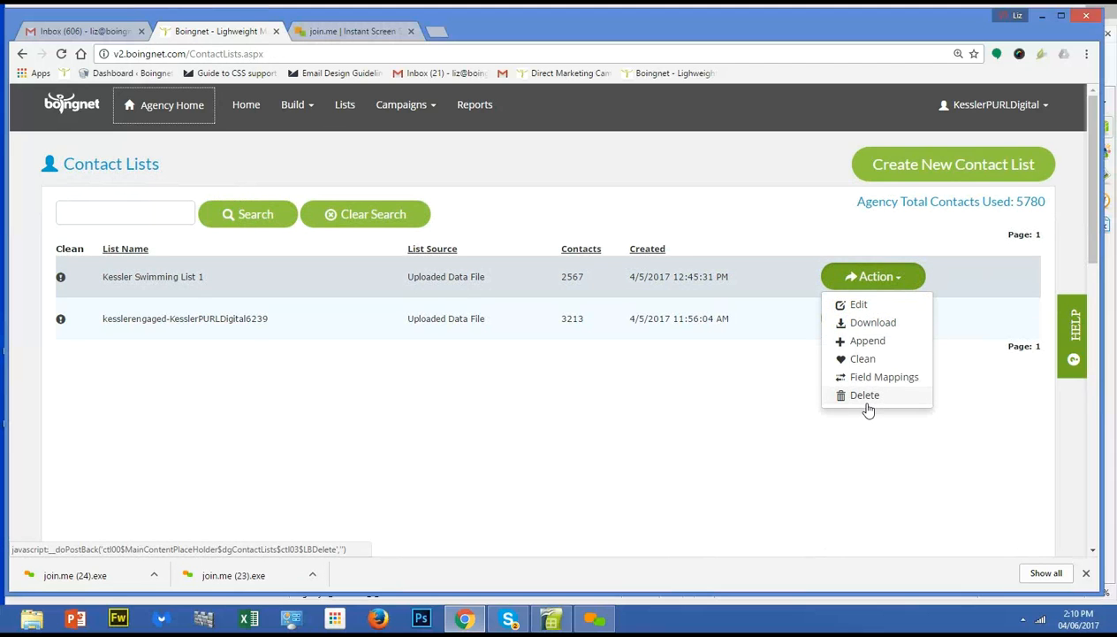
{"action": "left_click", "coordinate": [858, 306]}
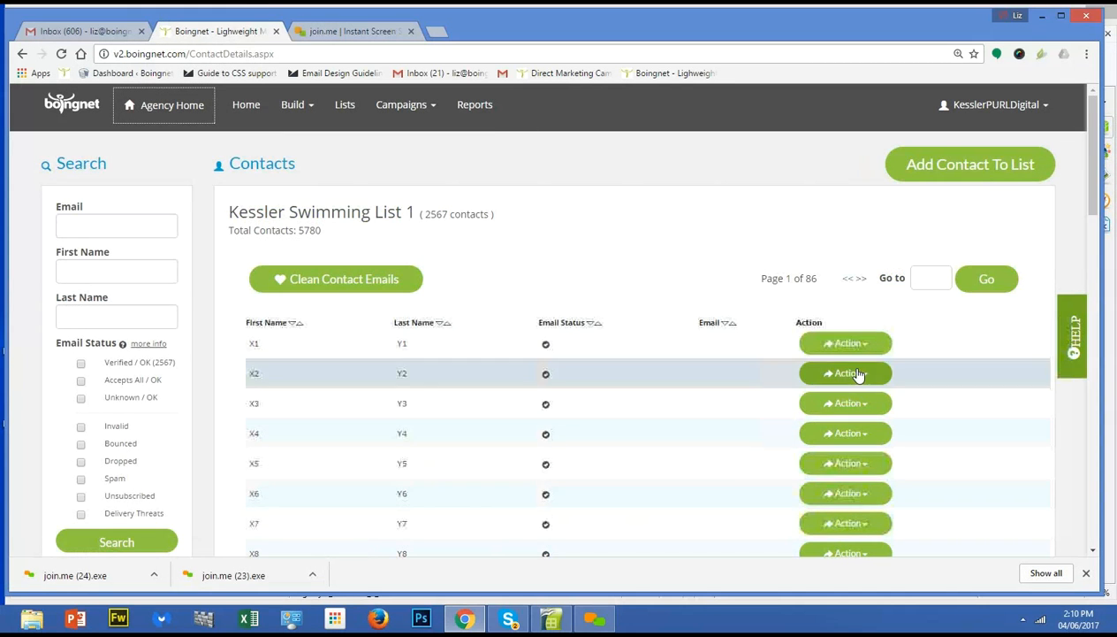
Open the second contact in Kessler Swimming List 1 for editing and review its basic, contact and custom fields.
{"action": "left_click", "coordinate": [867, 378]}
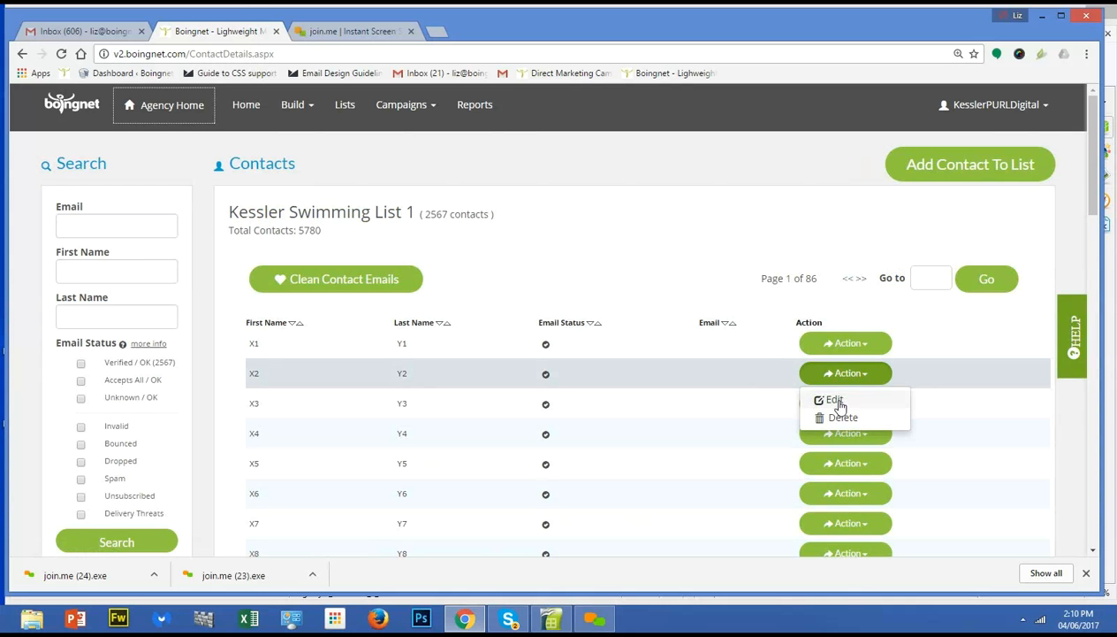
{"action": "left_click", "coordinate": [827, 395]}
{"action": "scroll", "coordinate": [676, 309], "scroll_direction": "down", "scroll_amount": 5}
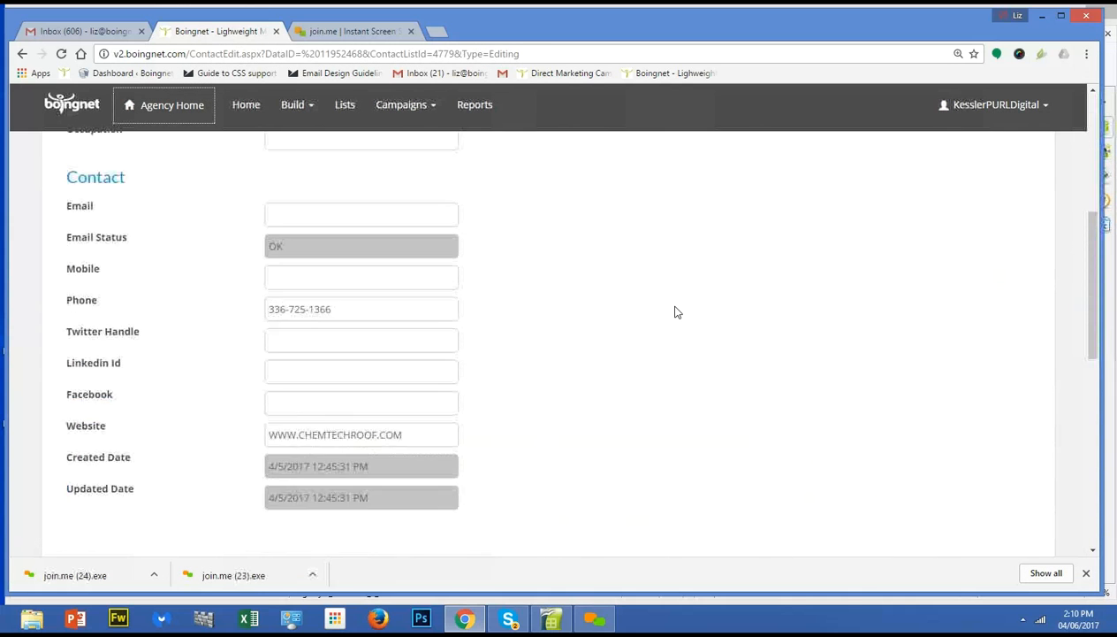
{"action": "scroll", "coordinate": [679, 327], "scroll_direction": "up", "scroll_amount": 5}
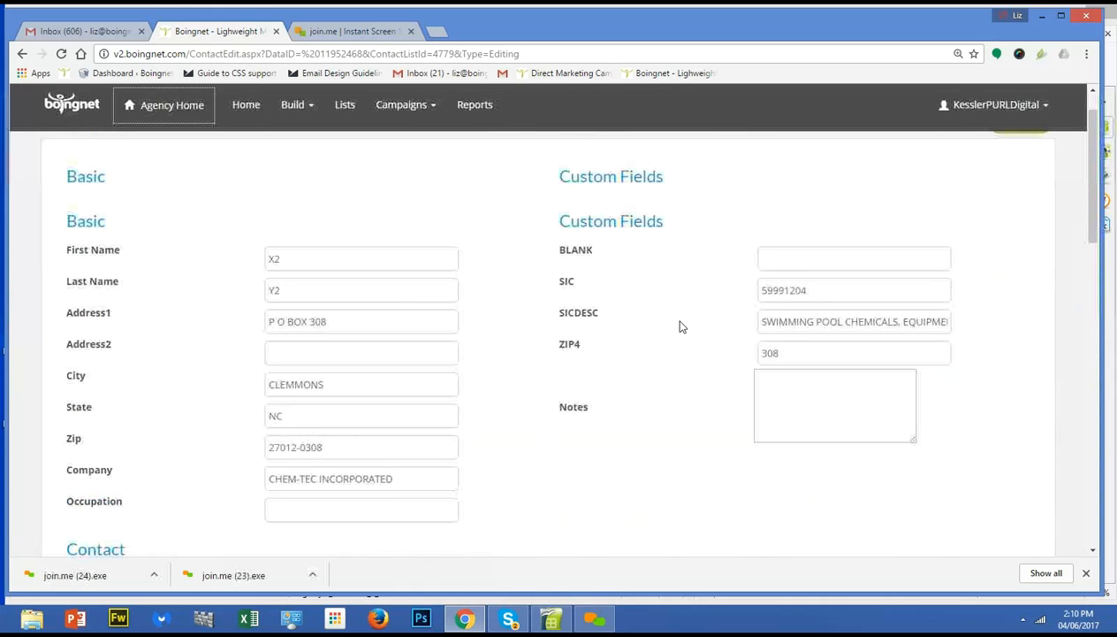
Return to the contact lists and open the email cleaning page for Kessler Swimming List 1.
{"action": "left_click", "coordinate": [23, 54]}
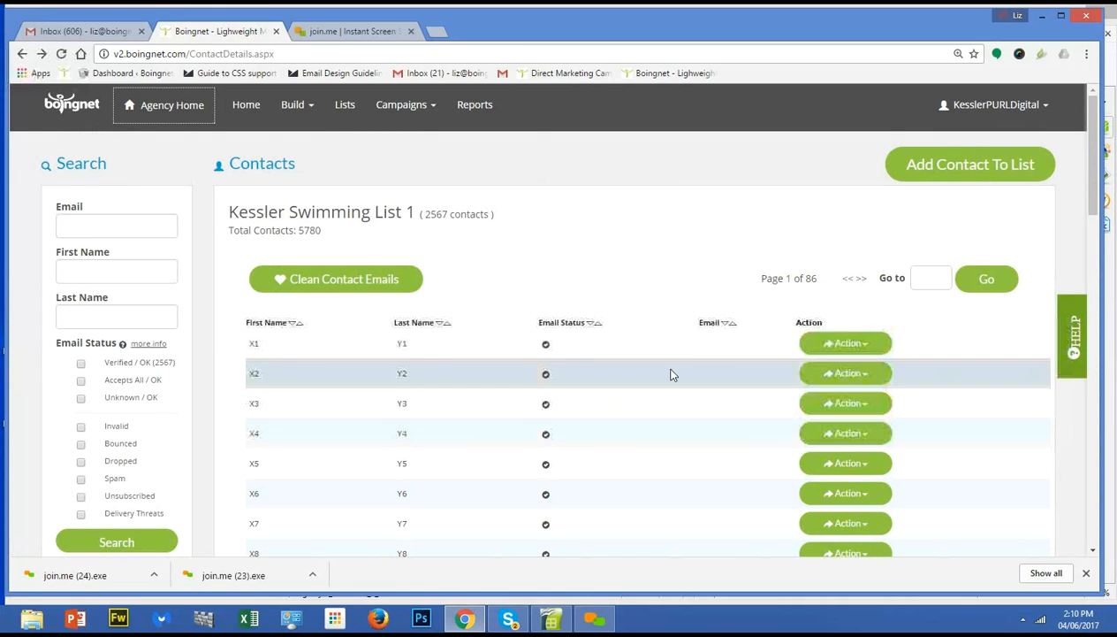
{"action": "left_click", "coordinate": [23, 54]}
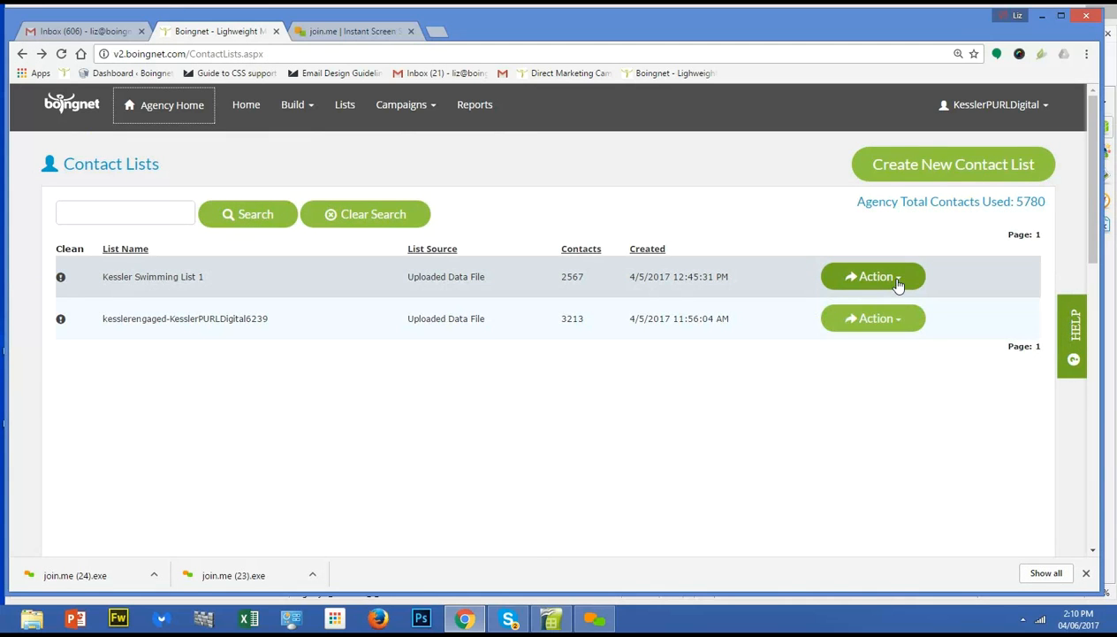
{"action": "left_click", "coordinate": [895, 279]}
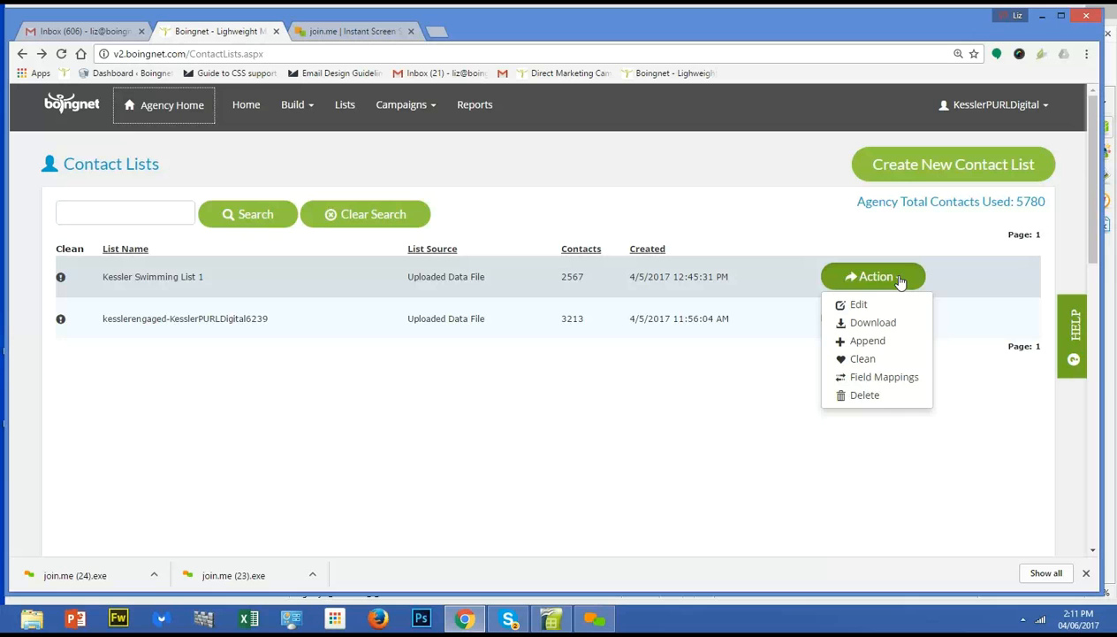
{"action": "left_click", "coordinate": [862, 359]}
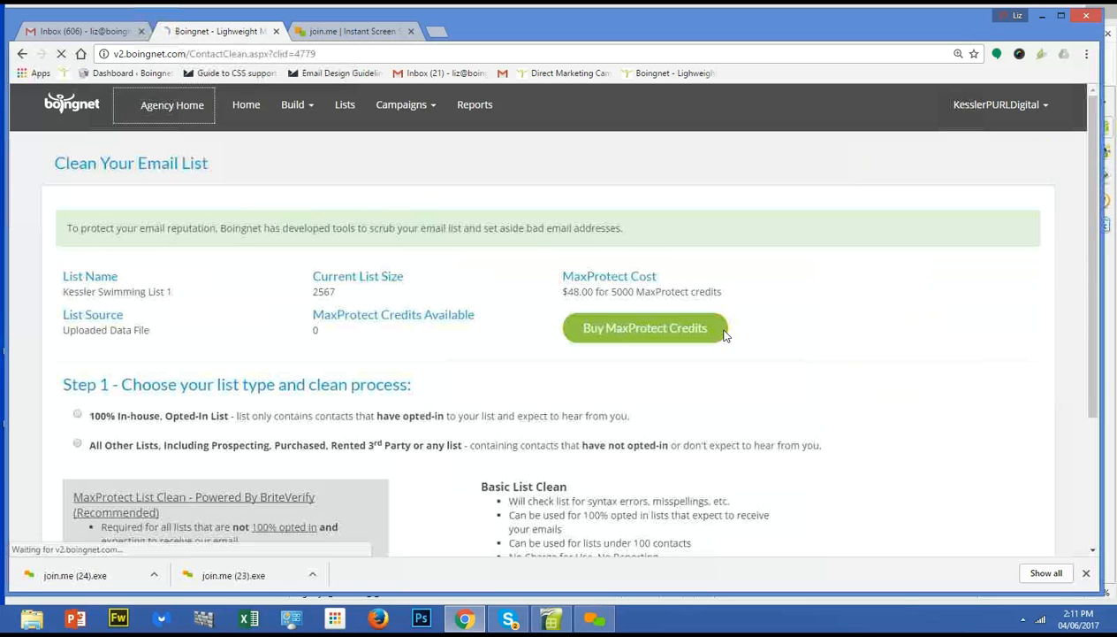
Compare the cleaning options offered for a 100% In-house, Opted-In List and for All Other Lists, including the MaxProtect List Clean details.
{"action": "scroll", "coordinate": [265, 416], "scroll_direction": "down", "scroll_amount": 2}
{"action": "left_click", "coordinate": [77, 275]}
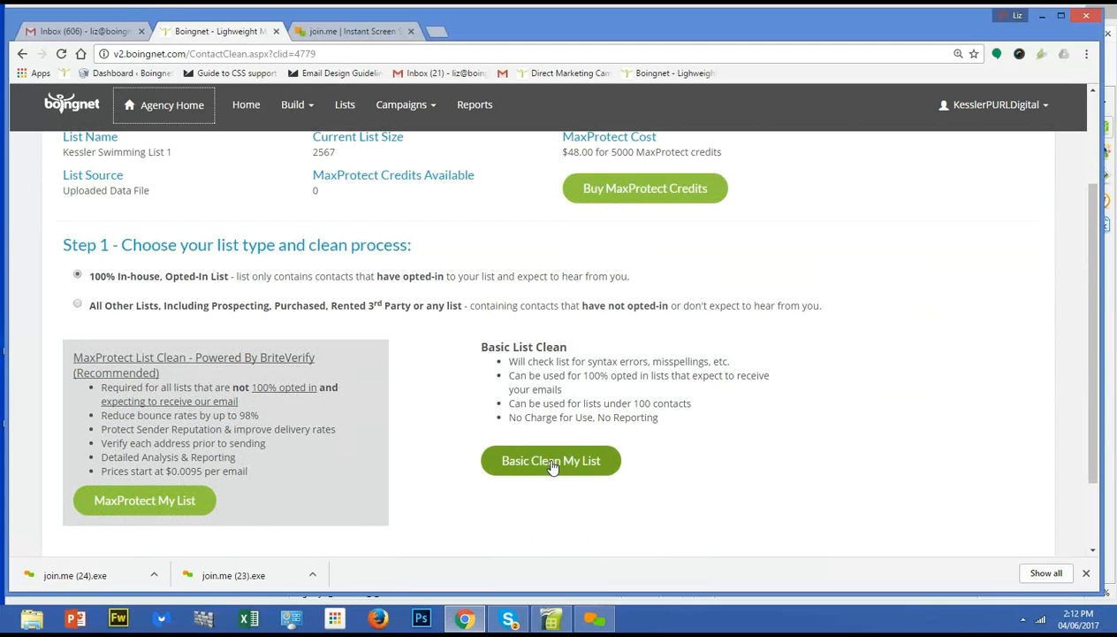
{"action": "left_click", "coordinate": [77, 303]}
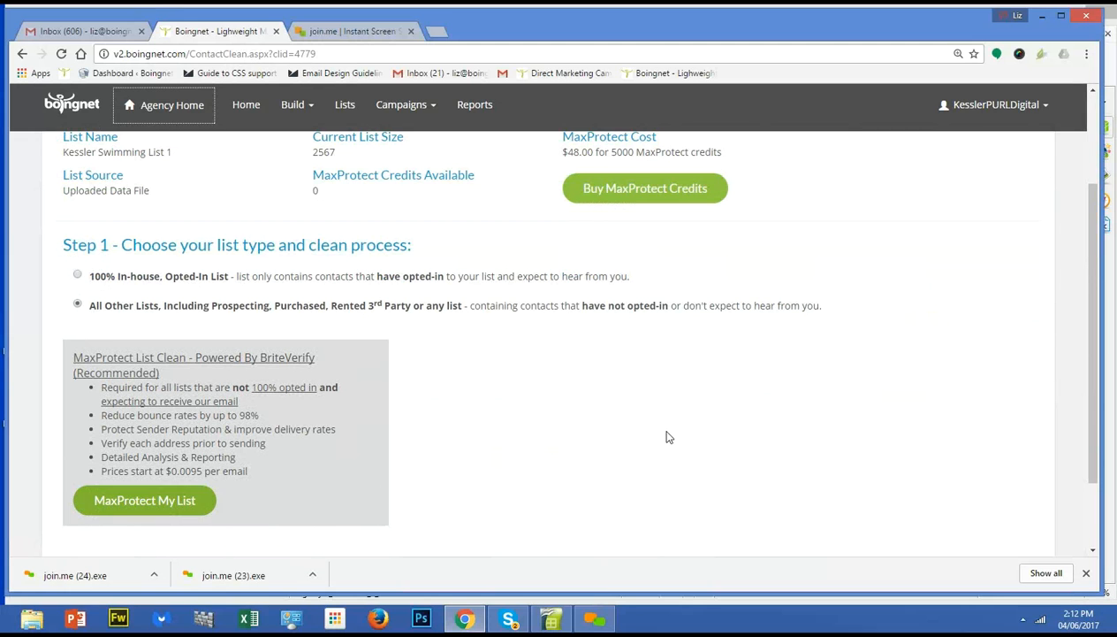
{"action": "scroll", "coordinate": [665, 433], "scroll_direction": "up", "scroll_amount": 3}
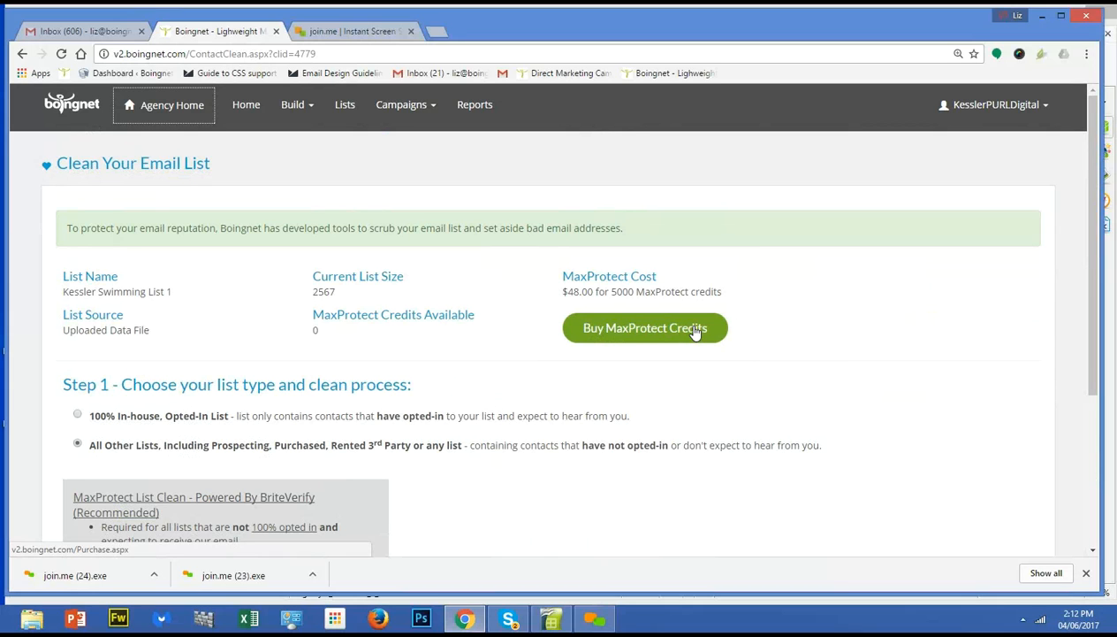
{"action": "scroll", "coordinate": [624, 337], "scroll_direction": "down", "scroll_amount": 3}
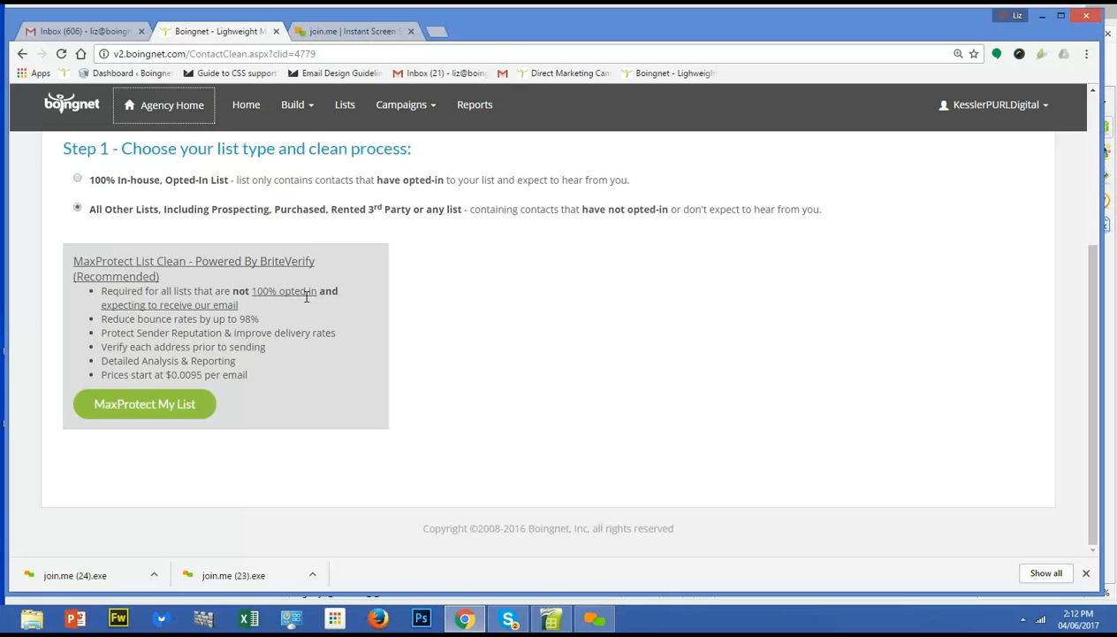
{"action": "scroll", "coordinate": [306, 296], "scroll_direction": "up", "scroll_amount": 3}
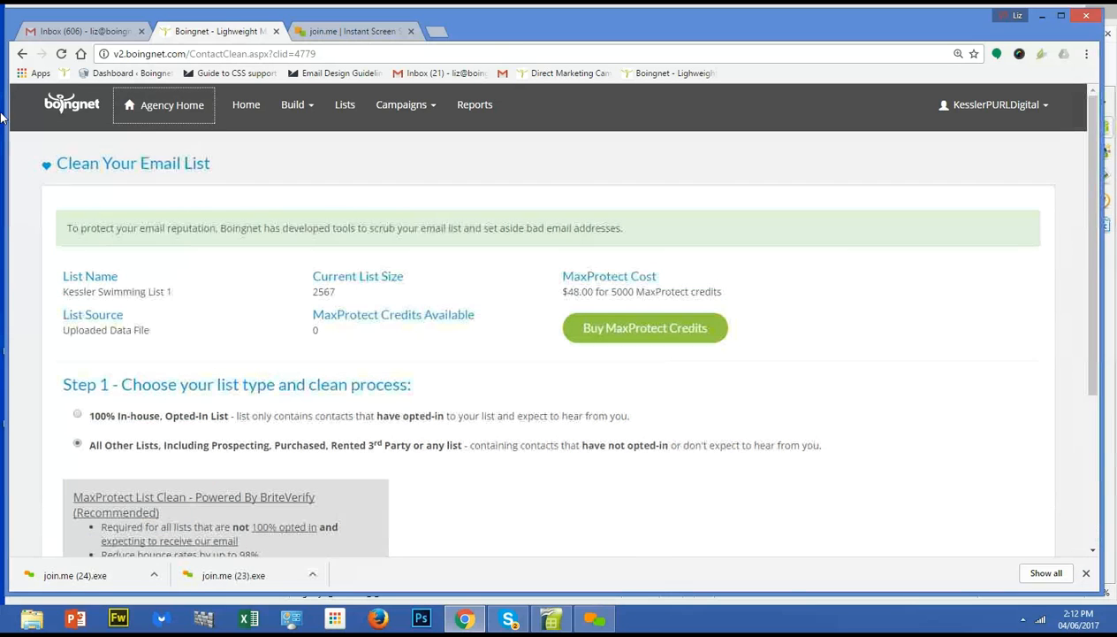
Return to the contact lists and review the actions available for the kesslerengaged-KesslerPURLDigital6239 list without choosing one.
{"action": "left_click", "coordinate": [22, 54]}
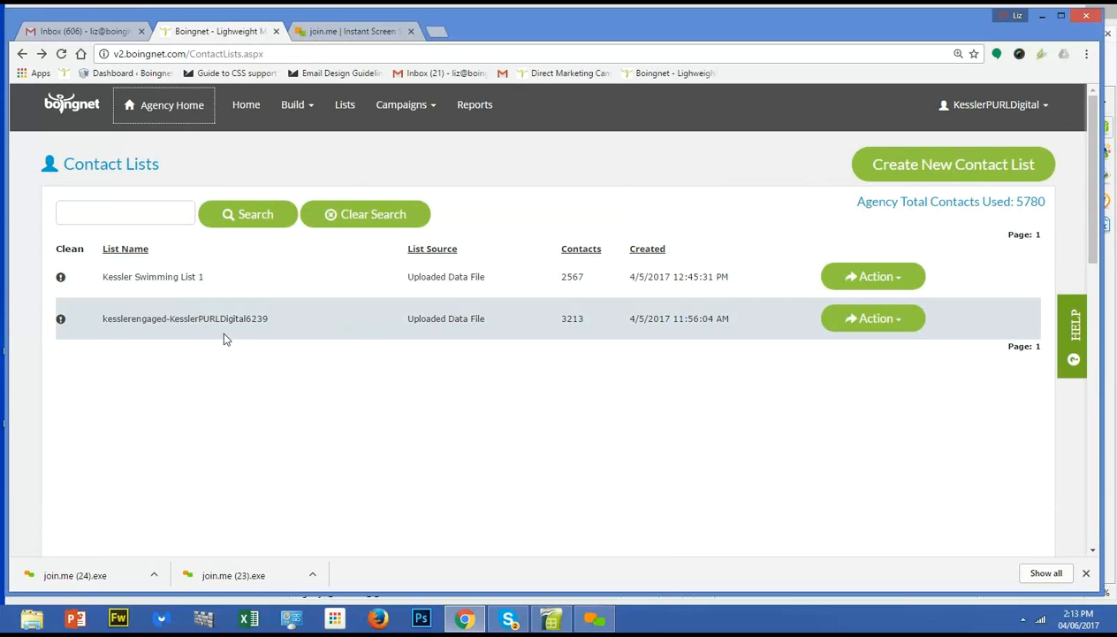
{"action": "left_click", "coordinate": [901, 328]}
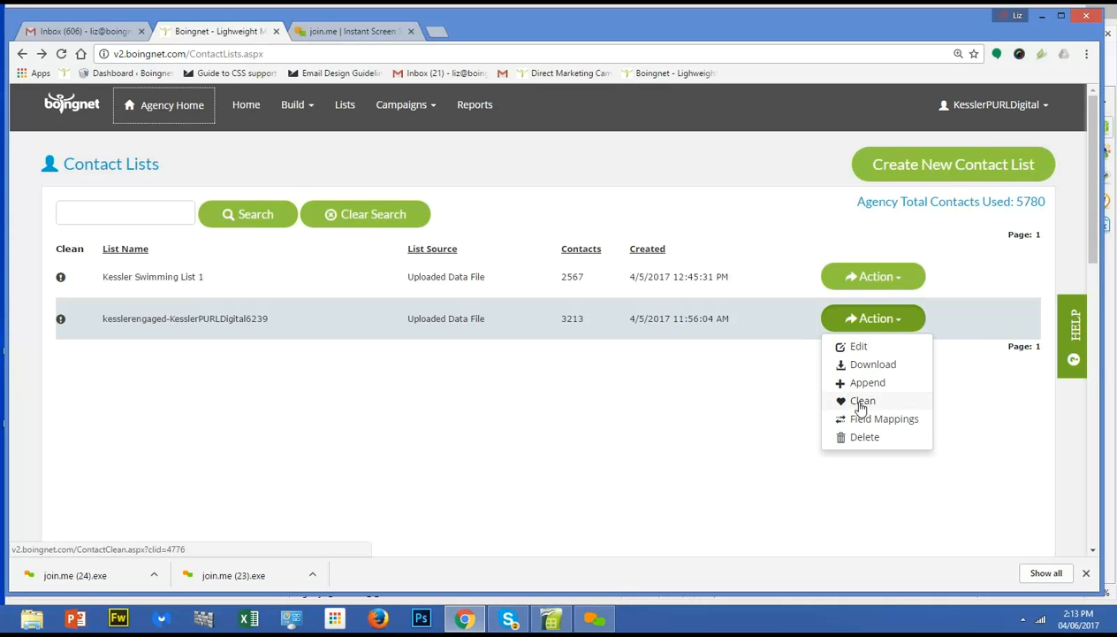
{"action": "left_click", "coordinate": [955, 279]}
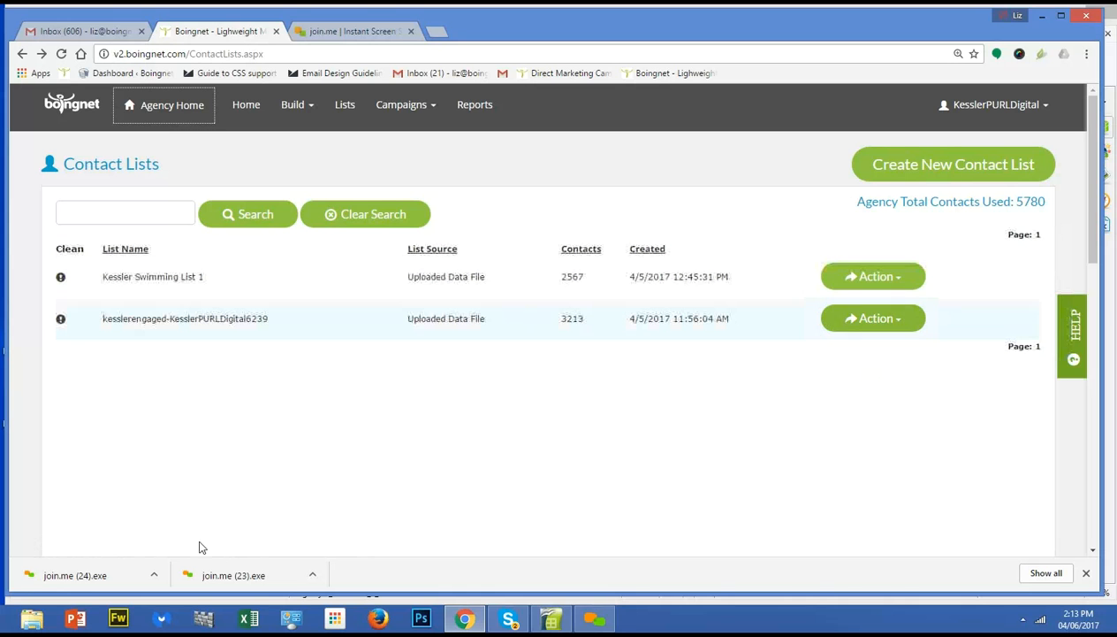
Switch to Kessler Training List.xls in OpenOffice Calc and examine its columns from First Name through WEBSITE and BLANK.
{"action": "left_click", "coordinate": [552, 619]}
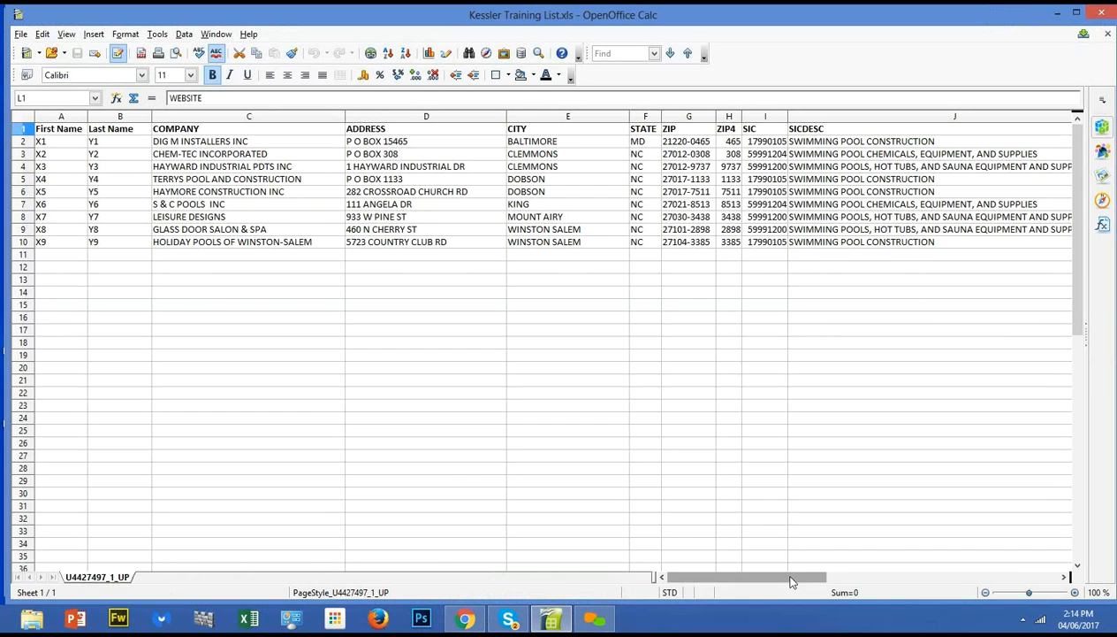
{"action": "left_click_drag", "start_coordinate": [793, 581], "coordinate": [759, 580]}
{"action": "left_click_drag", "start_coordinate": [756, 583], "coordinate": [719, 596]}
{"action": "left_click_drag", "start_coordinate": [717, 580], "coordinate": [785, 579]}
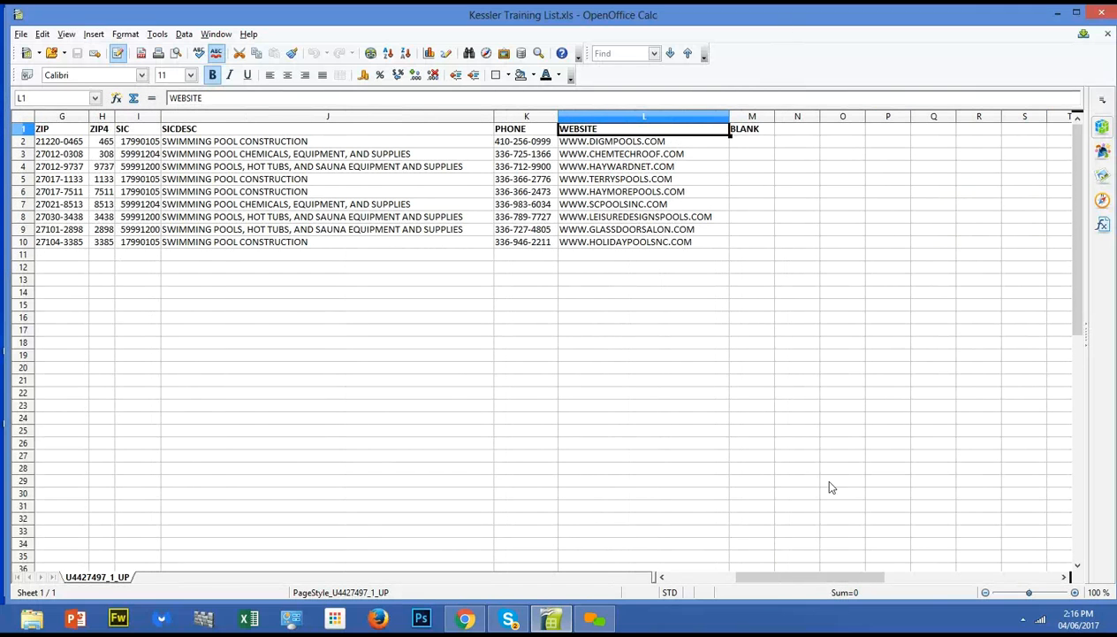
{"action": "left_click_drag", "start_coordinate": [814, 575], "coordinate": [735, 584]}
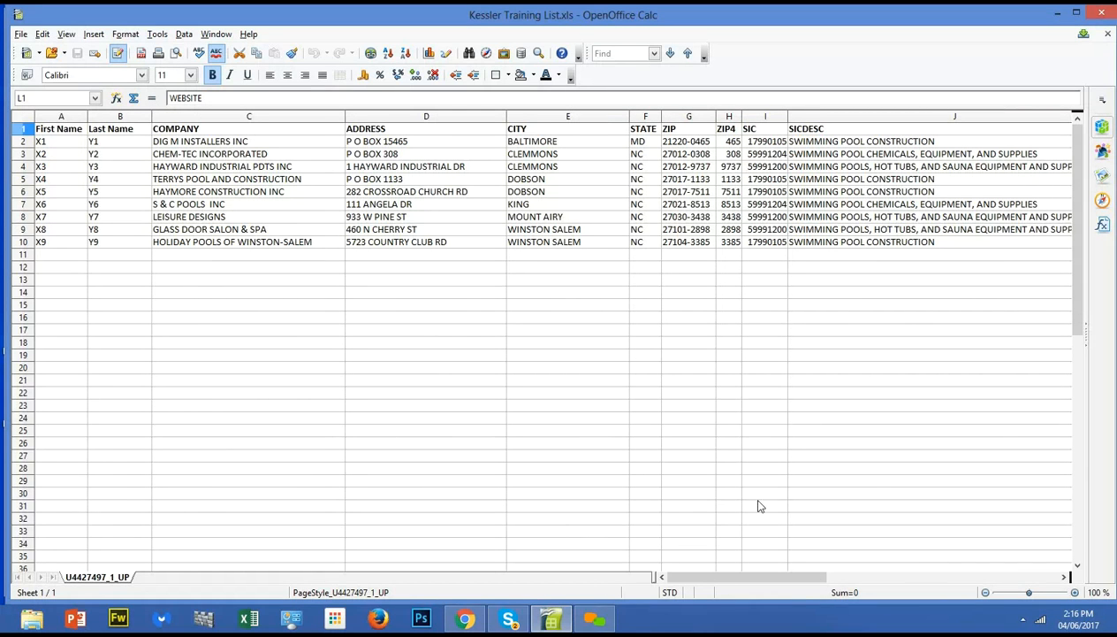
{"action": "left_click", "coordinate": [884, 573]}
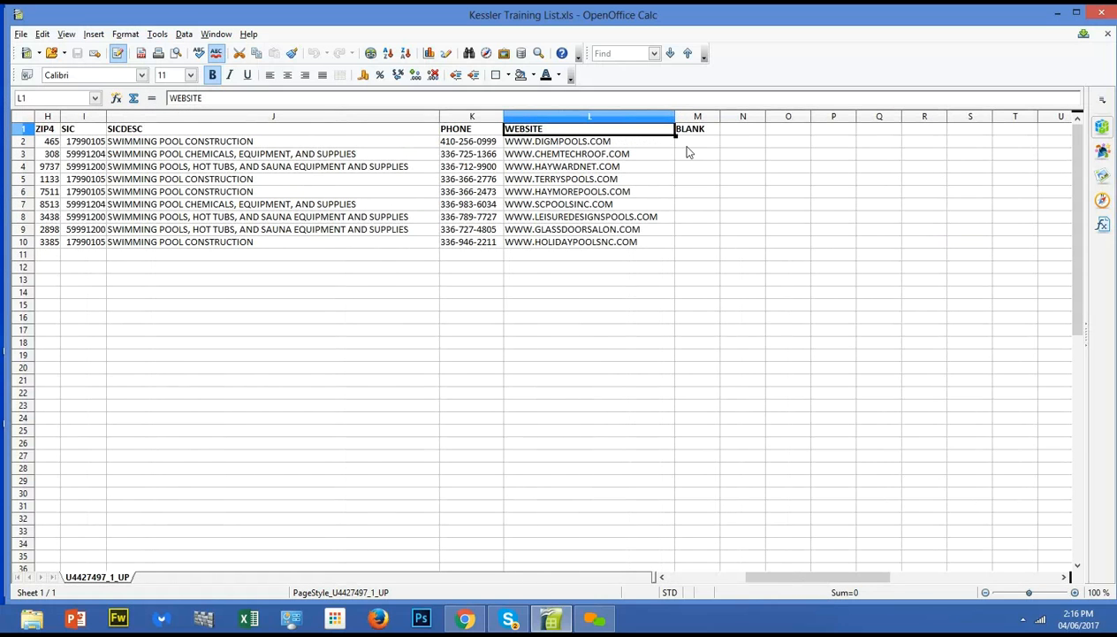
{"action": "left_click_drag", "start_coordinate": [771, 576], "coordinate": [654, 575]}
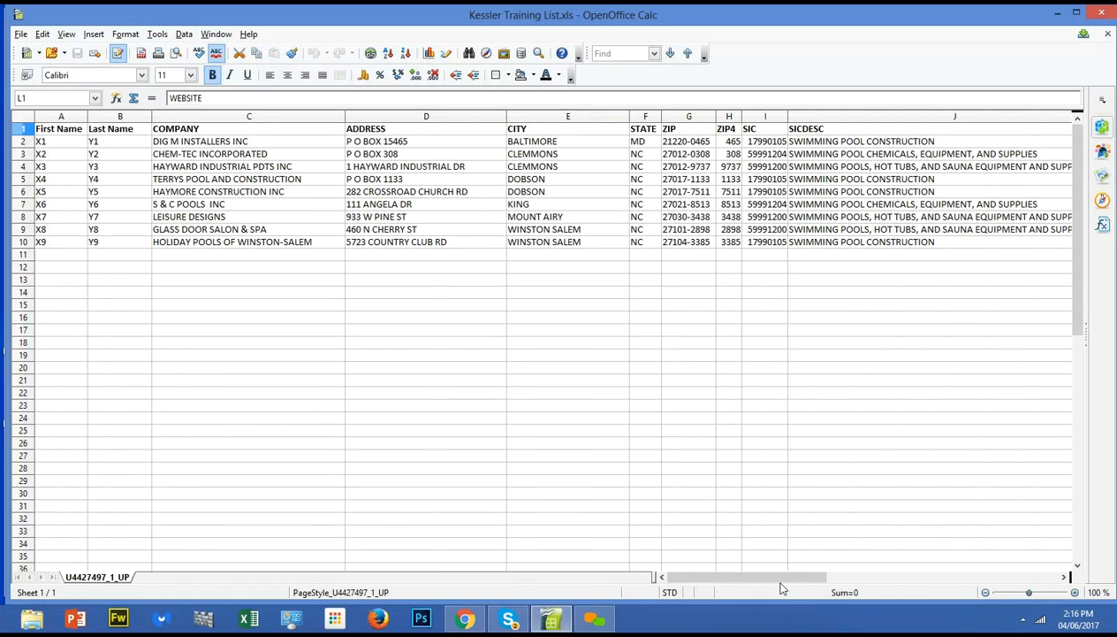
{"action": "left_click_drag", "start_coordinate": [787, 580], "coordinate": [847, 550]}
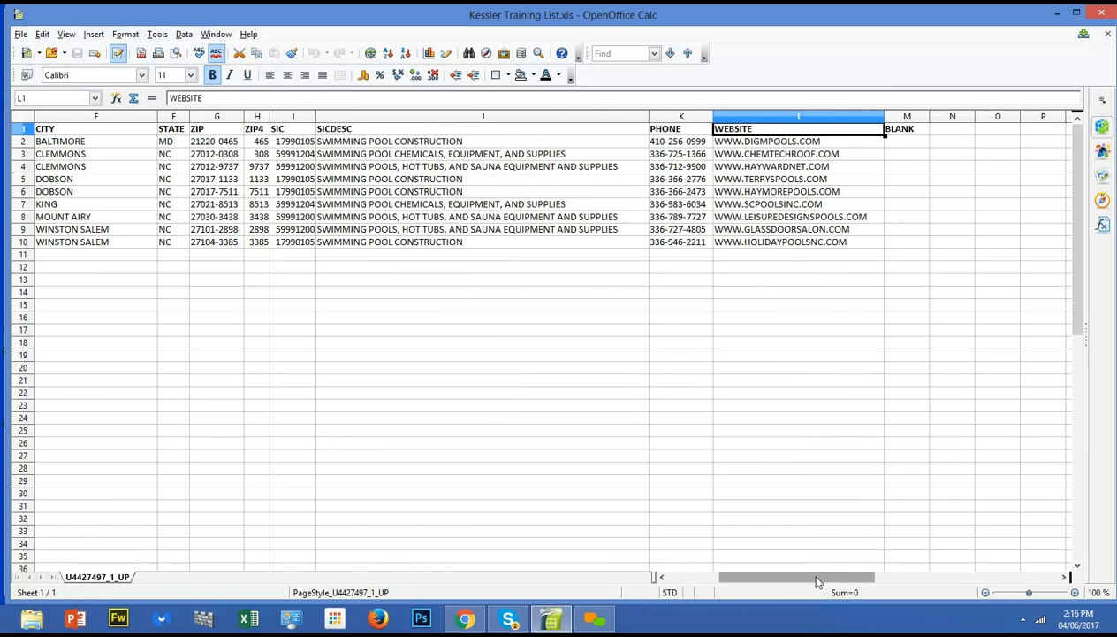
{"action": "left_click_drag", "start_coordinate": [818, 581], "coordinate": [720, 579]}
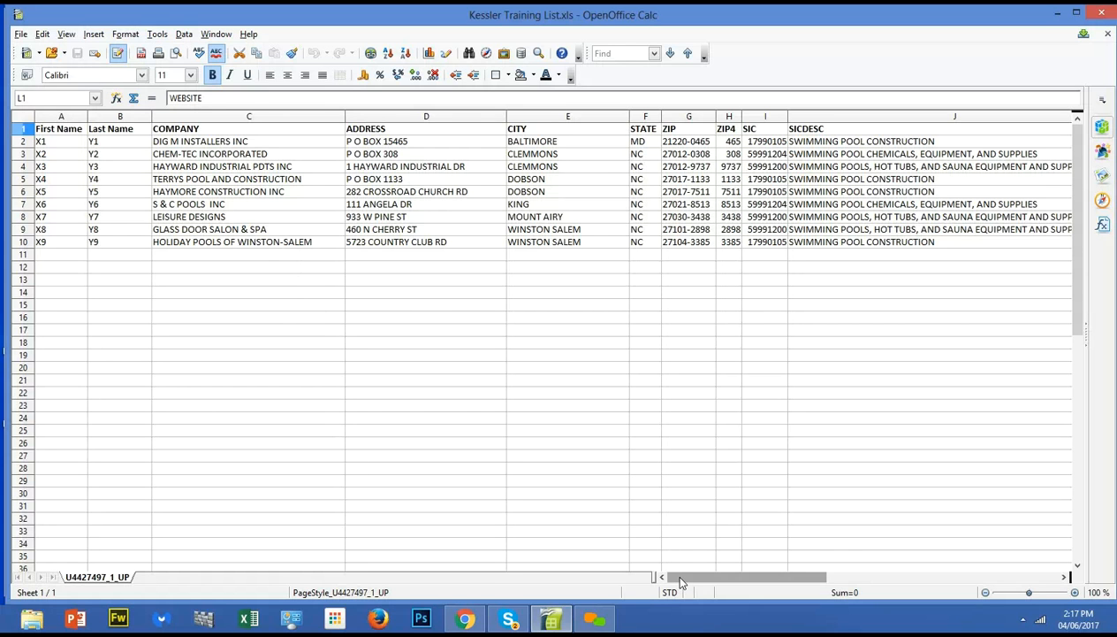
{"action": "mouse_move", "coordinate": [680, 581]}
{"action": "left_mouse_down"}
{"action": "mouse_move", "coordinate": [823, 563]}
{"action": "mouse_move", "coordinate": [677, 568]}
{"action": "left_mouse_up"}
{"action": "mouse_move", "coordinate": [689, 579]}
{"action": "left_mouse_down"}
{"action": "mouse_move", "coordinate": [766, 576]}
{"action": "mouse_move", "coordinate": [703, 588]}
{"action": "mouse_move", "coordinate": [698, 575]}
{"action": "left_mouse_up"}
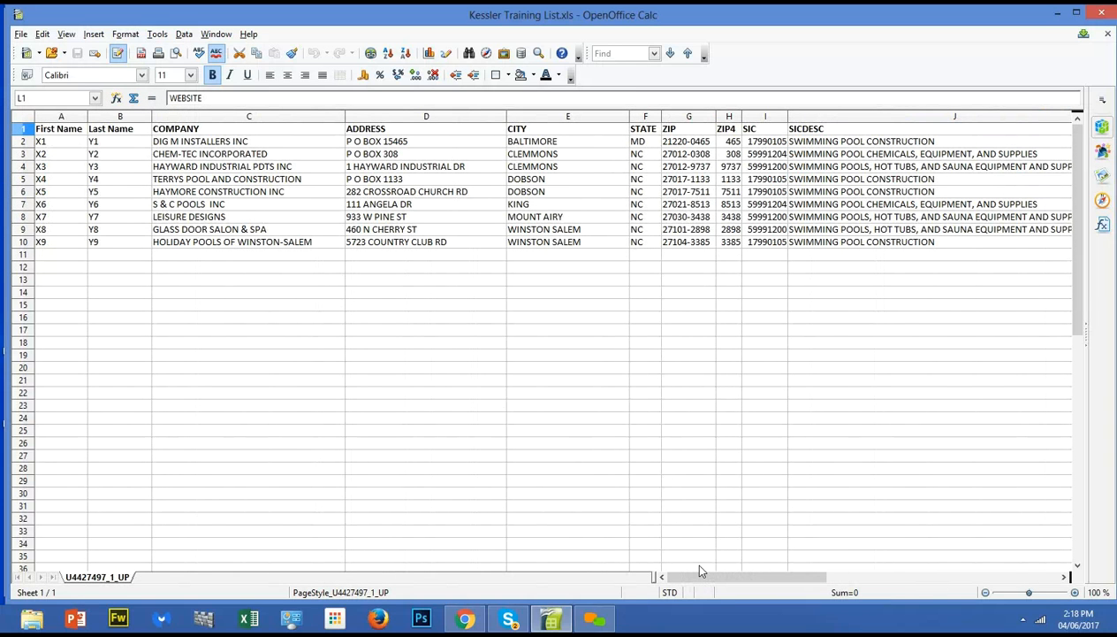
{"action": "left_click_drag", "start_coordinate": [700, 573], "coordinate": [778, 575]}
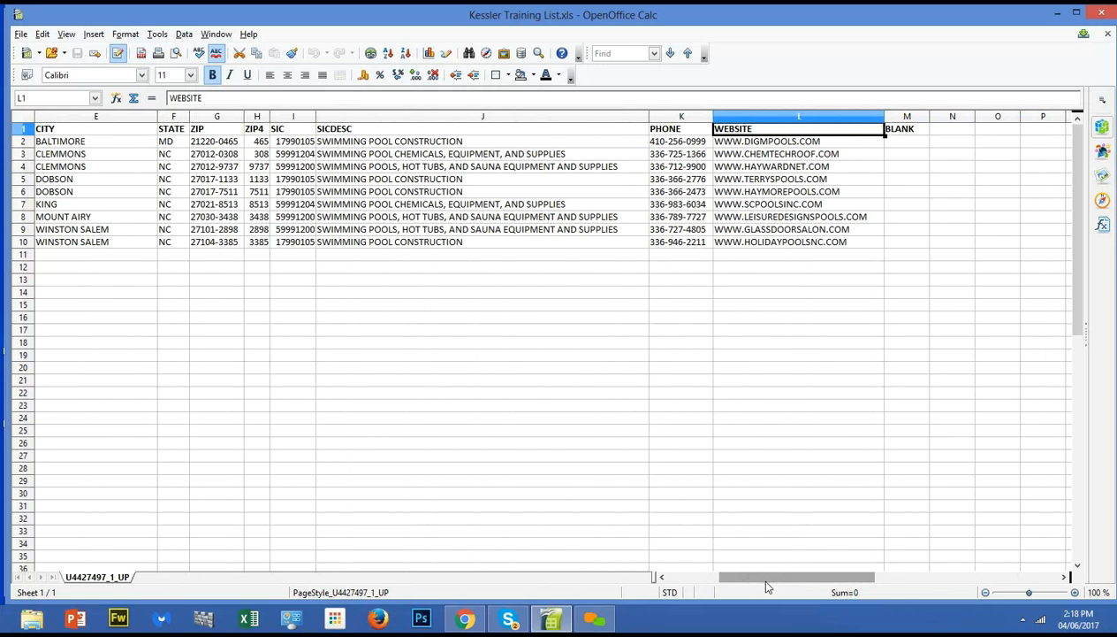
{"action": "left_click_drag", "start_coordinate": [767, 578], "coordinate": [712, 578]}
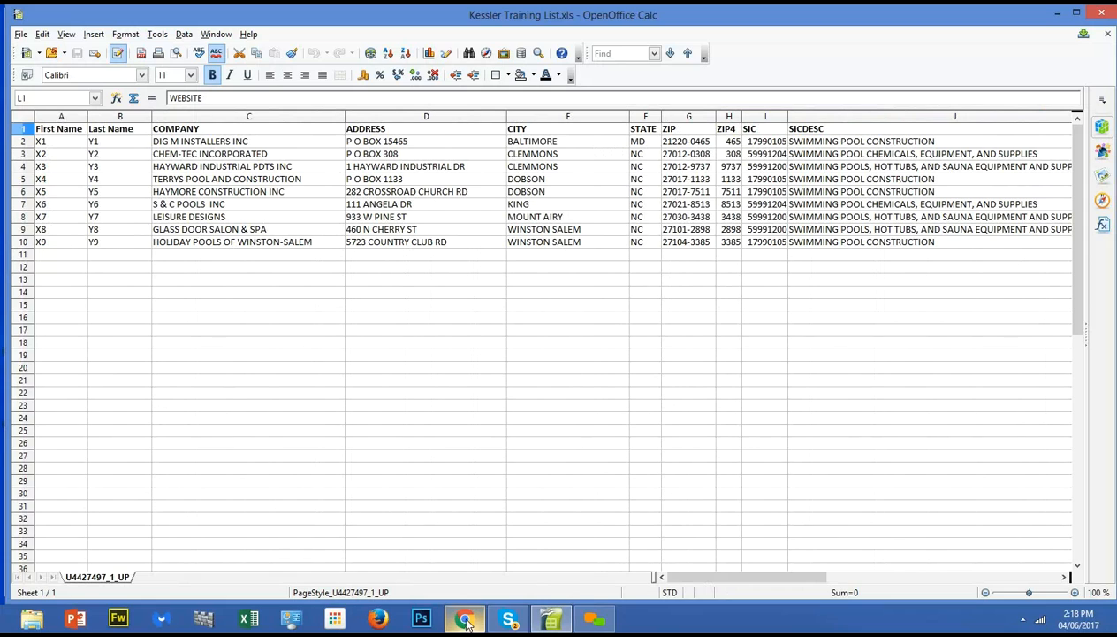
Switch back to Boingnet in Chrome and start a new comma-separated contact list import named Training List 1.
{"action": "left_click", "coordinate": [464, 618]}
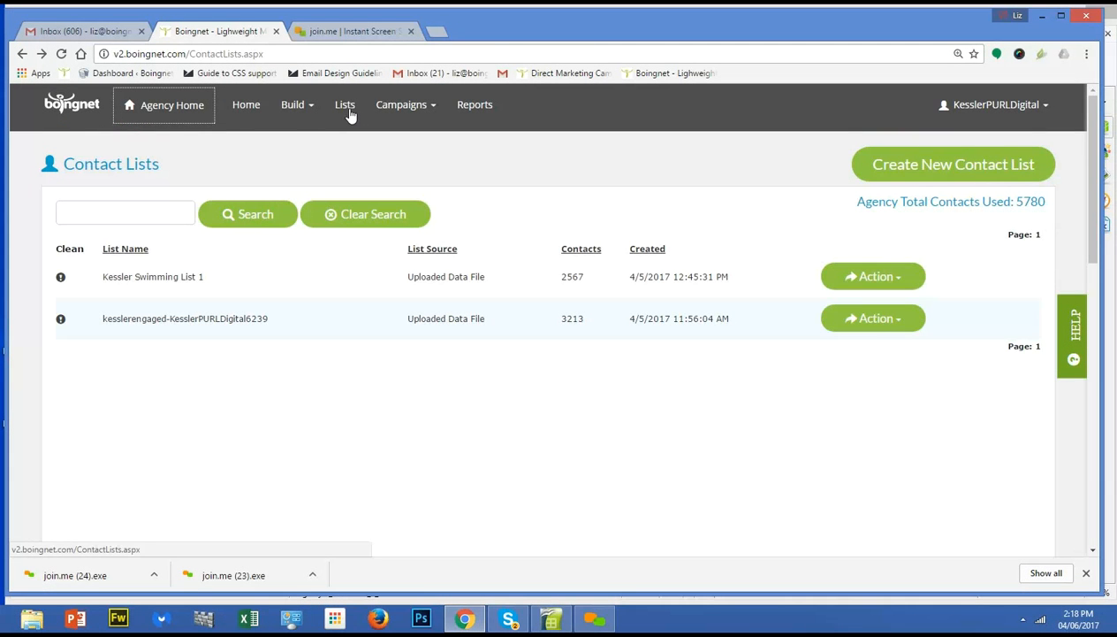
{"action": "left_click", "coordinate": [946, 166]}
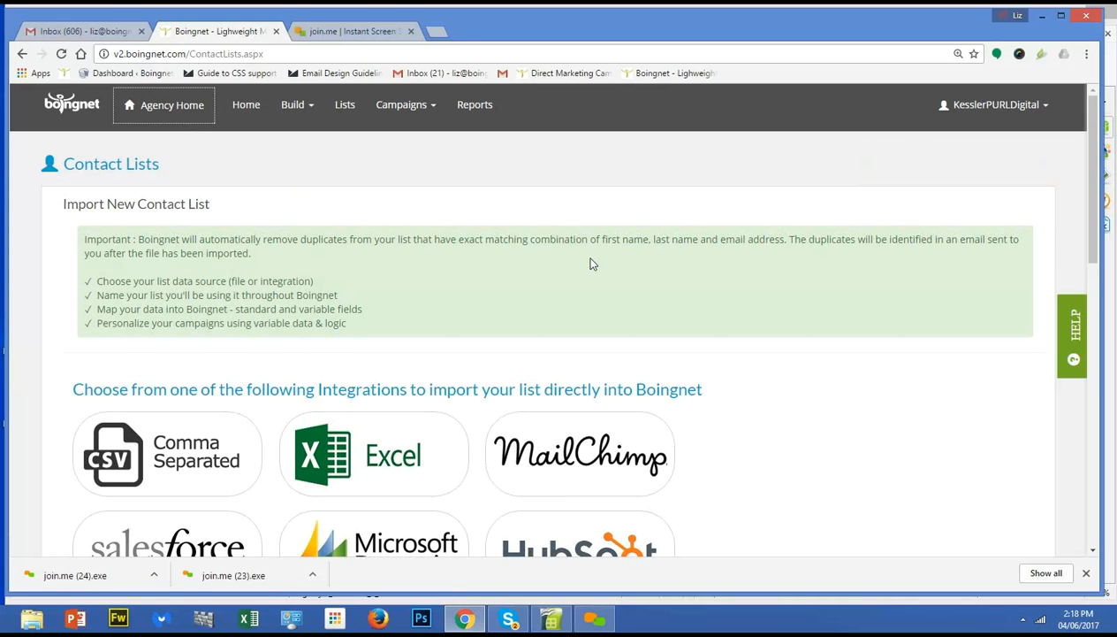
{"action": "scroll", "coordinate": [569, 256], "scroll_direction": "down", "scroll_amount": 2}
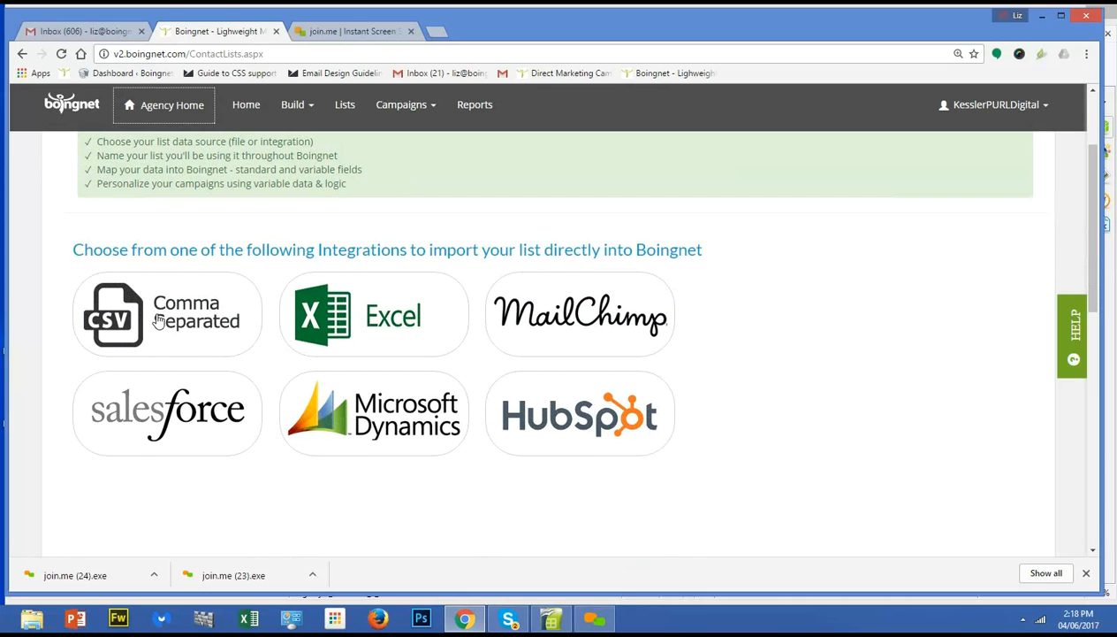
{"action": "left_click", "coordinate": [159, 320]}
{"action": "left_click", "coordinate": [253, 258]}
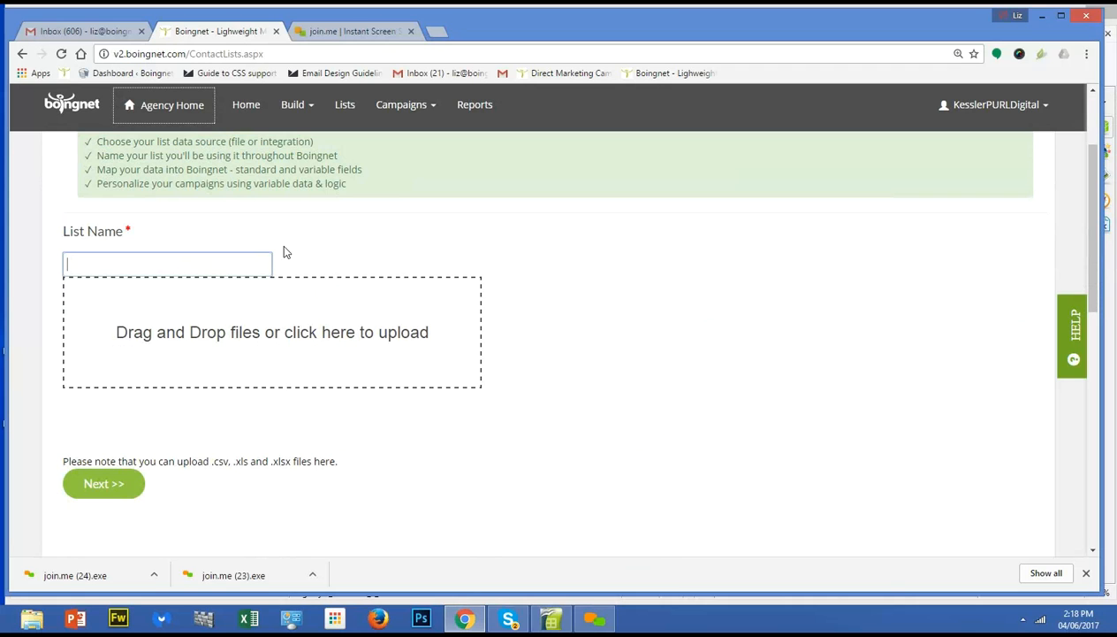
{"action": "type", "text": "Training List"}
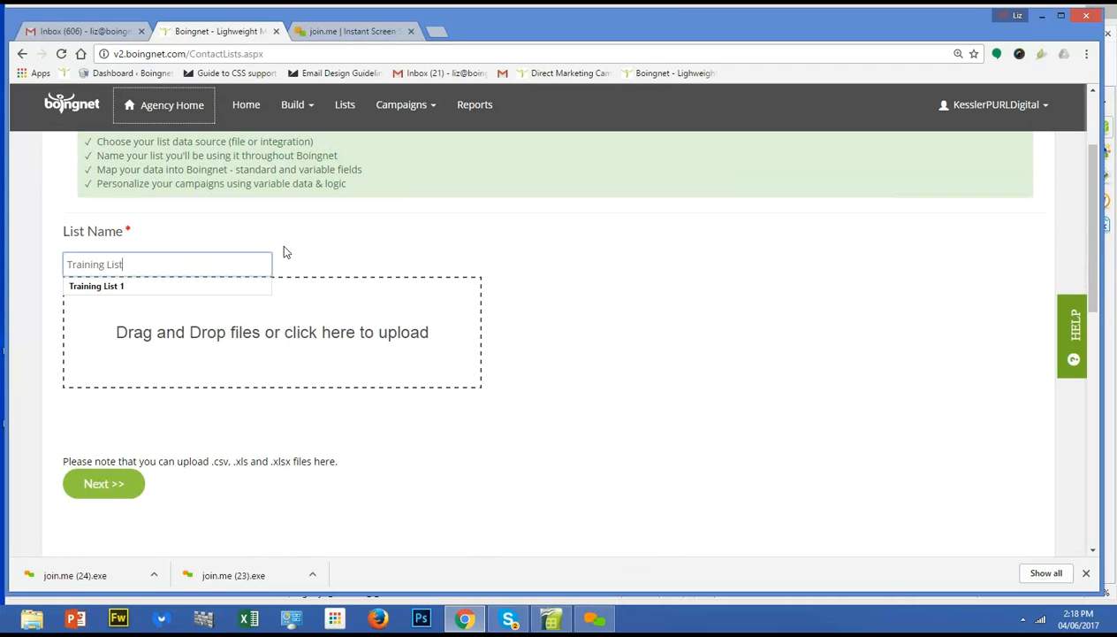
{"action": "left_click", "coordinate": [102, 291]}
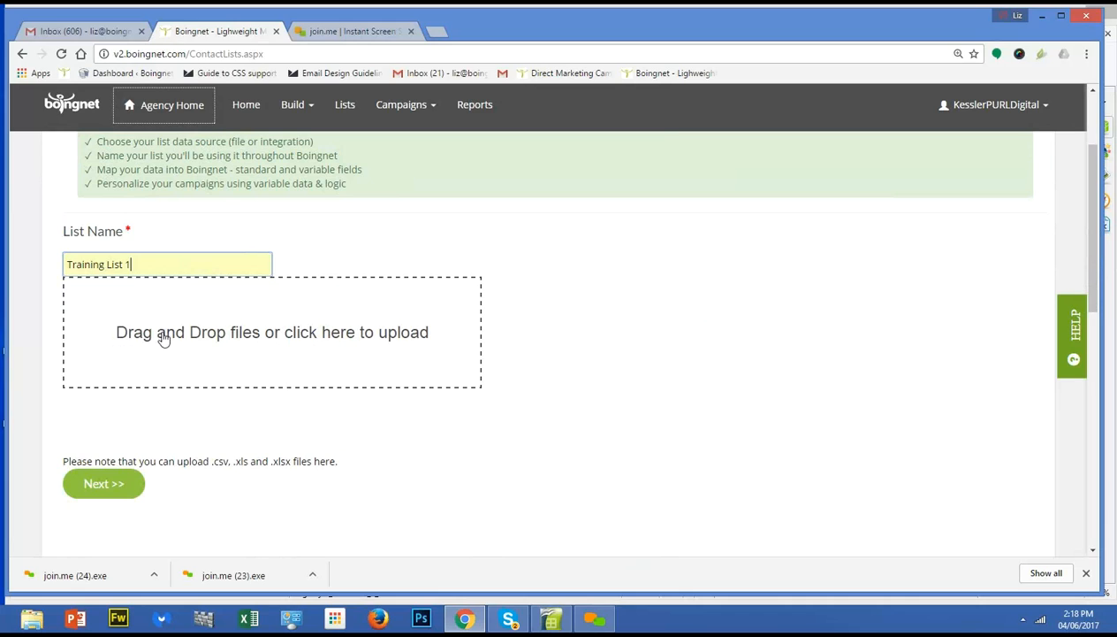
Upload the Kessler Training List file from the Documents library and continue to the field mapping stage.
{"action": "left_click", "coordinate": [323, 333]}
{"action": "left_click", "coordinate": [66, 222]}
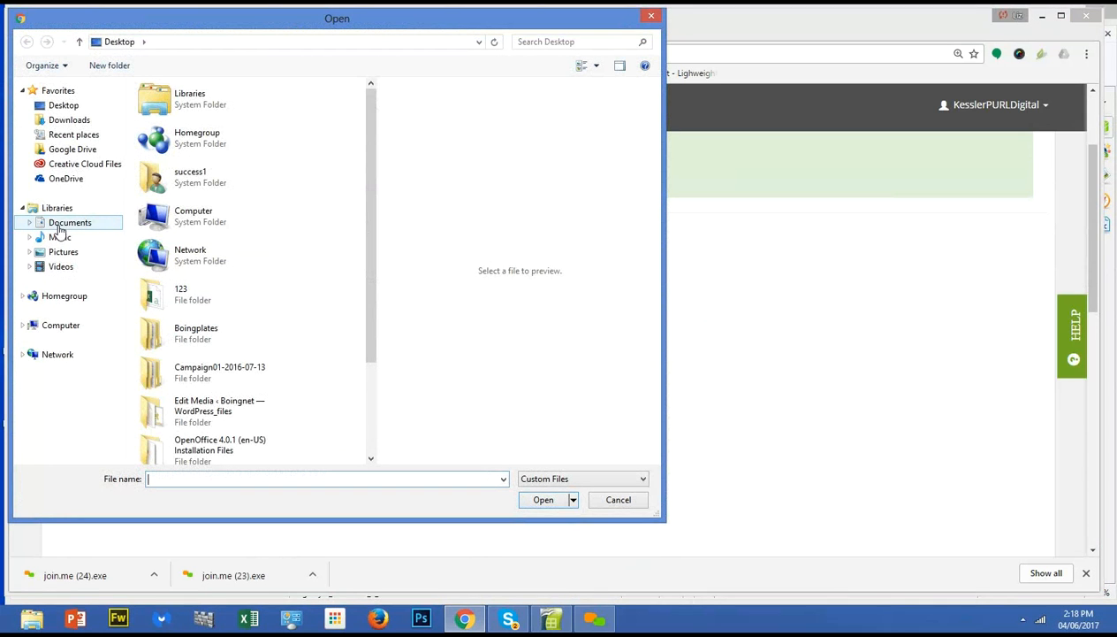
{"action": "left_click_drag", "start_coordinate": [369, 446], "coordinate": [370, 448]}
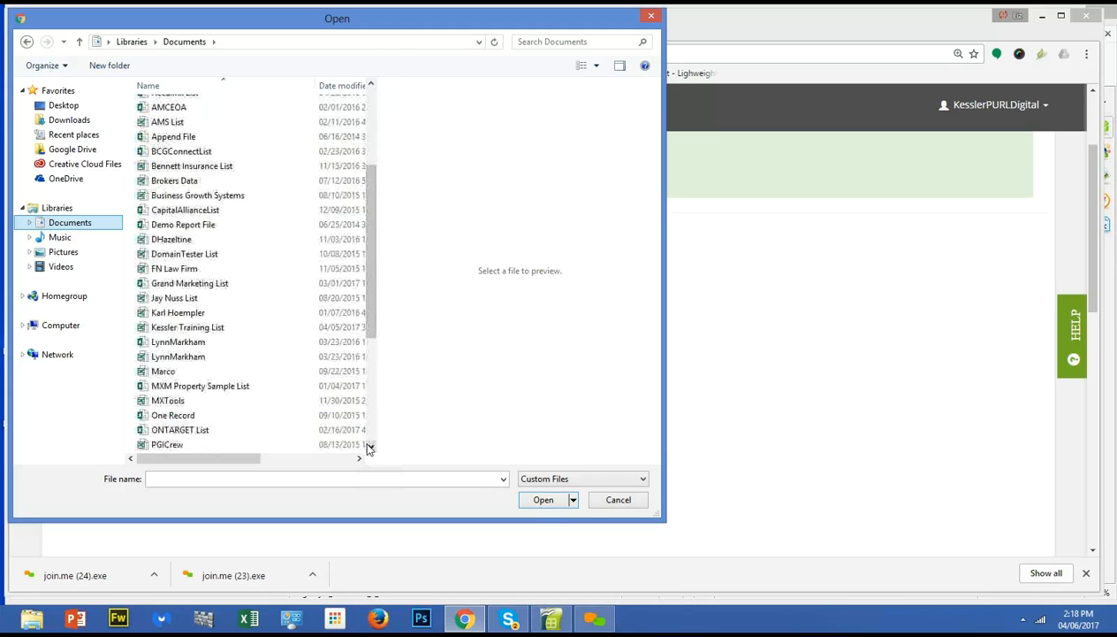
{"action": "left_click", "coordinate": [188, 328]}
{"action": "left_click", "coordinate": [541, 501]}
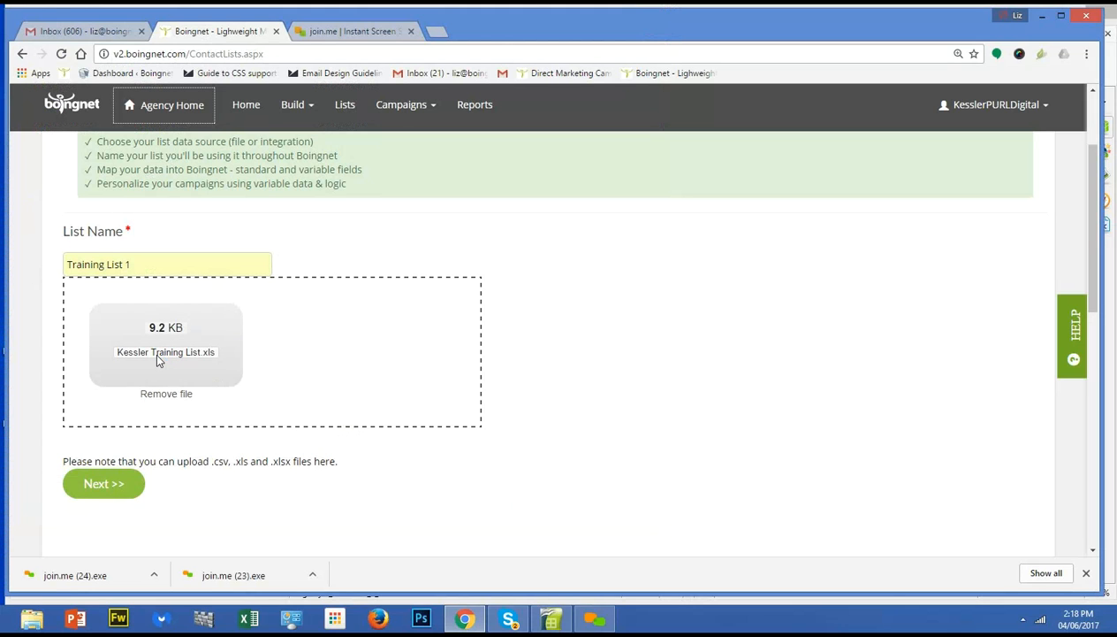
{"action": "left_click", "coordinate": [94, 486]}
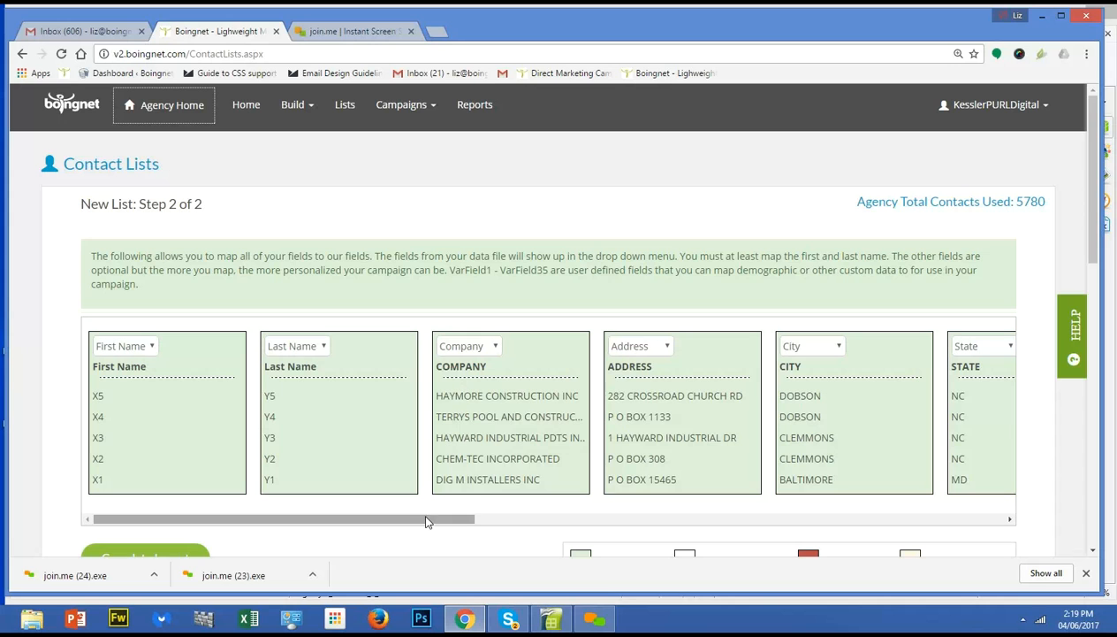
Review the field mappings of the imported columns and map the BLANK column to VarField1.
{"action": "left_click_drag", "start_coordinate": [429, 519], "coordinate": [692, 506]}
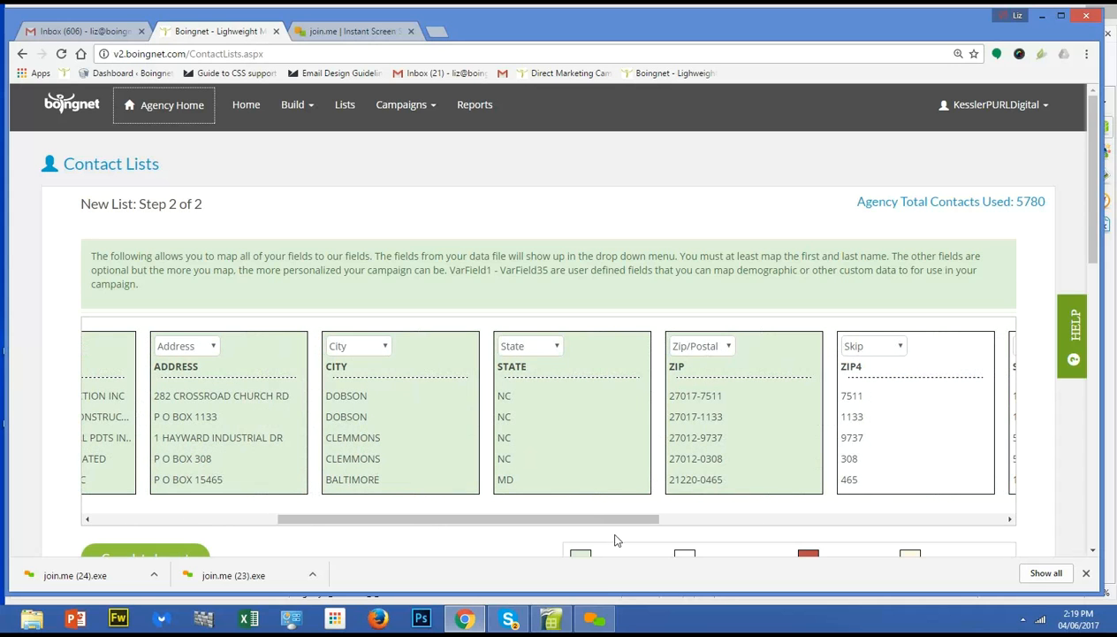
{"action": "left_click_drag", "start_coordinate": [598, 522], "coordinate": [885, 498]}
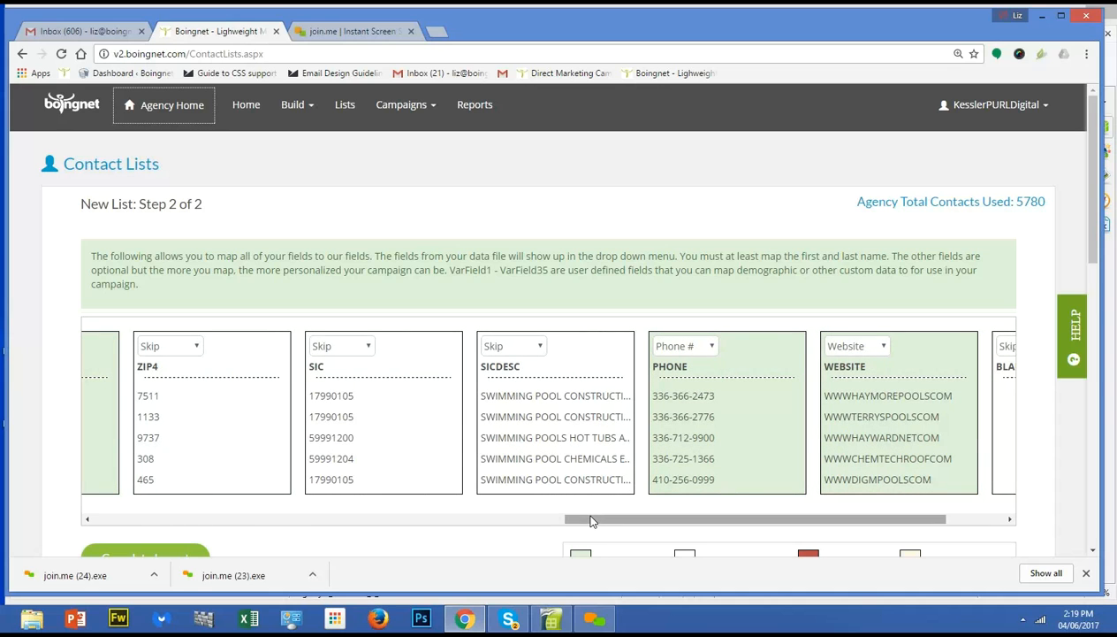
{"action": "left_click_drag", "start_coordinate": [598, 520], "coordinate": [696, 520]}
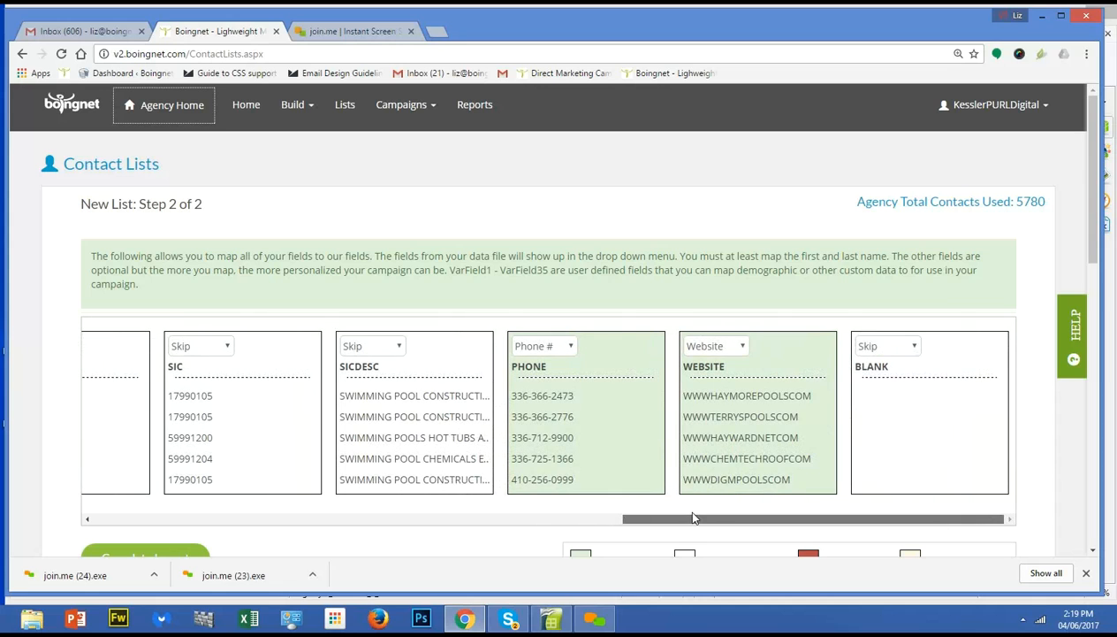
{"action": "left_click", "coordinate": [914, 345]}
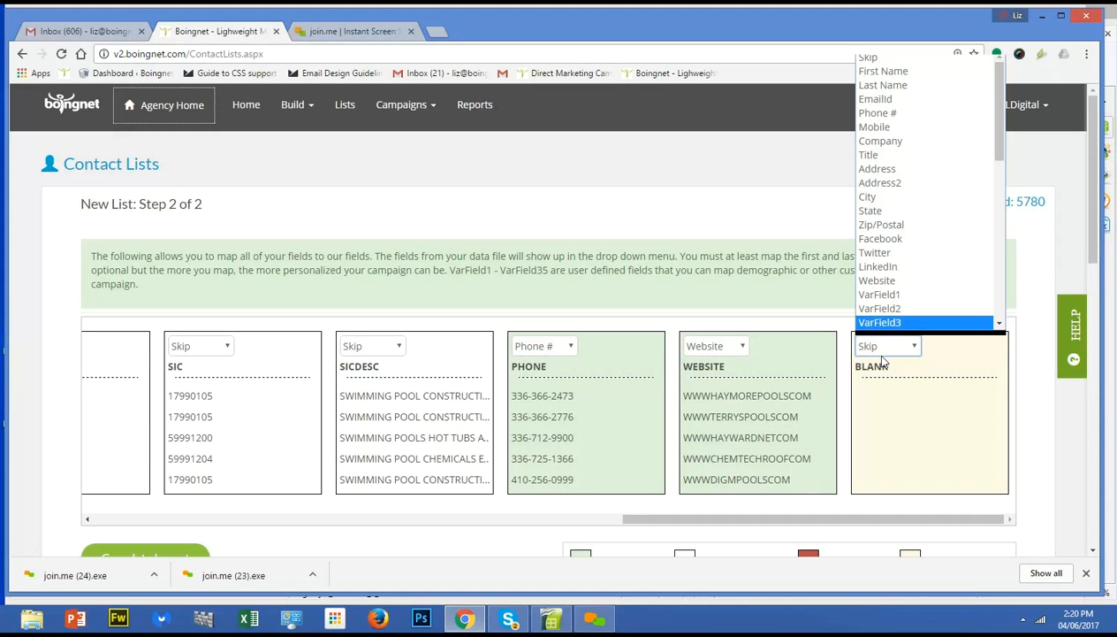
{"action": "left_click", "coordinate": [884, 294]}
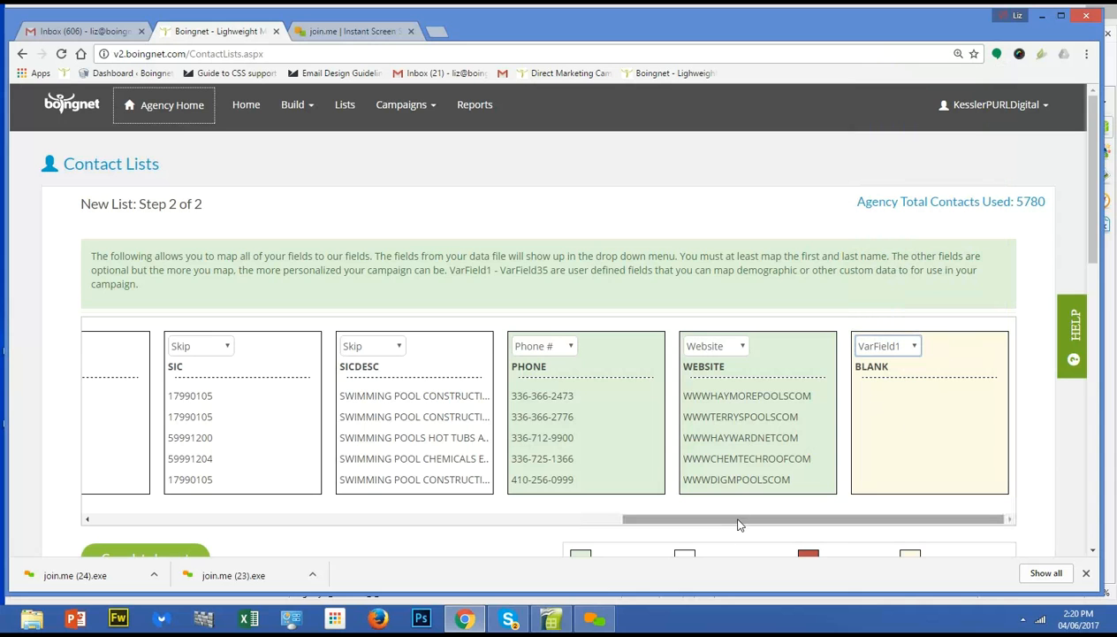
Map the SIC column to VarField2, SICDESC to VarField3 and ZIP4 to VarField4.
{"action": "left_click_drag", "start_coordinate": [739, 524], "coordinate": [654, 524]}
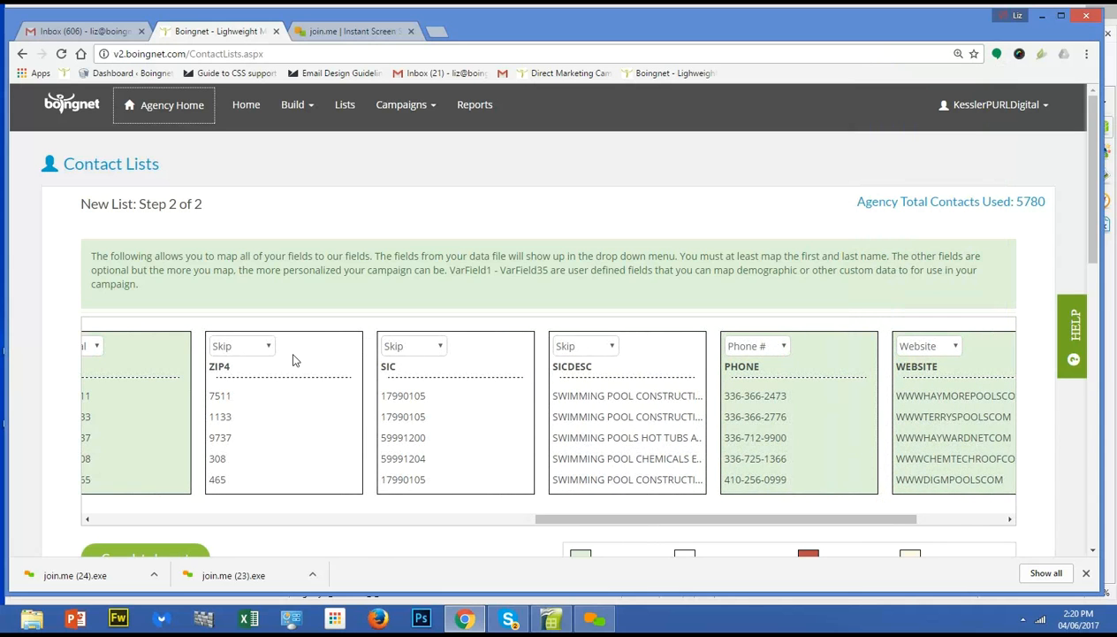
{"action": "left_click", "coordinate": [441, 346]}
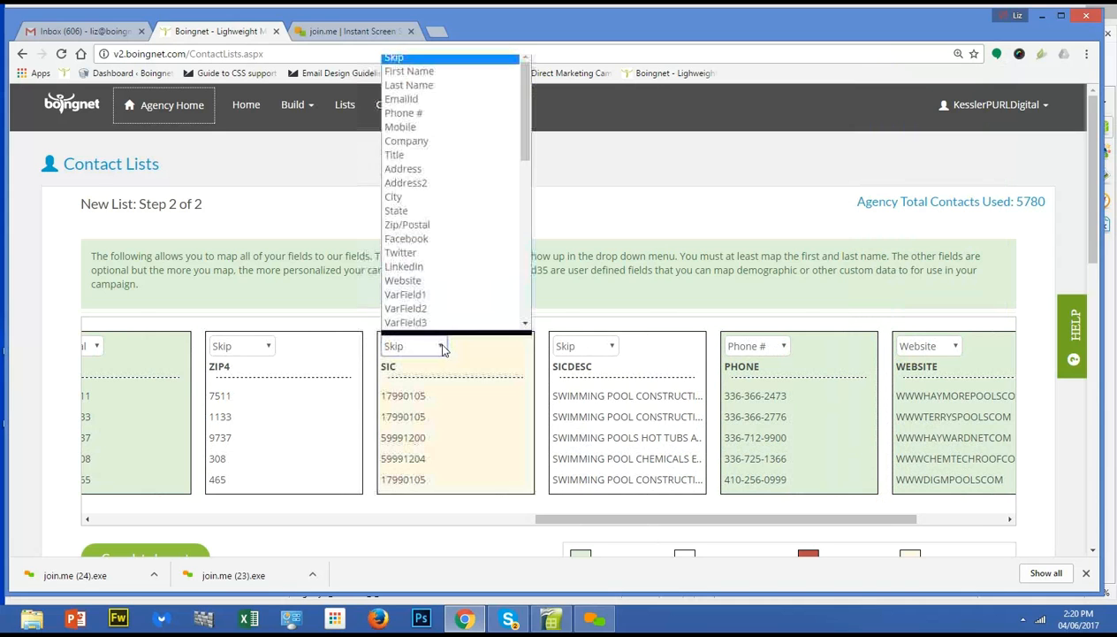
{"action": "left_click", "coordinate": [442, 308]}
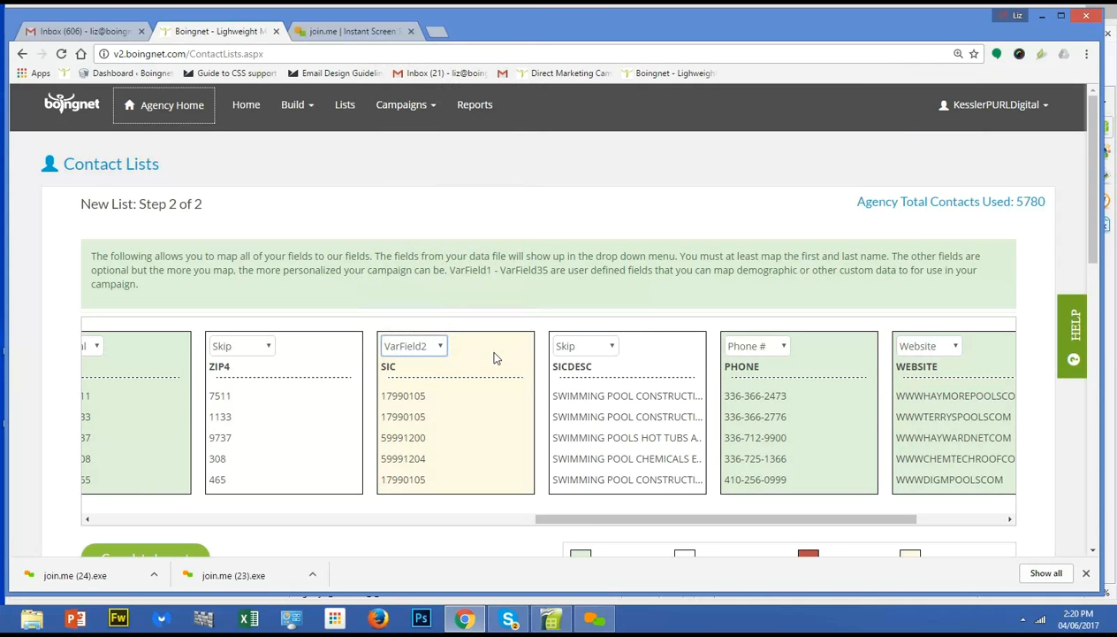
{"action": "left_click", "coordinate": [604, 350]}
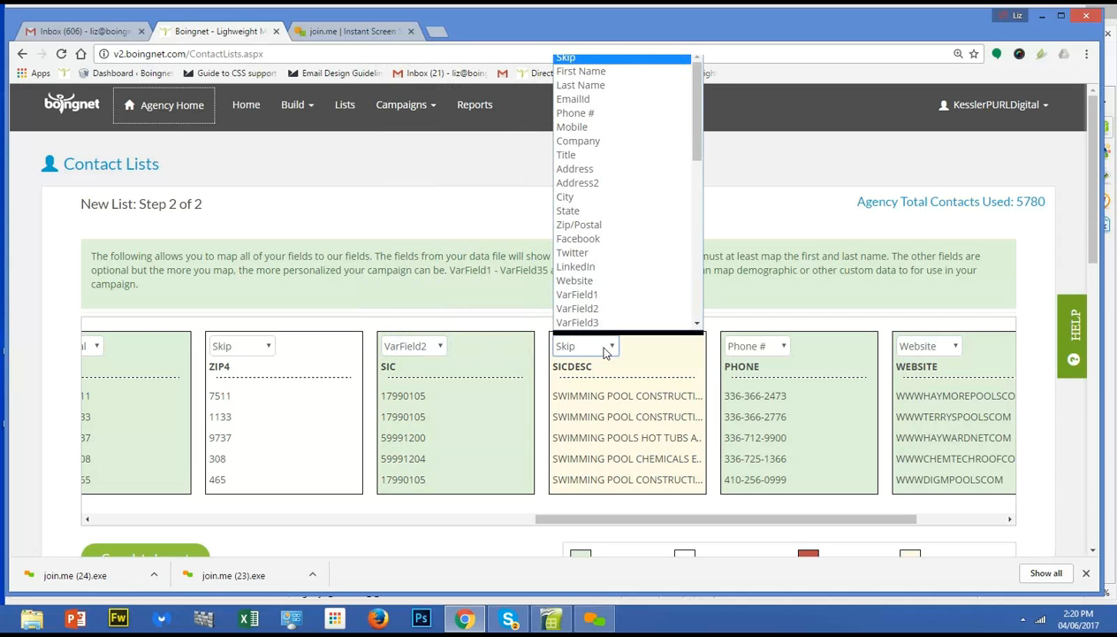
{"action": "left_click", "coordinate": [600, 329]}
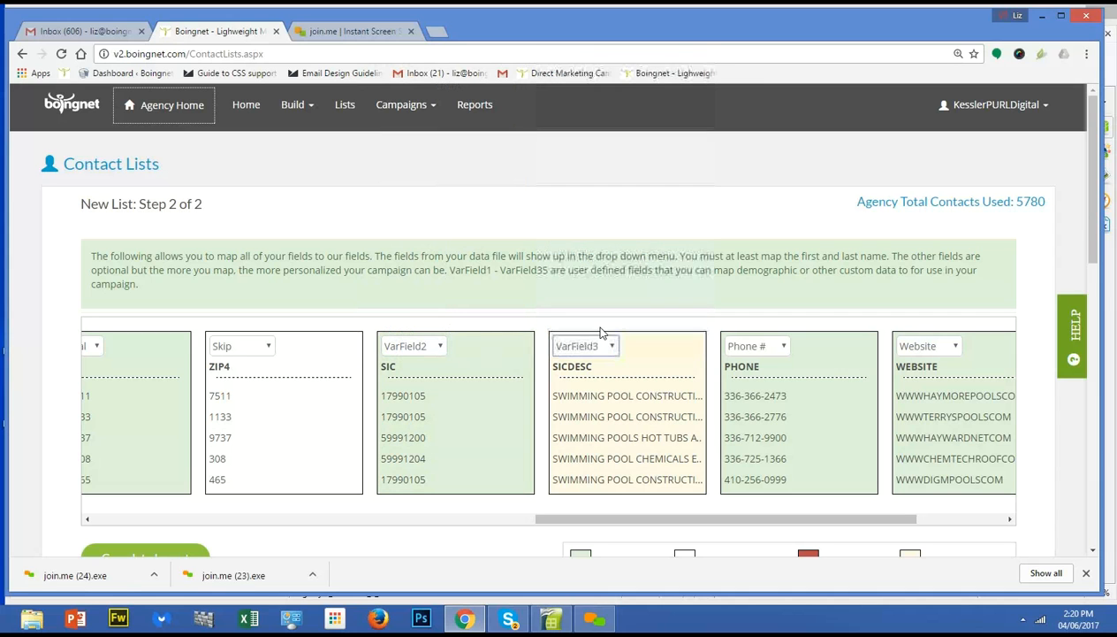
{"action": "left_click", "coordinate": [259, 348]}
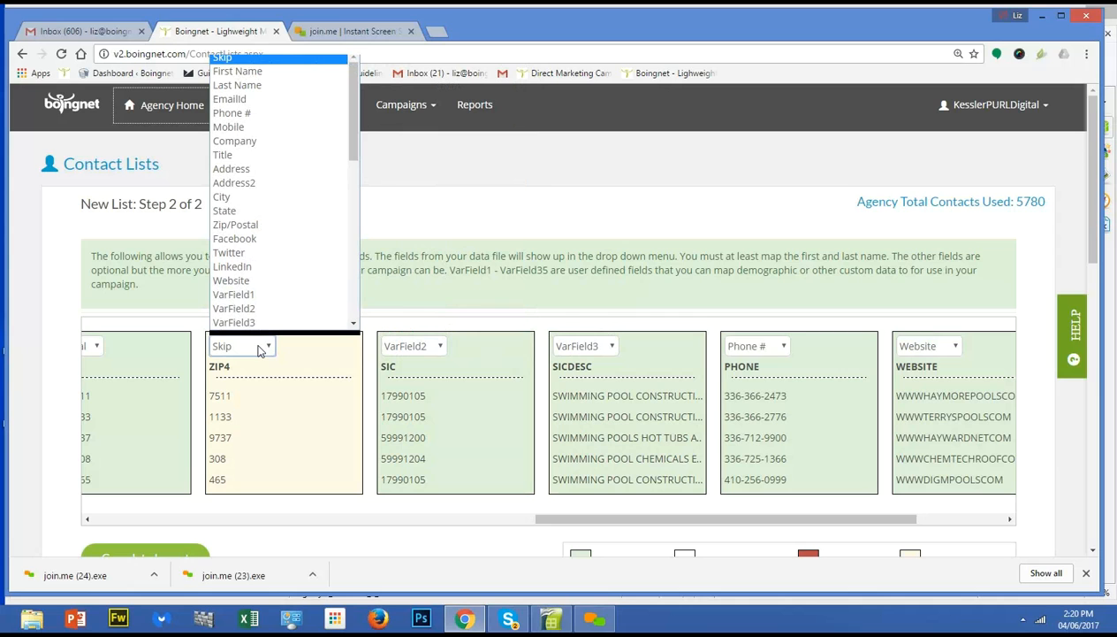
{"action": "left_click", "coordinate": [351, 325]}
{"action": "left_click", "coordinate": [289, 311]}
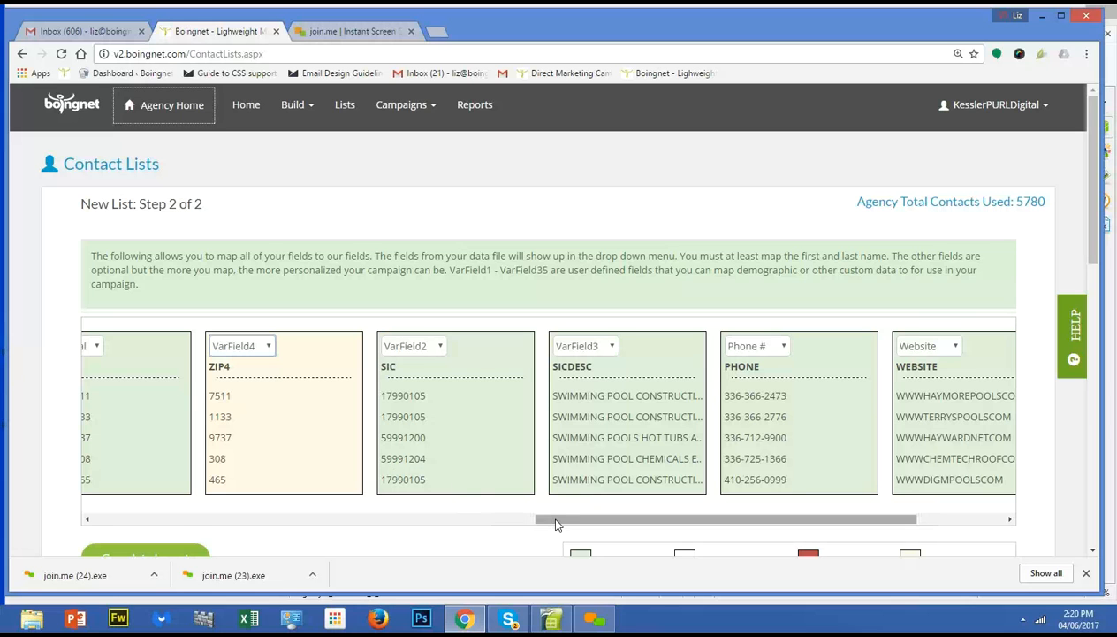
Review the column mappings from BLANK back to COMPANY and complete the list import.
{"action": "left_click_drag", "start_coordinate": [558, 522], "coordinate": [768, 518]}
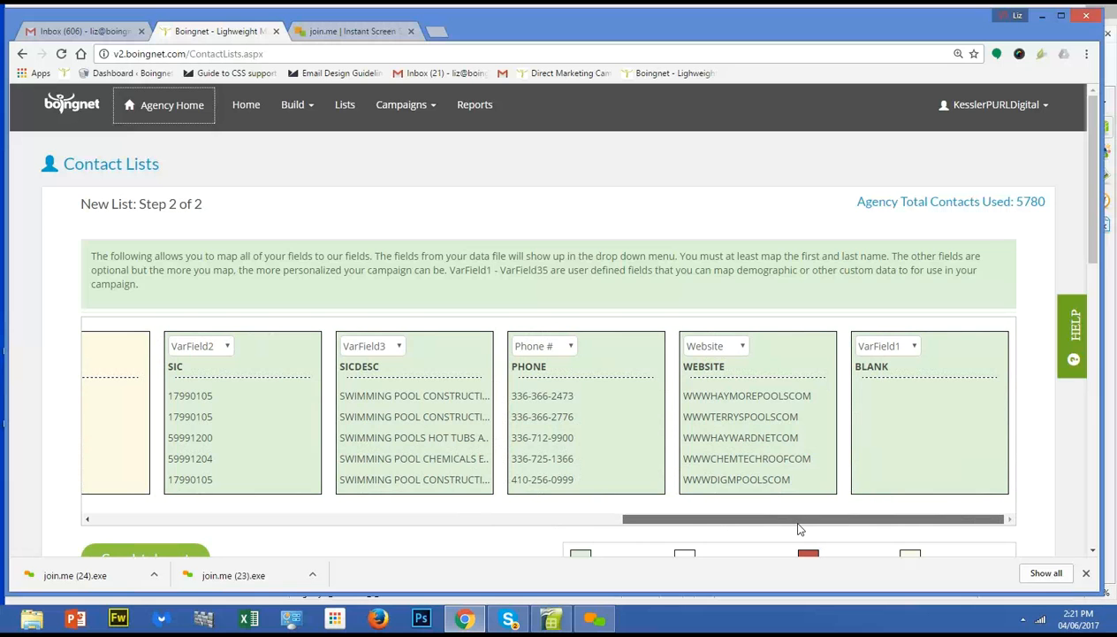
{"action": "left_click_drag", "start_coordinate": [798, 529], "coordinate": [567, 542]}
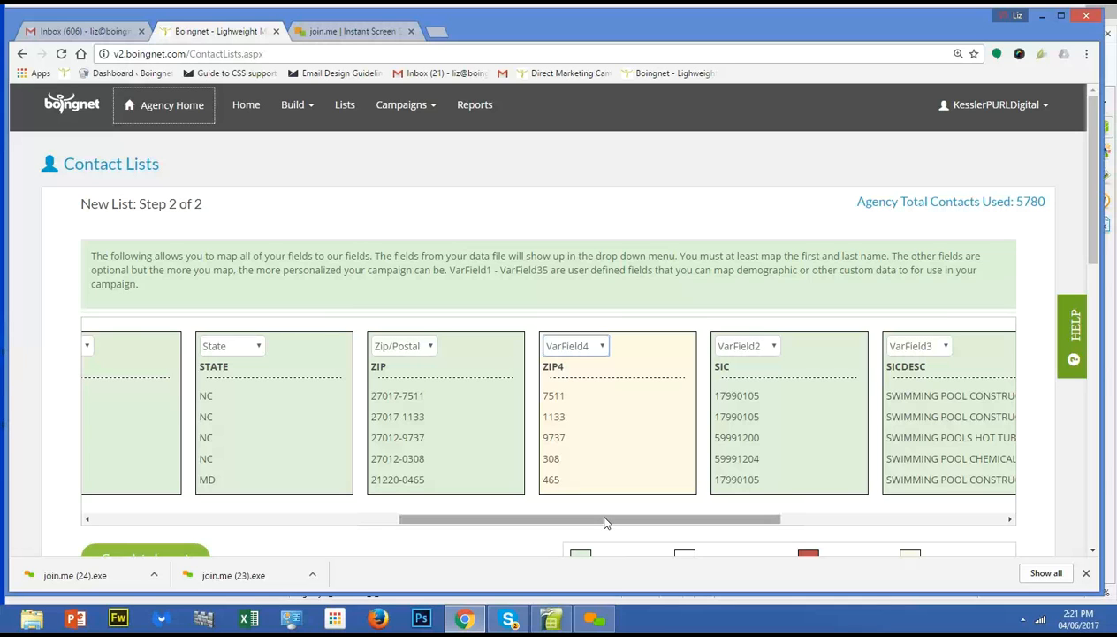
{"action": "left_click_drag", "start_coordinate": [604, 522], "coordinate": [380, 524]}
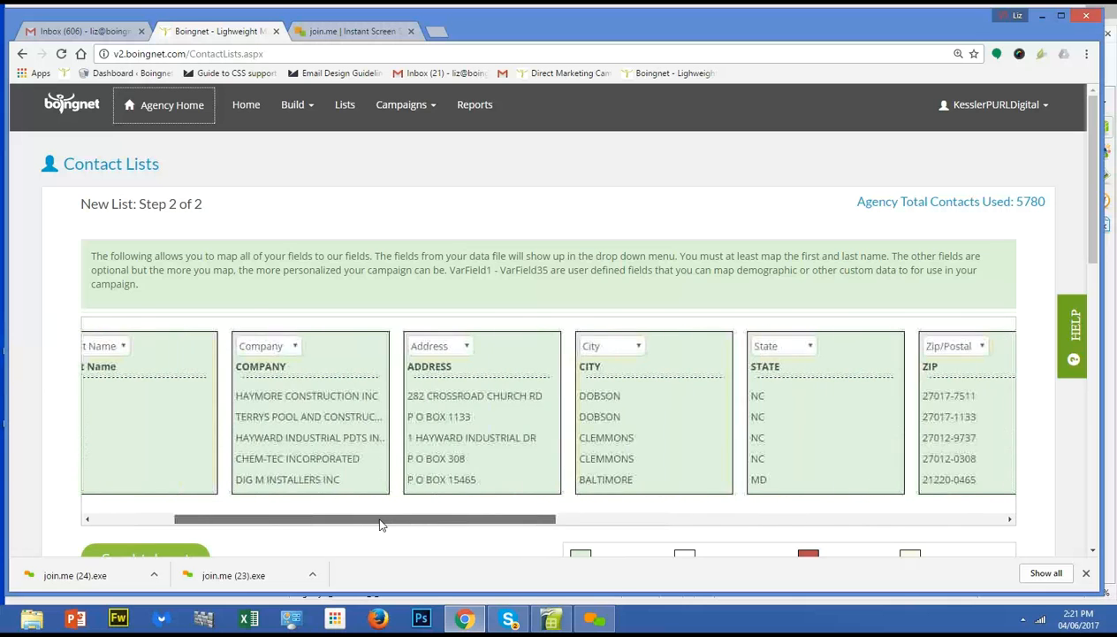
{"action": "scroll", "coordinate": [354, 504], "scroll_direction": "down", "scroll_amount": 2}
{"action": "left_click", "coordinate": [143, 489]}
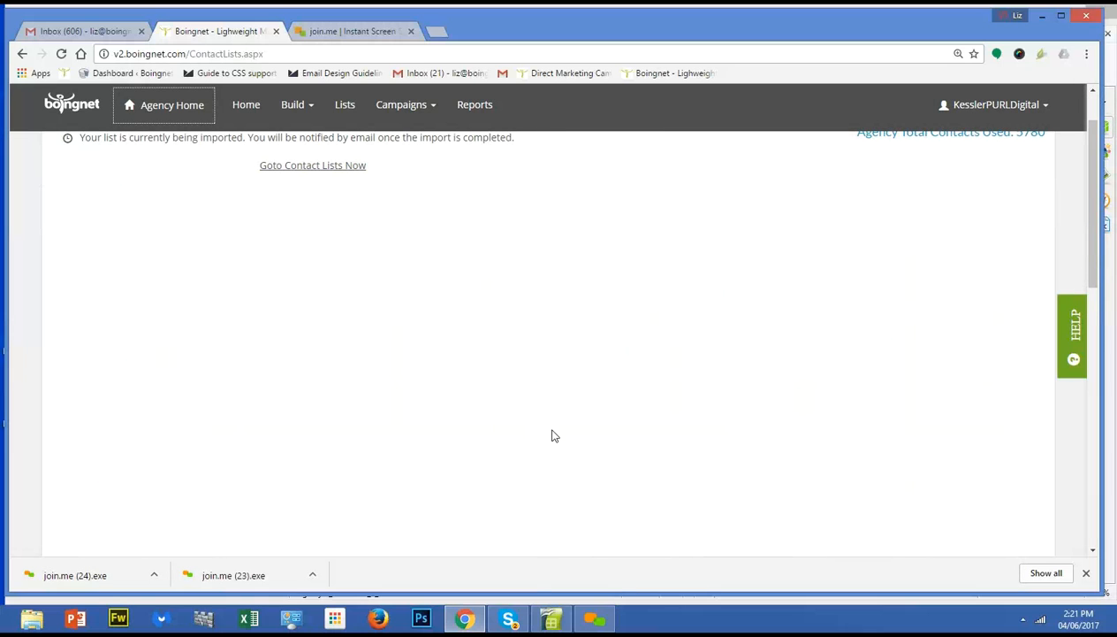
{"action": "scroll", "coordinate": [397, 230], "scroll_direction": "up", "scroll_amount": 1}
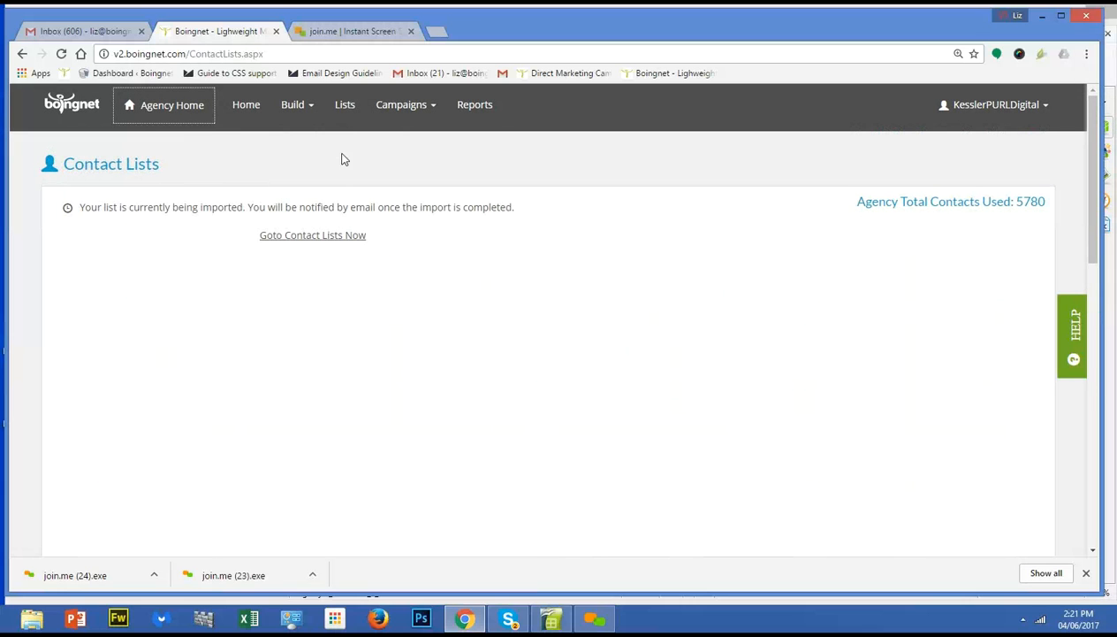
Open Training List 1 from the contact lists for editing and examine its contacts and email status filters.
{"action": "left_click", "coordinate": [347, 105]}
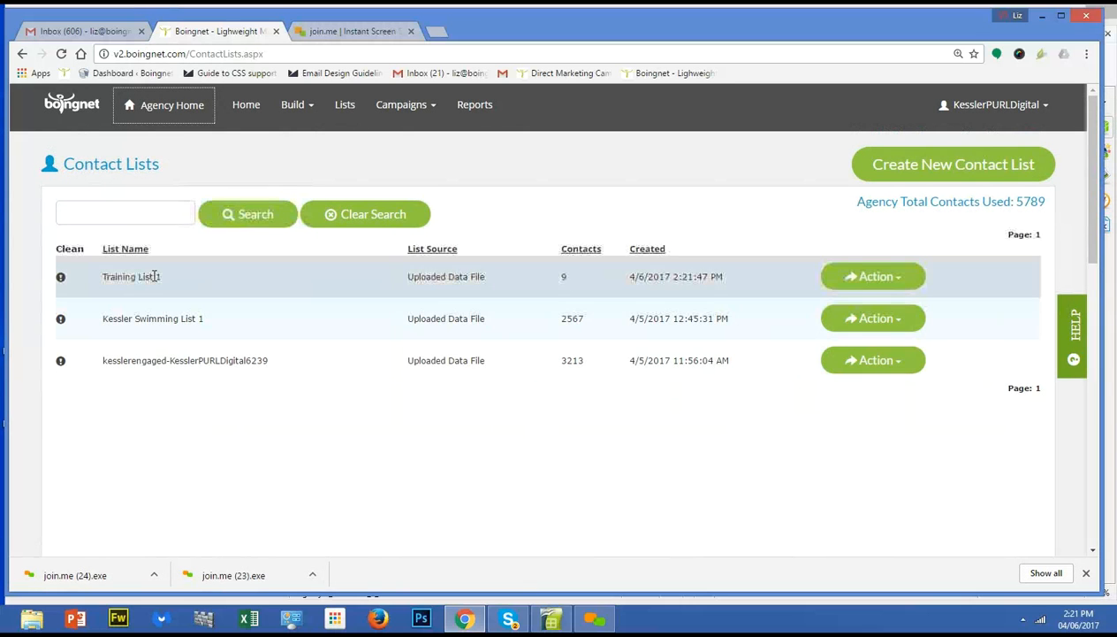
{"action": "left_click", "coordinate": [899, 283]}
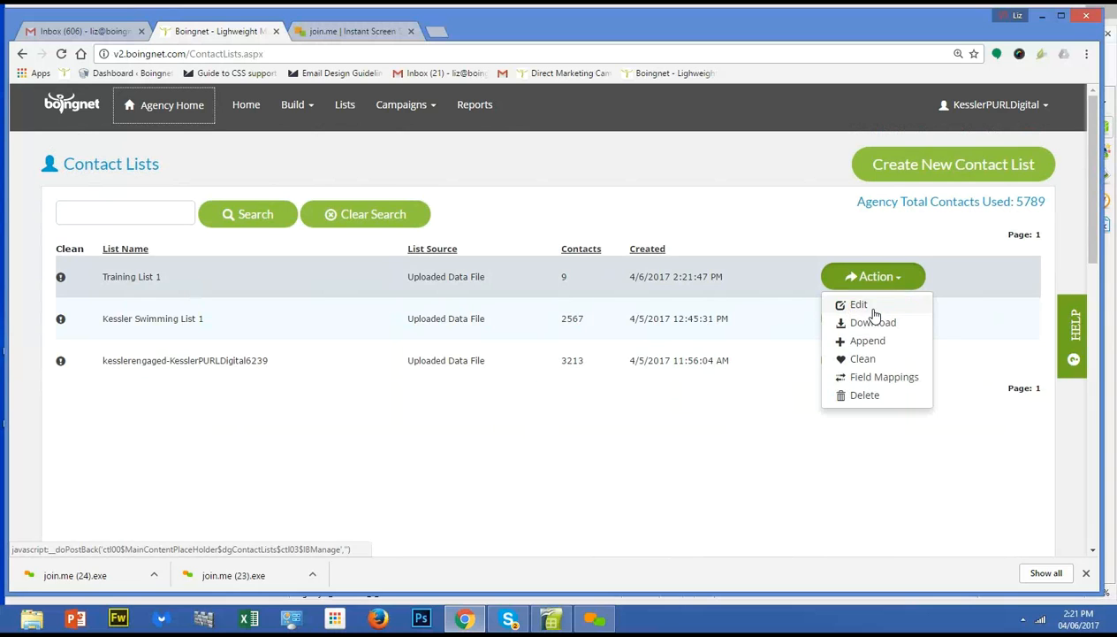
{"action": "left_click", "coordinate": [874, 308]}
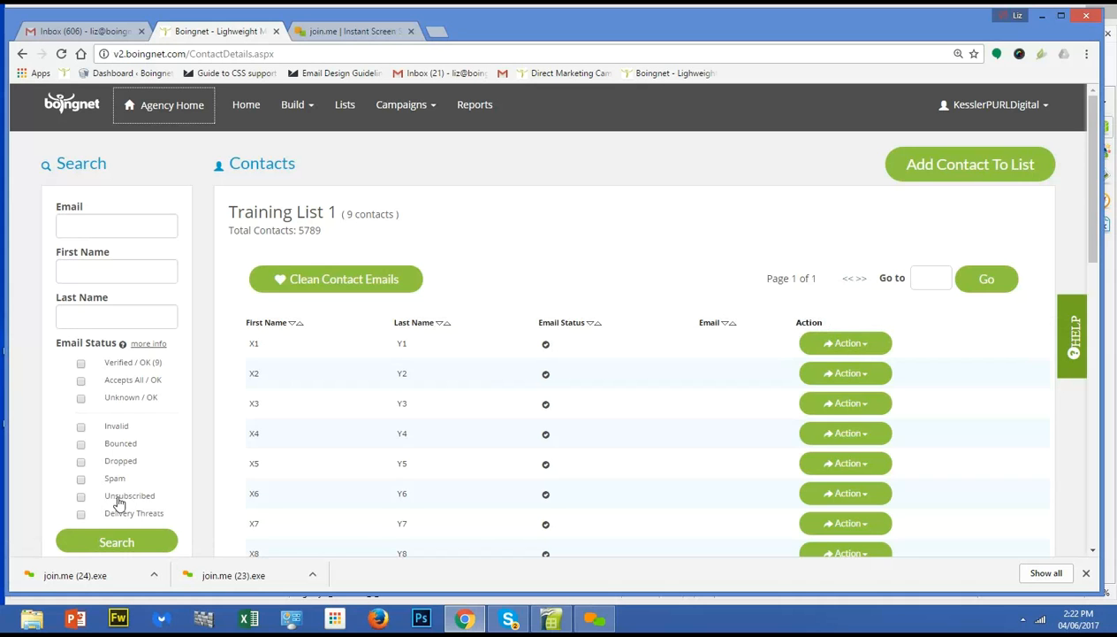
{"action": "left_click", "coordinate": [112, 533]}
{"action": "scroll", "coordinate": [112, 529], "scroll_direction": "down", "scroll_amount": 1}
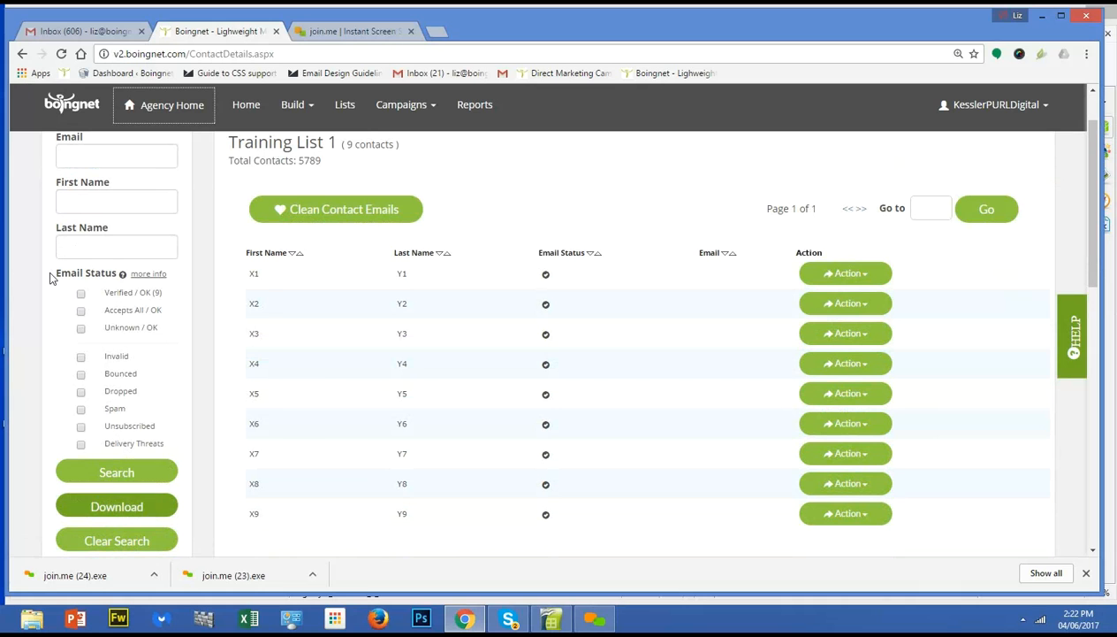
Return to the contact lists and review the actions available for Training List 1.
{"action": "left_click", "coordinate": [22, 54]}
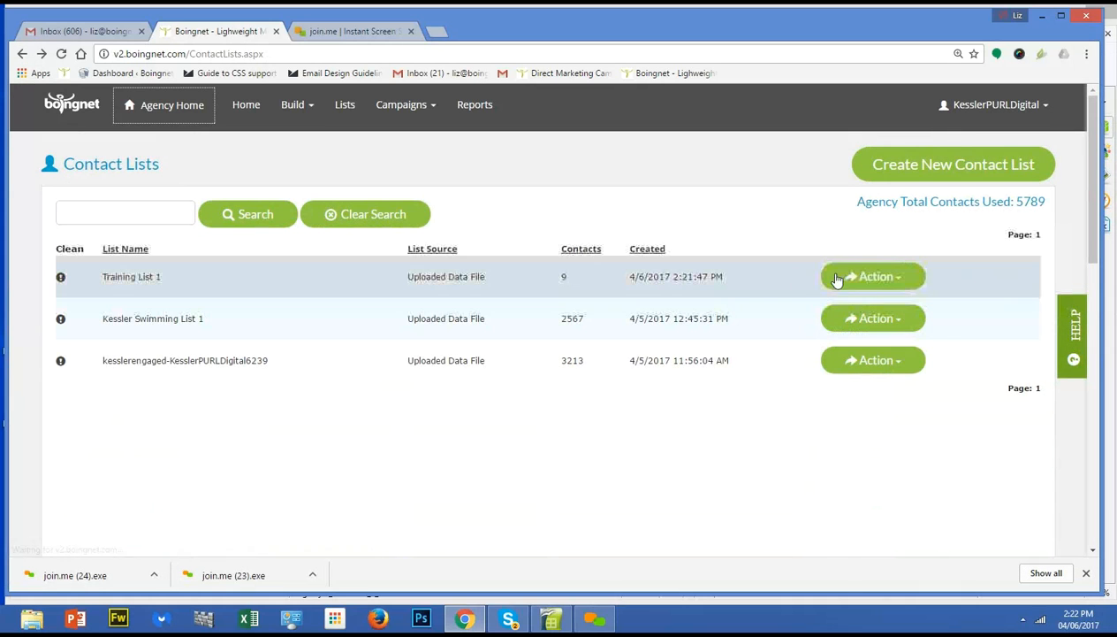
{"action": "left_click", "coordinate": [900, 279]}
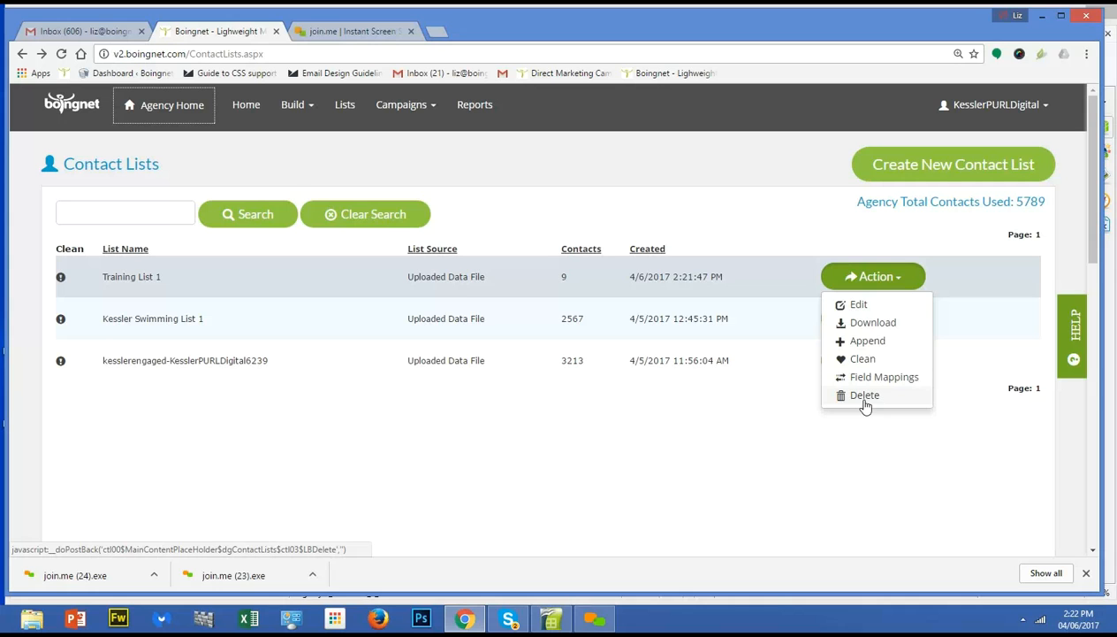
{"action": "left_click", "coordinate": [672, 156]}
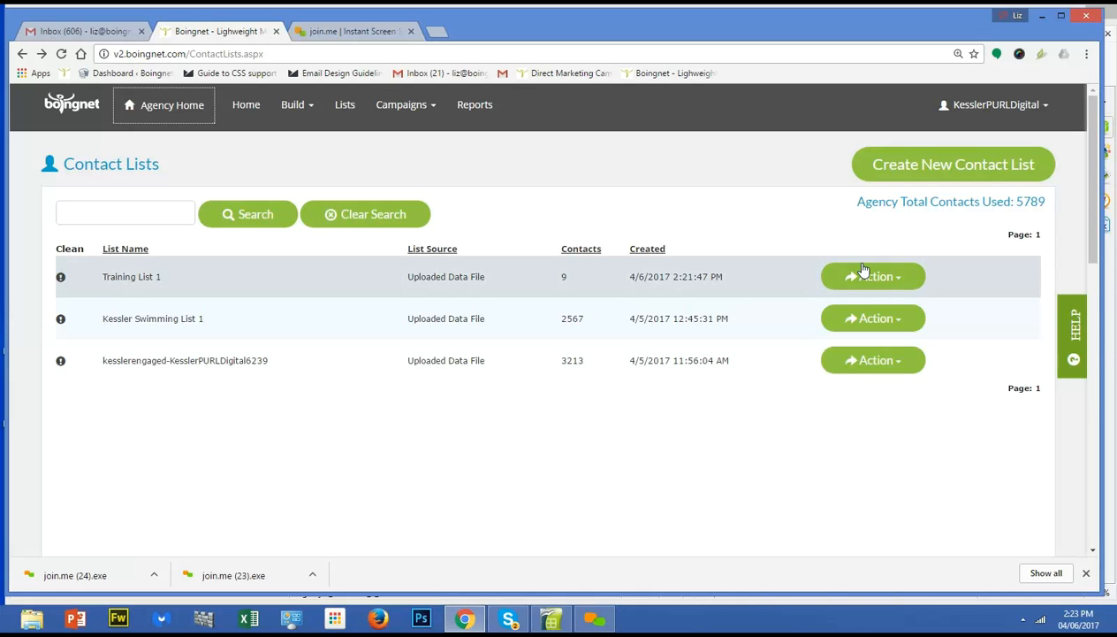
Open the Asset Manager and display the contents of its Image folder.
{"action": "left_click", "coordinate": [311, 112]}
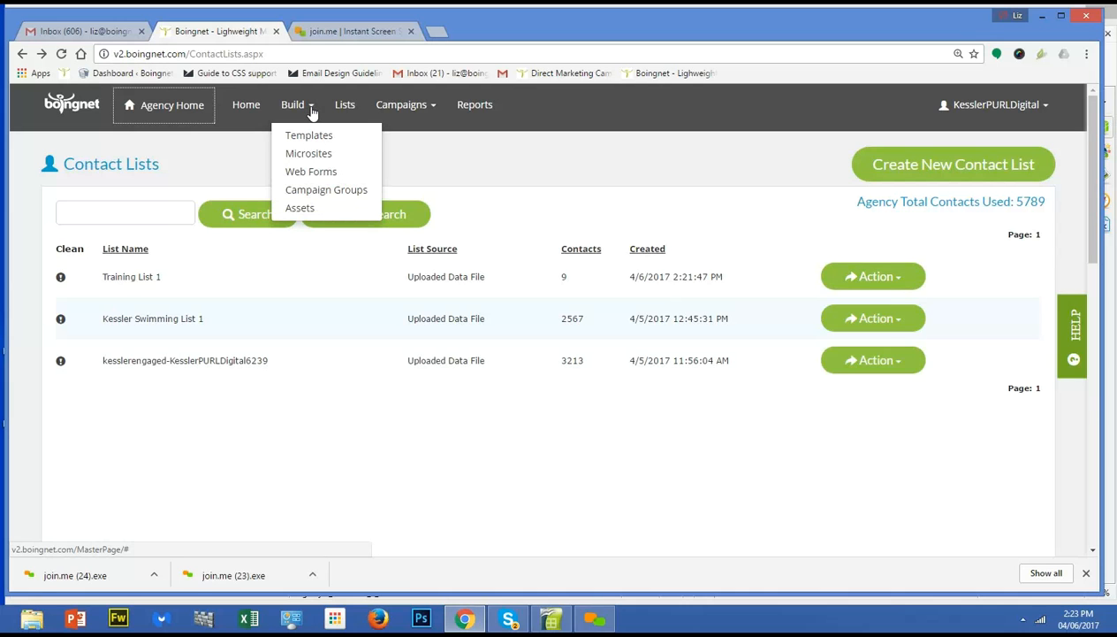
{"action": "left_click", "coordinate": [308, 208]}
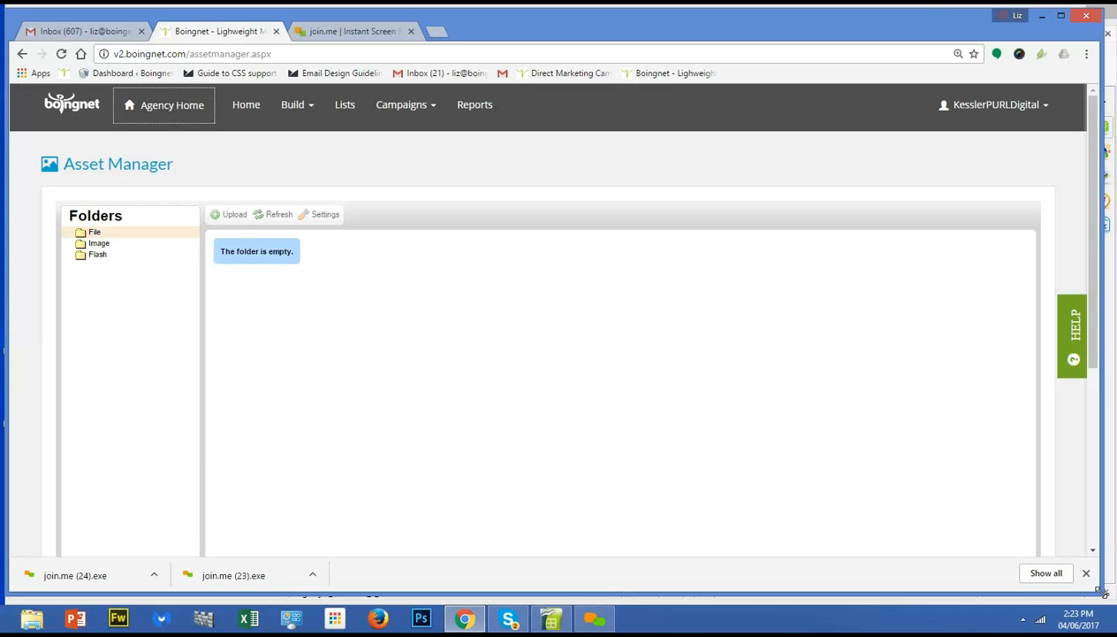
{"action": "left_click_drag", "start_coordinate": [1103, 590], "coordinate": [1092, 583]}
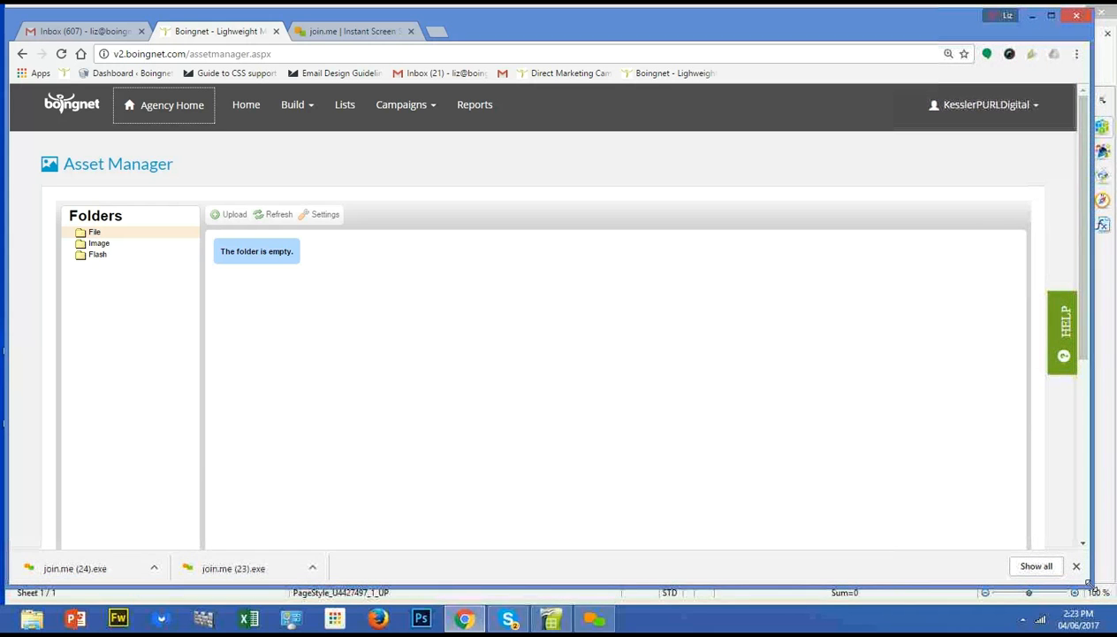
{"action": "left_click", "coordinate": [98, 243]}
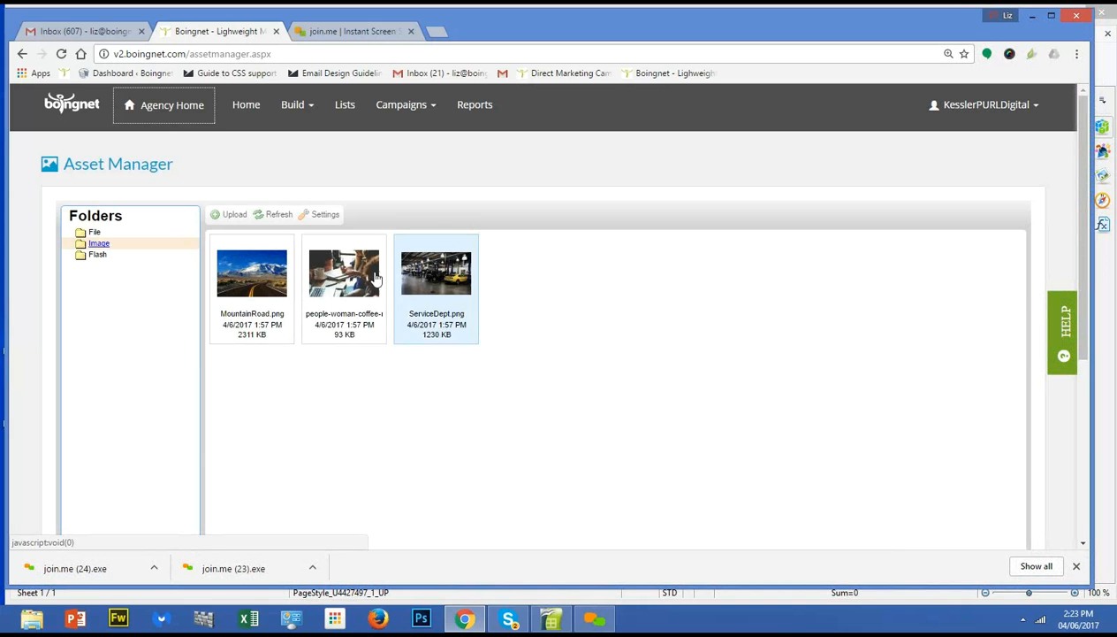
Upload the Jumper1020 PNG file from the Desktop to the Image folder and check the uploaded thumbnails.
{"action": "left_click", "coordinate": [234, 215]}
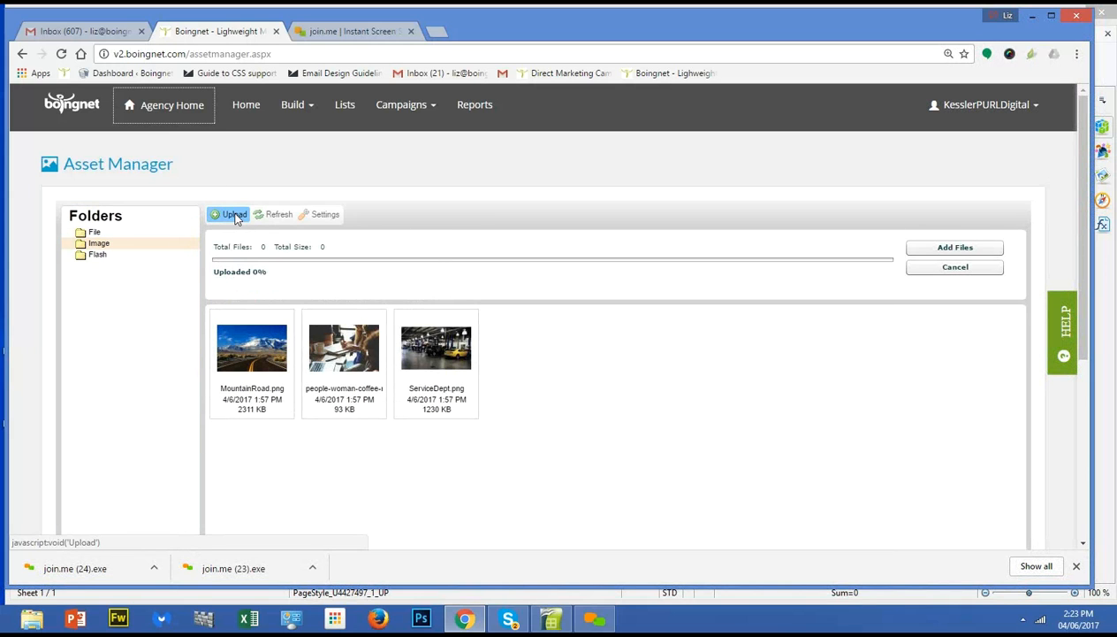
{"action": "left_click", "coordinate": [970, 249]}
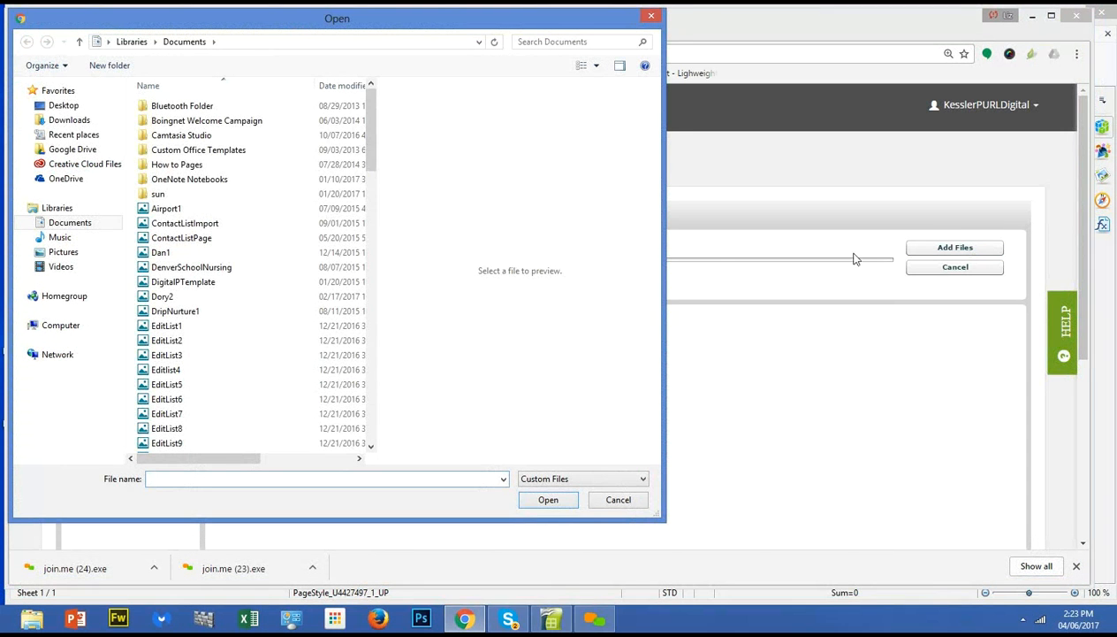
{"action": "left_click", "coordinate": [66, 106]}
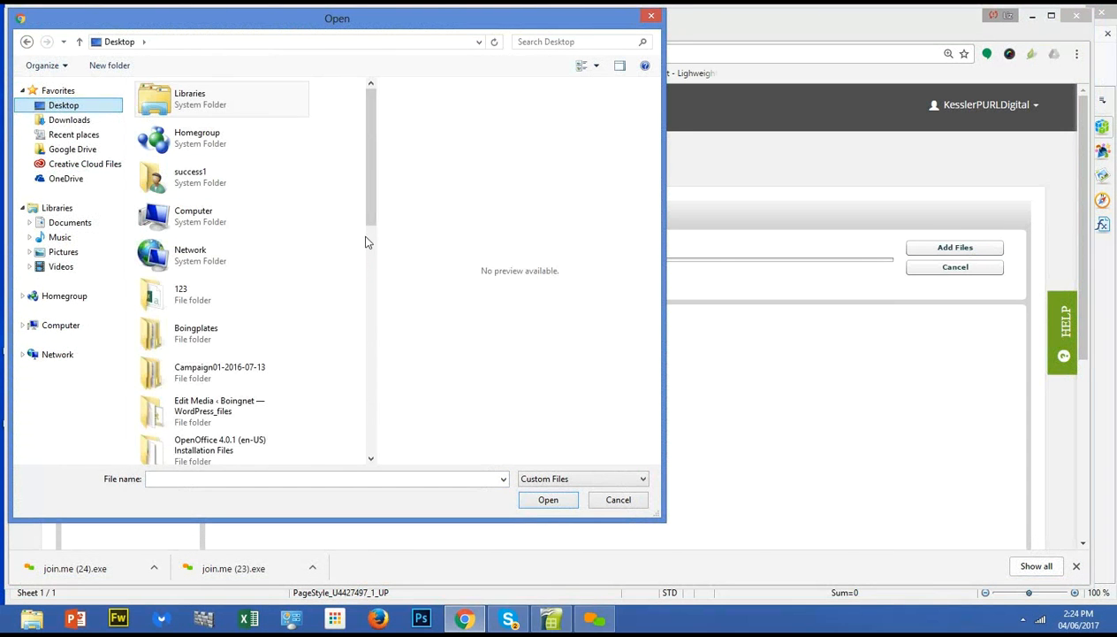
{"action": "left_click_drag", "start_coordinate": [364, 212], "coordinate": [372, 417]}
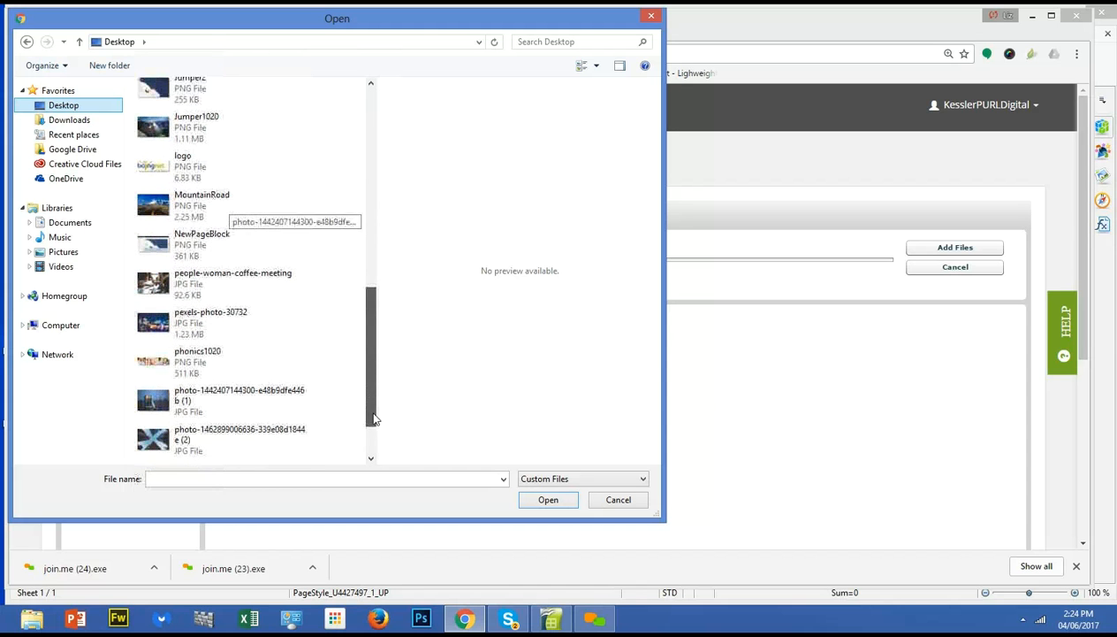
{"action": "left_click", "coordinate": [196, 131]}
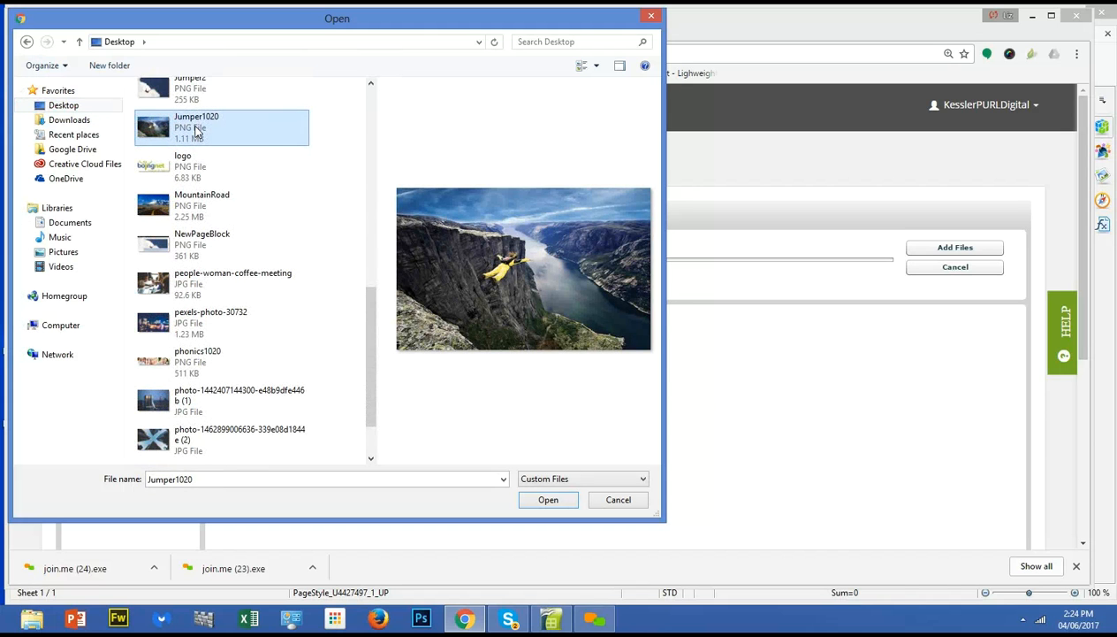
{"action": "left_click", "coordinate": [564, 501]}
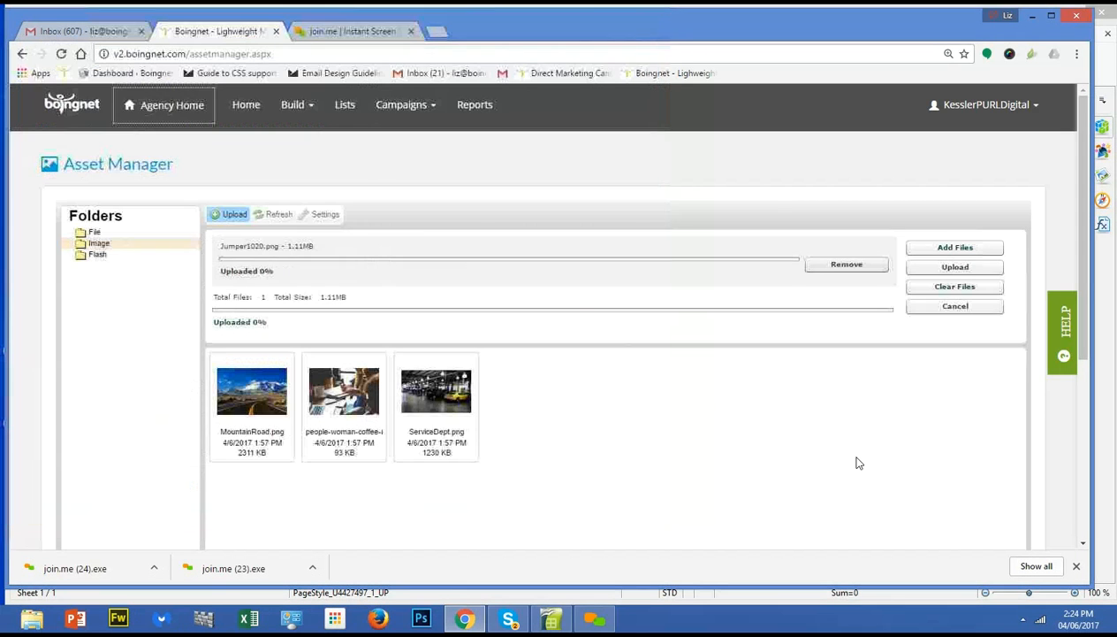
{"action": "left_click", "coordinate": [954, 267]}
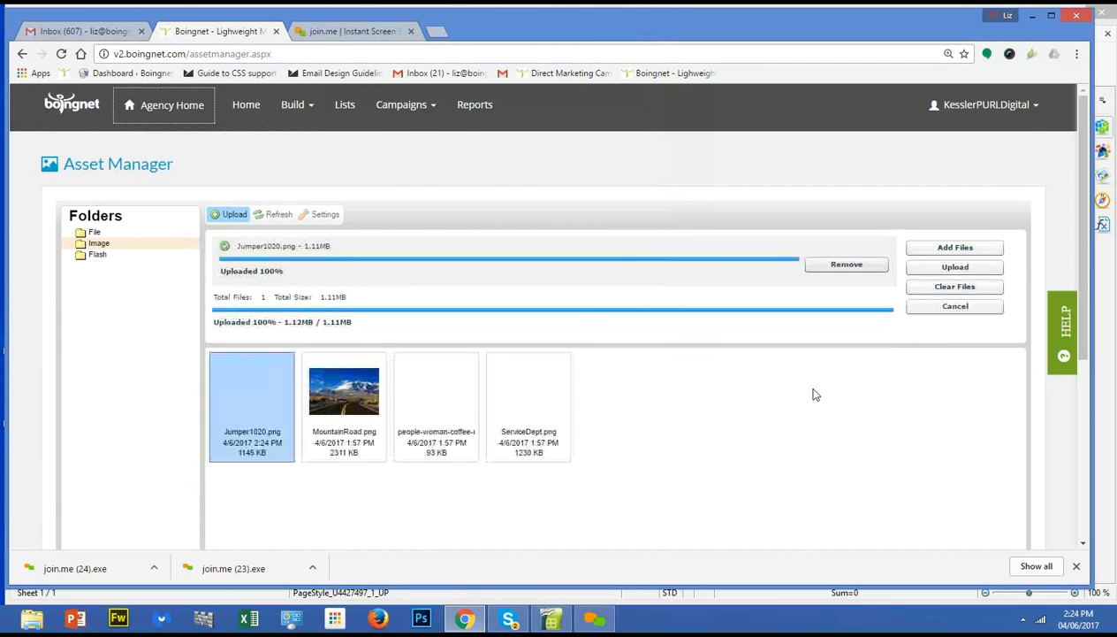
{"action": "scroll", "coordinate": [507, 343], "scroll_direction": "down", "scroll_amount": 3}
{"action": "scroll", "coordinate": [549, 267], "scroll_direction": "up", "scroll_amount": 3}
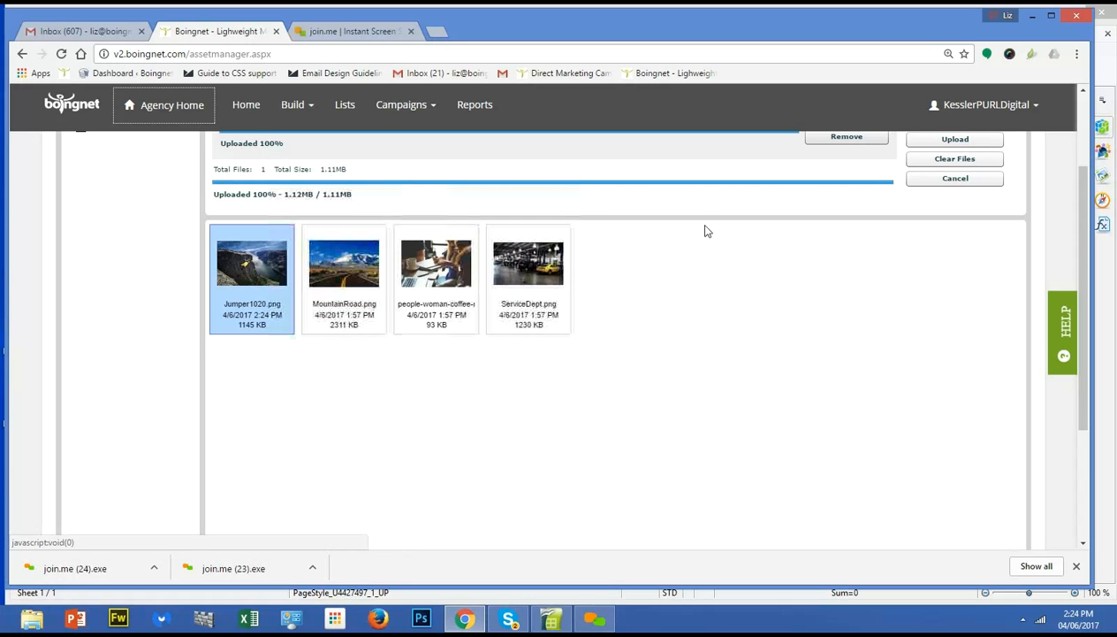
{"action": "scroll", "coordinate": [739, 270], "scroll_direction": "up", "scroll_amount": 2}
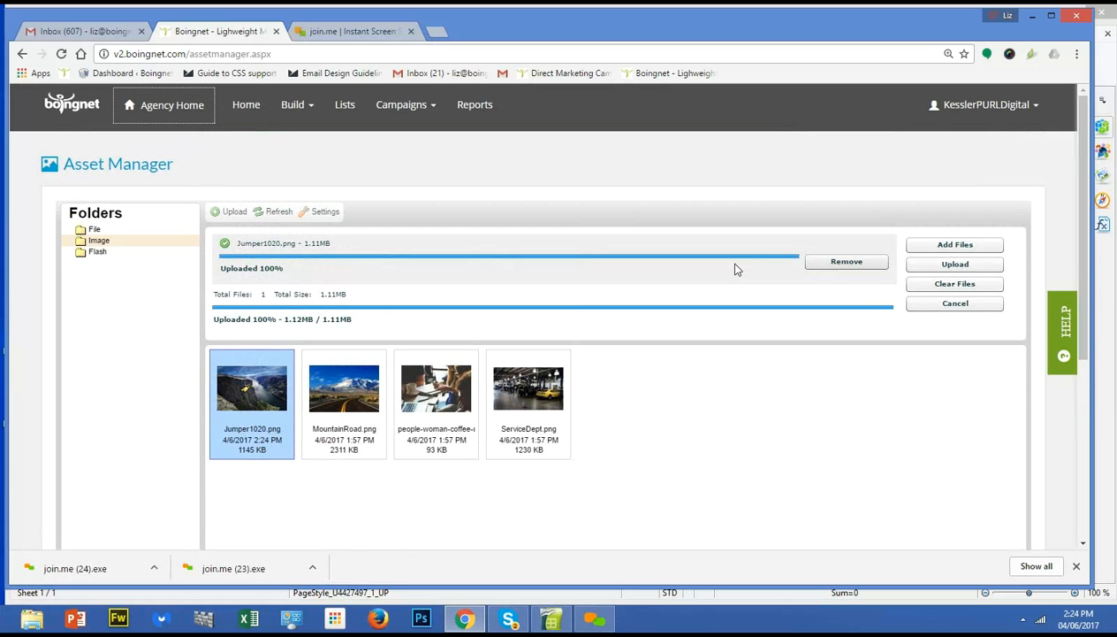
Go to the Templates area and start creating a new template to reach the template type choices.
{"action": "left_click", "coordinate": [311, 108]}
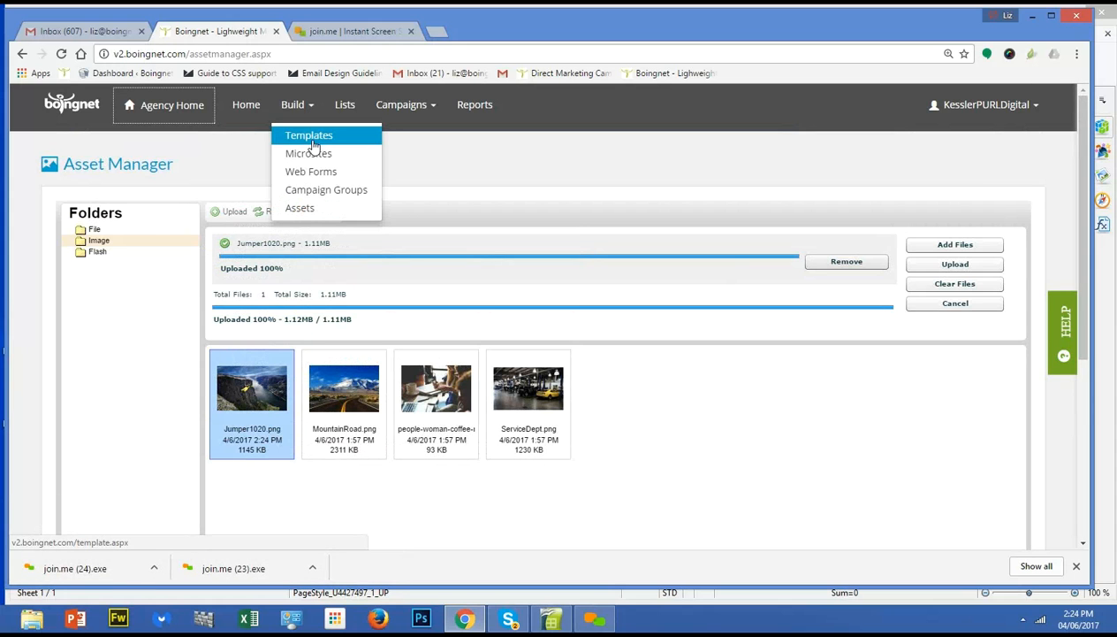
{"action": "left_click", "coordinate": [315, 139]}
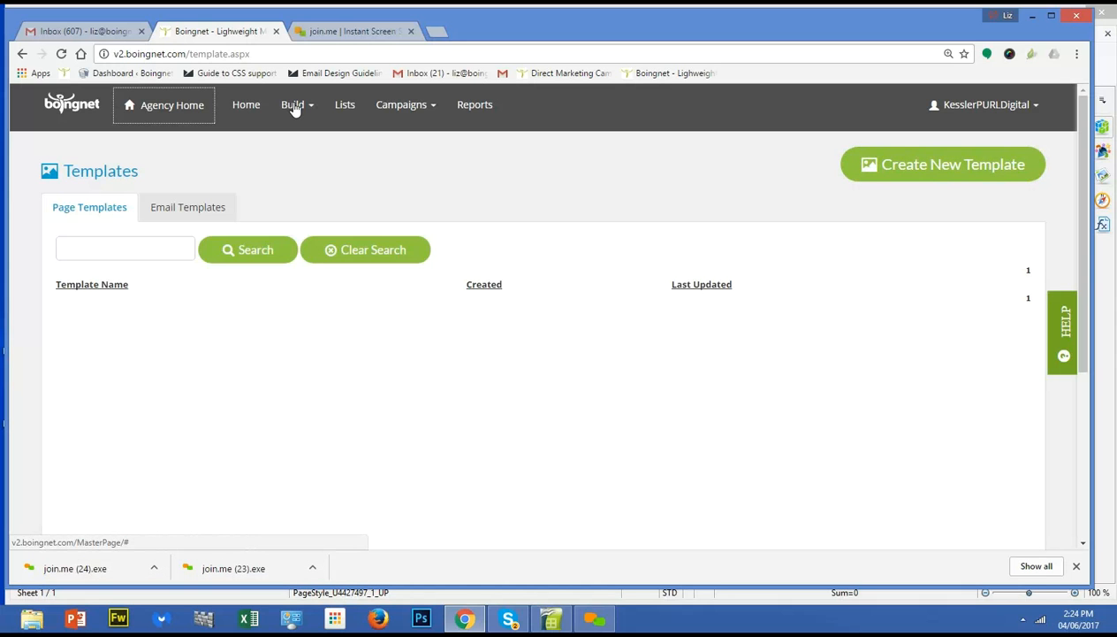
{"action": "left_click", "coordinate": [955, 173]}
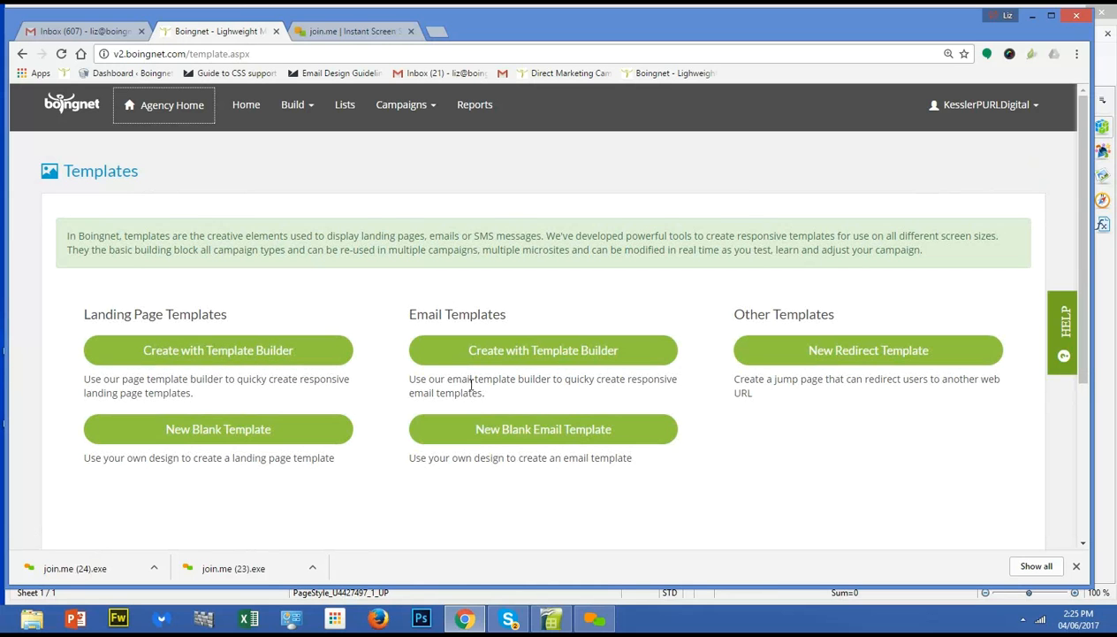
Open the landing page template builder, look over the Build Page Templates options and return to Full Page Templates.
{"action": "left_click", "coordinate": [218, 350]}
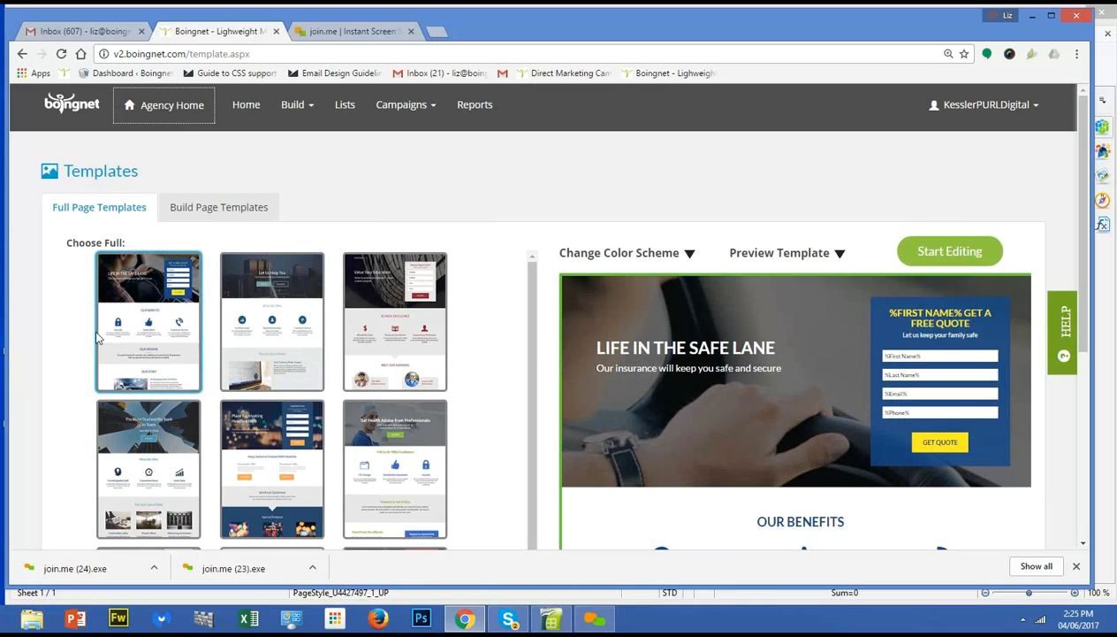
{"action": "left_click", "coordinate": [225, 212]}
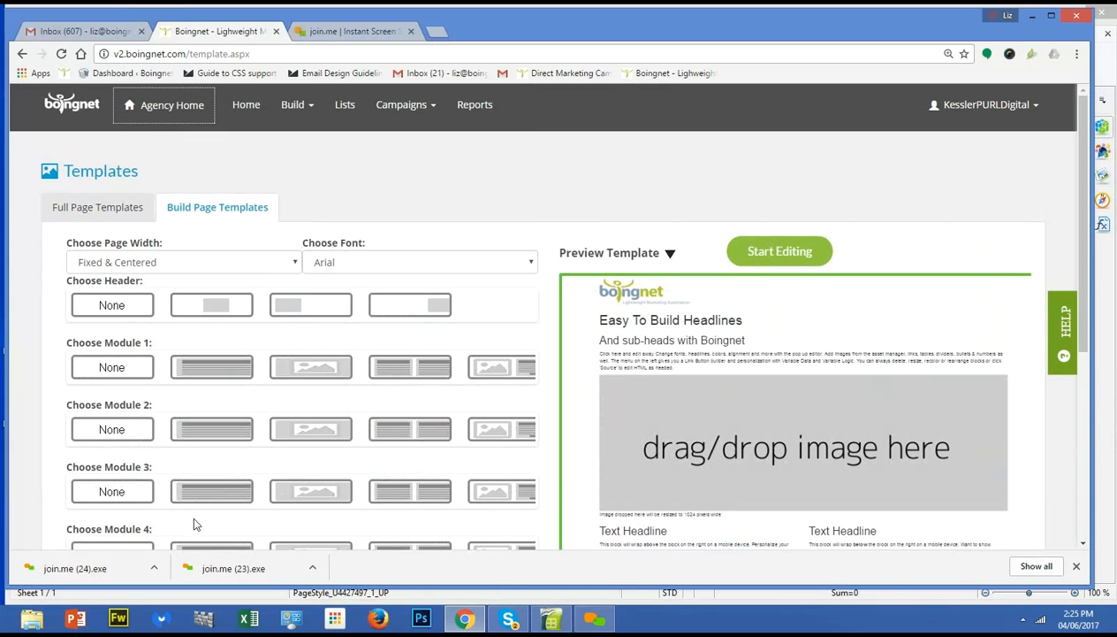
{"action": "scroll", "coordinate": [909, 343], "scroll_direction": "down", "scroll_amount": 5}
{"action": "scroll", "coordinate": [903, 381], "scroll_direction": "up", "scroll_amount": 5}
{"action": "left_click", "coordinate": [102, 208]}
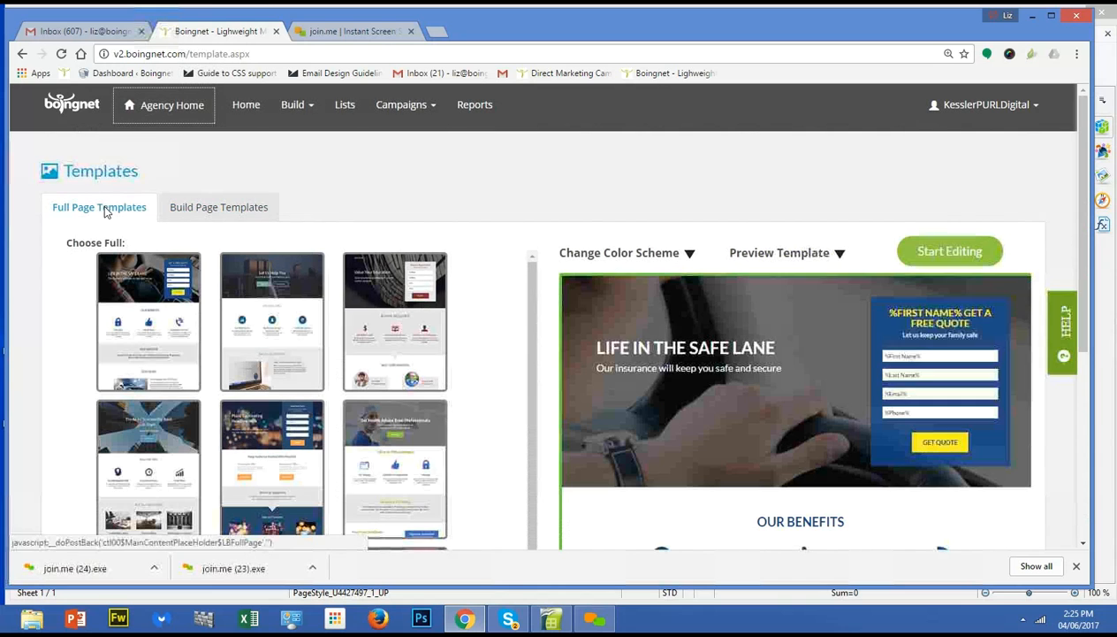
Choose the "The Most Trustworthy Bank In Town" template and preview it in desktop, tablet and mobile views, ending with desktop.
{"action": "scroll", "coordinate": [402, 399], "scroll_direction": "down", "scroll_amount": 1}
{"action": "left_click", "coordinate": [131, 352]}
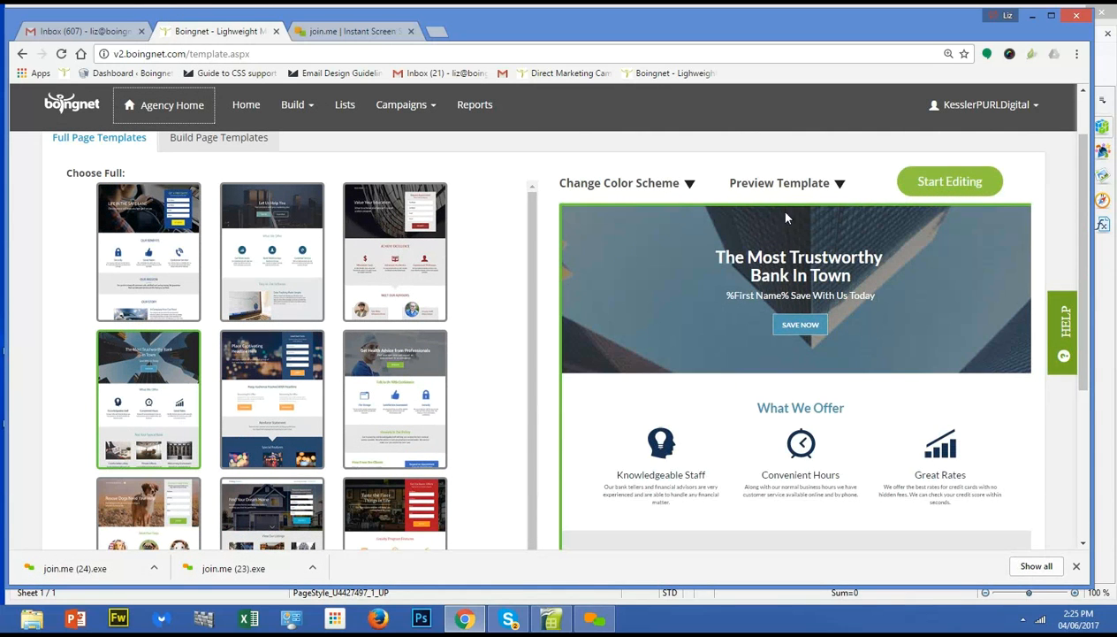
{"action": "left_click", "coordinate": [825, 188]}
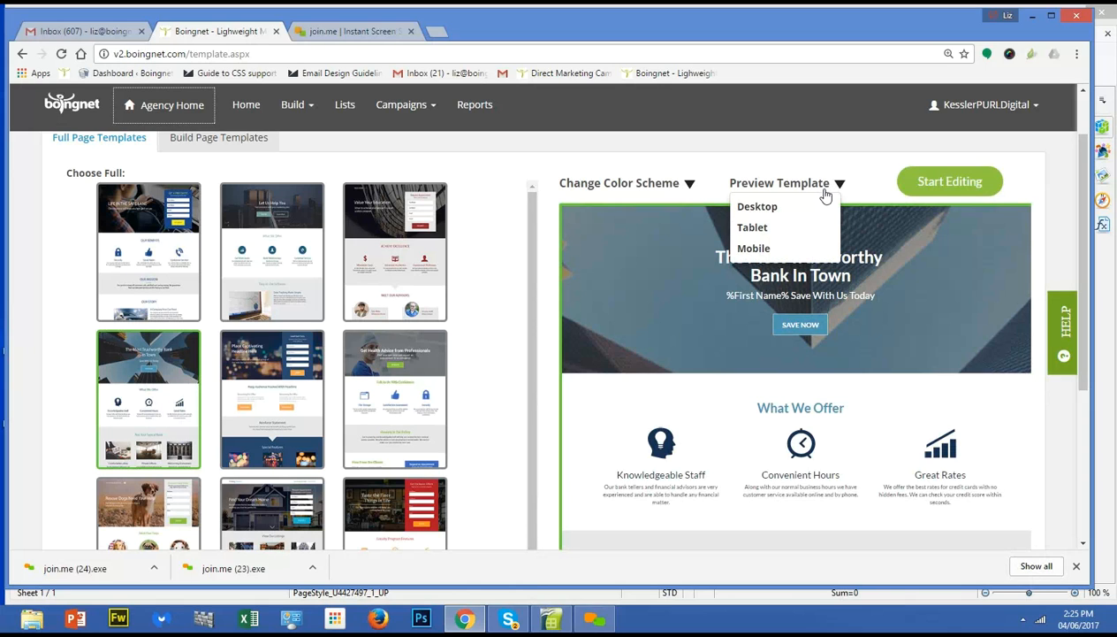
{"action": "left_click", "coordinate": [771, 211]}
{"action": "left_click", "coordinate": [839, 254]}
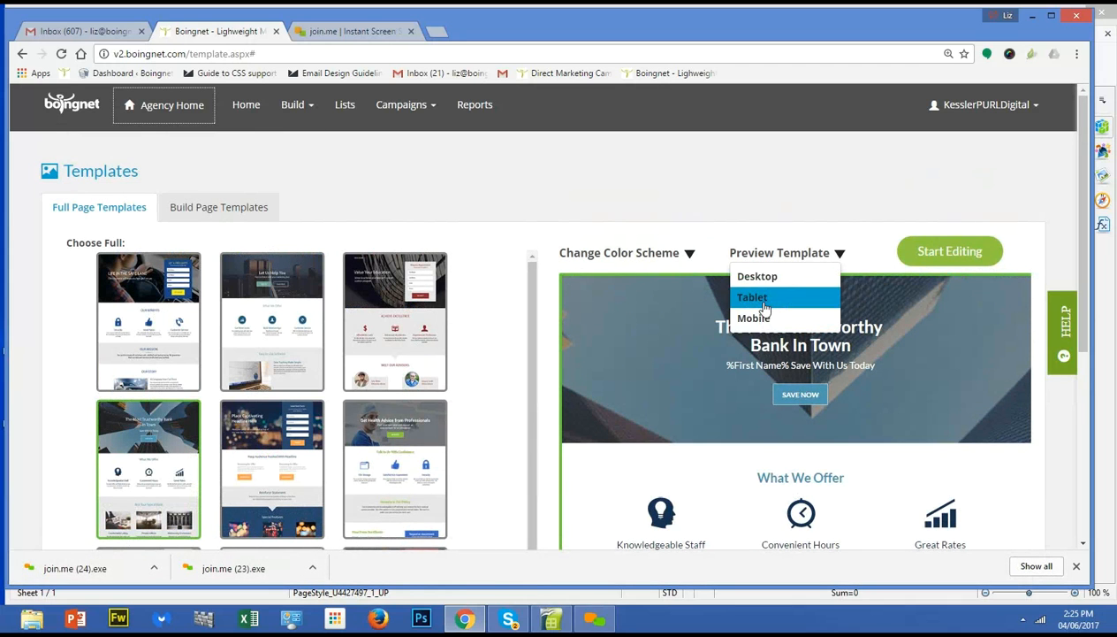
{"action": "left_click", "coordinate": [762, 298]}
{"action": "left_click_drag", "start_coordinate": [817, 322], "coordinate": [823, 277]}
{"action": "left_click", "coordinate": [840, 253]}
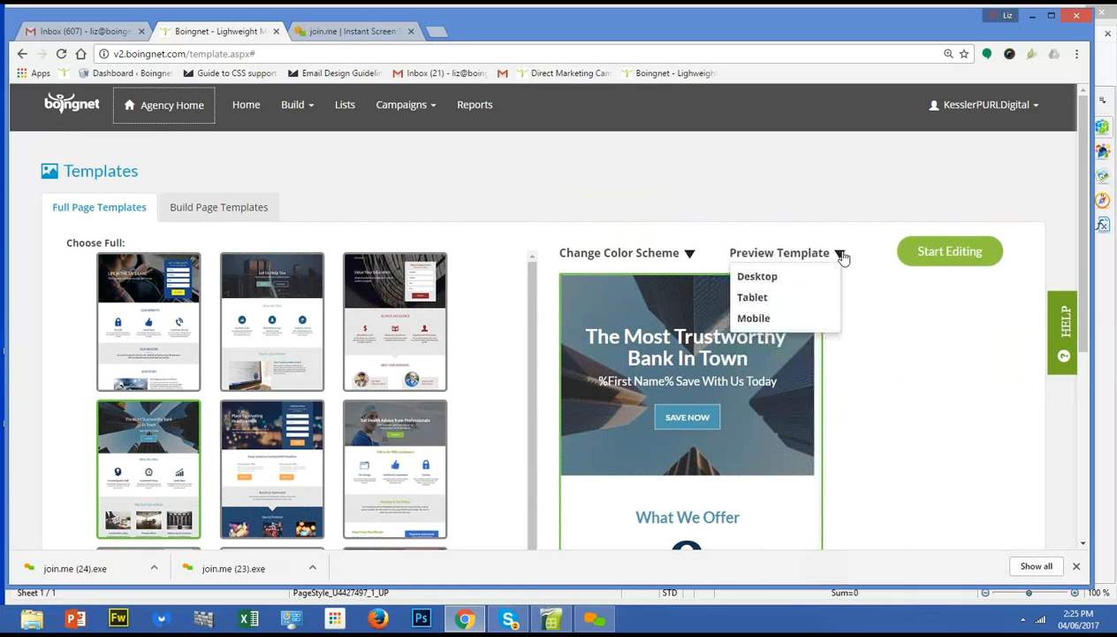
{"action": "left_click", "coordinate": [756, 317]}
{"action": "left_click_drag", "start_coordinate": [739, 303], "coordinate": [831, 252]}
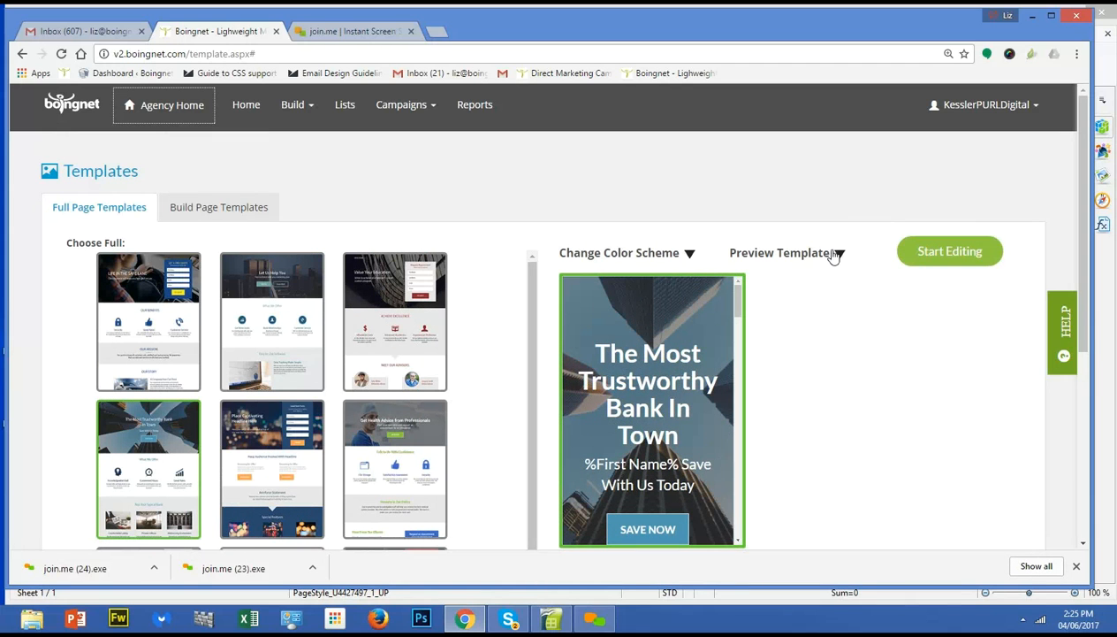
{"action": "left_click", "coordinate": [840, 254]}
{"action": "left_click", "coordinate": [754, 276]}
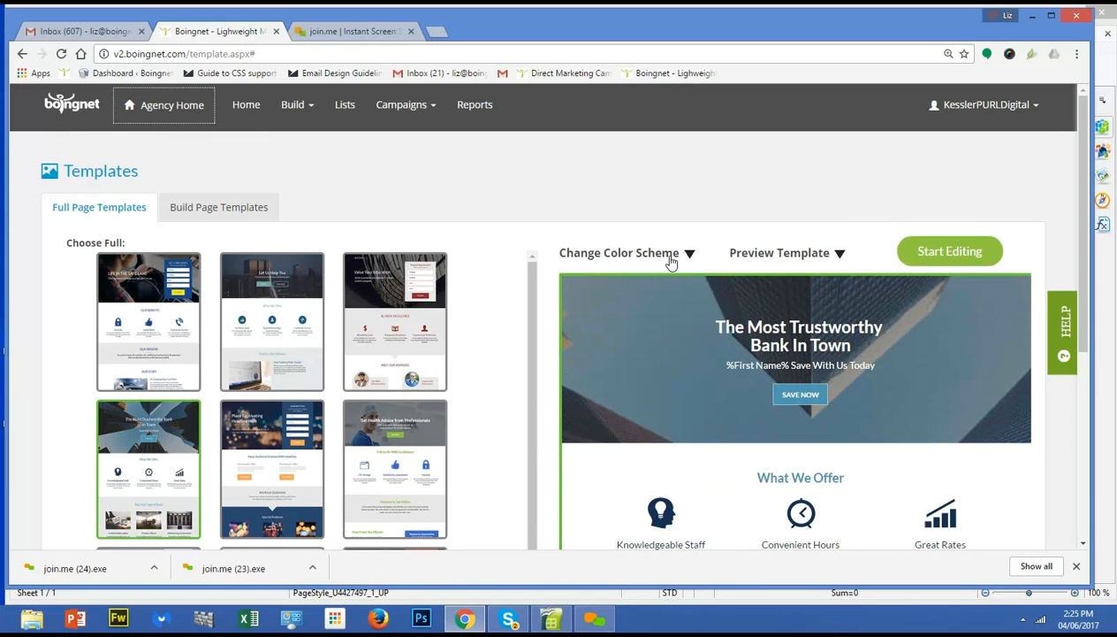
Try the yellow-and-blue color scheme and the red-and-black one on the bank template.
{"action": "left_click", "coordinate": [669, 256]}
{"action": "left_click", "coordinate": [622, 328]}
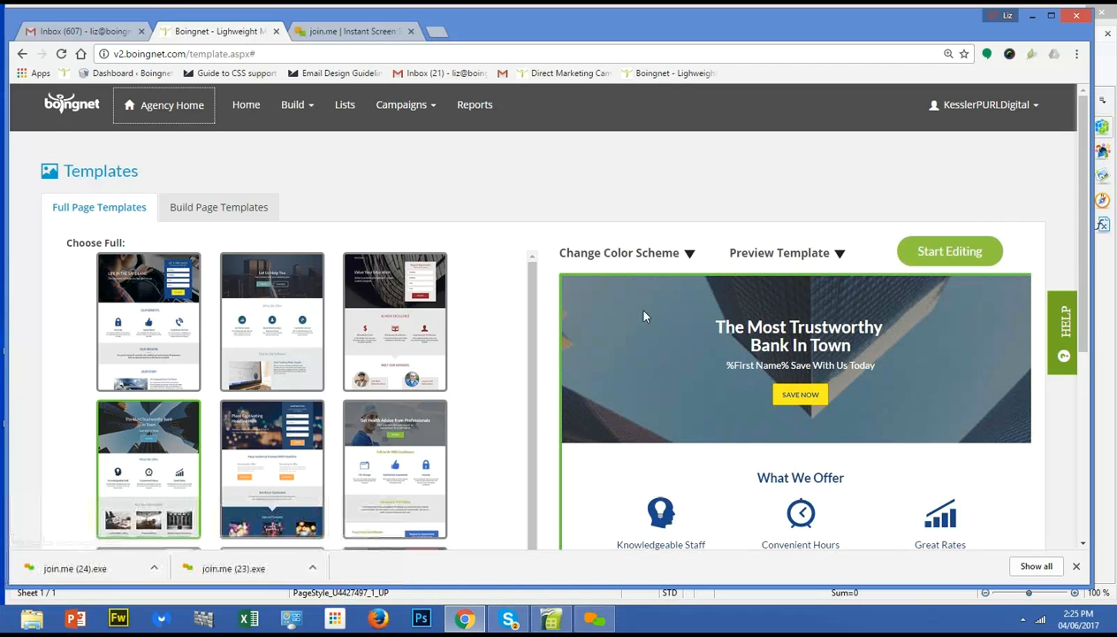
{"action": "left_click", "coordinate": [690, 254]}
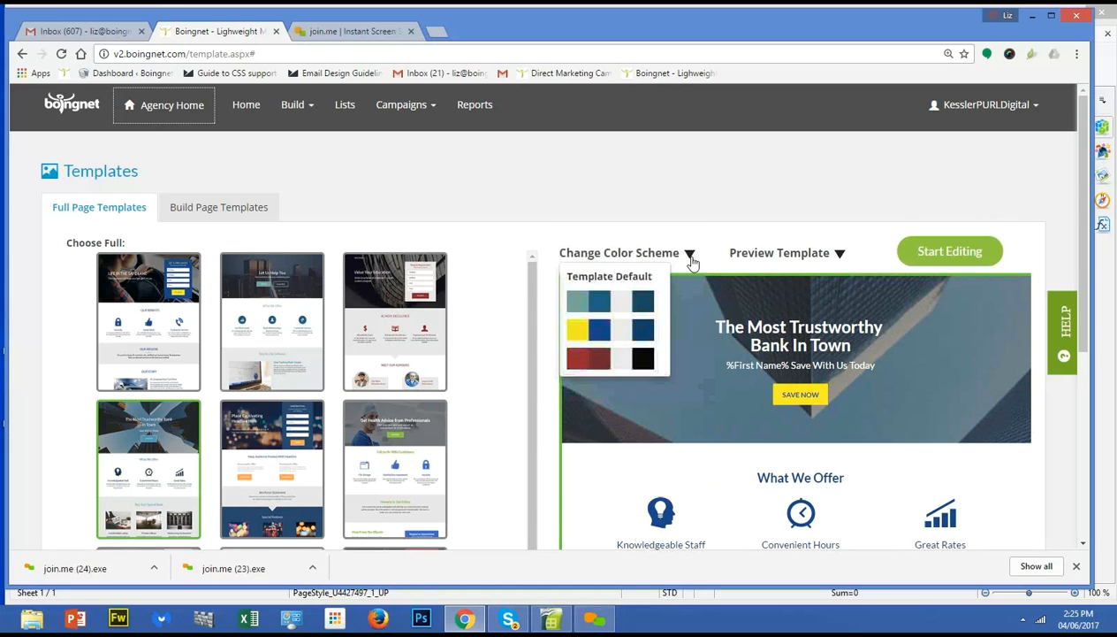
{"action": "left_click", "coordinate": [633, 358]}
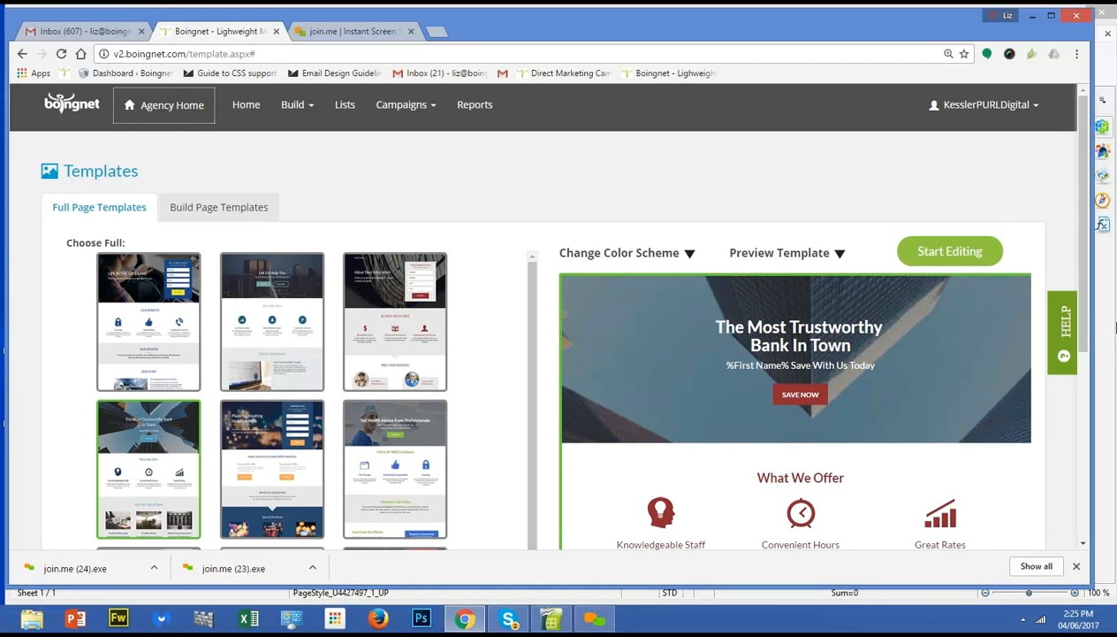
{"action": "scroll", "coordinate": [650, 375], "scroll_direction": "down", "scroll_amount": 2}
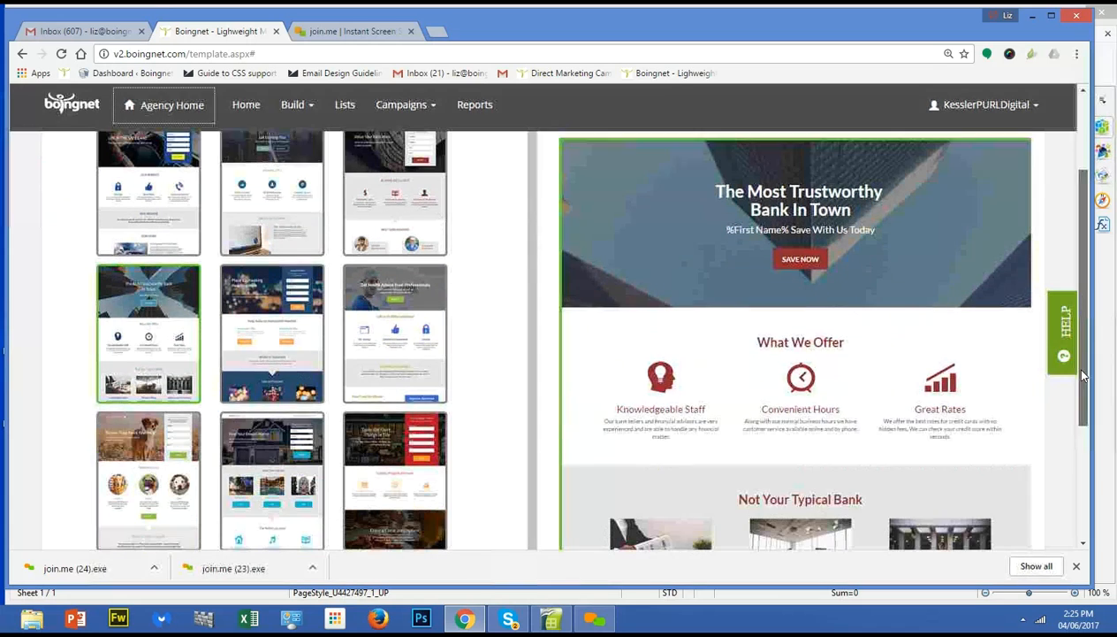
Preview the "Place Captivating Headline Here" lead generation template and look through the remaining full-page designs.
{"action": "left_click", "coordinate": [288, 303]}
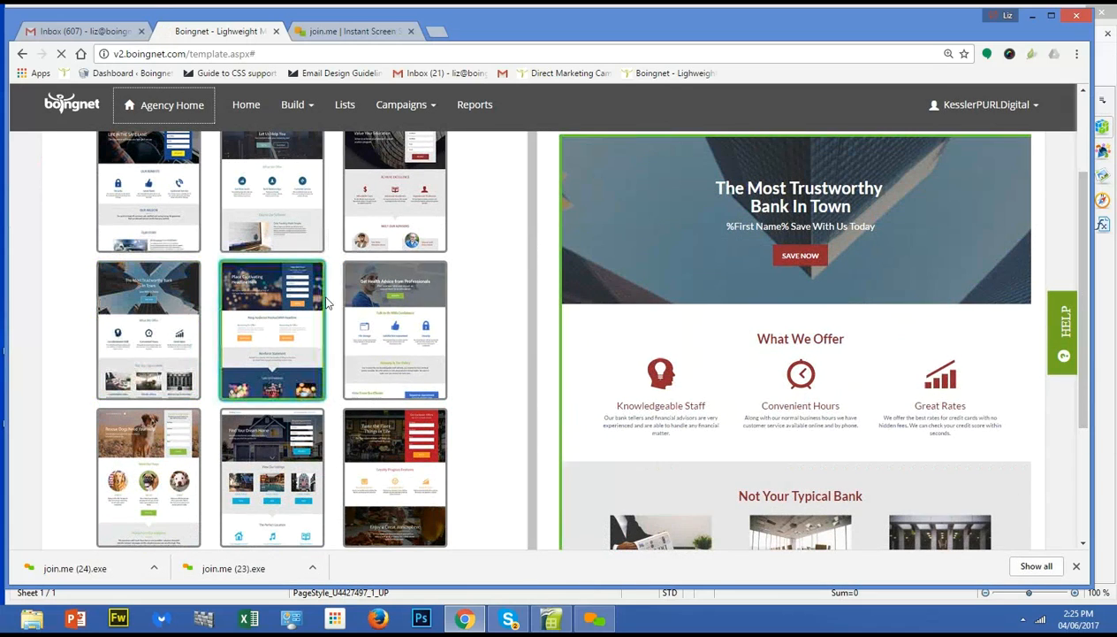
{"action": "scroll", "coordinate": [524, 395], "scroll_direction": "down", "scroll_amount": 5}
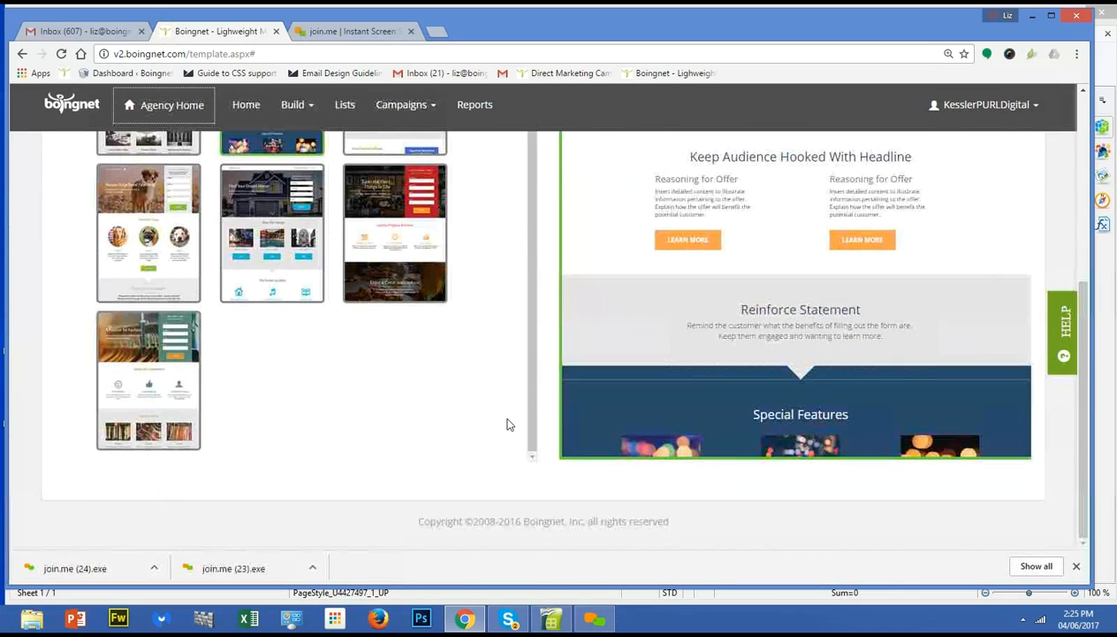
{"action": "scroll", "coordinate": [504, 411], "scroll_direction": "up", "scroll_amount": 6}
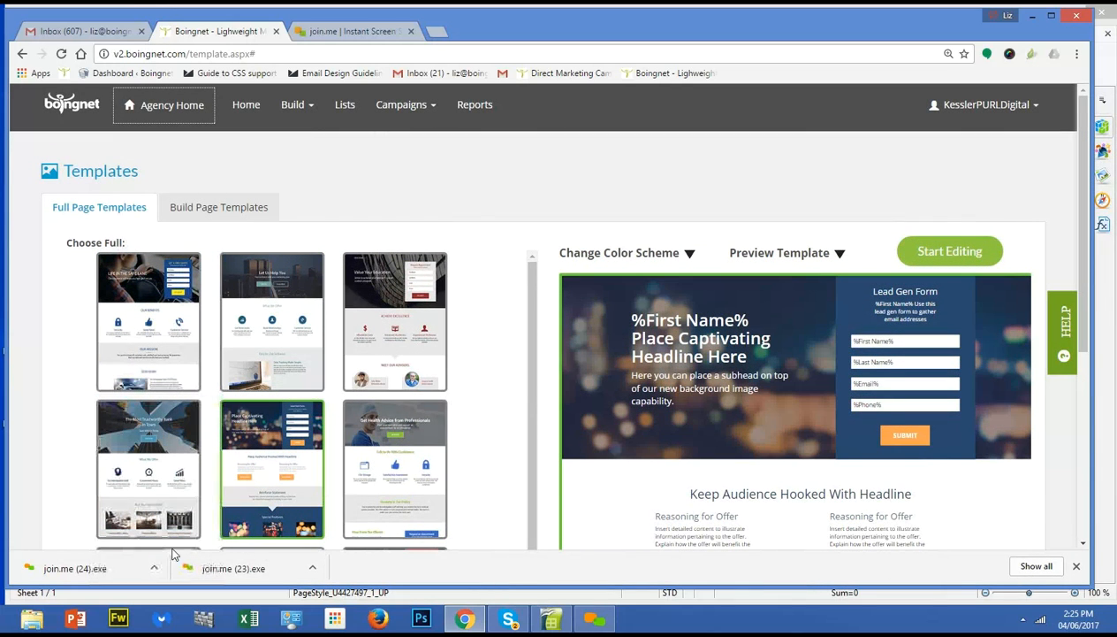
Select the "The Most Trustworthy Bank In Town" template again and start editing it.
{"action": "left_click", "coordinate": [155, 438]}
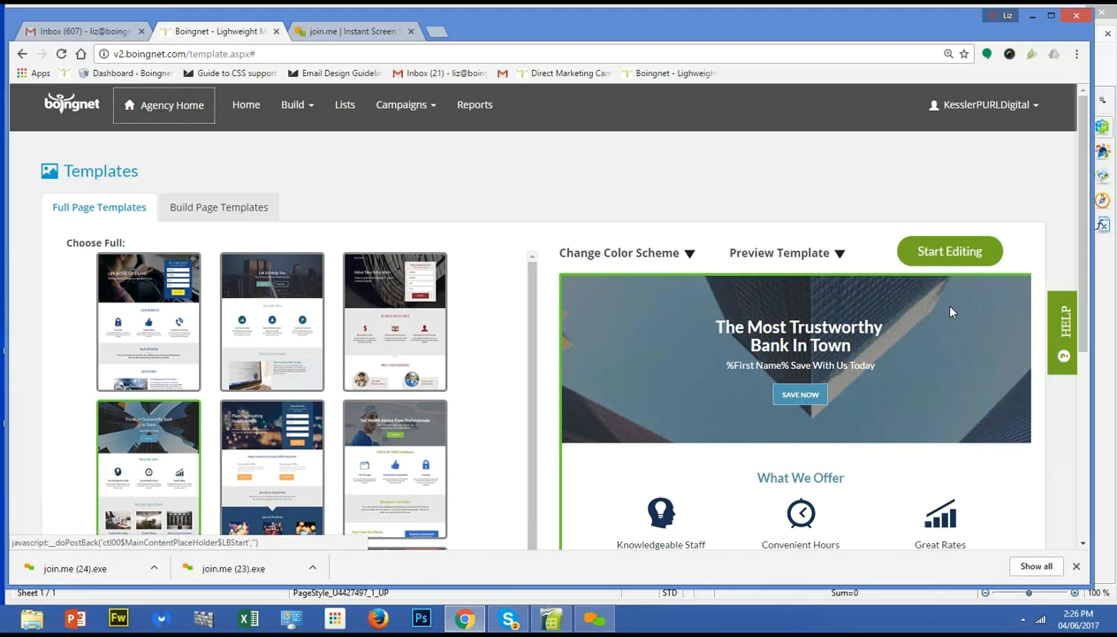
{"action": "mouse_move", "coordinate": [1084, 327]}
{"action": "left_mouse_down"}
{"action": "mouse_move", "coordinate": [1086, 490]}
{"action": "mouse_move", "coordinate": [1084, 327]}
{"action": "left_mouse_up"}
{"action": "left_click", "coordinate": [971, 251]}
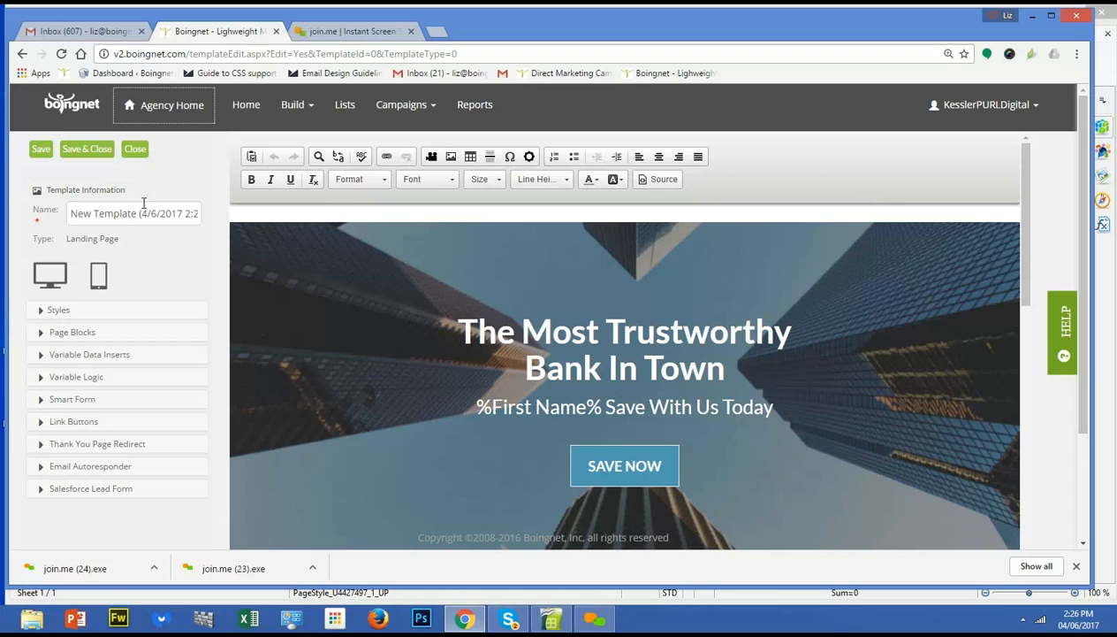
Rename the new landing page template as Training Template.
{"action": "left_click_drag", "start_coordinate": [71, 214], "coordinate": [246, 218]}
{"action": "key", "text": "BackSpace"}
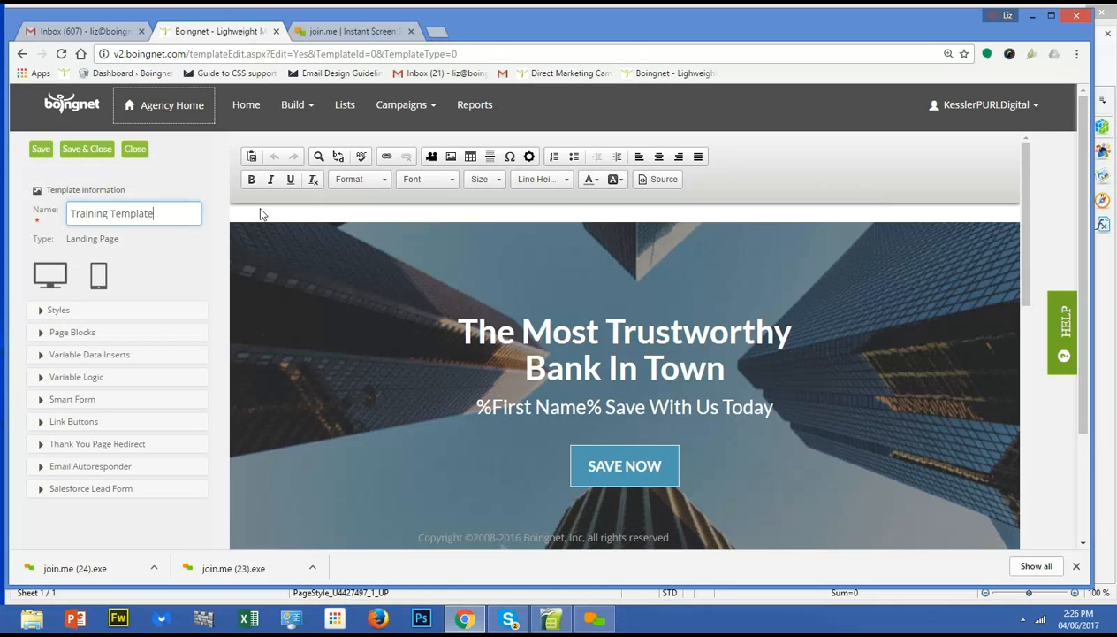
{"action": "mouse_move", "coordinate": [695, 279]}
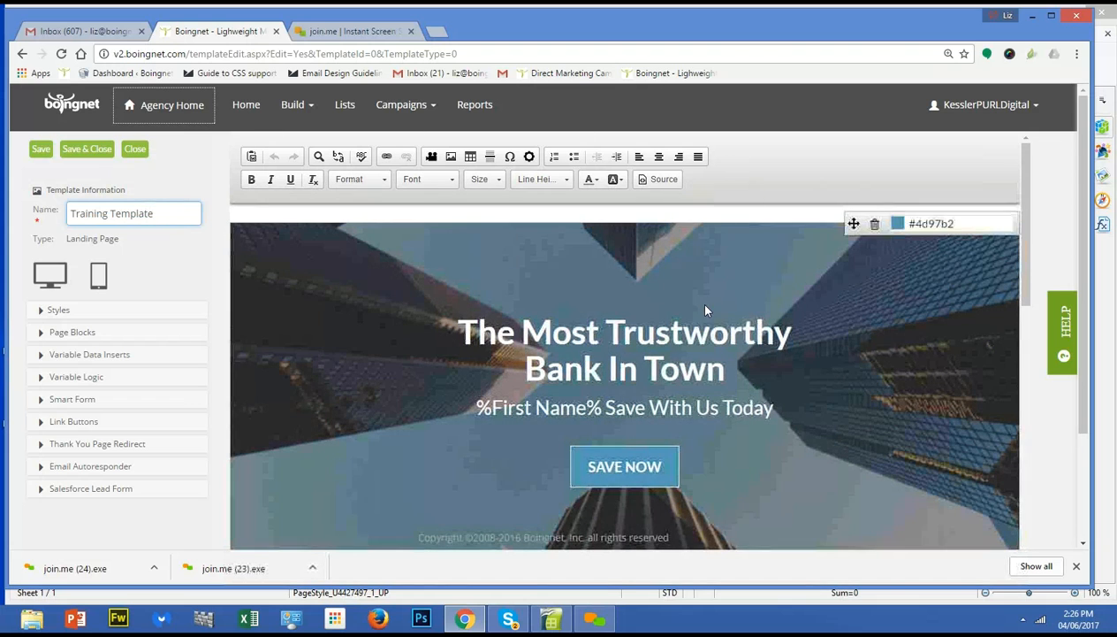
{"action": "left_click", "coordinate": [263, 212]}
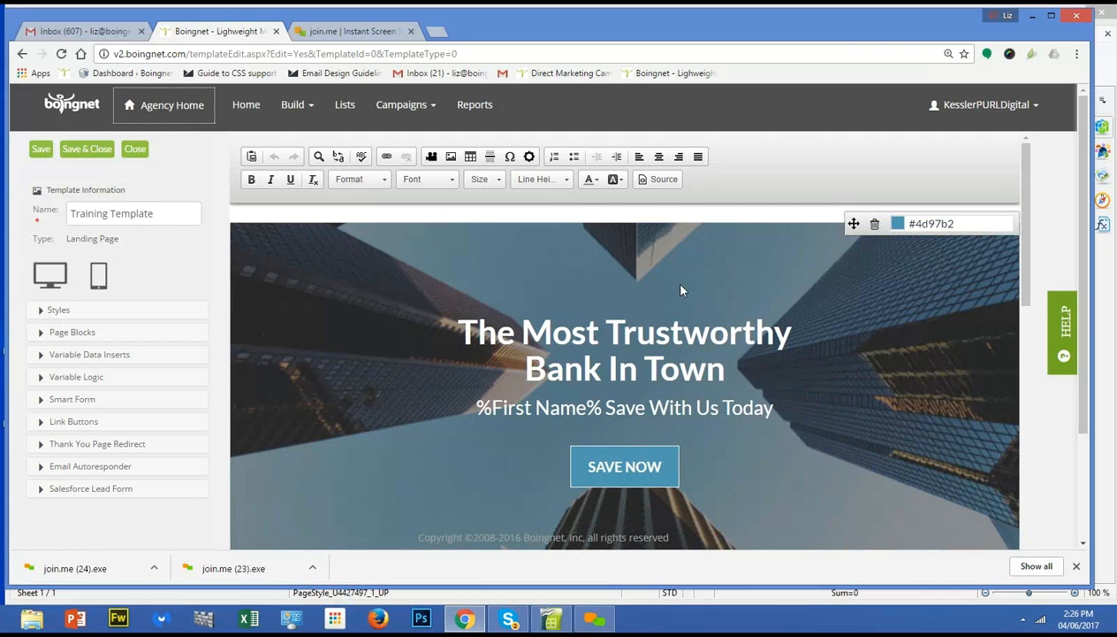
Place the cursor in the "What We Offer" heading and review the available font sizes and text colors.
{"action": "scroll", "coordinate": [764, 480], "scroll_direction": "down", "scroll_amount": 3}
{"action": "left_click", "coordinate": [724, 428]}
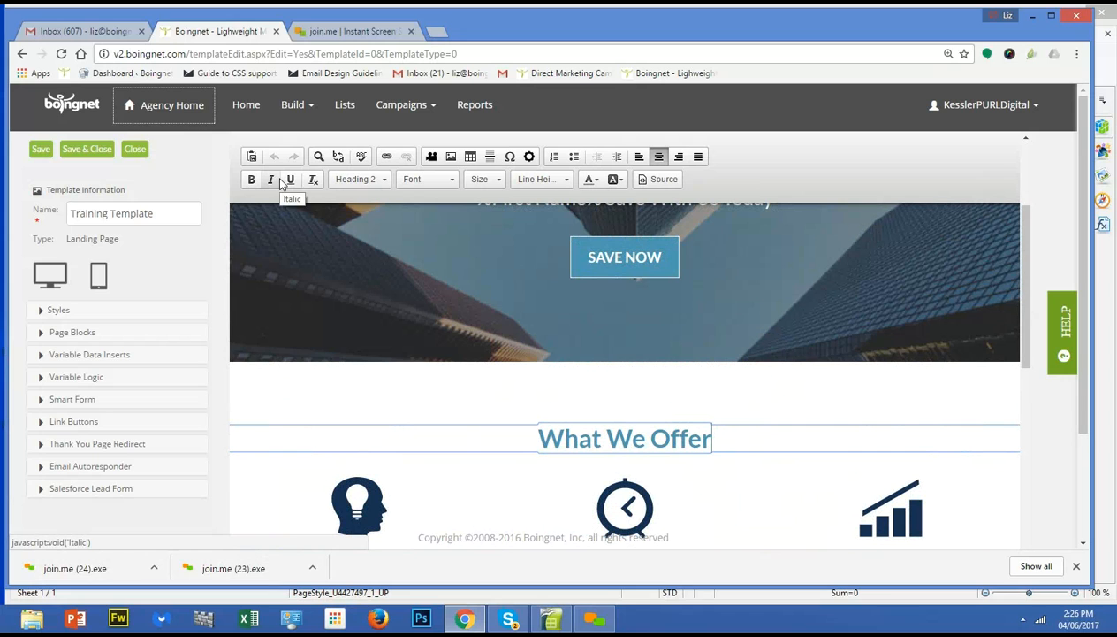
{"action": "left_click", "coordinate": [496, 181]}
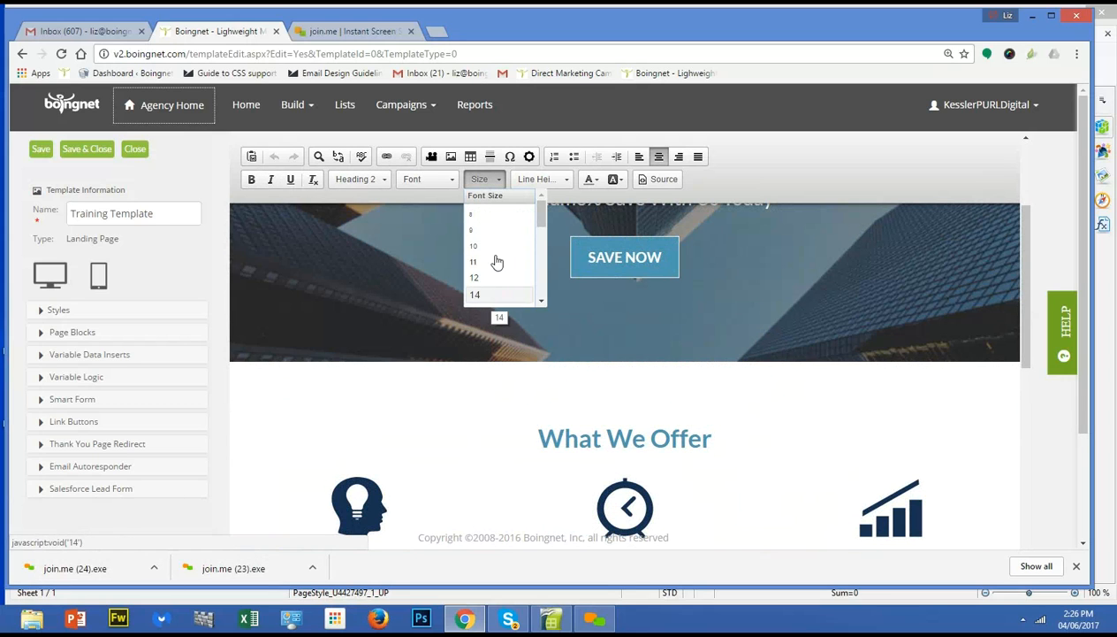
{"action": "left_click", "coordinate": [492, 180]}
{"action": "left_click", "coordinate": [593, 179]}
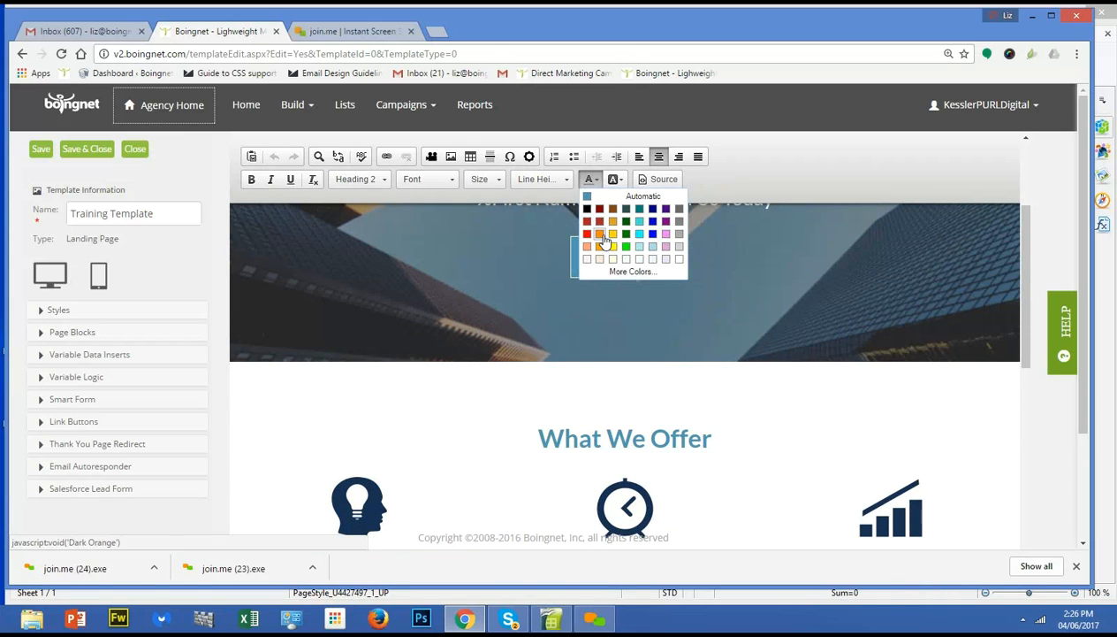
{"action": "left_click", "coordinate": [588, 176]}
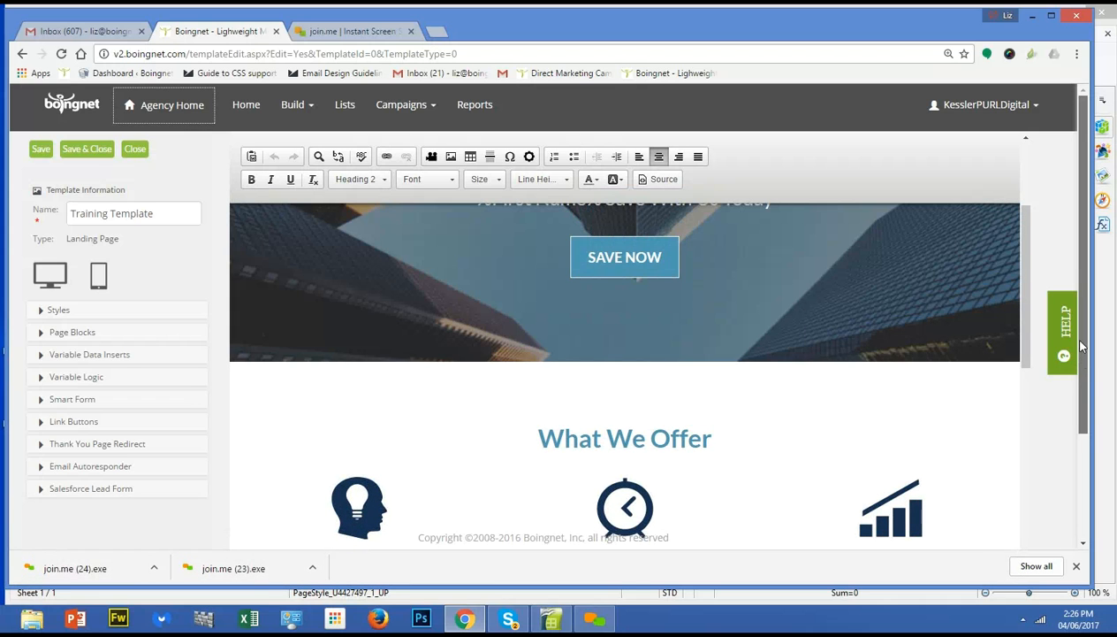
{"action": "scroll", "coordinate": [658, 373], "scroll_direction": "up", "scroll_amount": 1}
{"action": "scroll", "coordinate": [658, 373], "scroll_direction": "up", "scroll_amount": 2}
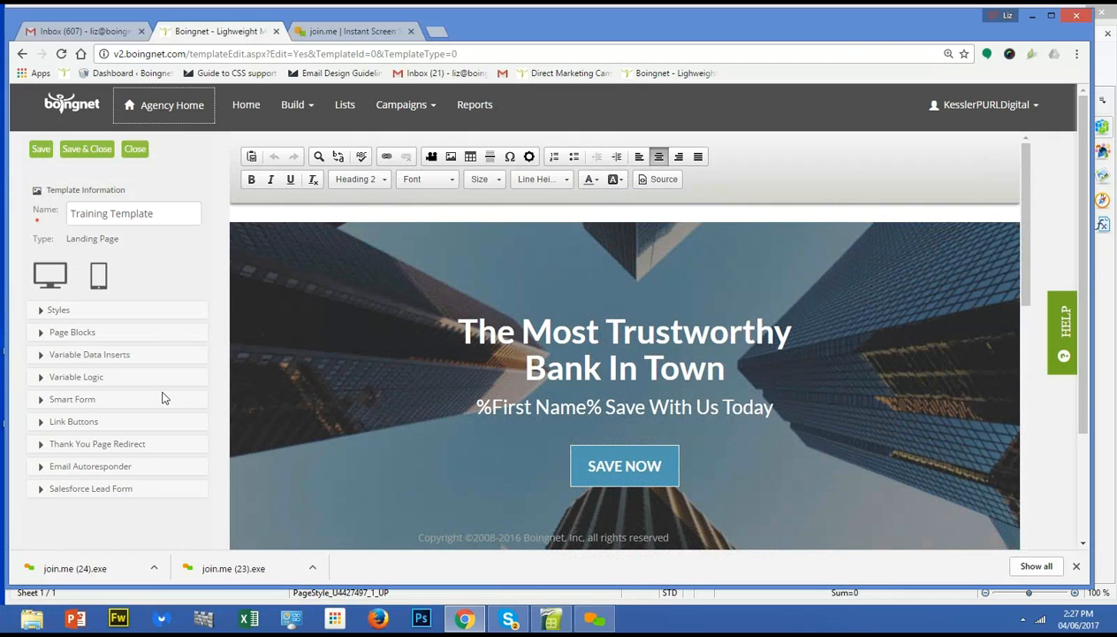
Review the template's page, container and background image style settings, then close them.
{"action": "left_click", "coordinate": [59, 312]}
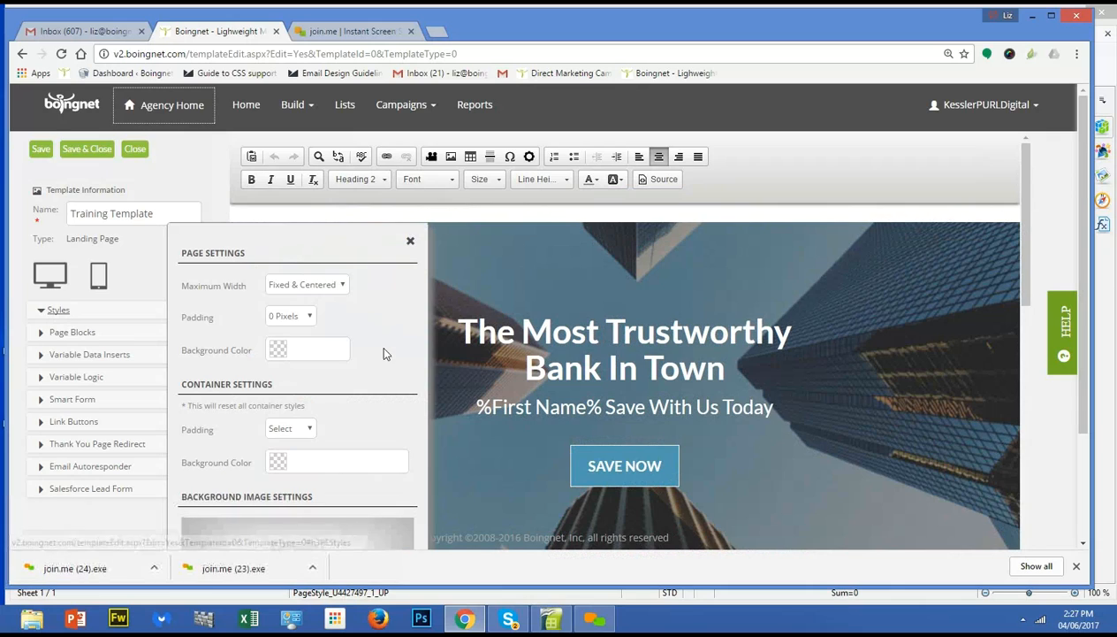
{"action": "scroll", "coordinate": [380, 352], "scroll_direction": "down", "scroll_amount": 3}
{"action": "scroll", "coordinate": [387, 355], "scroll_direction": "up", "scroll_amount": 3}
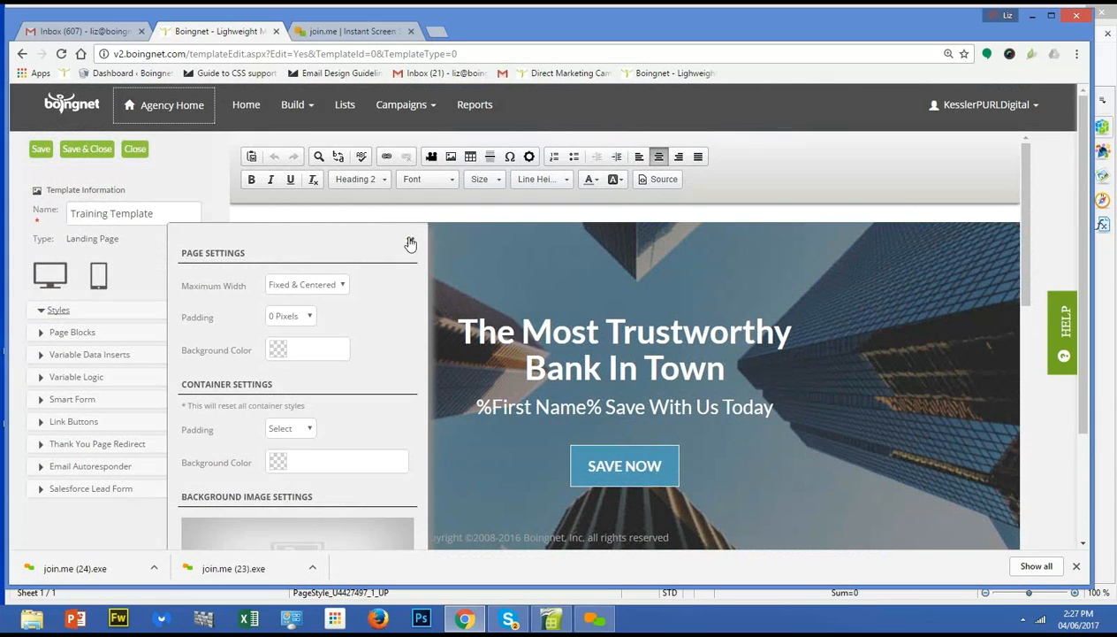
{"action": "left_click", "coordinate": [410, 240]}
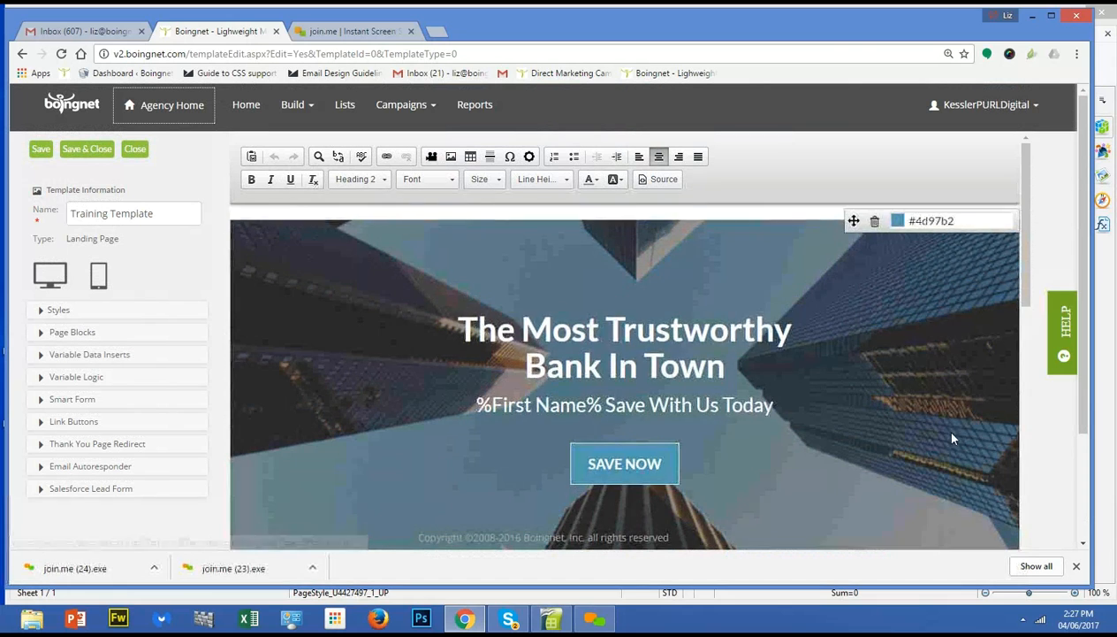
Place the cursor in the Convenient Hours column, review the fields offered as Variable Data Inserts, and close the list.
{"action": "scroll", "coordinate": [939, 427], "scroll_direction": "down", "scroll_amount": 3}
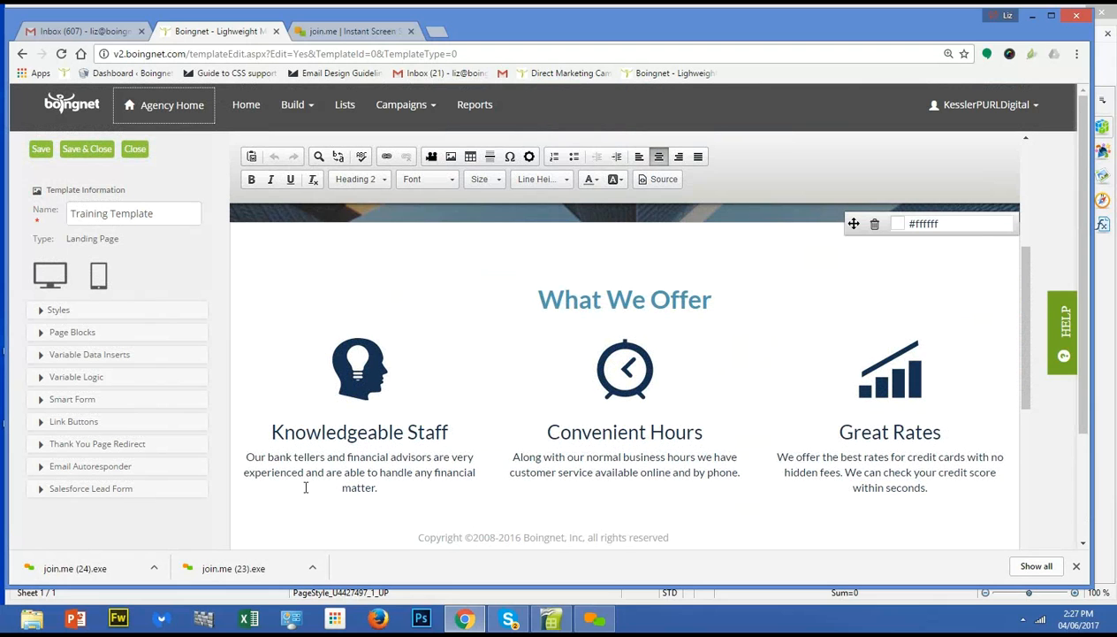
{"action": "scroll", "coordinate": [944, 287], "scroll_direction": "down", "scroll_amount": 2}
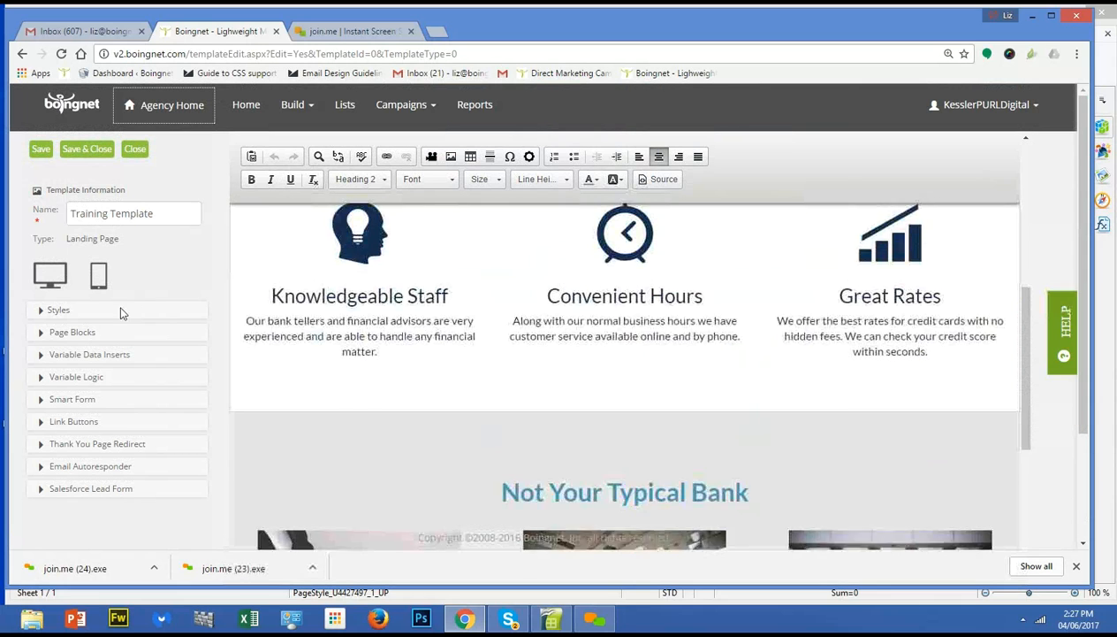
{"action": "scroll", "coordinate": [945, 286], "scroll_direction": "up", "scroll_amount": 1}
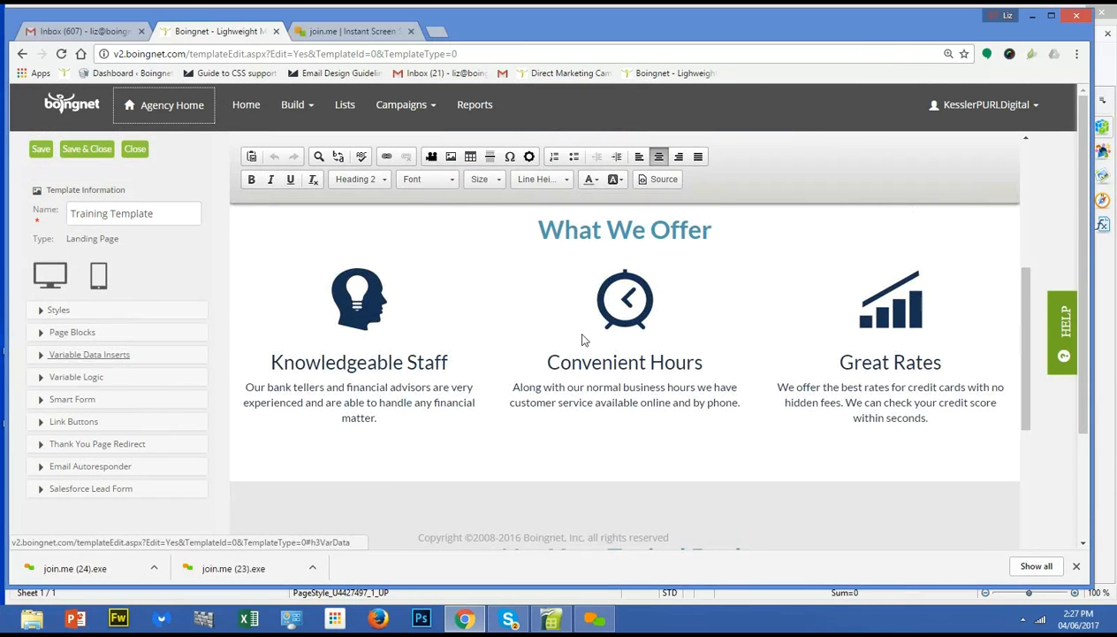
{"action": "left_click", "coordinate": [653, 327]}
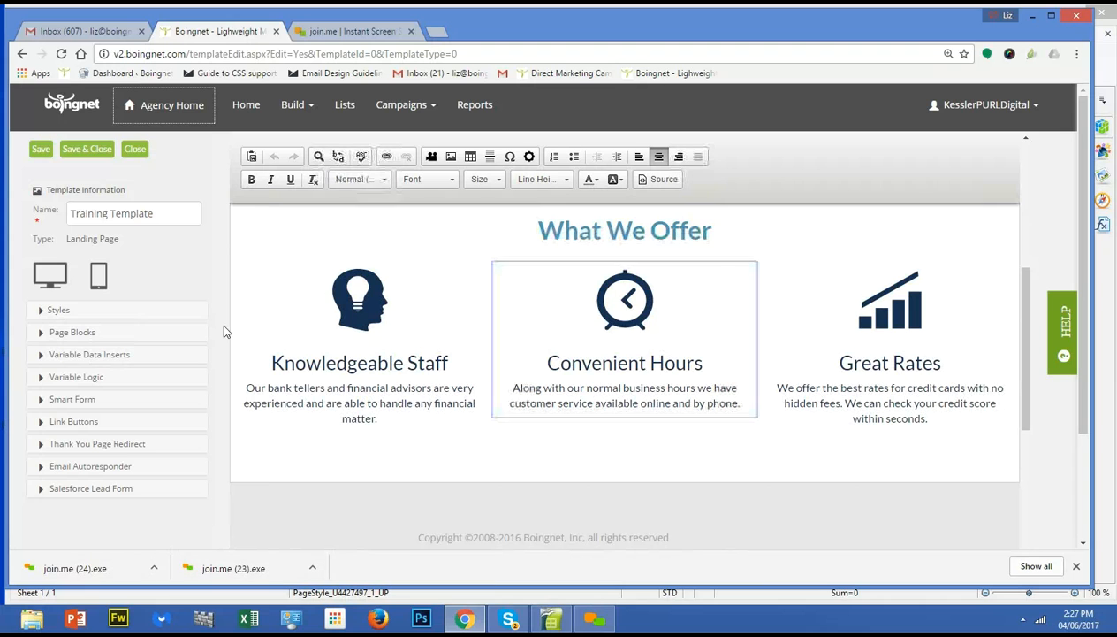
{"action": "left_click", "coordinate": [111, 355]}
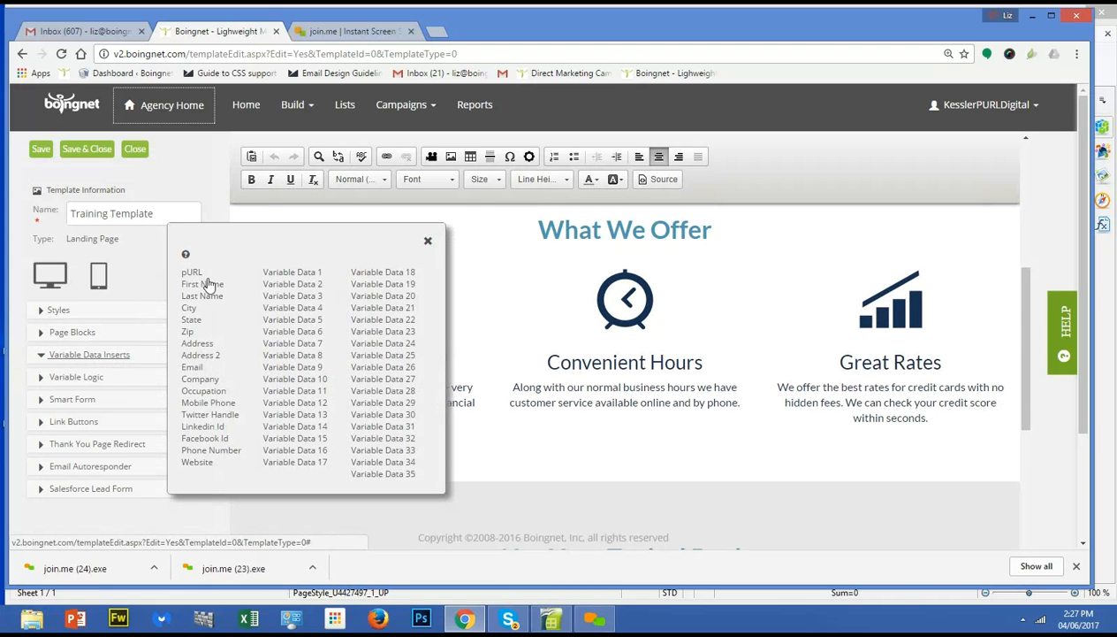
{"action": "left_click", "coordinate": [429, 245]}
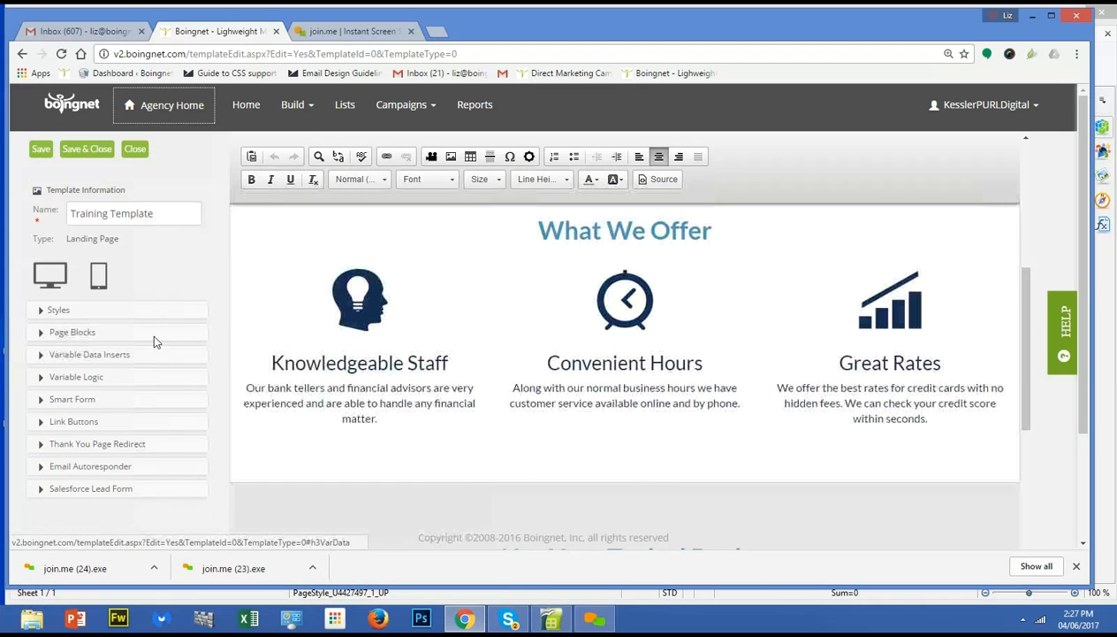
Review the IF/THEN condition fields offered under Variable Logic, then close them.
{"action": "left_click", "coordinate": [85, 379]}
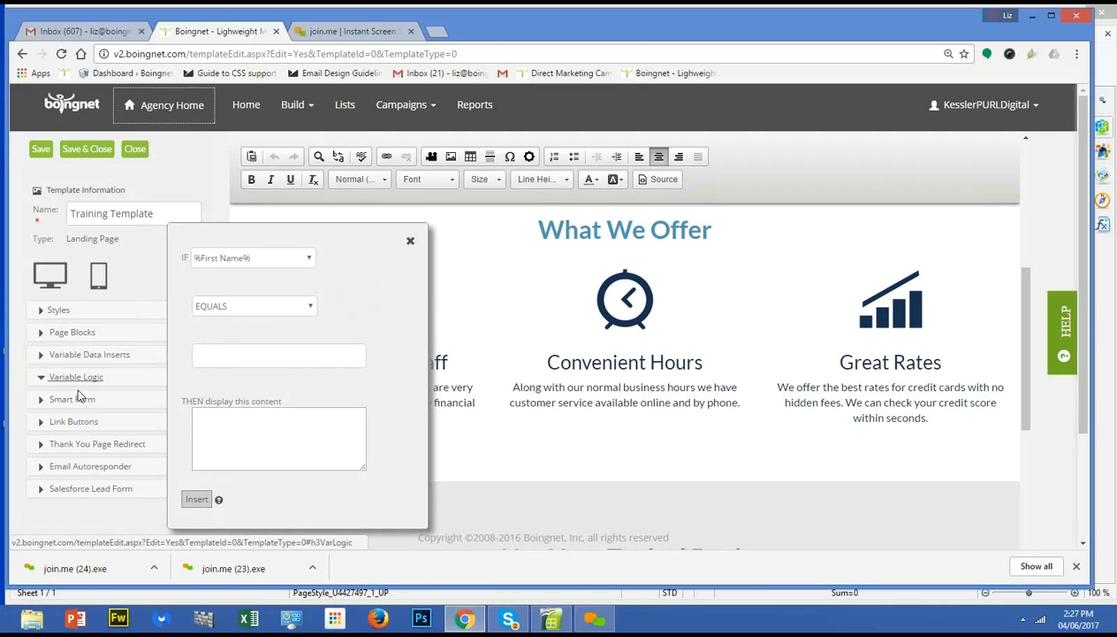
{"action": "left_click", "coordinate": [410, 240]}
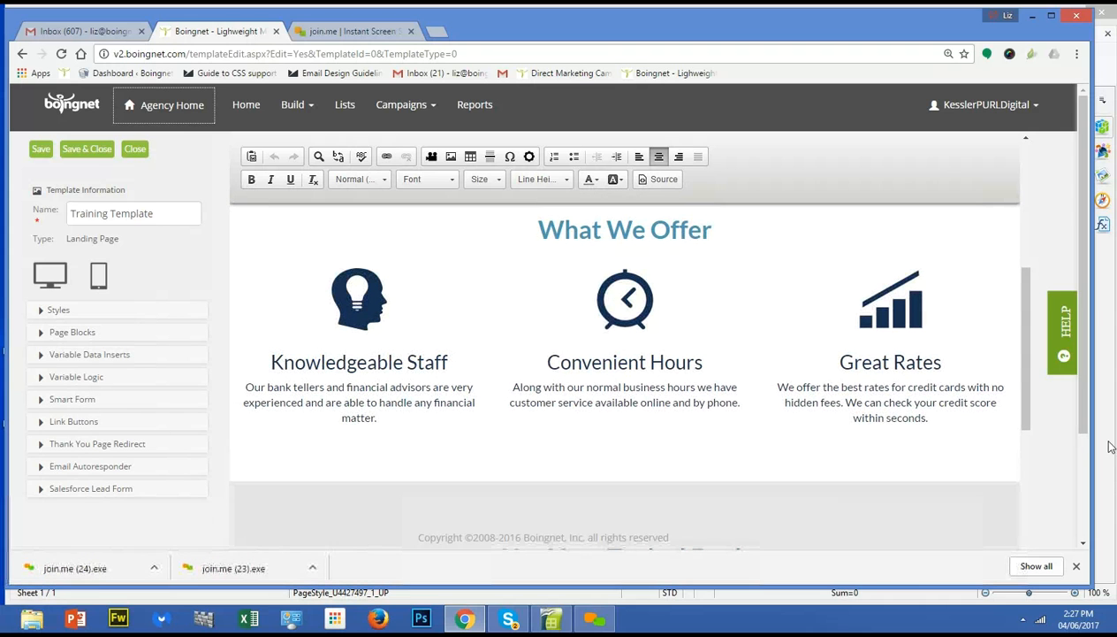
Replace the background image of the "The Most Trustworthy Bank In Town" container with MountainRoad.png from the Image folder.
{"action": "left_click_drag", "start_coordinate": [1016, 422], "coordinate": [1037, 281]}
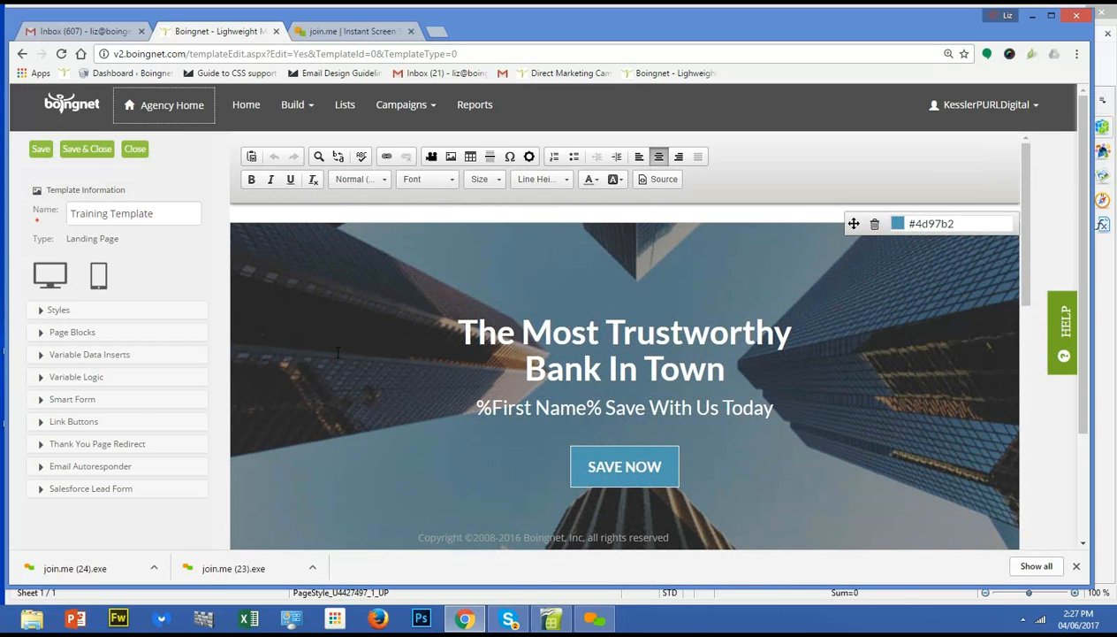
{"action": "left_click", "coordinate": [503, 342]}
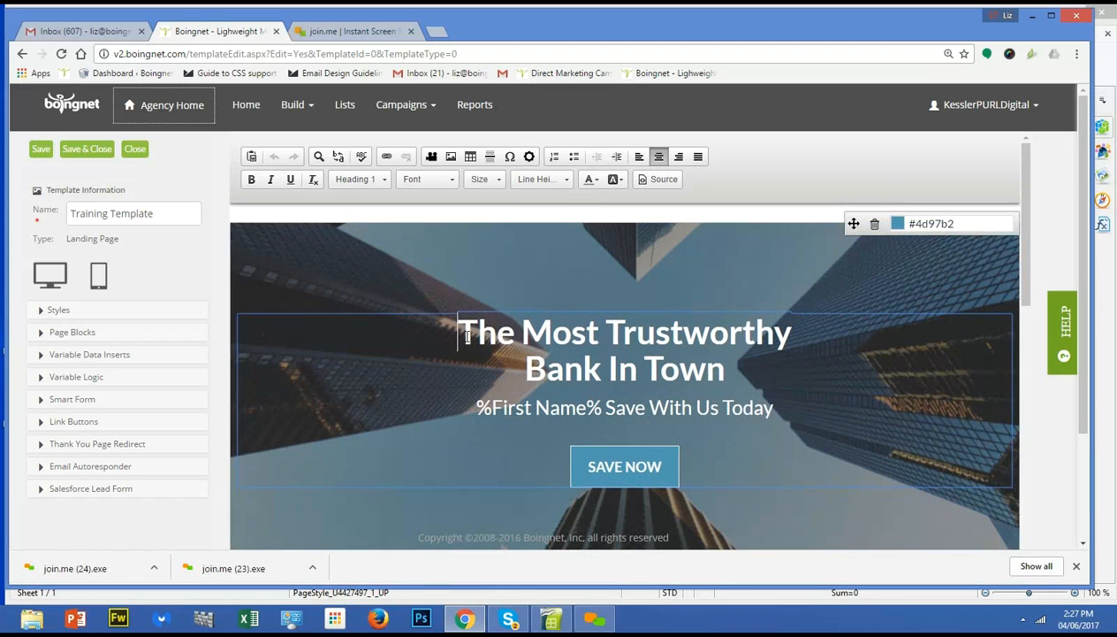
{"action": "left_click", "coordinate": [528, 158]}
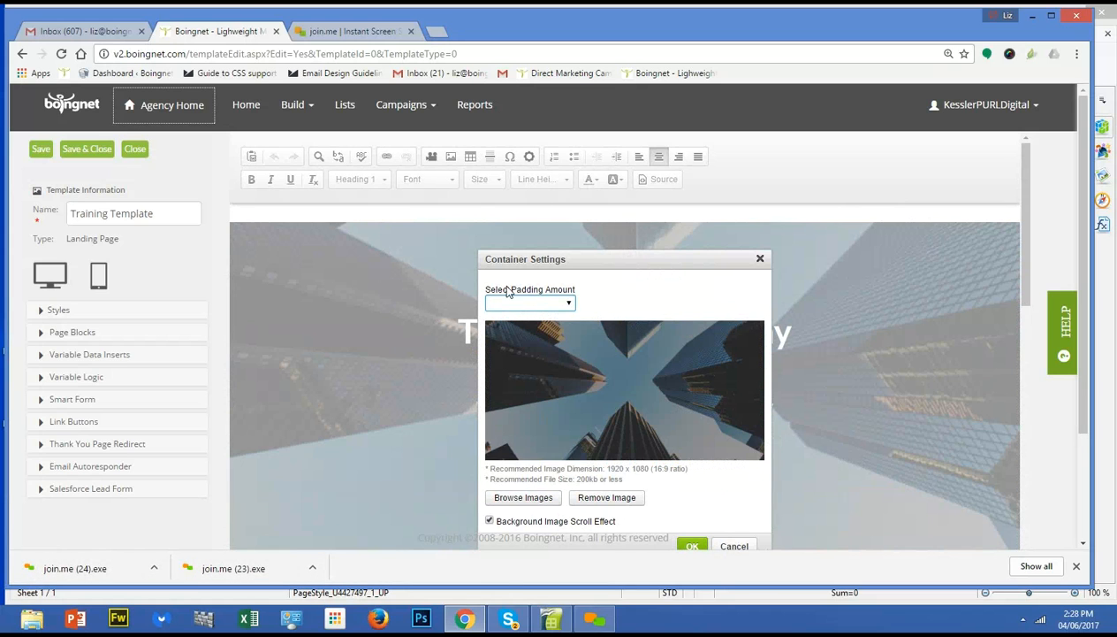
{"action": "left_click", "coordinate": [524, 497]}
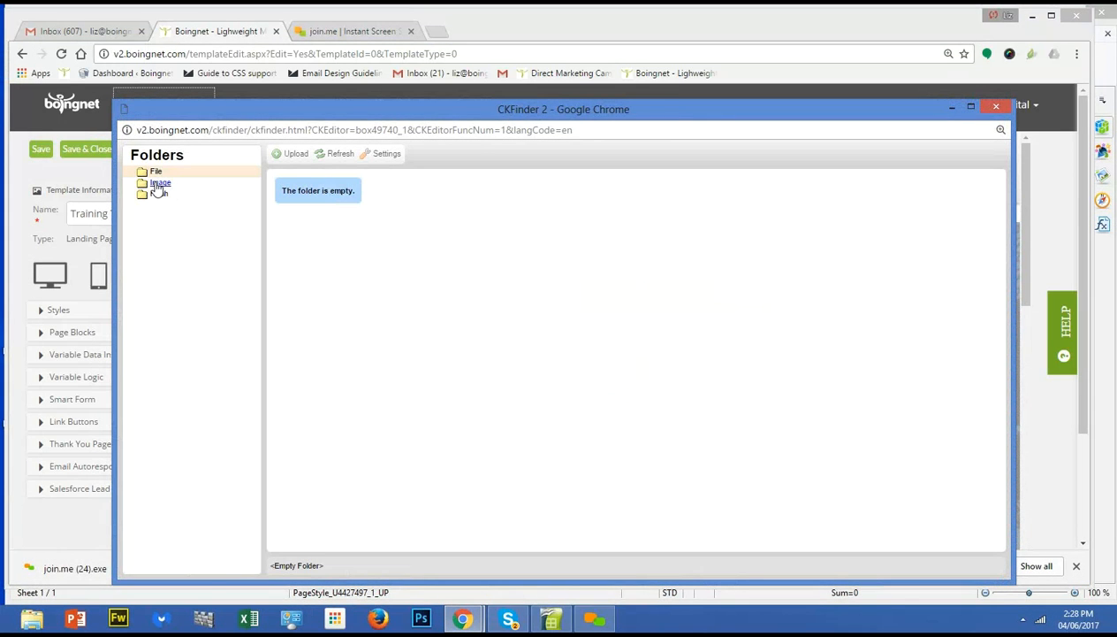
{"action": "left_click", "coordinate": [159, 183]}
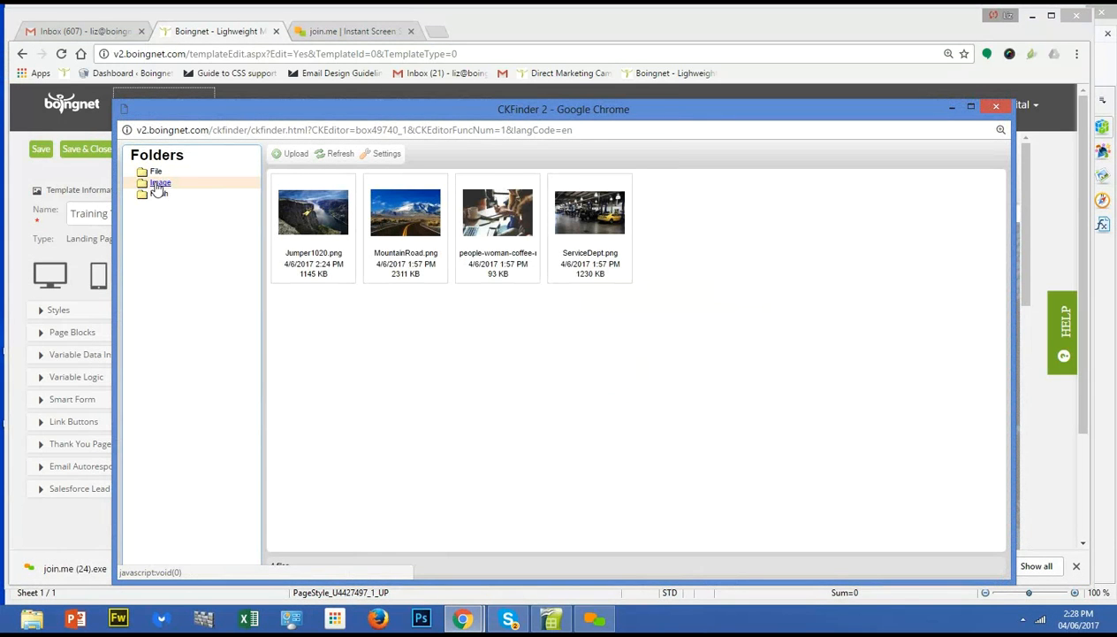
{"action": "double_click", "coordinate": [407, 215]}
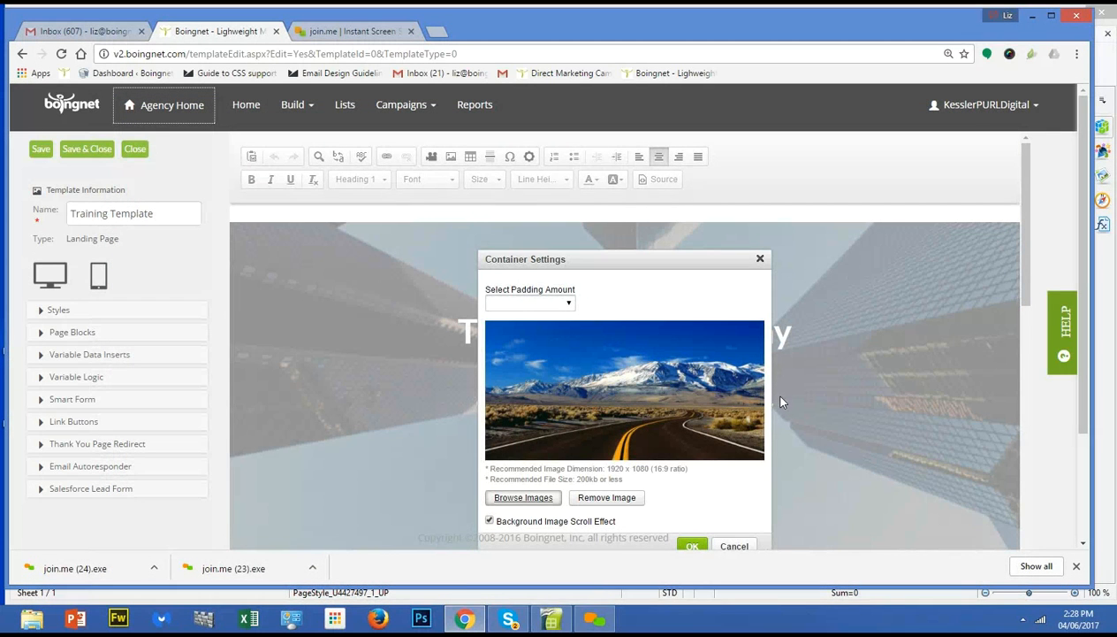
{"action": "scroll", "coordinate": [780, 403], "scroll_direction": "down", "scroll_amount": 2}
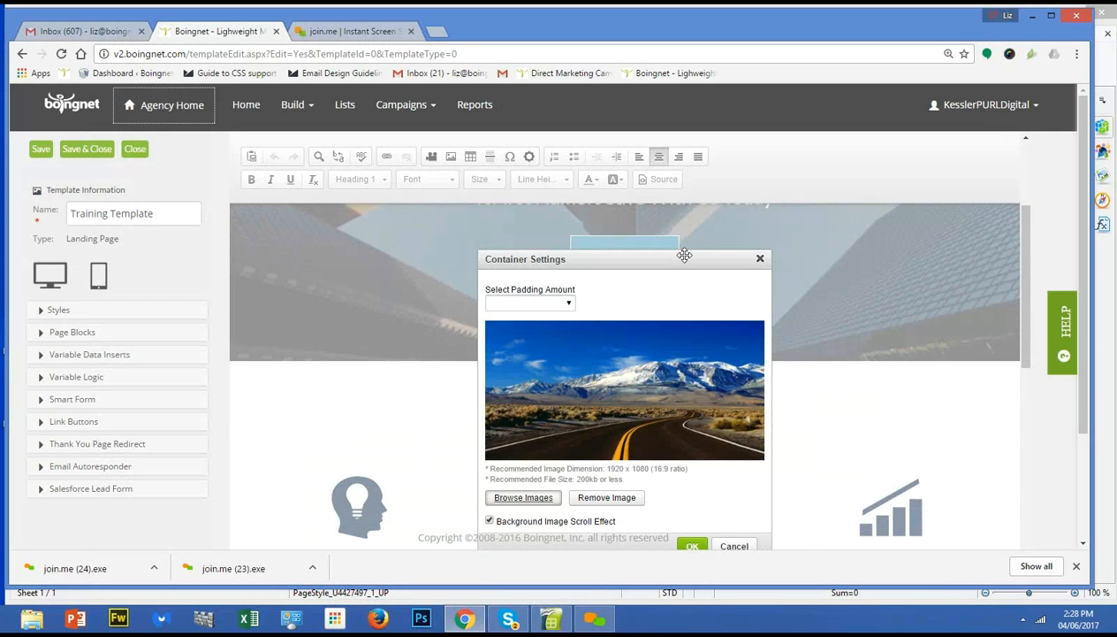
{"action": "left_click_drag", "start_coordinate": [684, 255], "coordinate": [678, 219]}
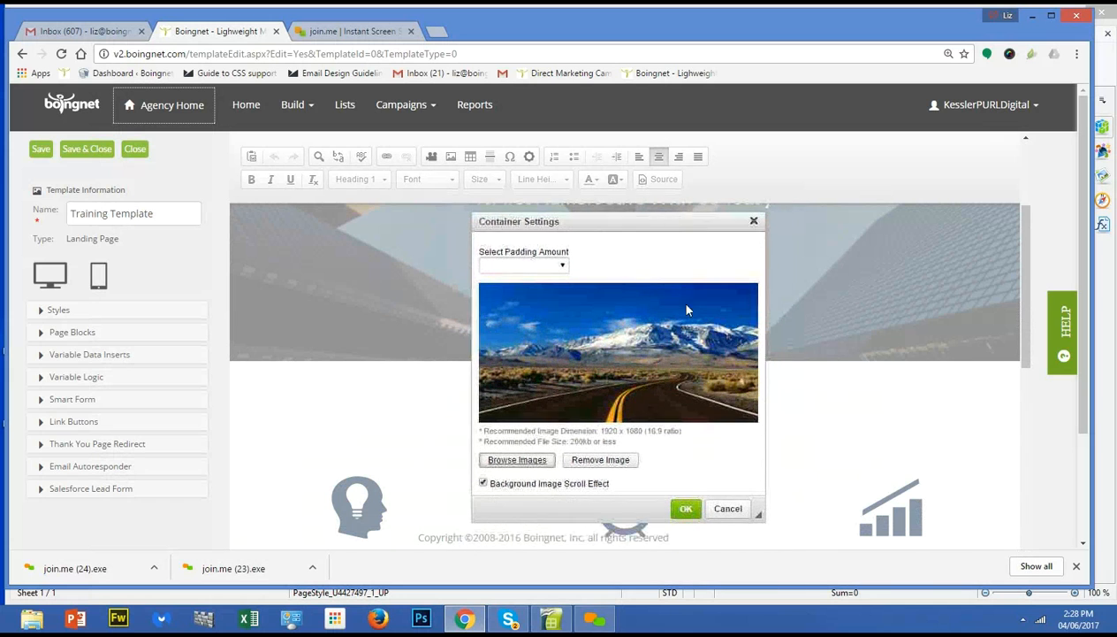
{"action": "left_click", "coordinate": [687, 509]}
{"action": "scroll", "coordinate": [780, 418], "scroll_direction": "down", "scroll_amount": 2}
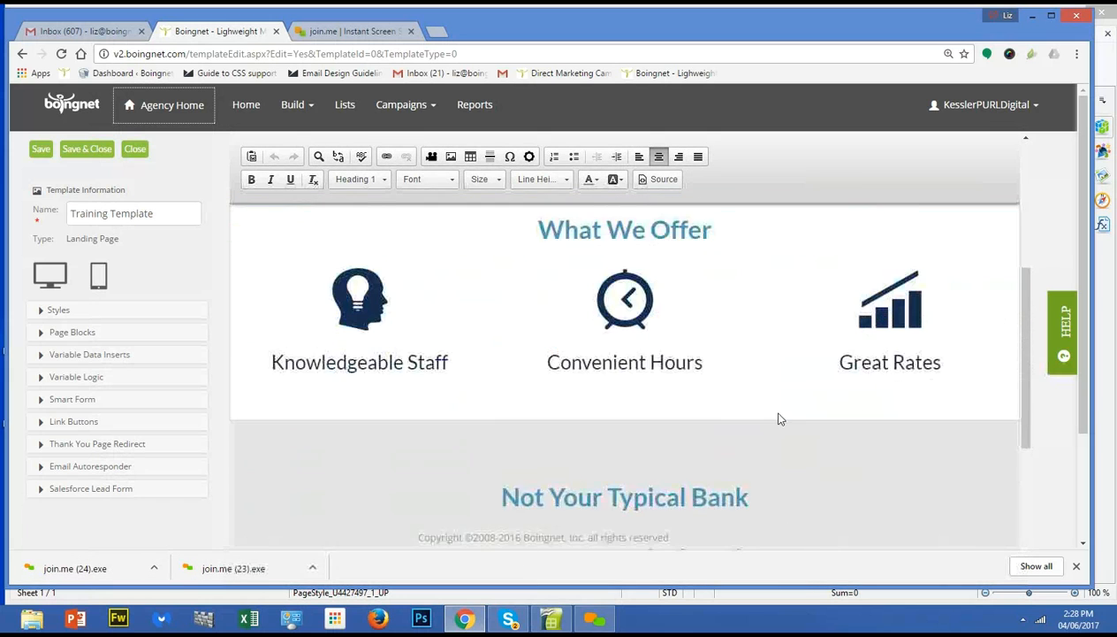
{"action": "scroll", "coordinate": [765, 394], "scroll_direction": "up", "scroll_amount": 4}
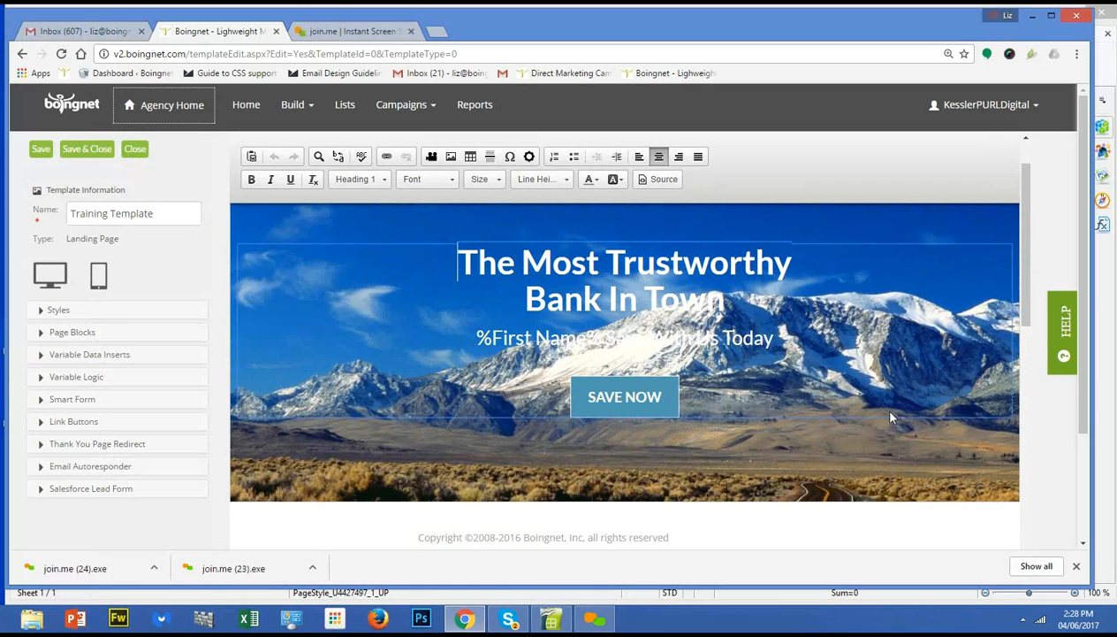
Replace the word "Trustworthy" with "Company" in the hero heading.
{"action": "left_click_drag", "start_coordinate": [723, 301], "coordinate": [459, 275]}
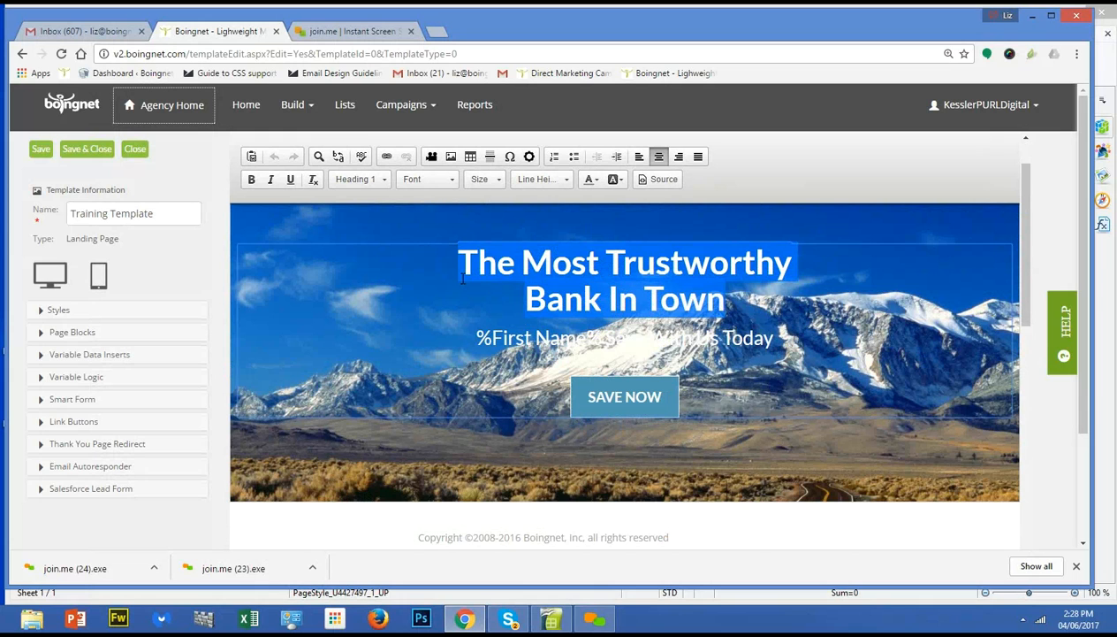
{"action": "left_click_drag", "start_coordinate": [798, 257], "coordinate": [605, 263]}
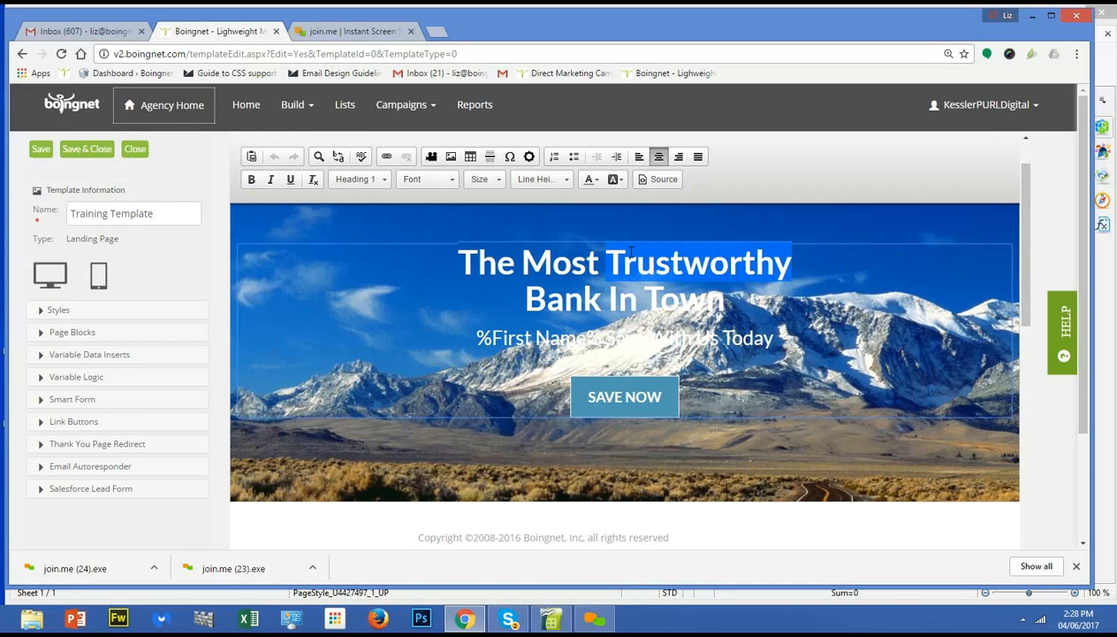
{"action": "key", "text": "BackSpace"}
{"action": "type", "text": "Company"}
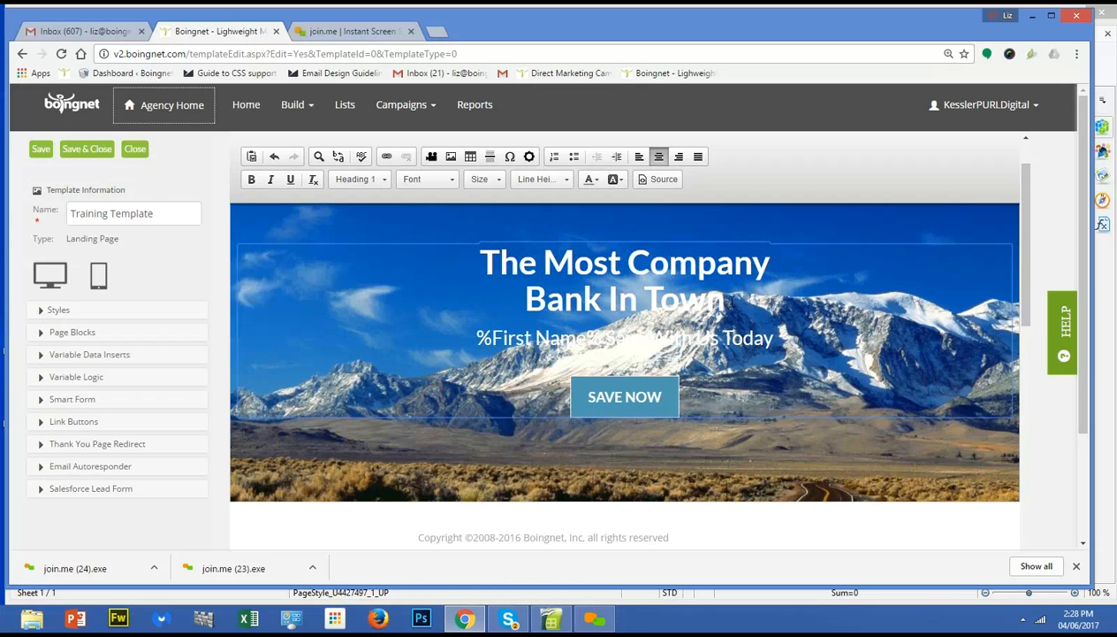
Set the whole "The Most Company Bank In Town" heading to font size 24 and colour its text red.
{"action": "left_click_drag", "start_coordinate": [725, 300], "coordinate": [487, 266]}
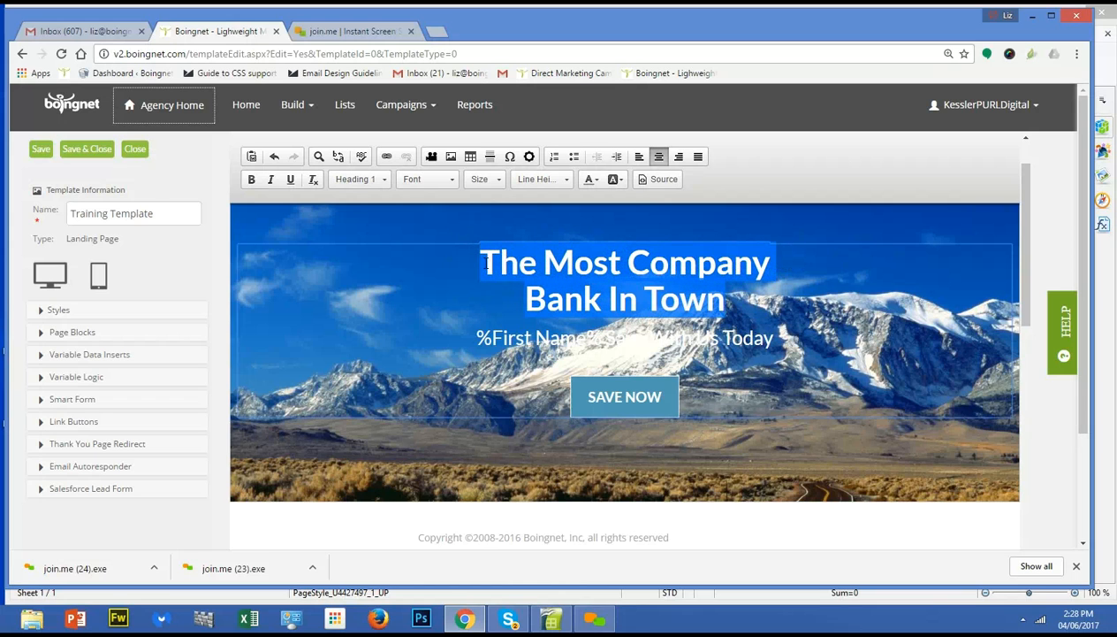
{"action": "left_click", "coordinate": [496, 180]}
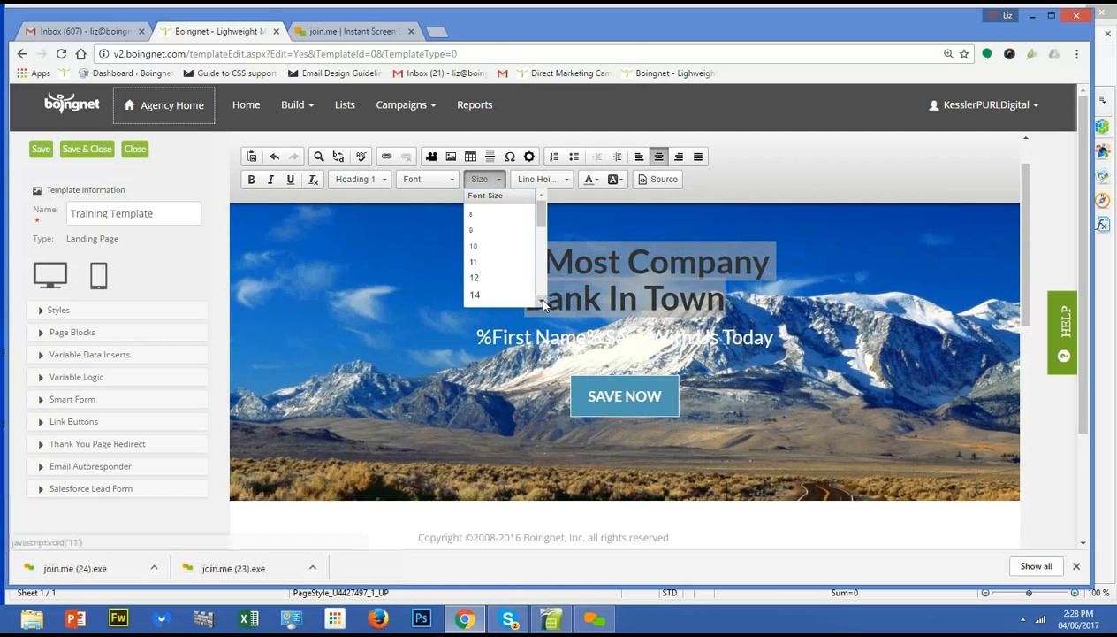
{"action": "scroll", "coordinate": [542, 303], "scroll_direction": "down", "scroll_amount": 3}
{"action": "left_click", "coordinate": [487, 222]}
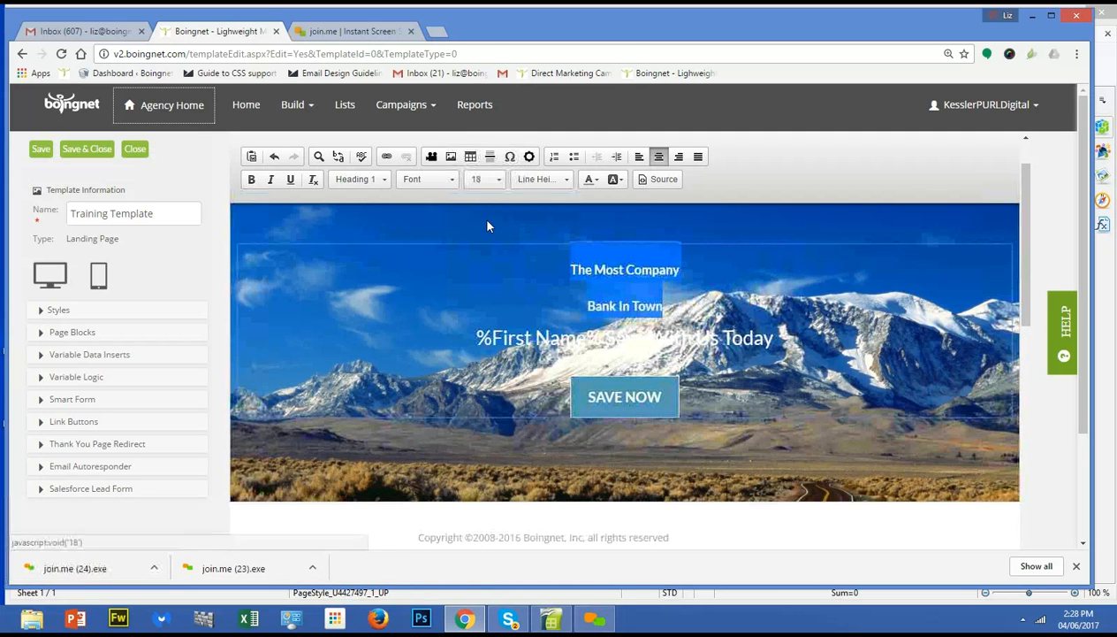
{"action": "left_click", "coordinate": [498, 180]}
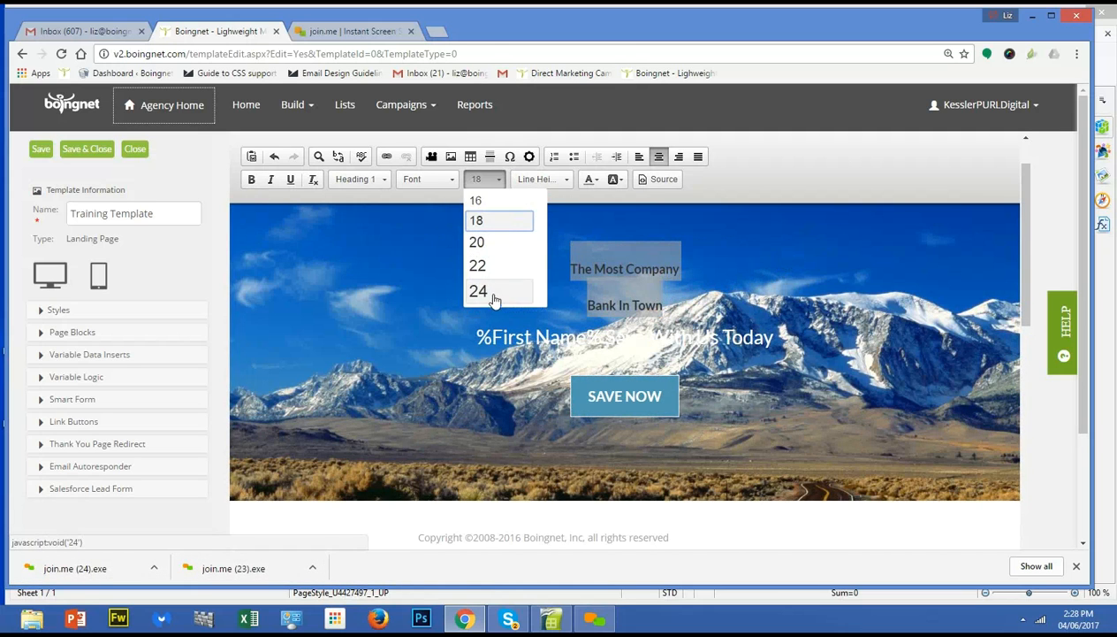
{"action": "left_click", "coordinate": [479, 291]}
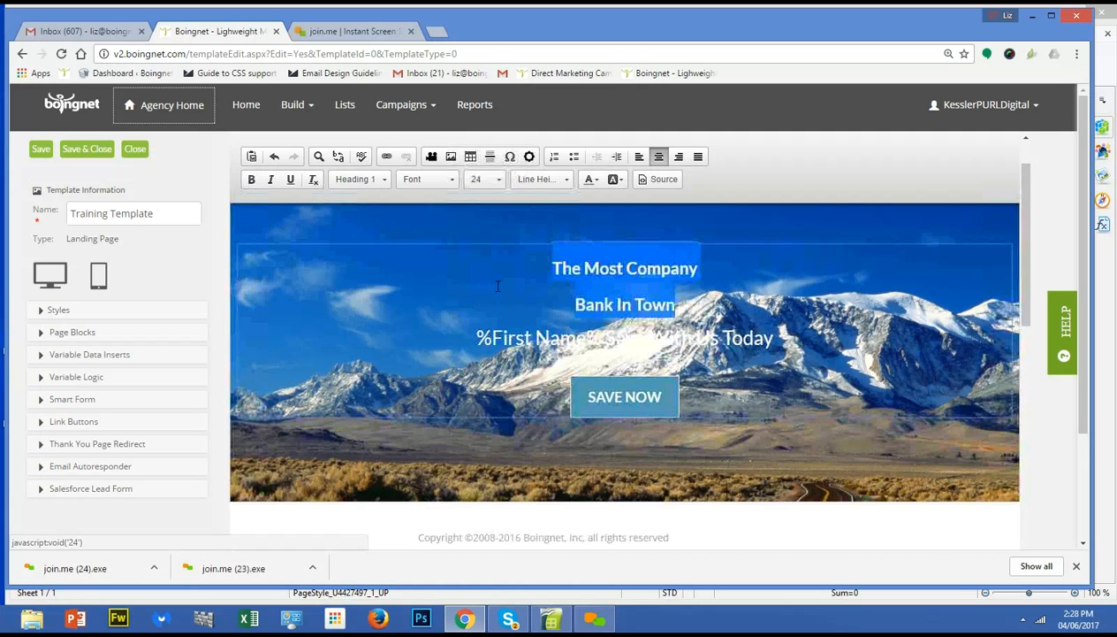
{"action": "left_click", "coordinate": [596, 179]}
{"action": "left_click", "coordinate": [582, 241]}
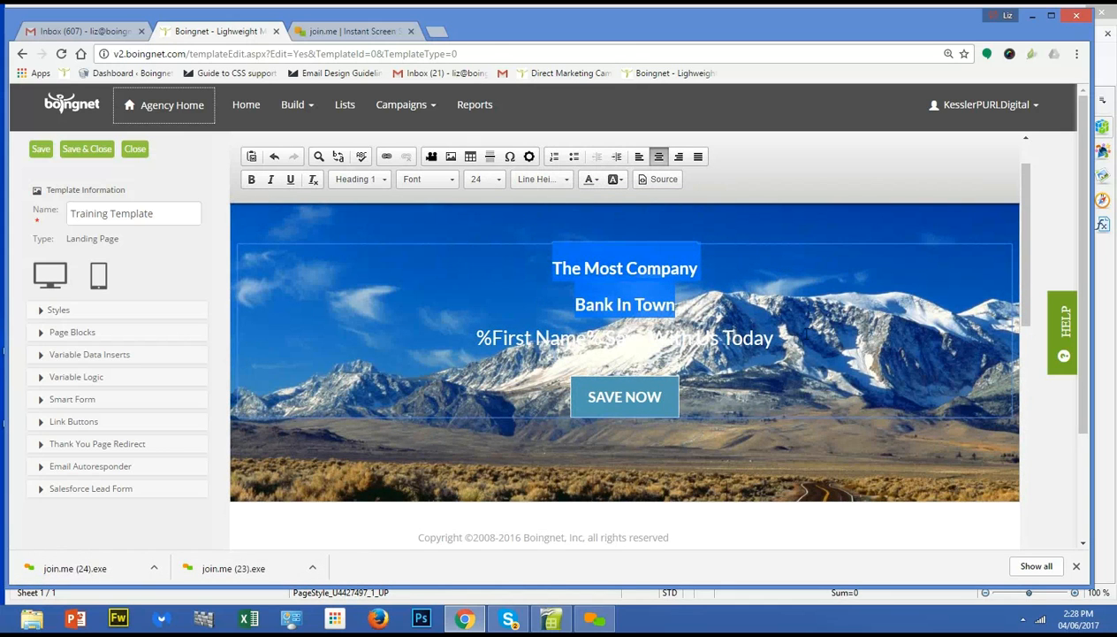
Colour the "%First Name% Save With Us Today" line red.
{"action": "left_click_drag", "start_coordinate": [776, 338], "coordinate": [459, 334]}
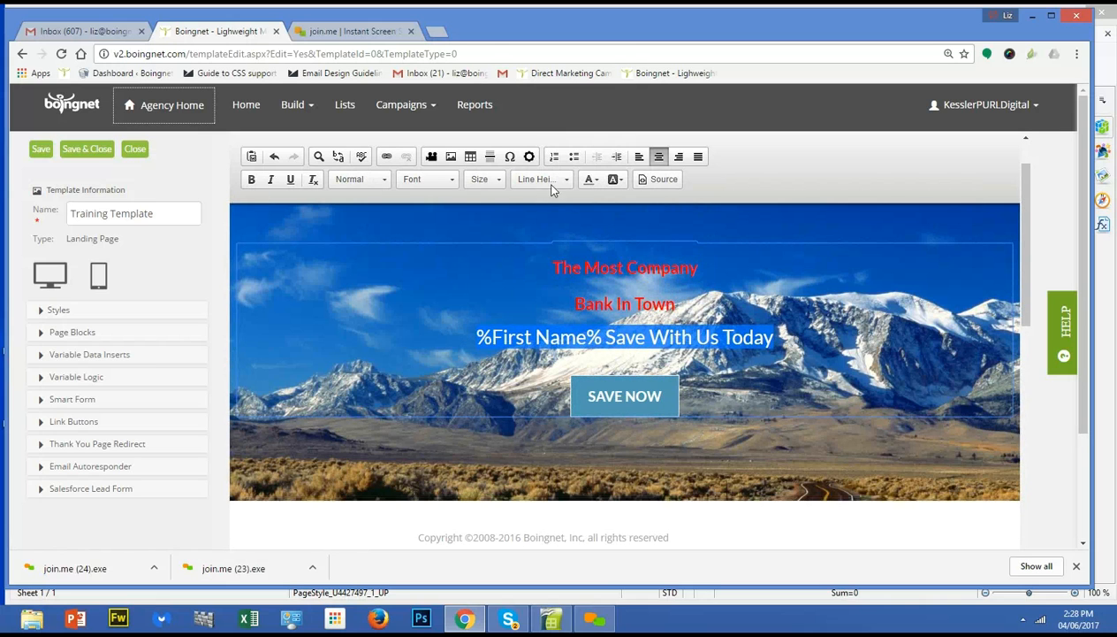
{"action": "left_click", "coordinate": [596, 181]}
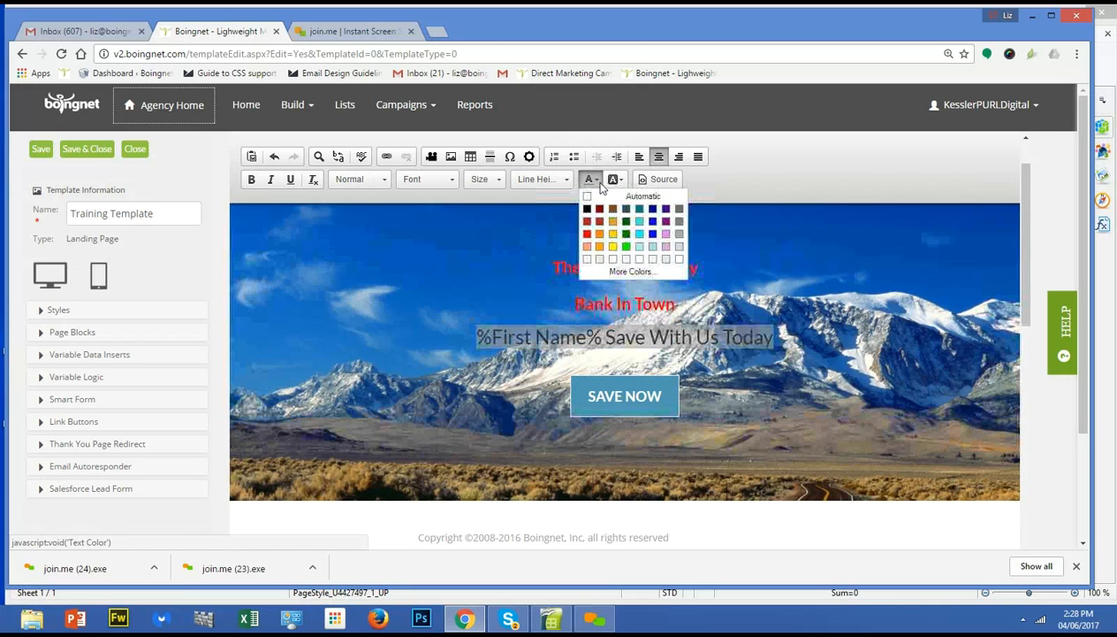
{"action": "left_click", "coordinate": [586, 233]}
{"action": "left_click", "coordinate": [648, 338]}
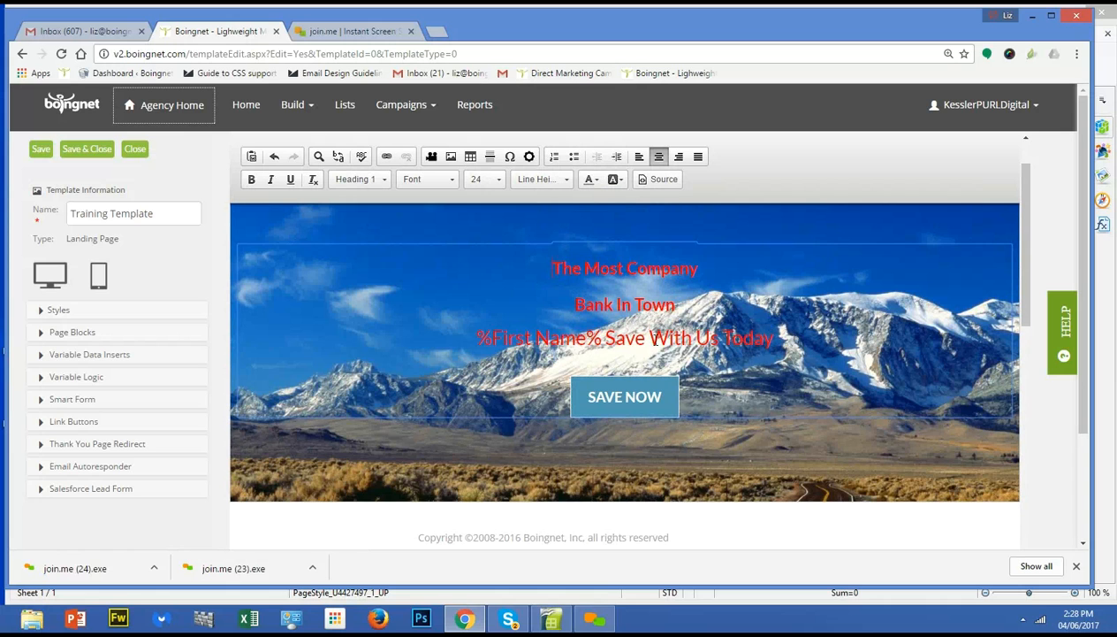
Make the "%First Name% Save With Us Today" line bold.
{"action": "scroll", "coordinate": [759, 324], "scroll_direction": "down", "scroll_amount": 2}
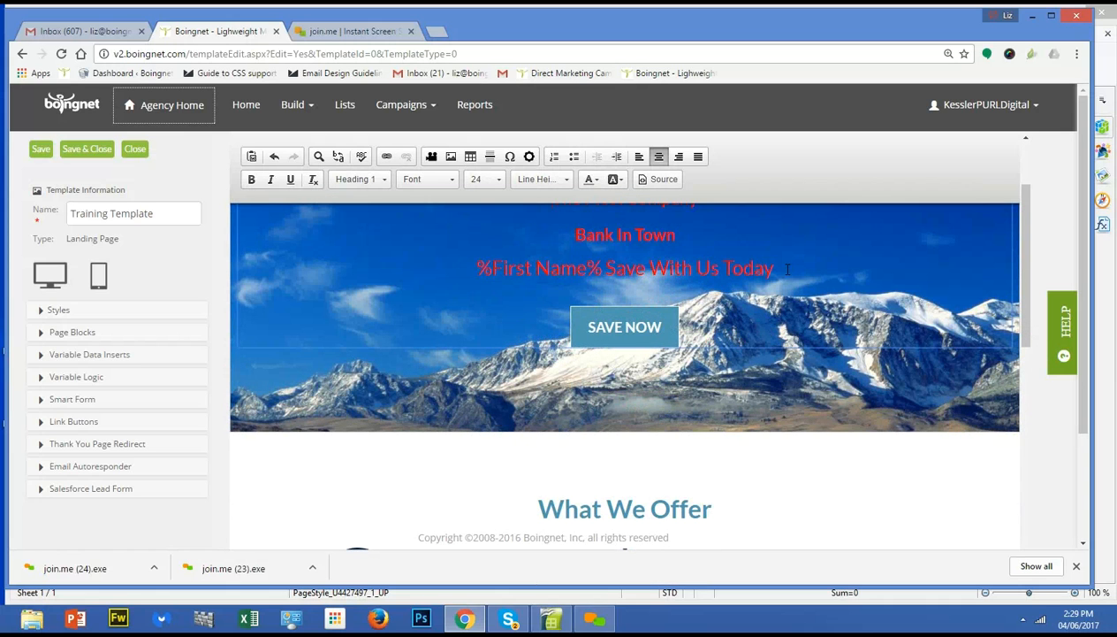
{"action": "left_click_drag", "start_coordinate": [787, 269], "coordinate": [475, 268]}
{"action": "key", "text": "ctrl+z"}
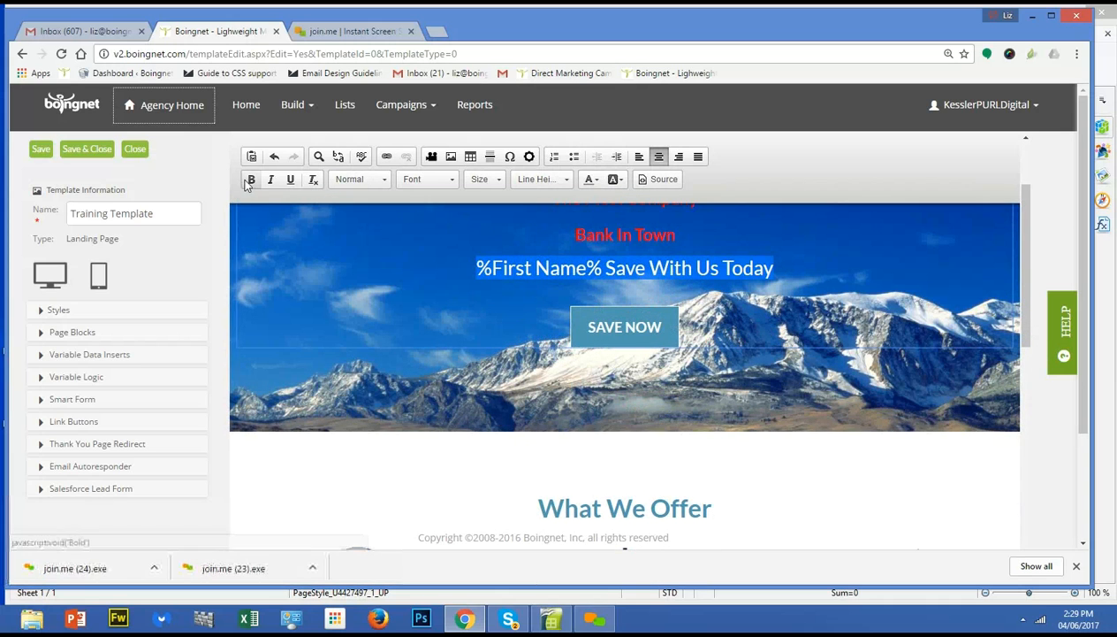
{"action": "left_click", "coordinate": [249, 180]}
{"action": "left_click", "coordinate": [598, 274]}
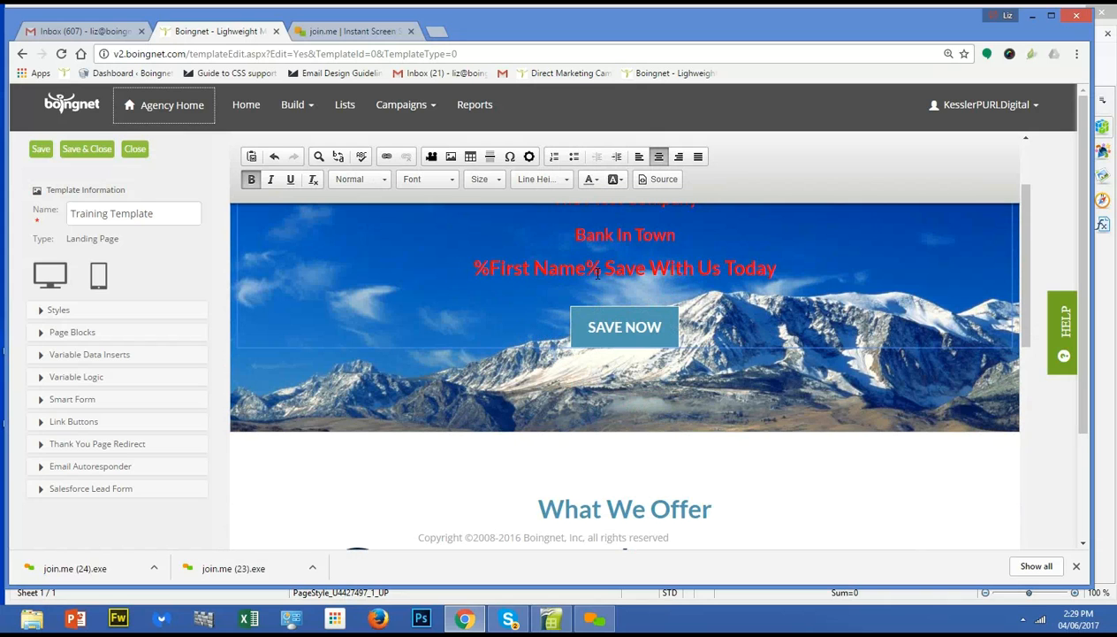
Delete the %First Name% insert from the subheading and add a blank line below "Bank In Town".
{"action": "left_click_drag", "start_coordinate": [600, 270], "coordinate": [474, 269]}
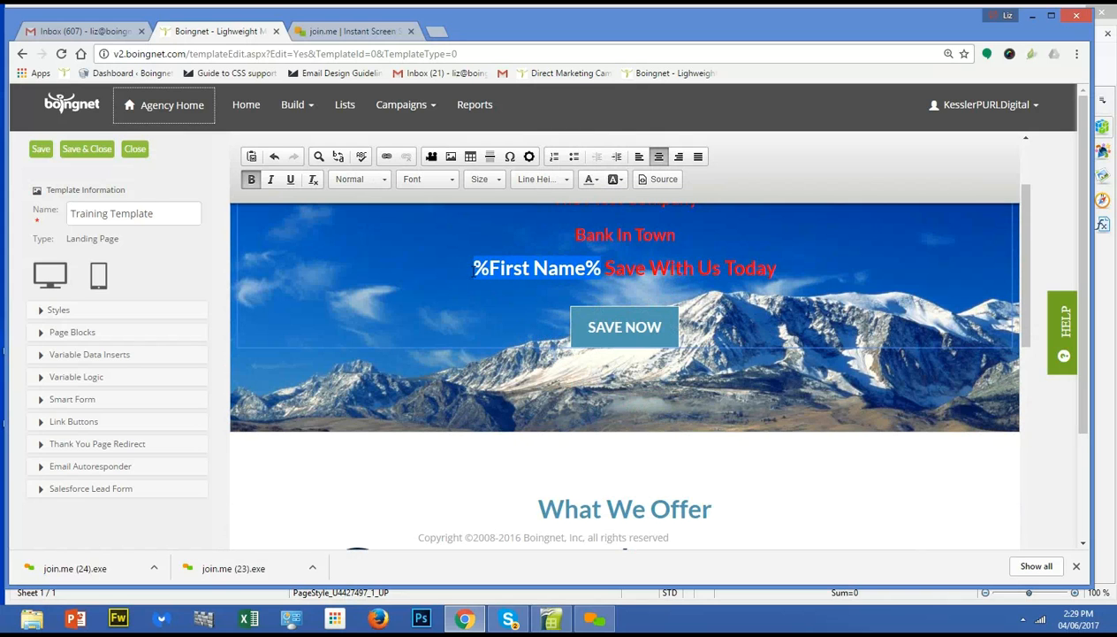
{"action": "key", "text": "Delete"}
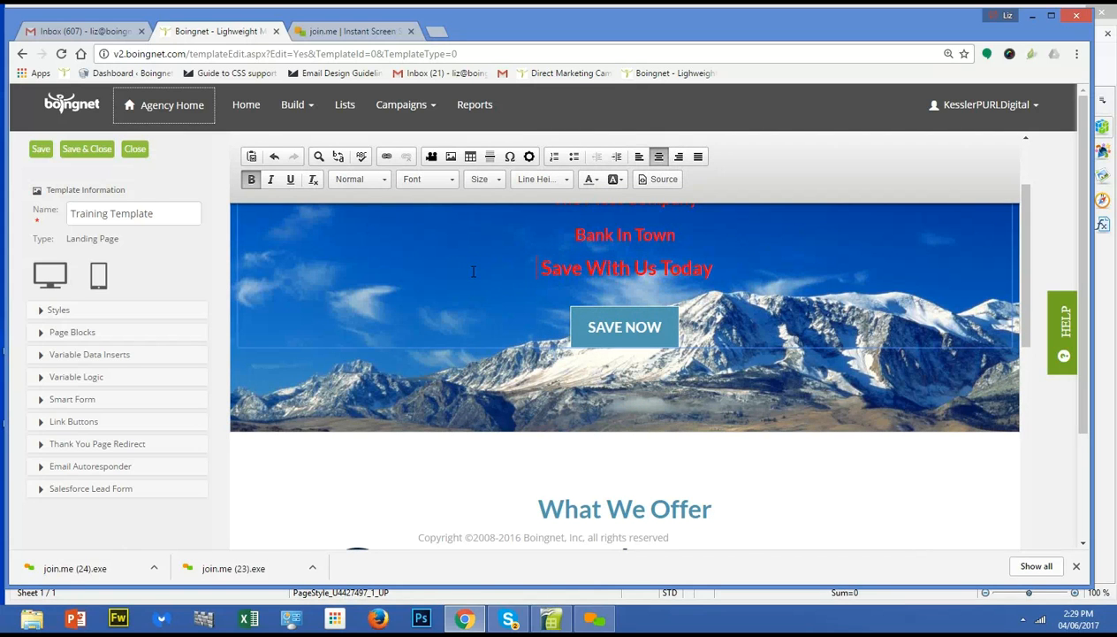
{"action": "left_click", "coordinate": [704, 230]}
{"action": "key", "text": "Return"}
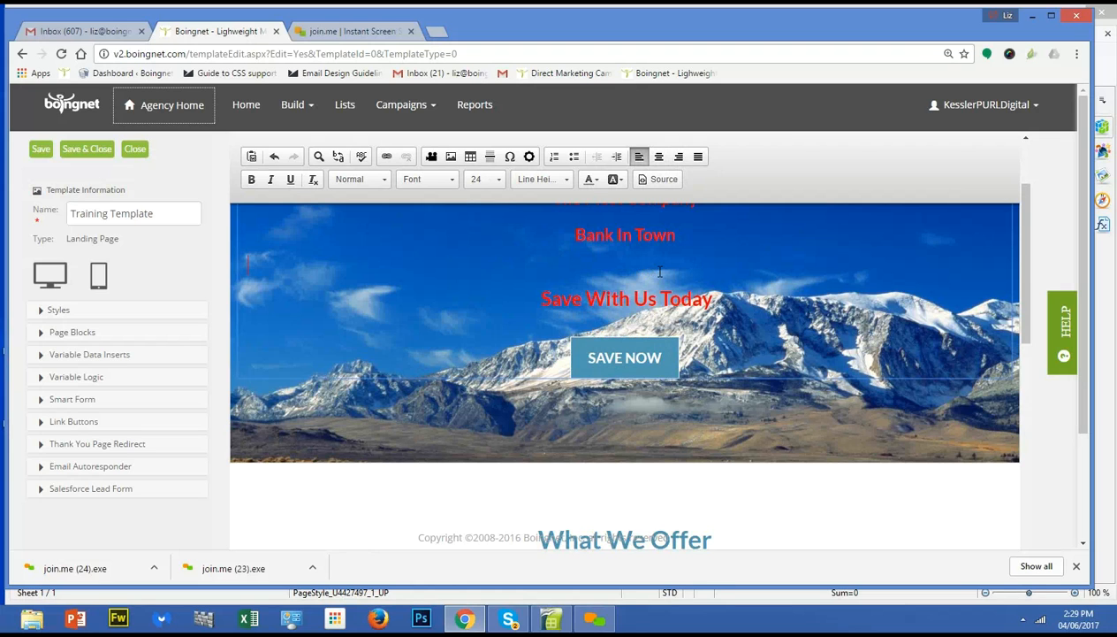
Review the SAVE NOW button's link, colour, text and padding settings and the page sections, then close the button settings.
{"action": "triple_click", "coordinate": [659, 362]}
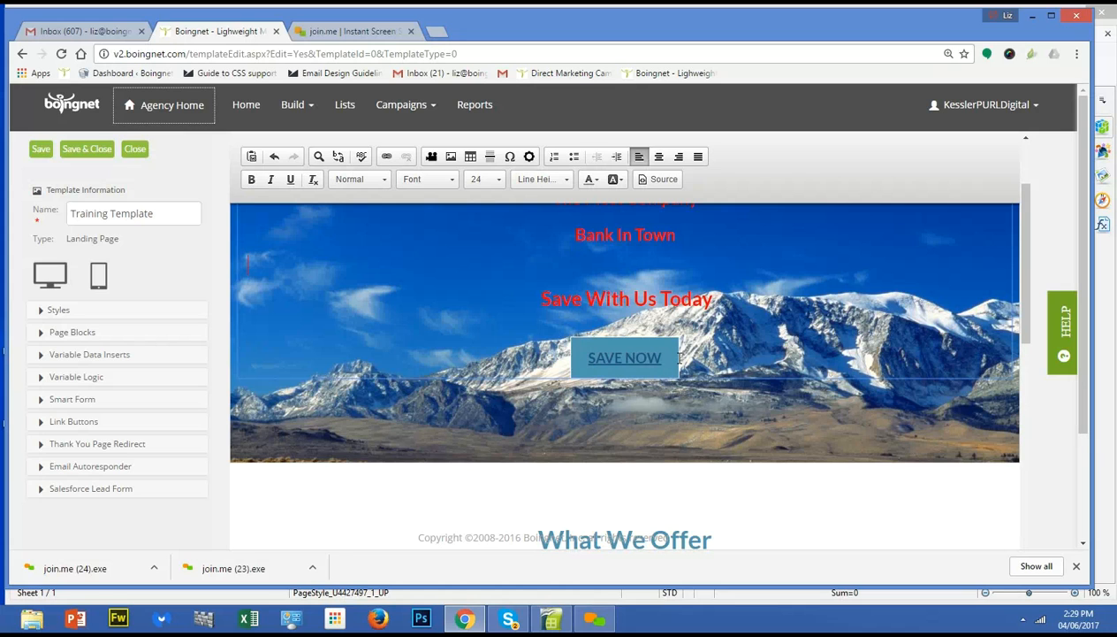
{"action": "double_click", "coordinate": [672, 357]}
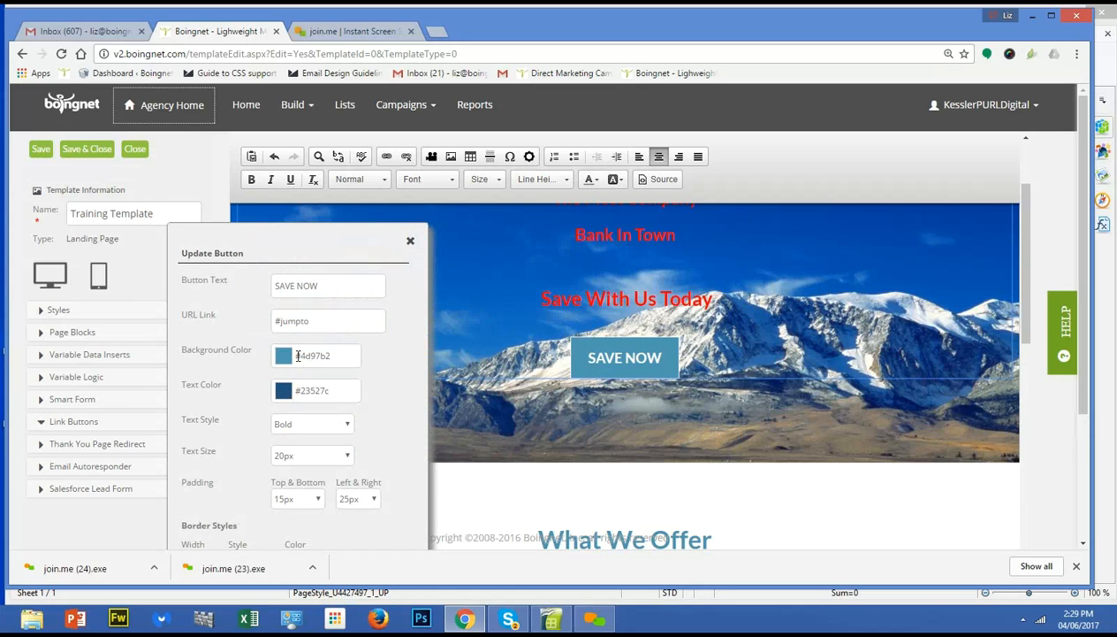
{"action": "scroll", "coordinate": [826, 396], "scroll_direction": "up", "scroll_amount": 3}
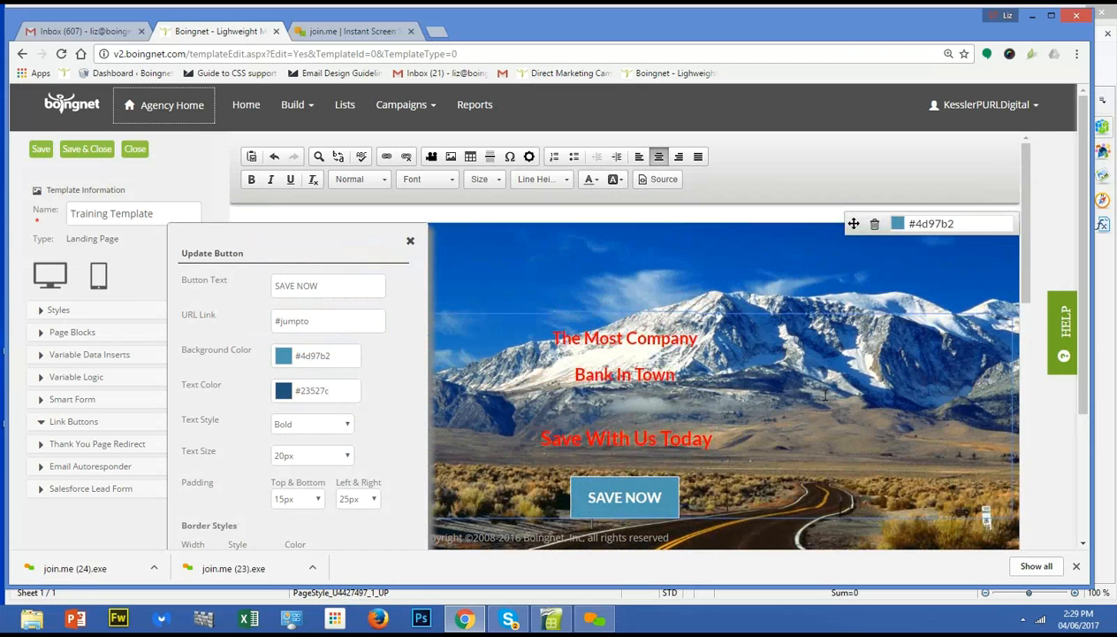
{"action": "scroll", "coordinate": [825, 395], "scroll_direction": "down", "scroll_amount": 5}
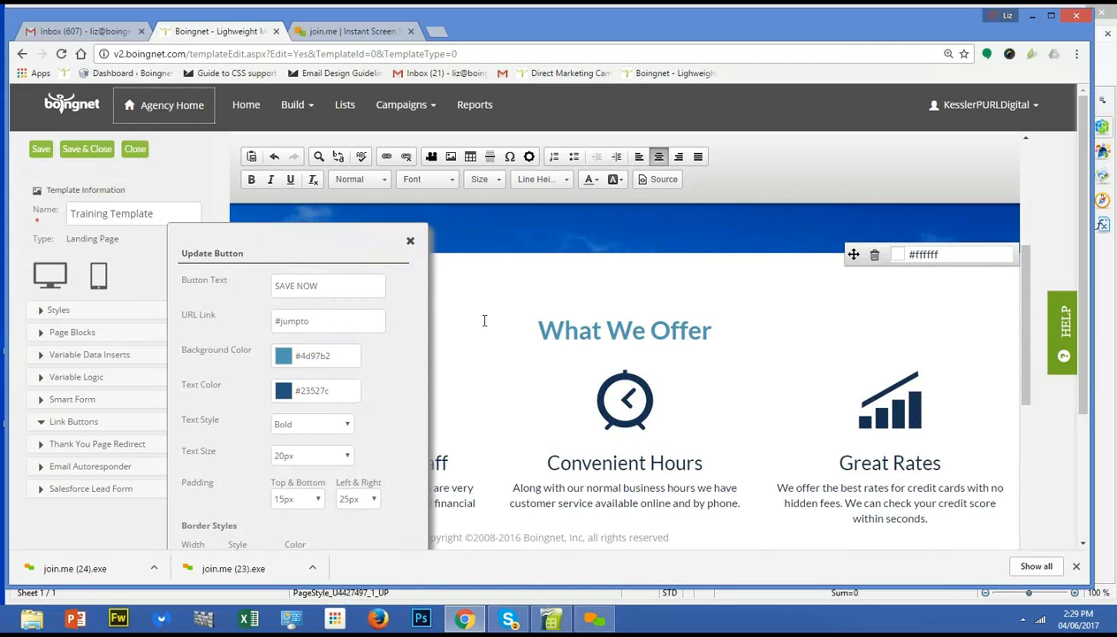
{"action": "left_click", "coordinate": [410, 241]}
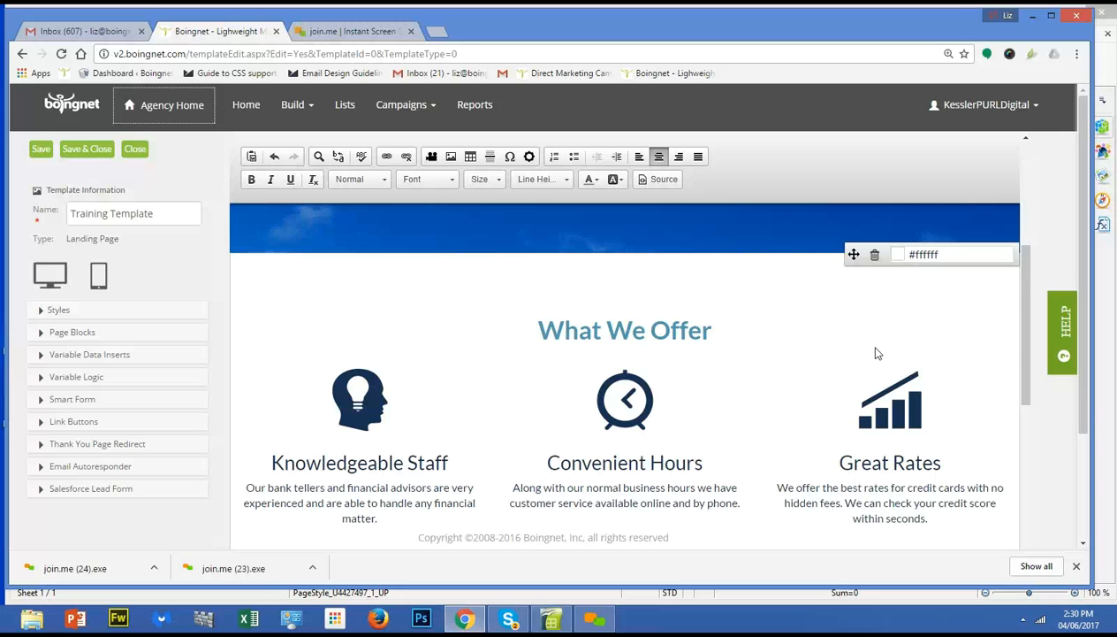
{"action": "scroll", "coordinate": [892, 354], "scroll_direction": "up", "scroll_amount": 5}
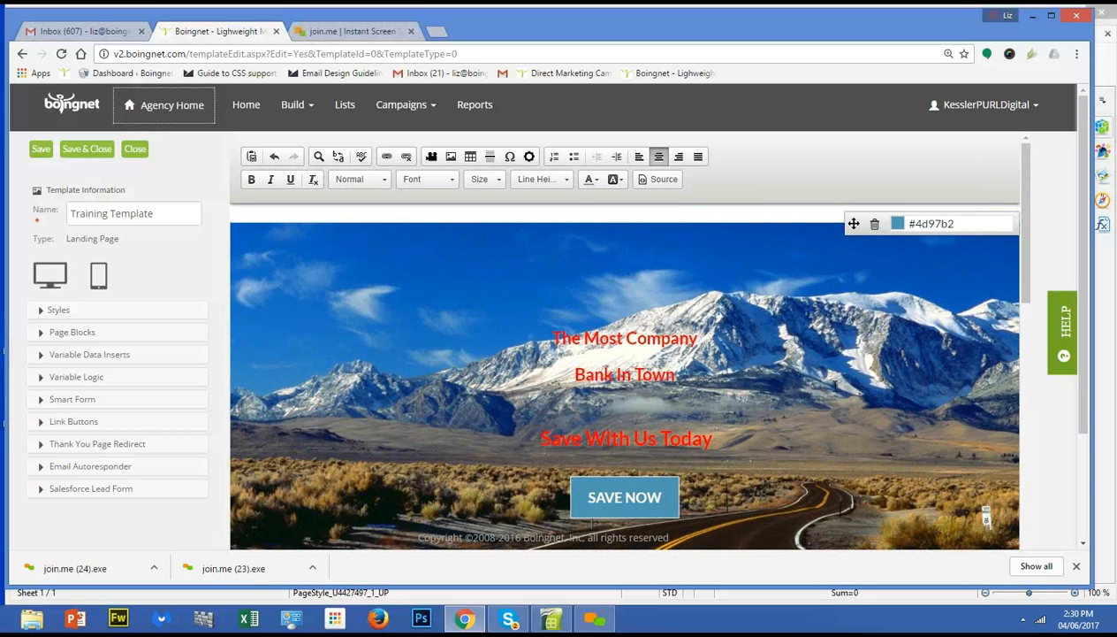
{"action": "scroll", "coordinate": [836, 385], "scroll_direction": "down", "scroll_amount": 2}
{"action": "scroll", "coordinate": [836, 387], "scroll_direction": "up", "scroll_amount": 1}
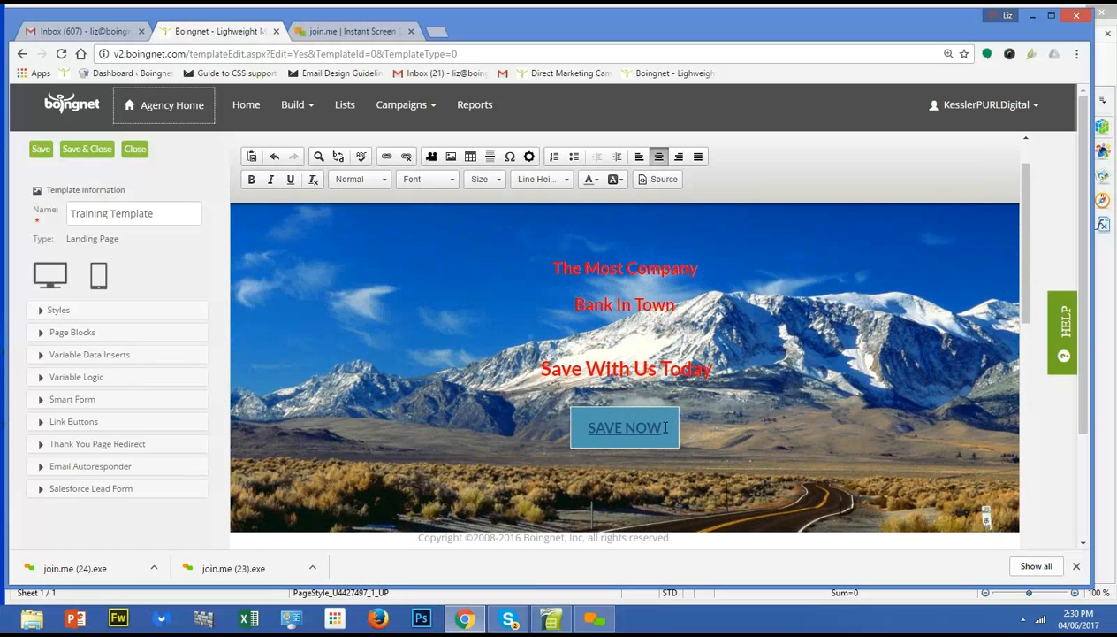
{"action": "scroll", "coordinate": [826, 416], "scroll_direction": "down", "scroll_amount": 5}
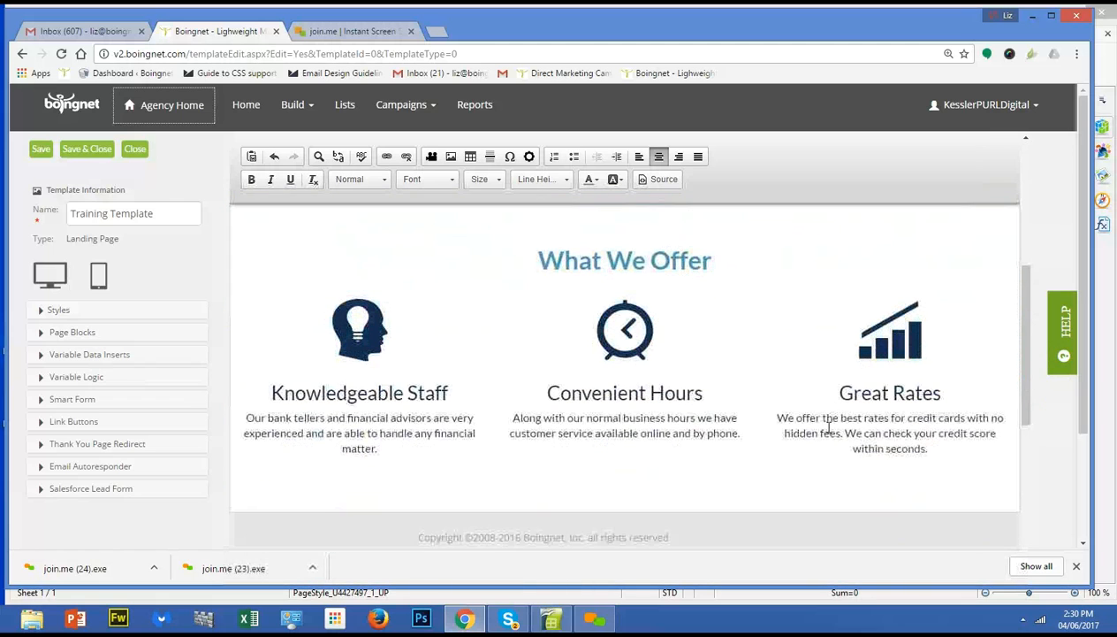
Add a line below "The Most Company" containing the First Name and Last Name variable data inserts followed by a comma.
{"action": "scroll", "coordinate": [795, 352], "scroll_direction": "up", "scroll_amount": 5}
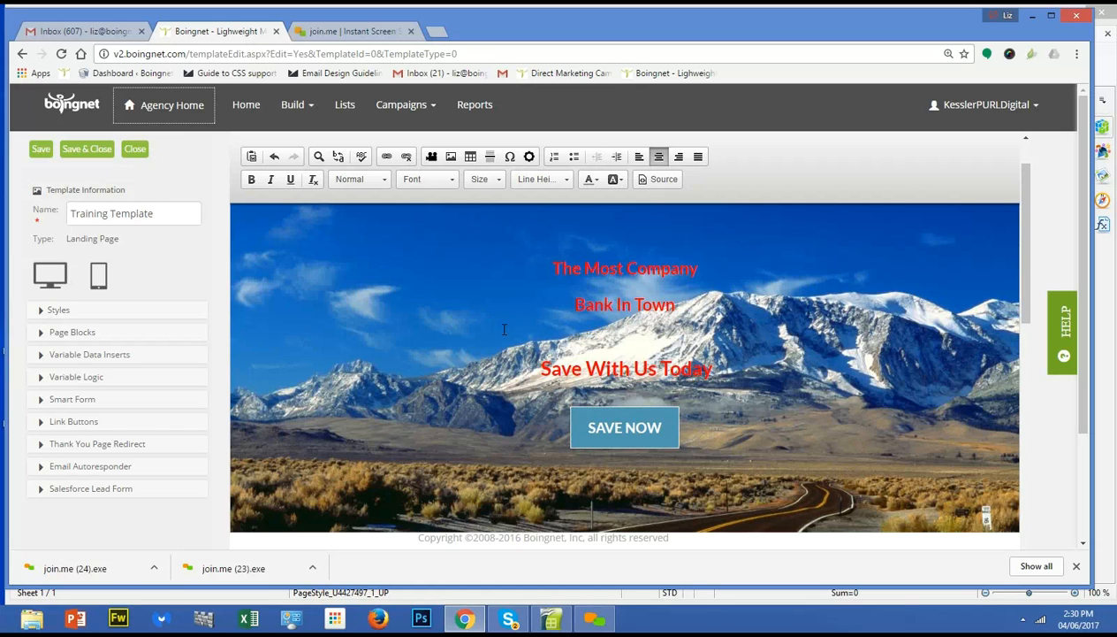
{"action": "left_click", "coordinate": [721, 268]}
{"action": "key", "text": "Return"}
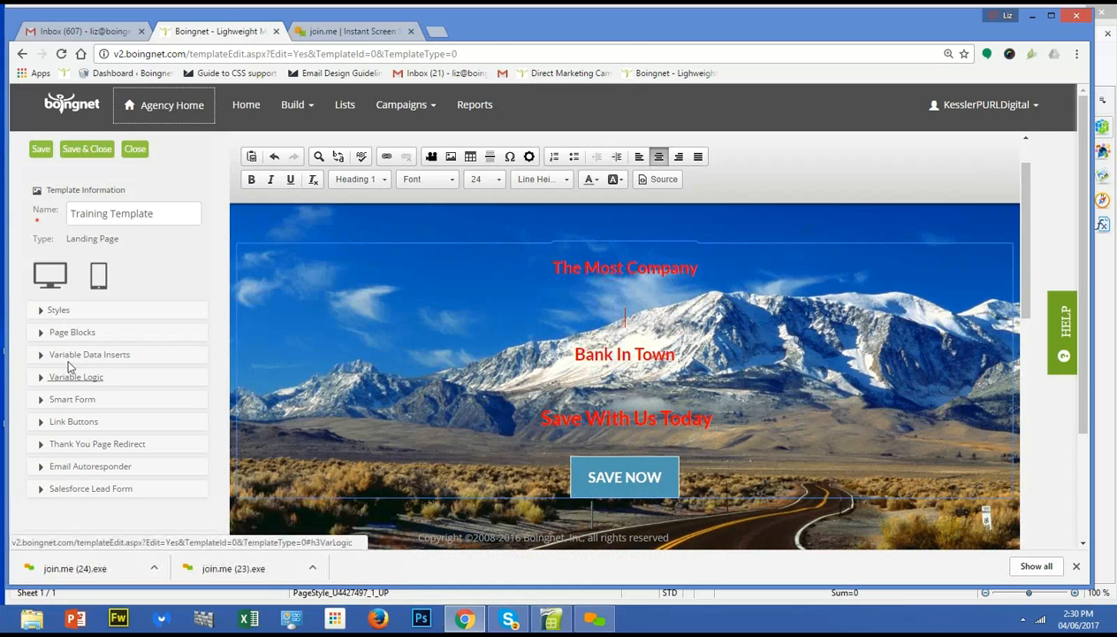
{"action": "left_click", "coordinate": [67, 358]}
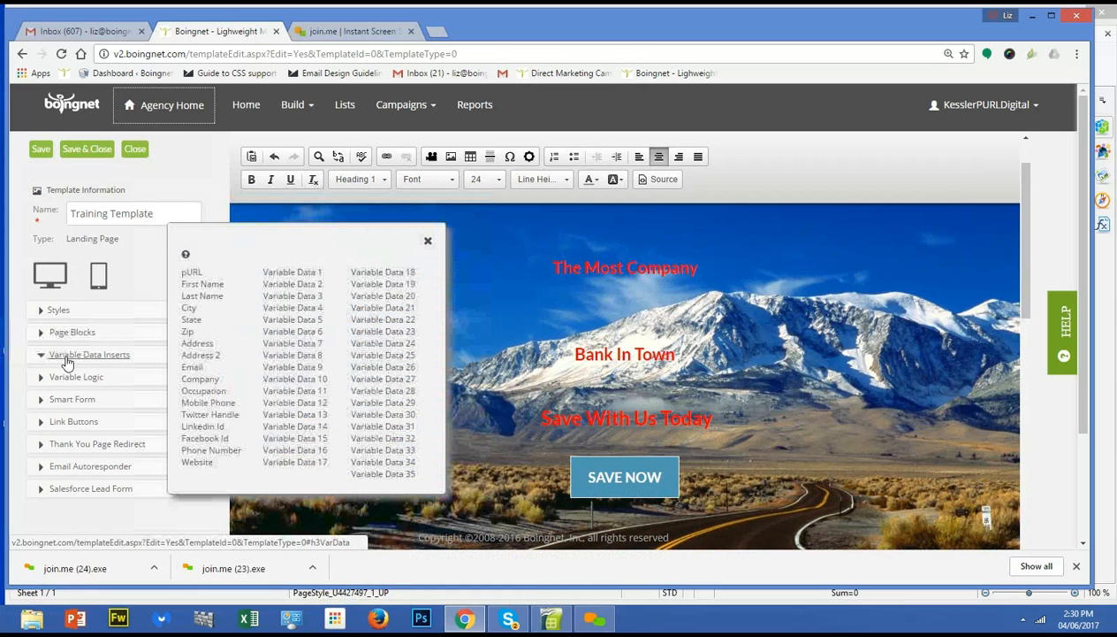
{"action": "left_click", "coordinate": [202, 284]}
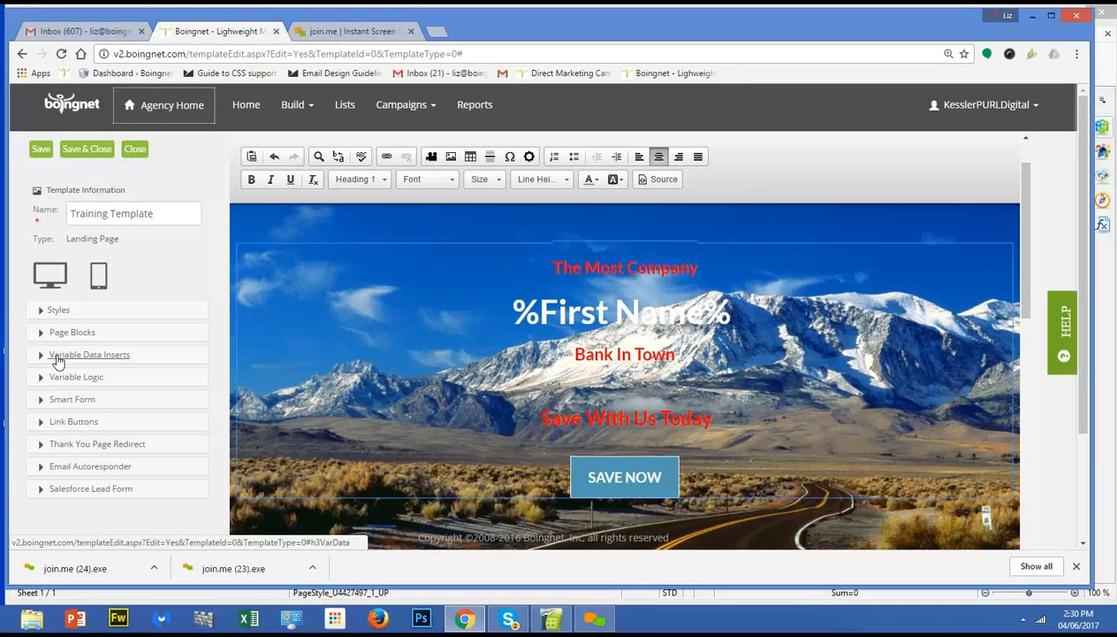
{"action": "left_click", "coordinate": [57, 358]}
{"action": "left_click", "coordinate": [190, 299]}
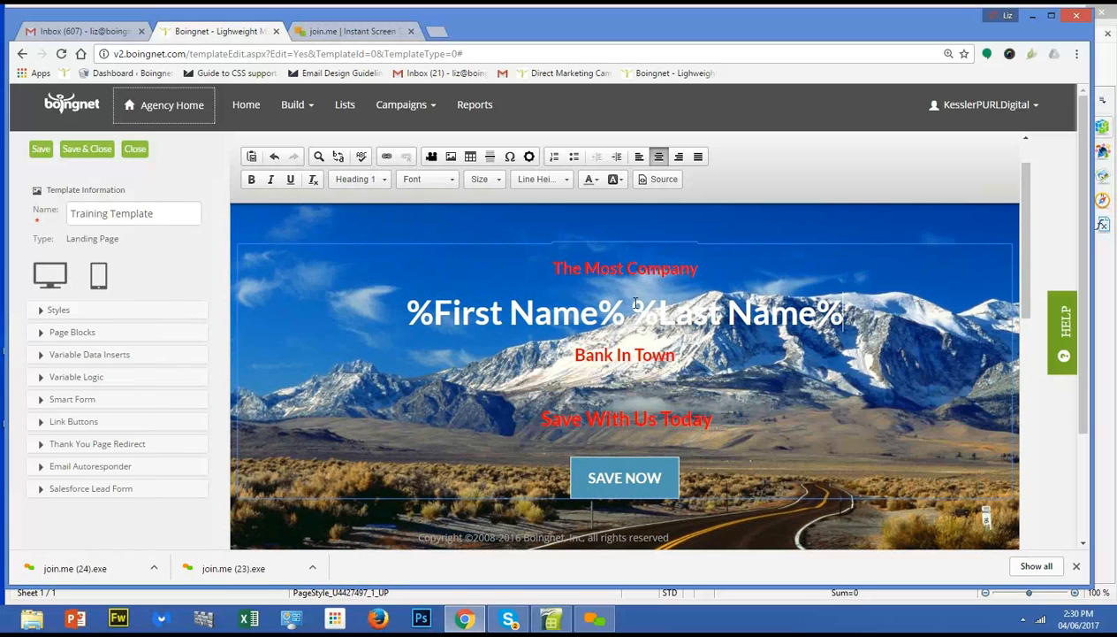
{"action": "type", "text": ","}
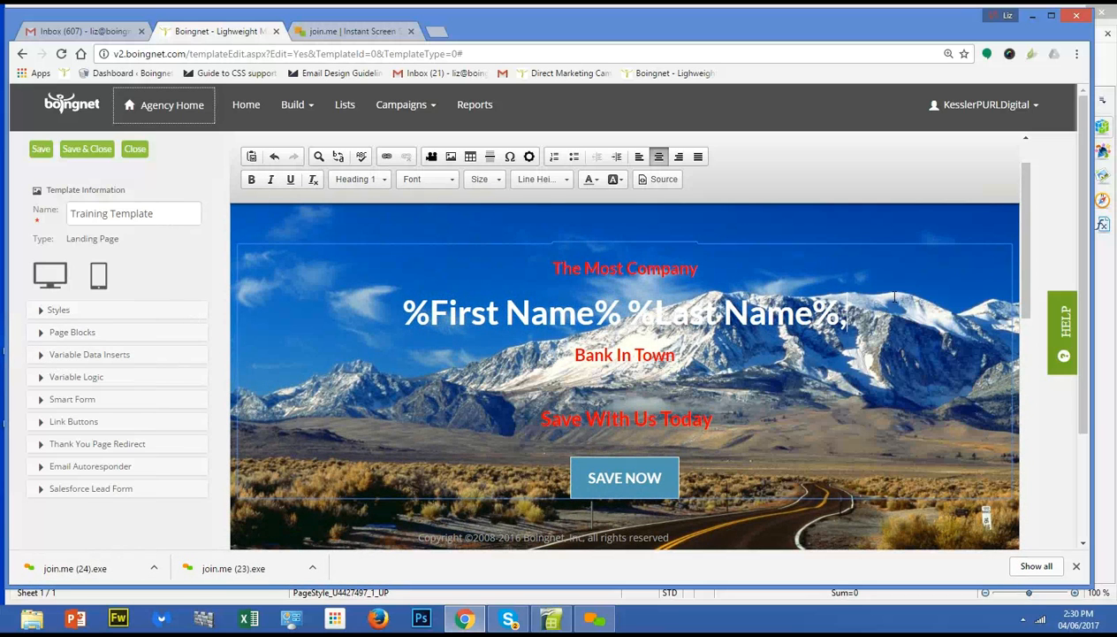
Colour the "%First Name% %Last Name%," line red.
{"action": "left_click_drag", "start_coordinate": [836, 314], "coordinate": [376, 329]}
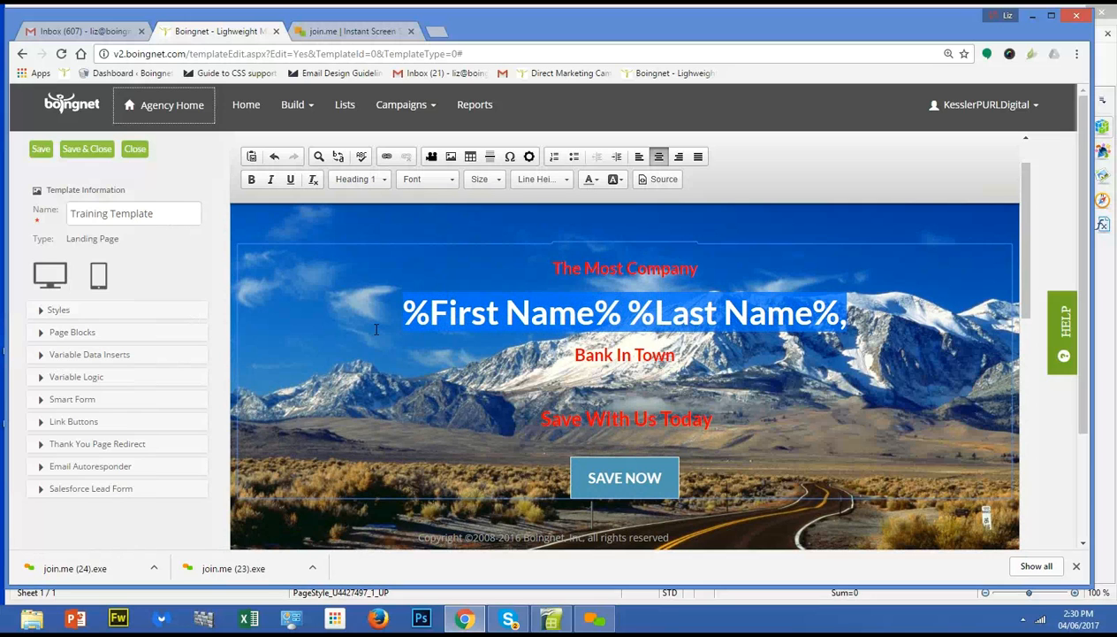
{"action": "left_click", "coordinate": [494, 180]}
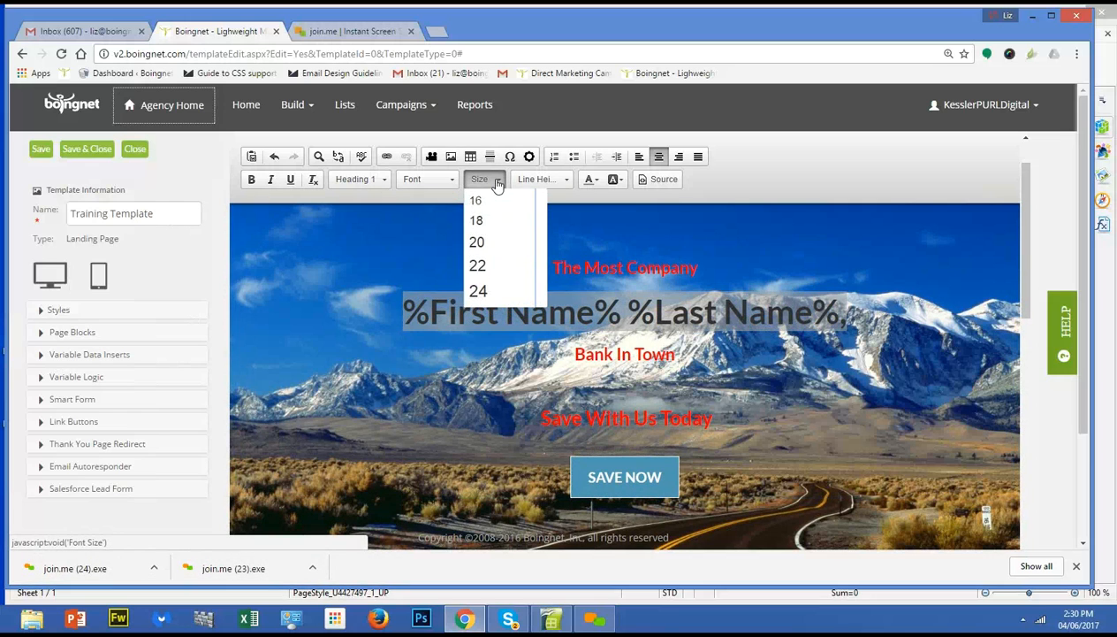
{"action": "left_click", "coordinate": [591, 179]}
{"action": "left_click", "coordinate": [588, 234]}
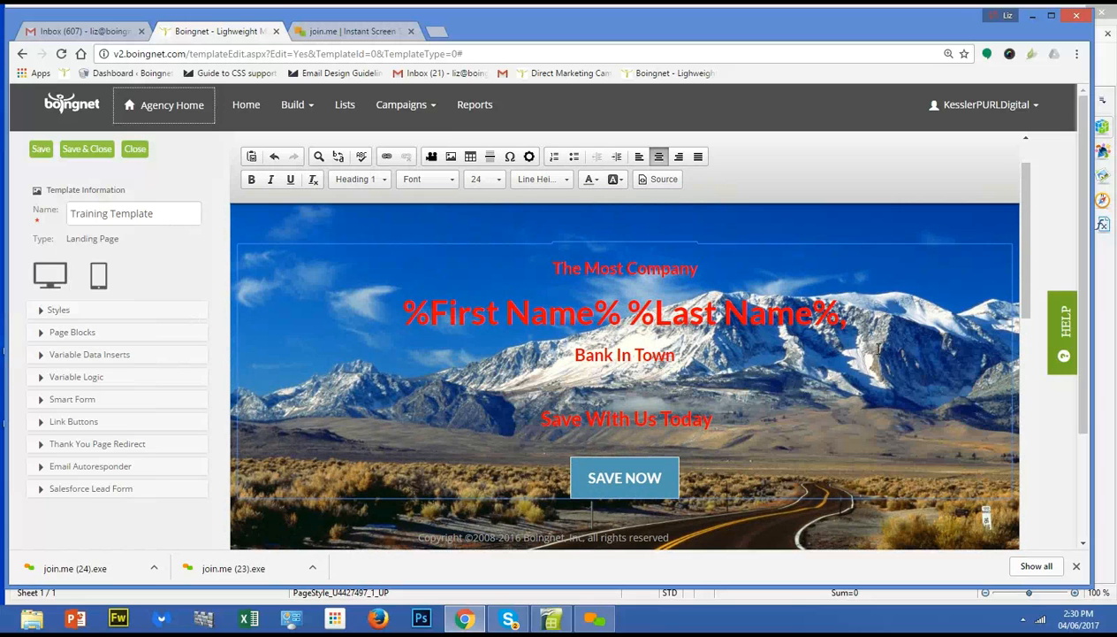
On a new line below "Bank In Town", insert variable logic displaying "Visit Our New Location in Baltimore" if %City% equals Baltimore.
{"action": "left_click", "coordinate": [607, 383]}
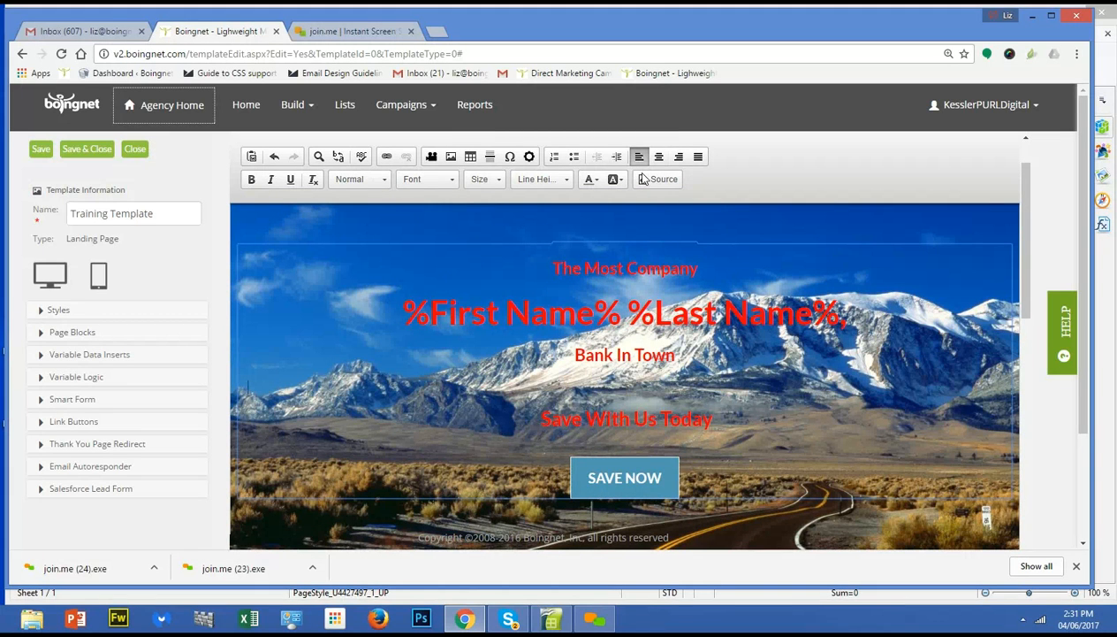
{"action": "key", "text": "Return"}
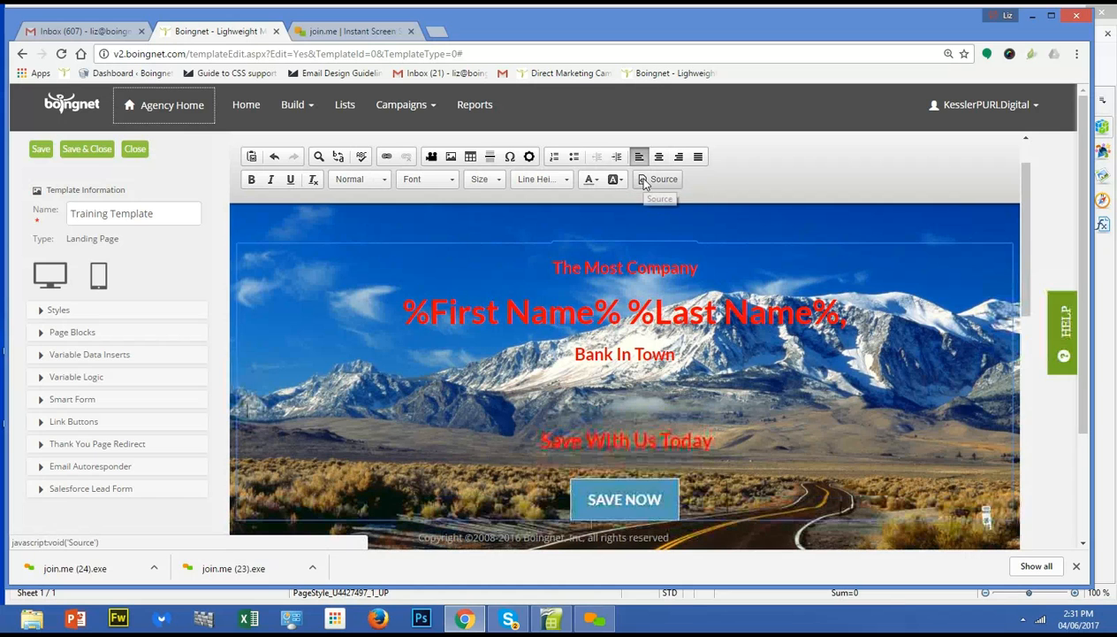
{"action": "left_click", "coordinate": [81, 378]}
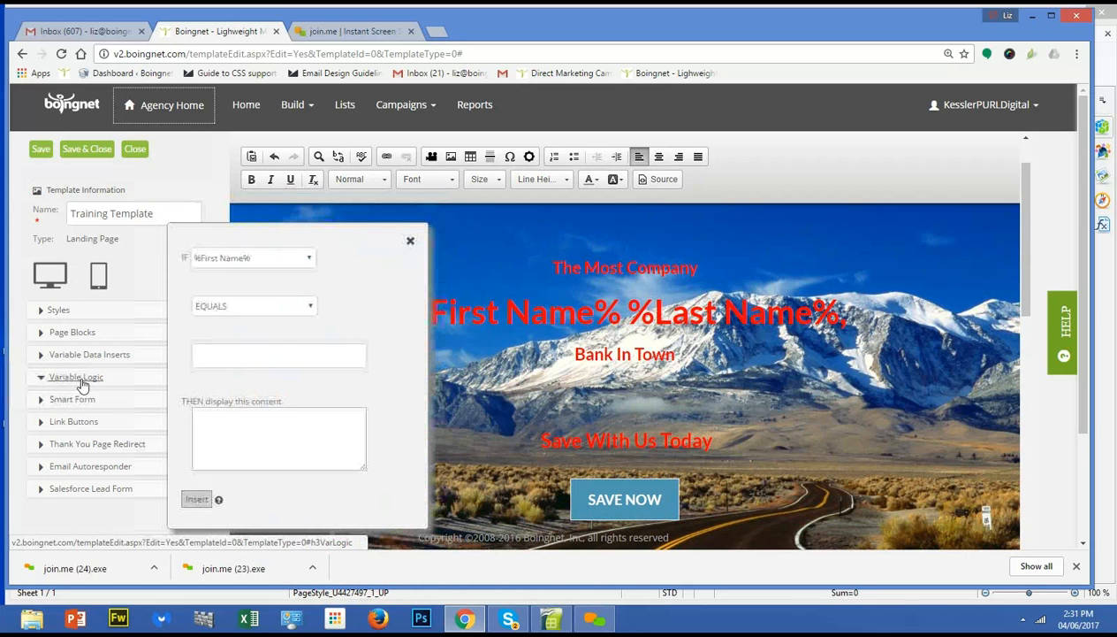
{"action": "left_click", "coordinate": [276, 259]}
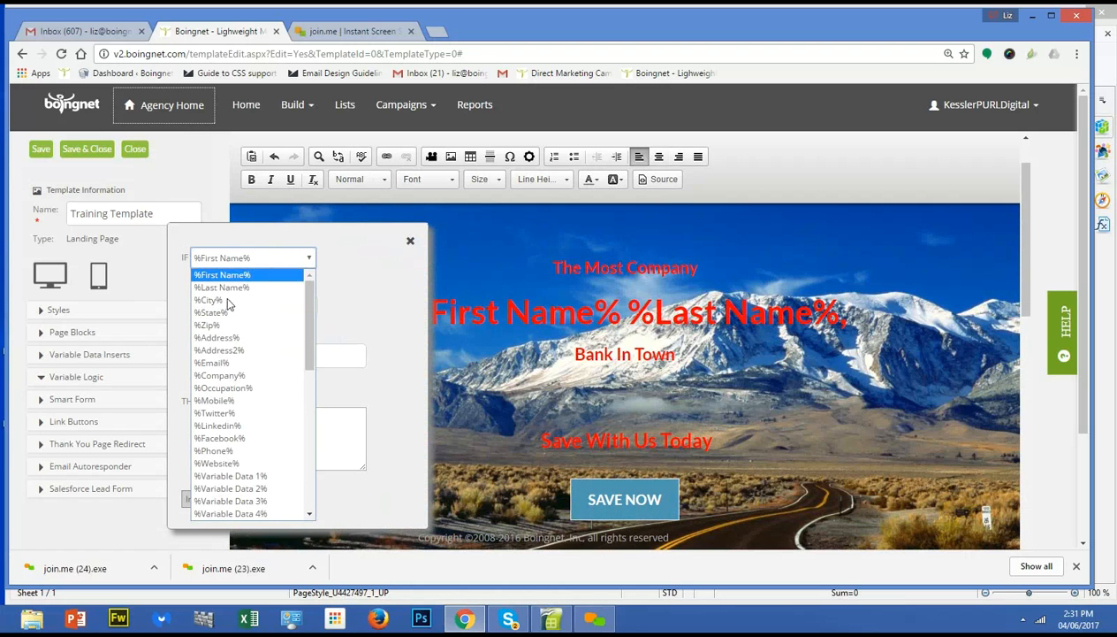
{"action": "left_click", "coordinate": [201, 300]}
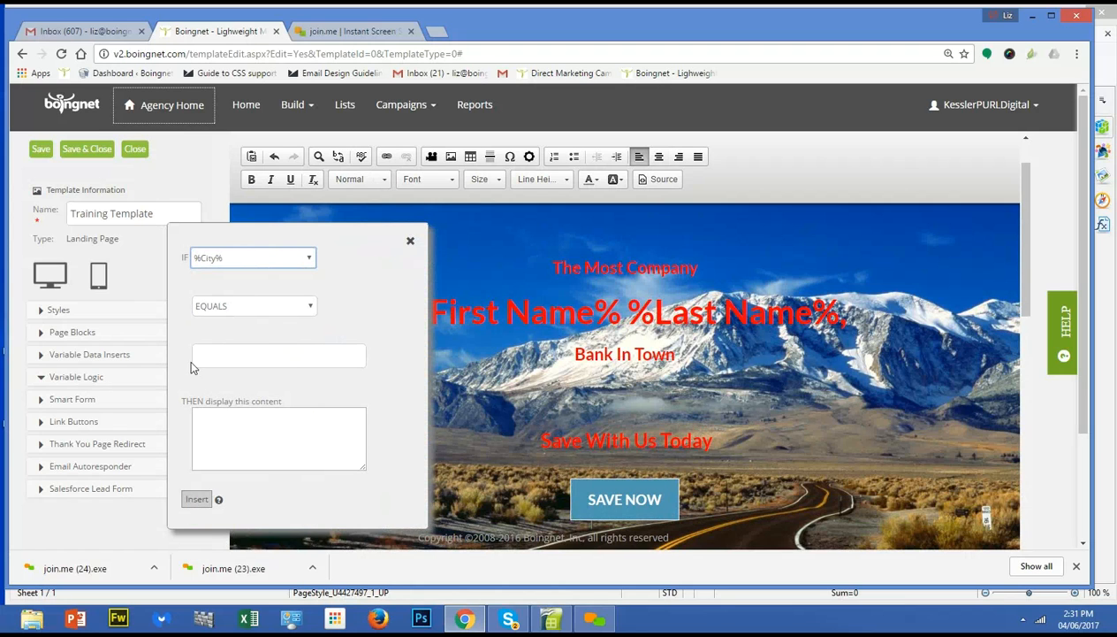
{"action": "left_click", "coordinate": [216, 350]}
{"action": "type", "text": "Ba"}
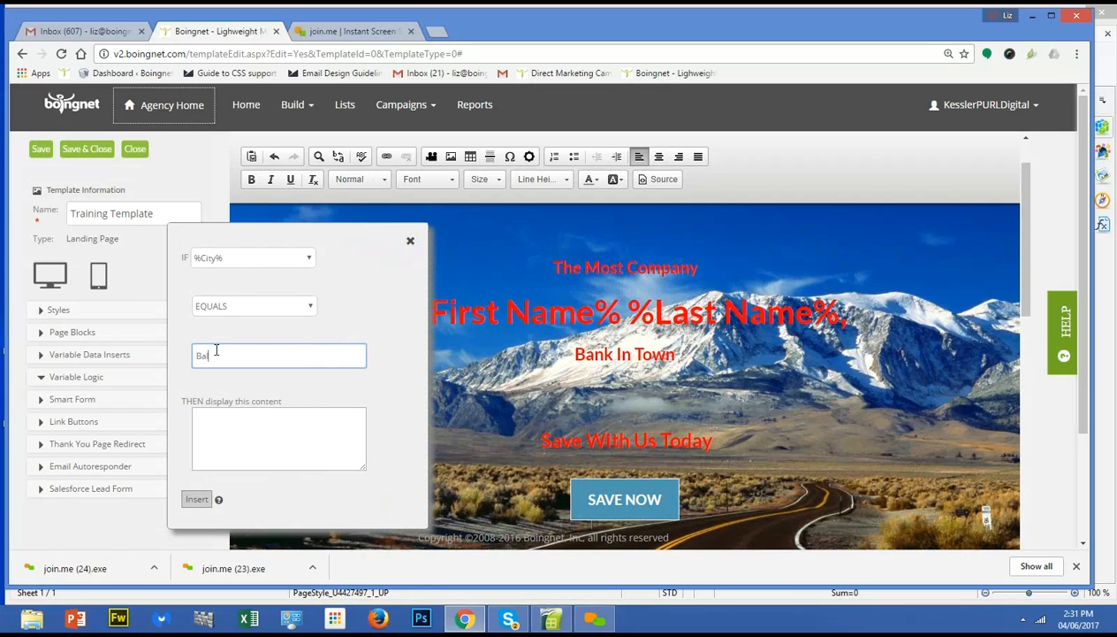
{"action": "type", "text": "ltimore"}
{"action": "left_click", "coordinate": [204, 431]}
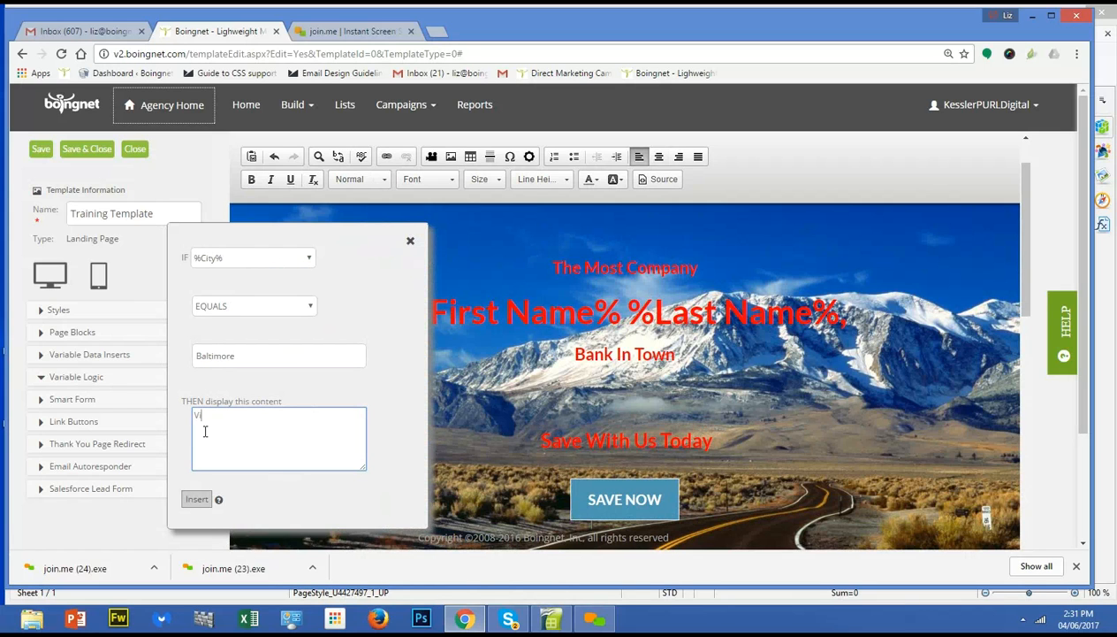
{"action": "type", "text": "Visit Our New Location in Baltimore"}
{"action": "left_click", "coordinate": [196, 498]}
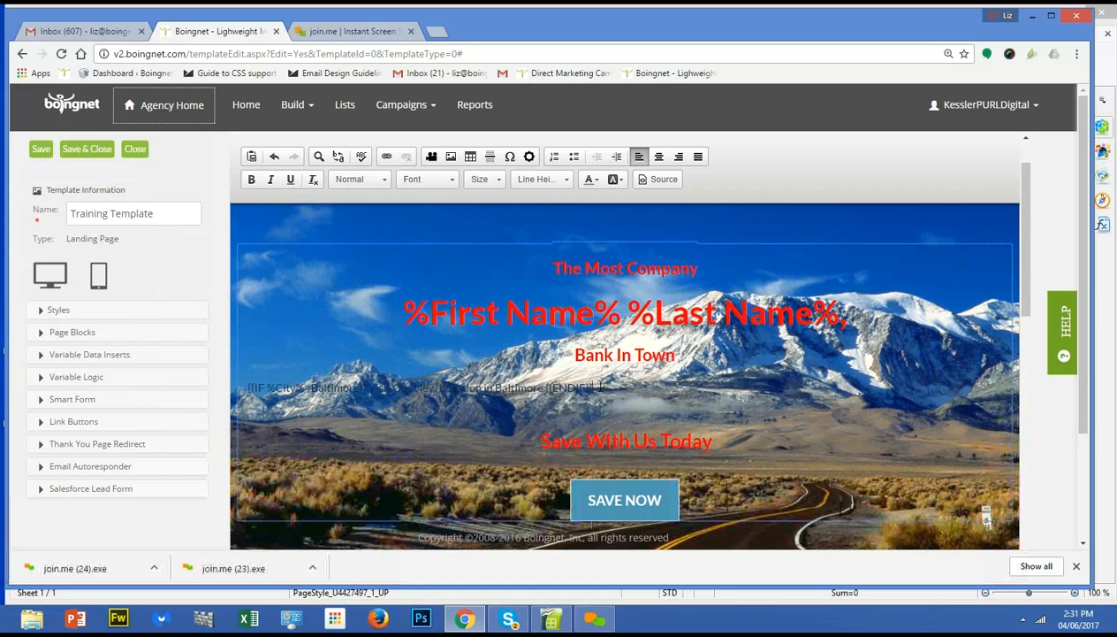
Colour the conditional Baltimore line red and centre it.
{"action": "left_click_drag", "start_coordinate": [601, 386], "coordinate": [212, 397]}
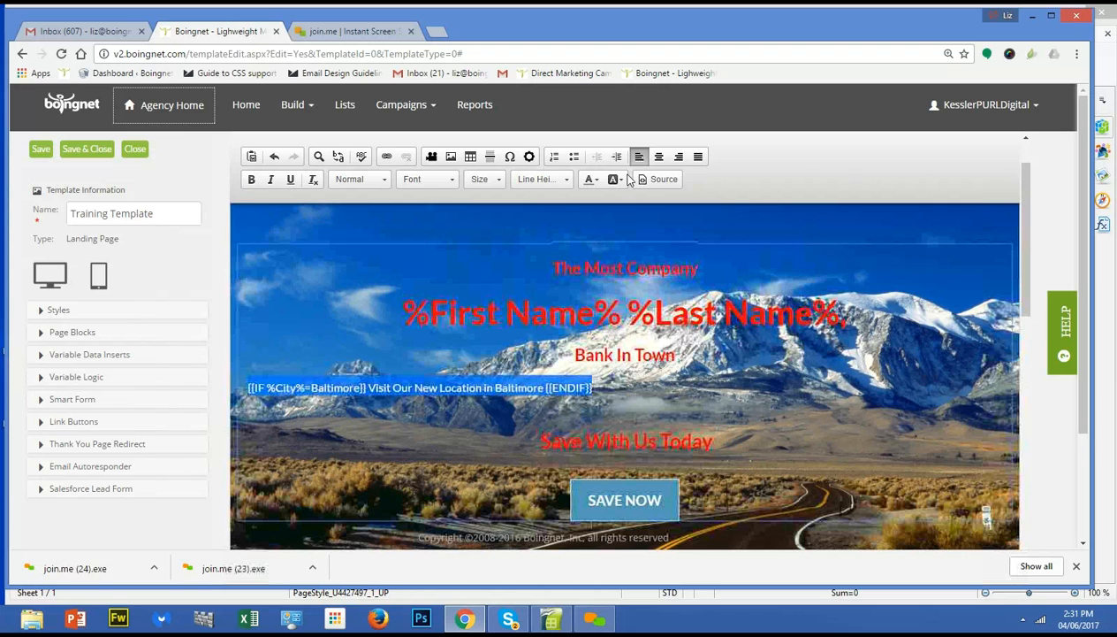
{"action": "left_click", "coordinate": [591, 180]}
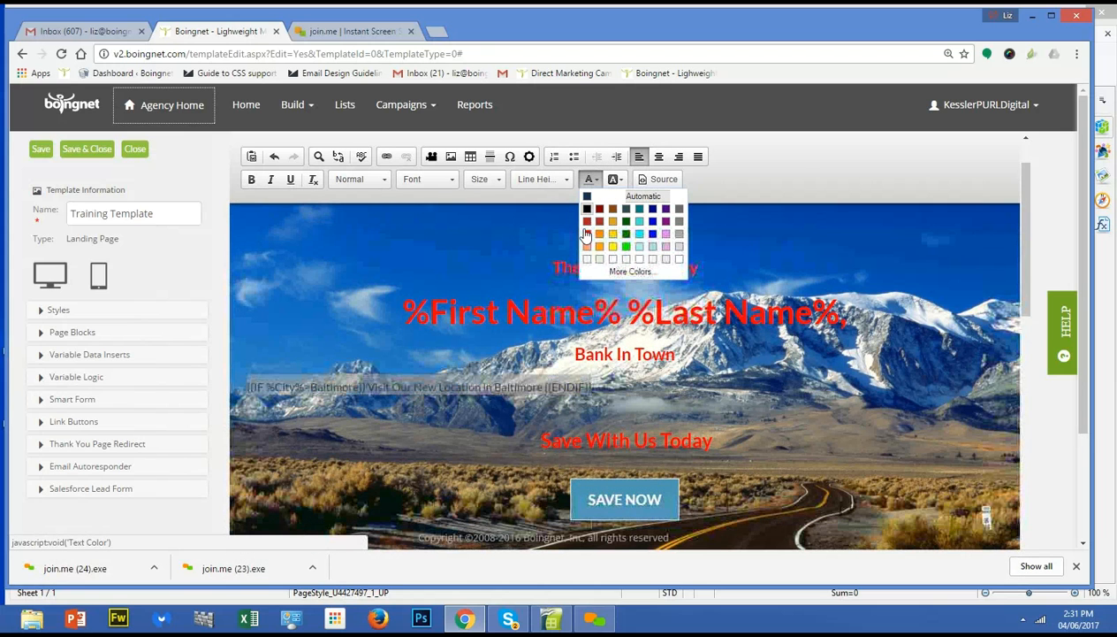
{"action": "left_click", "coordinate": [586, 234]}
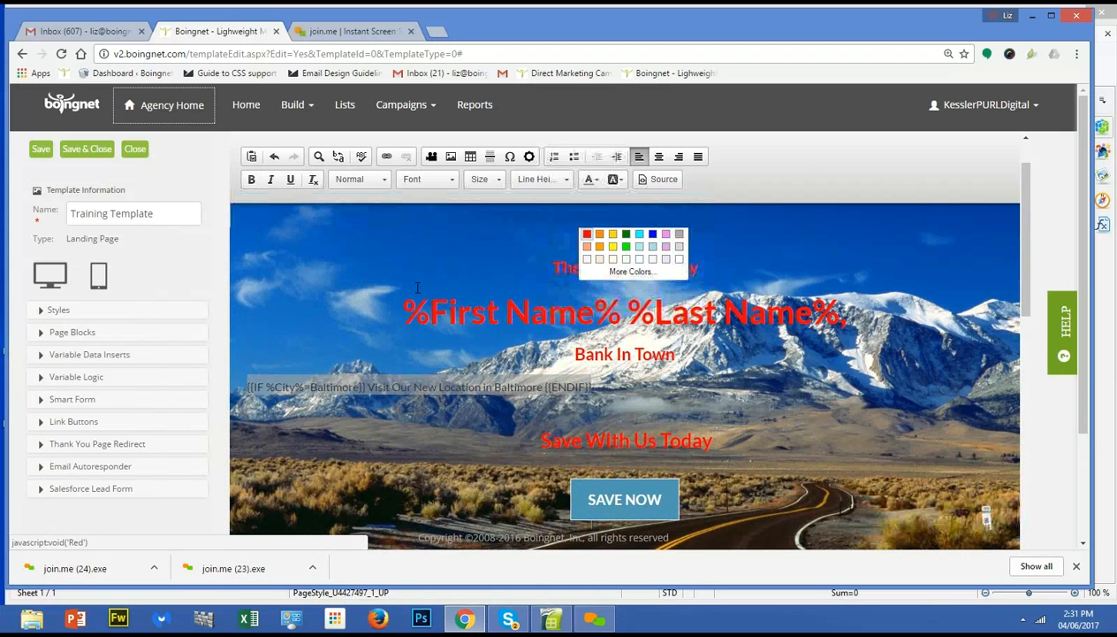
{"action": "left_click", "coordinate": [659, 156]}
{"action": "left_click", "coordinate": [481, 384]}
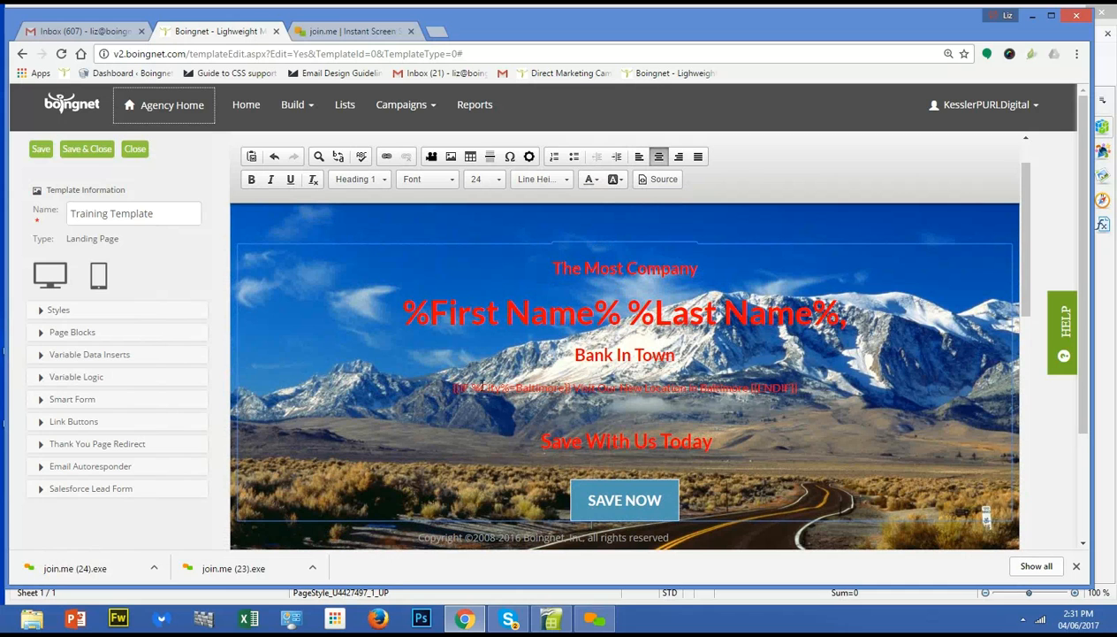
Make the whole conditional Baltimore line bold and select its "Visit Our New Location in Baltimore" text.
{"action": "left_click_drag", "start_coordinate": [799, 387], "coordinate": [442, 389]}
{"action": "left_click", "coordinate": [251, 179]}
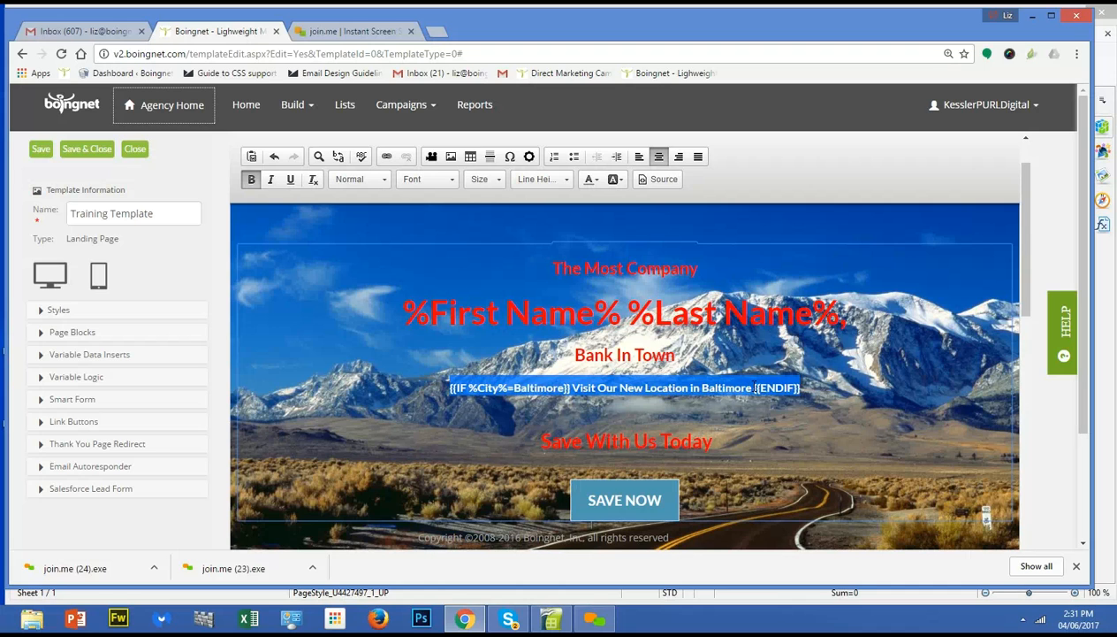
{"action": "left_click", "coordinate": [757, 359]}
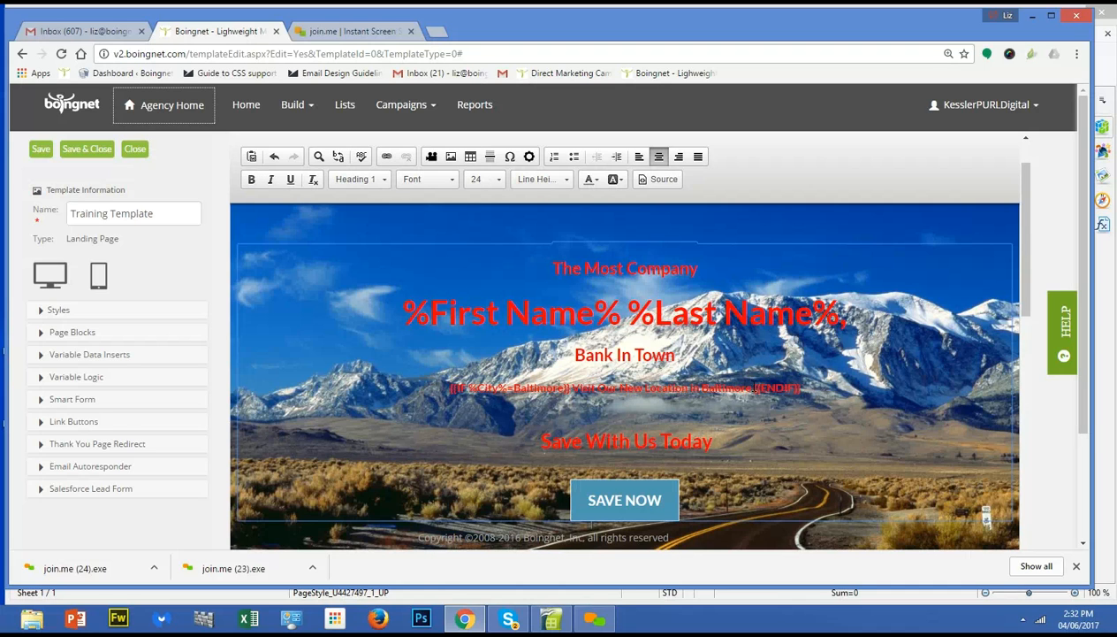
{"action": "left_click_drag", "start_coordinate": [750, 387], "coordinate": [571, 387]}
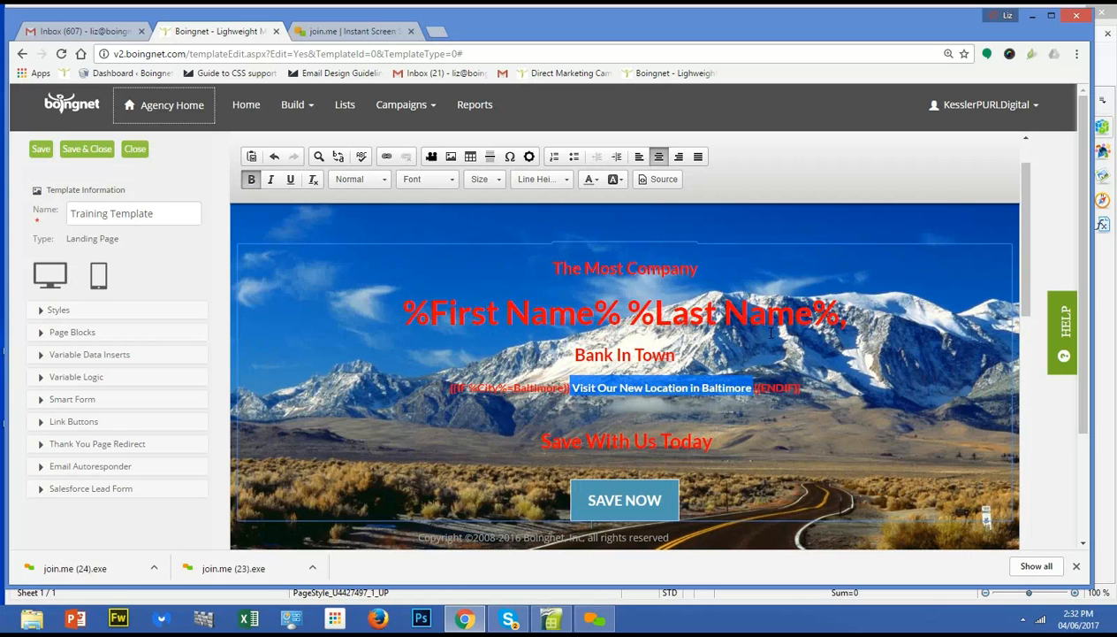
{"action": "left_click", "coordinate": [862, 382]}
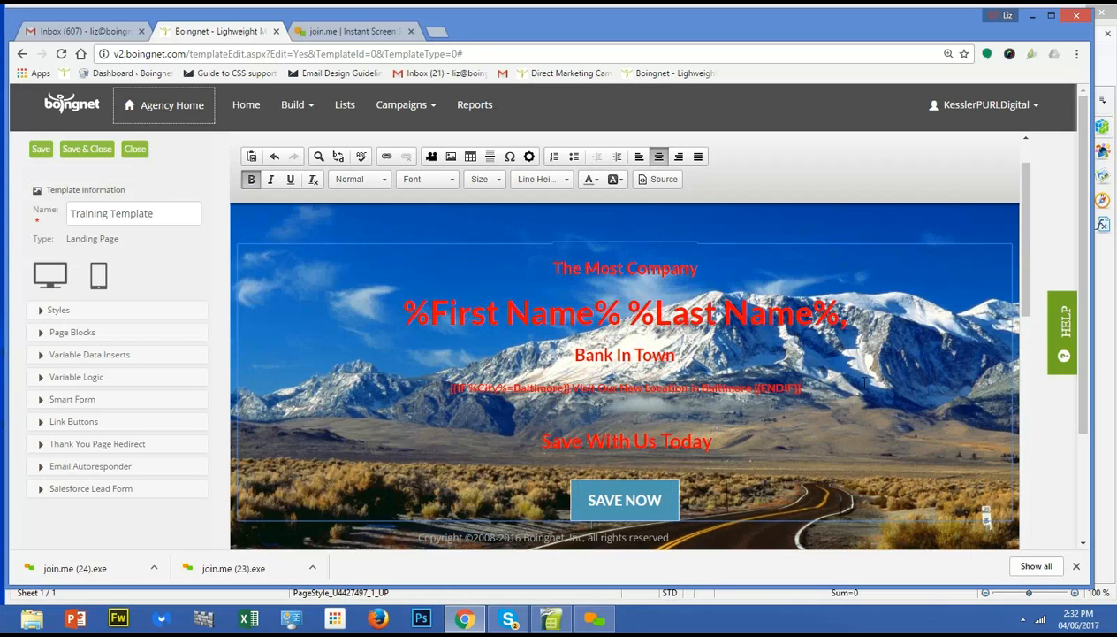
{"action": "scroll", "coordinate": [856, 382], "scroll_direction": "down", "scroll_amount": 2}
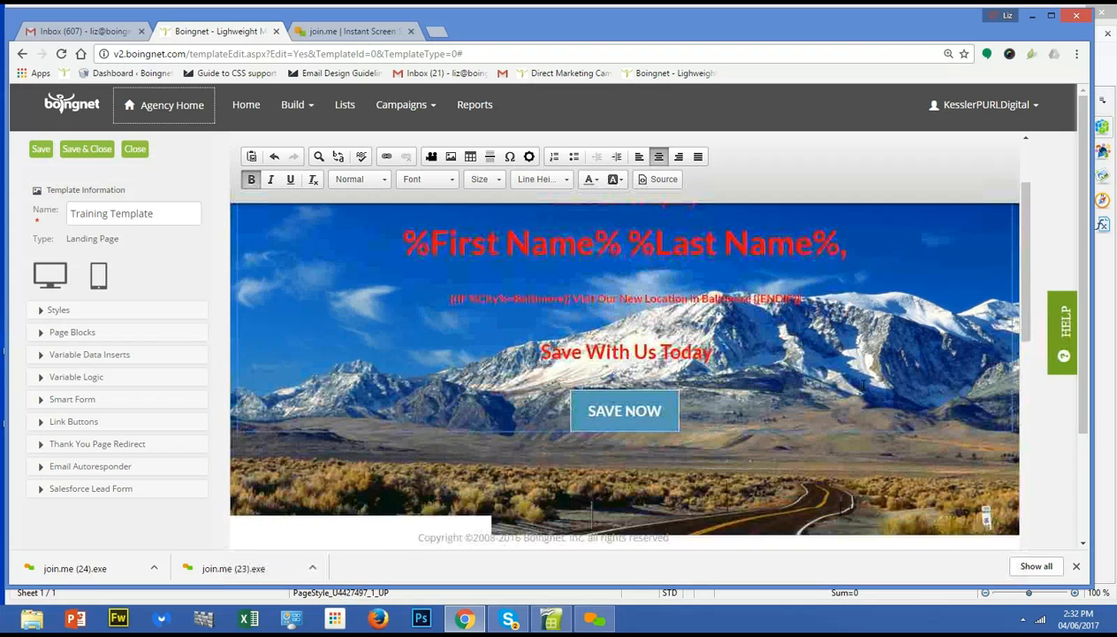
{"action": "scroll", "coordinate": [856, 382], "scroll_direction": "up", "scroll_amount": 1}
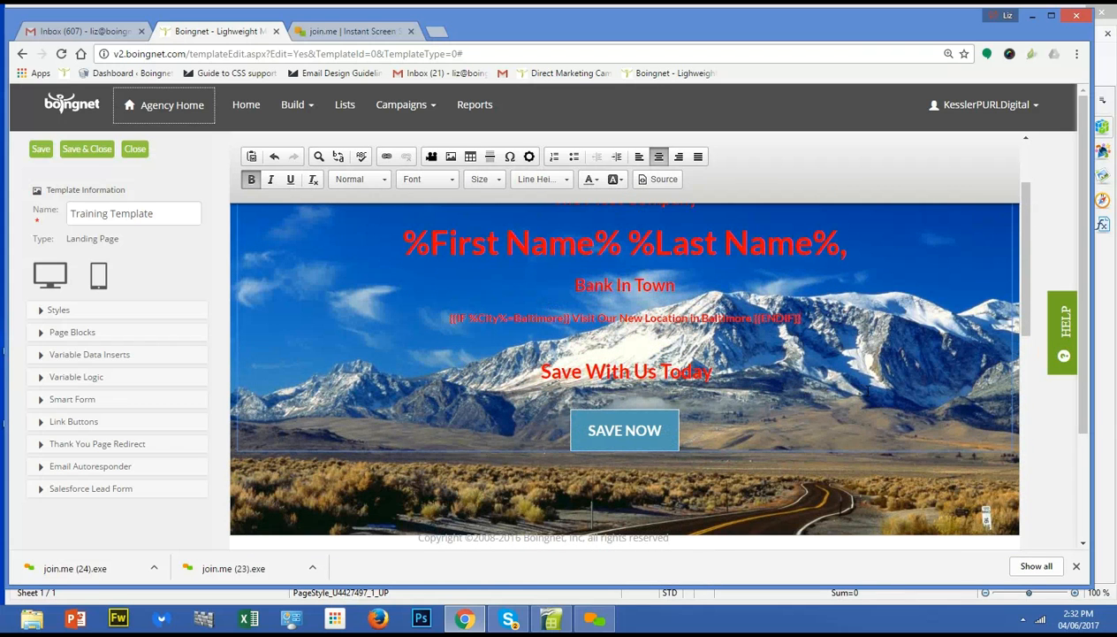
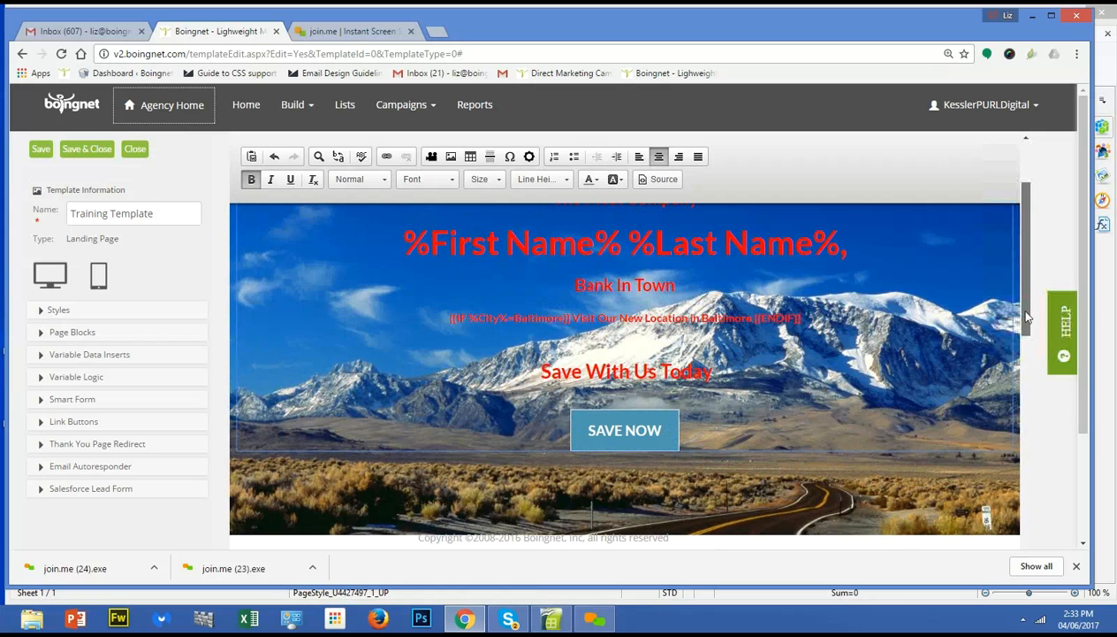
Change the text of the SAVE NOW link button below "Save With Us Today" to "Learn More!".
{"action": "scroll", "coordinate": [1028, 316], "scroll_direction": "down", "scroll_amount": 2}
{"action": "scroll", "coordinate": [1017, 309], "scroll_direction": "up", "scroll_amount": 3}
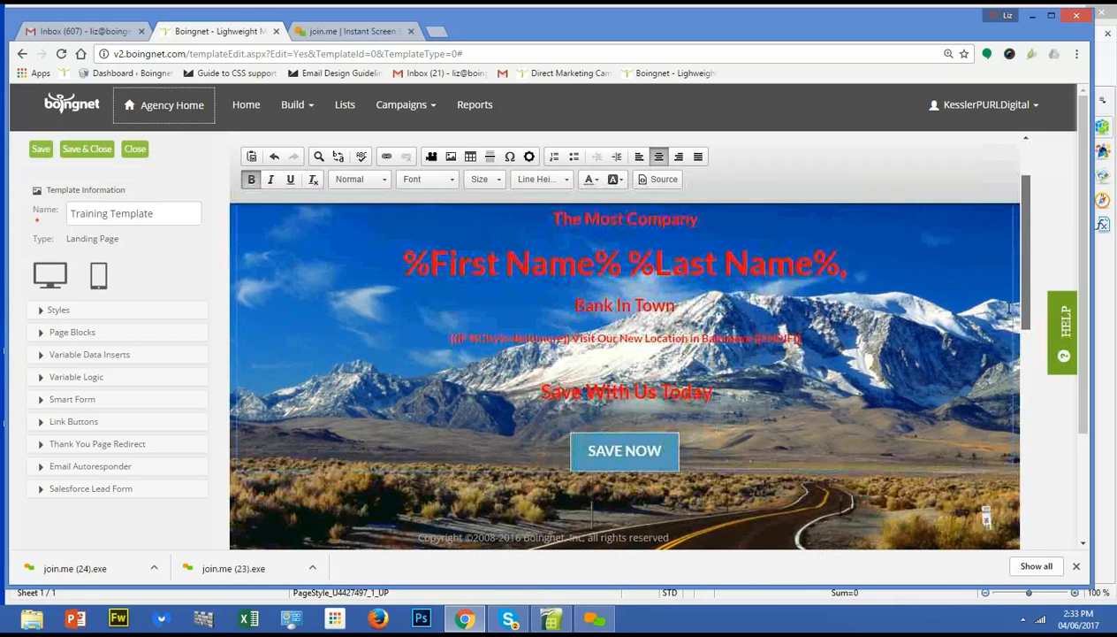
{"action": "left_click", "coordinate": [683, 449]}
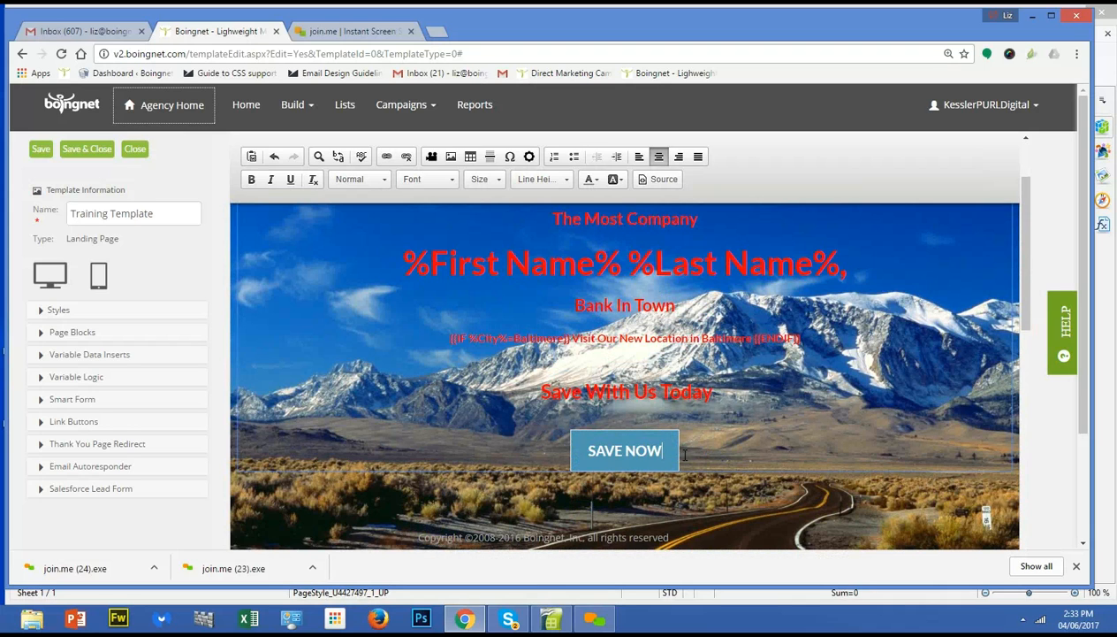
{"action": "left_click", "coordinate": [662, 448]}
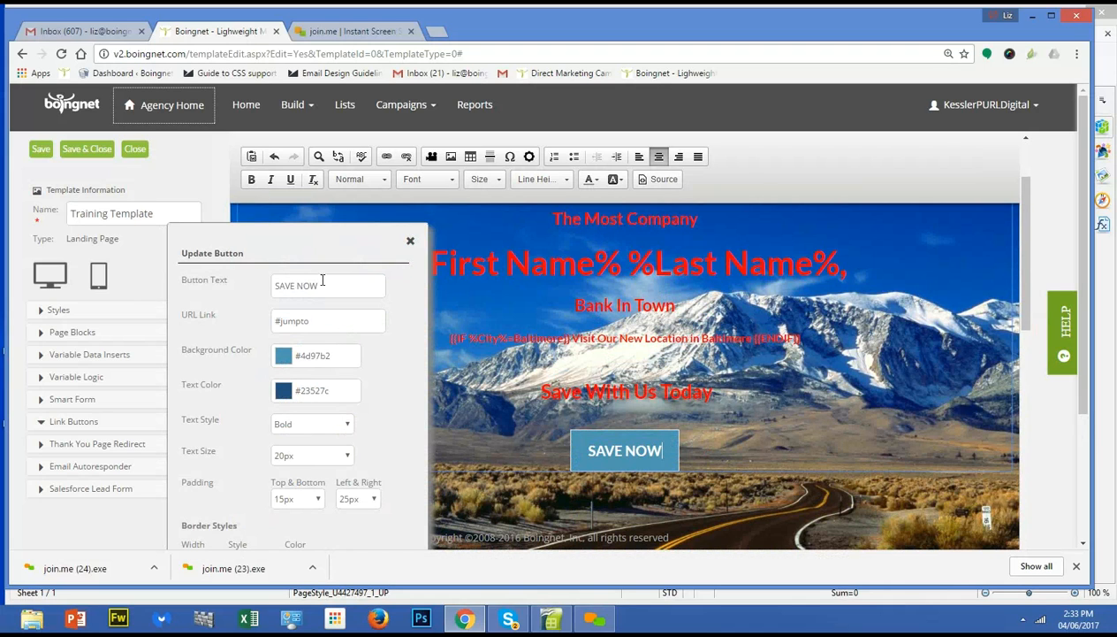
{"action": "left_click_drag", "start_coordinate": [319, 282], "coordinate": [220, 276]}
{"action": "key", "text": "BackSpace"}
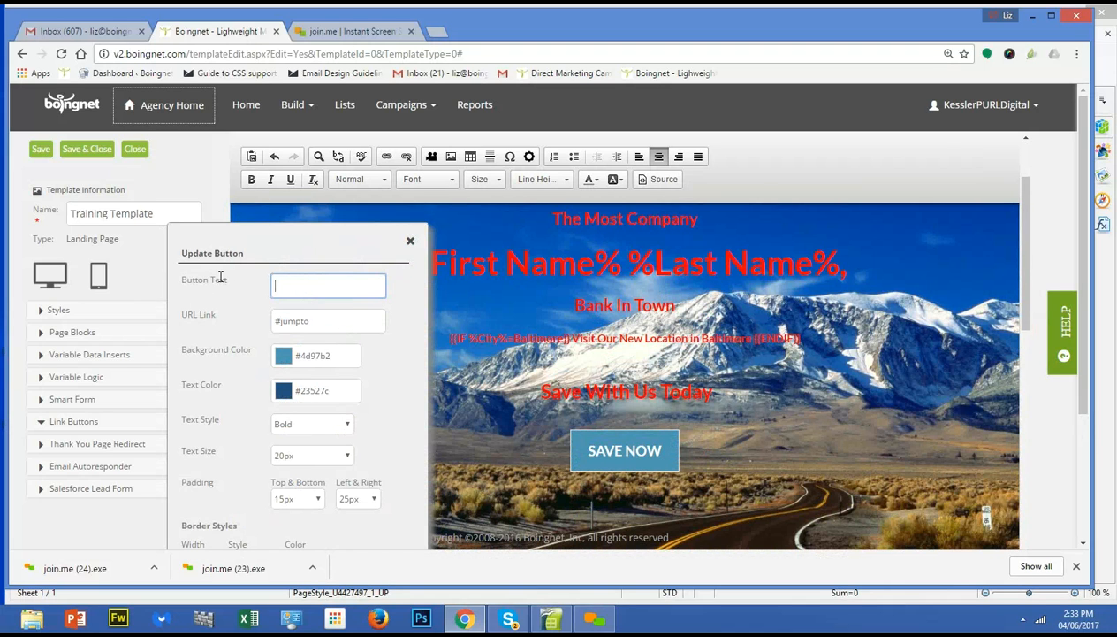
{"action": "type", "text": "Learn"}
{"action": "type", "text": " More"}
{"action": "type", "text": "~"}
Set the link button's background color to a bright orange-red.
{"action": "left_click", "coordinate": [300, 355]}
{"action": "left_click", "coordinate": [356, 376]}
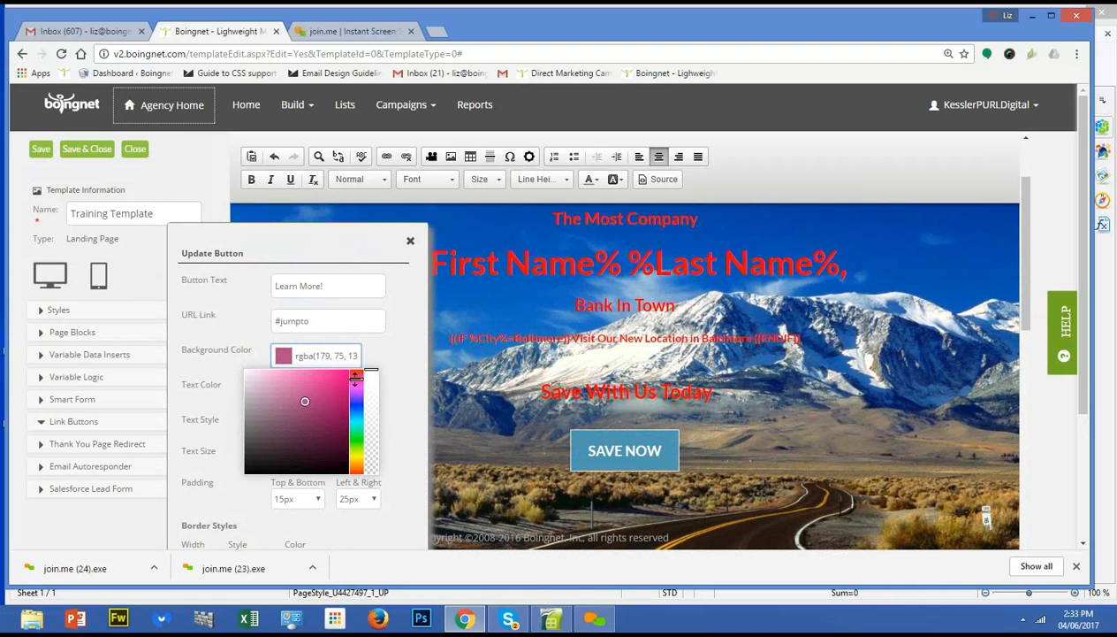
{"action": "left_click", "coordinate": [354, 461]}
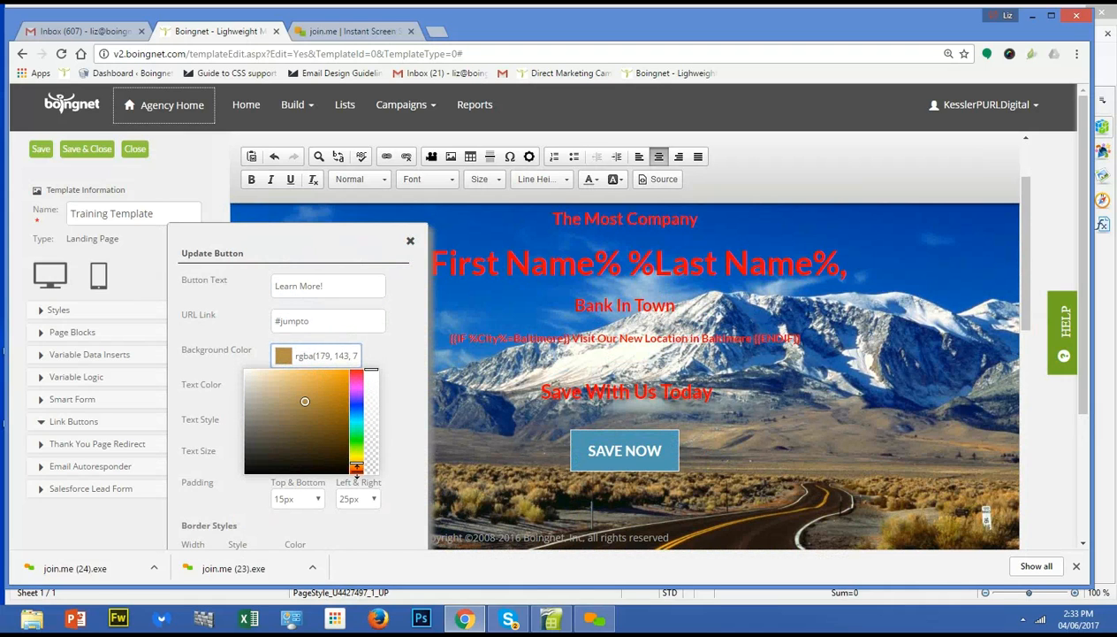
{"action": "left_click", "coordinate": [355, 471]}
{"action": "left_click", "coordinate": [331, 378]}
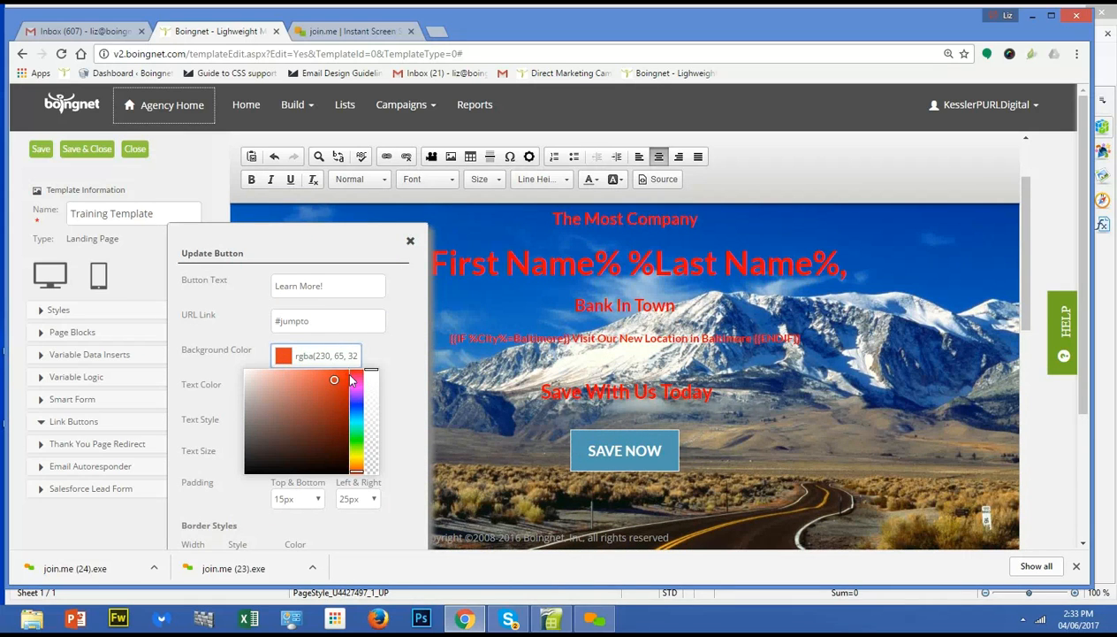
{"action": "key", "text": "Tab"}
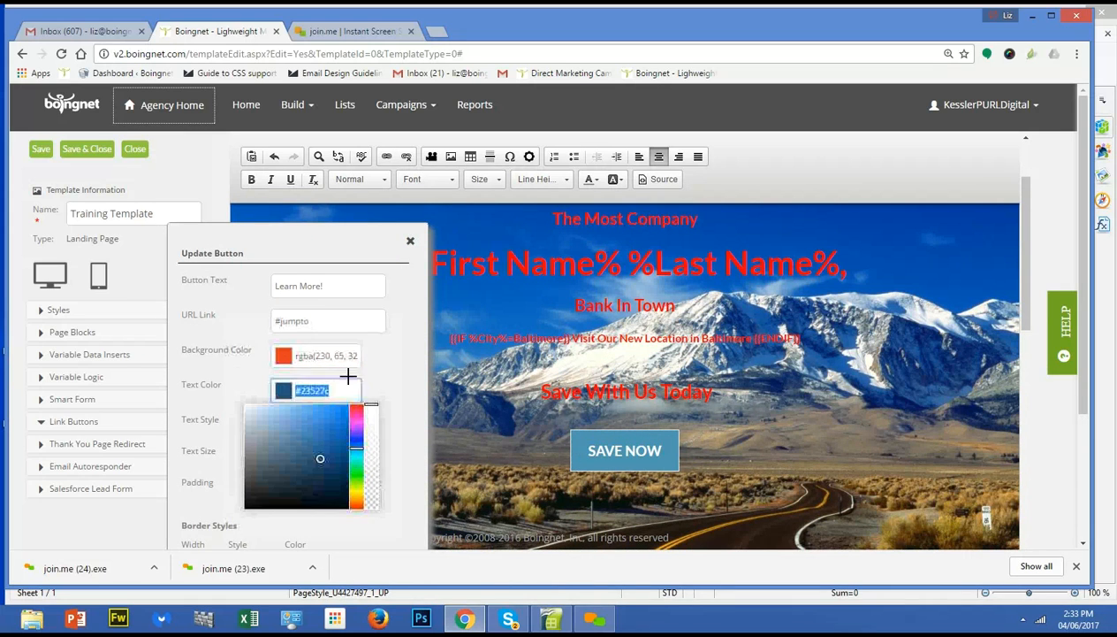
Set the link button's text color to near-white and apply the button update to the page.
{"action": "left_click", "coordinate": [302, 387]}
{"action": "left_click", "coordinate": [245, 406]}
{"action": "key", "text": "Tab"}
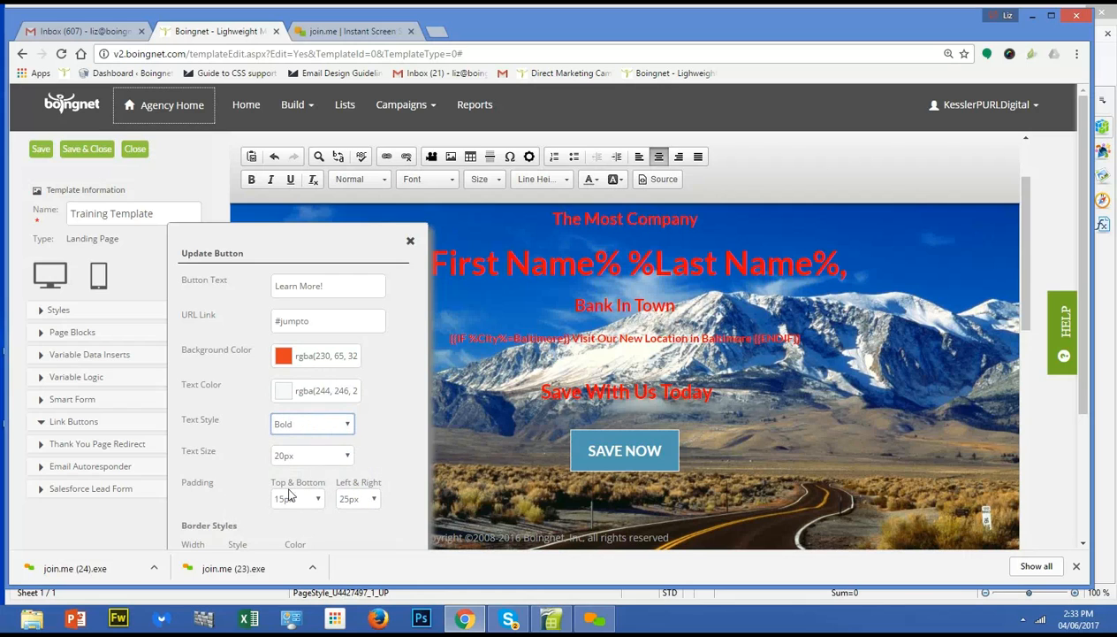
{"action": "scroll", "coordinate": [389, 482], "scroll_direction": "down", "scroll_amount": 2}
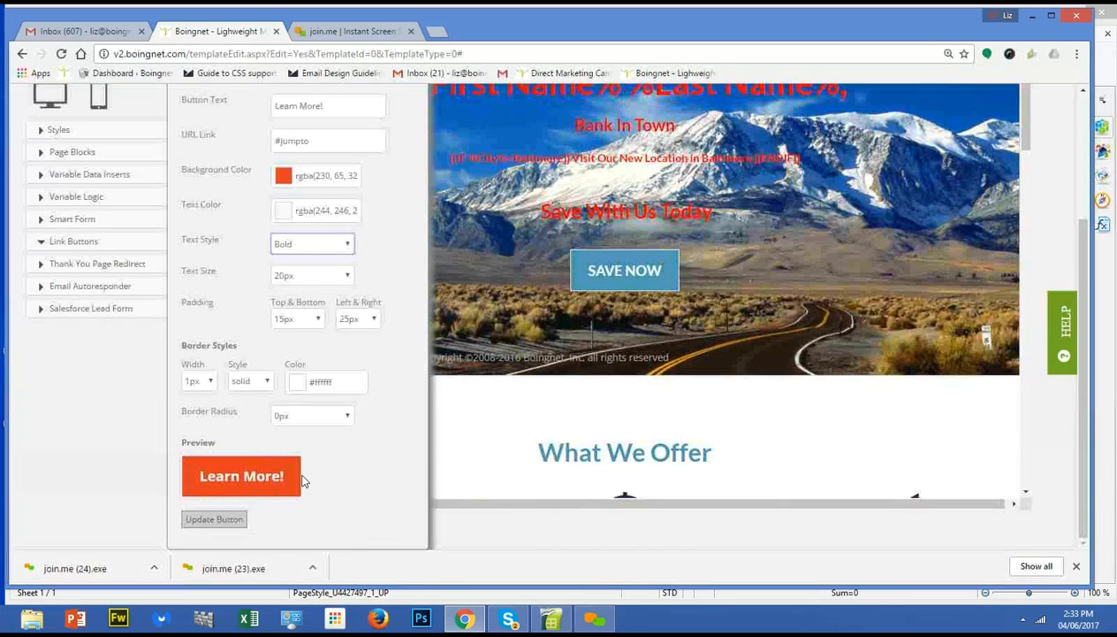
{"action": "left_click", "coordinate": [227, 519]}
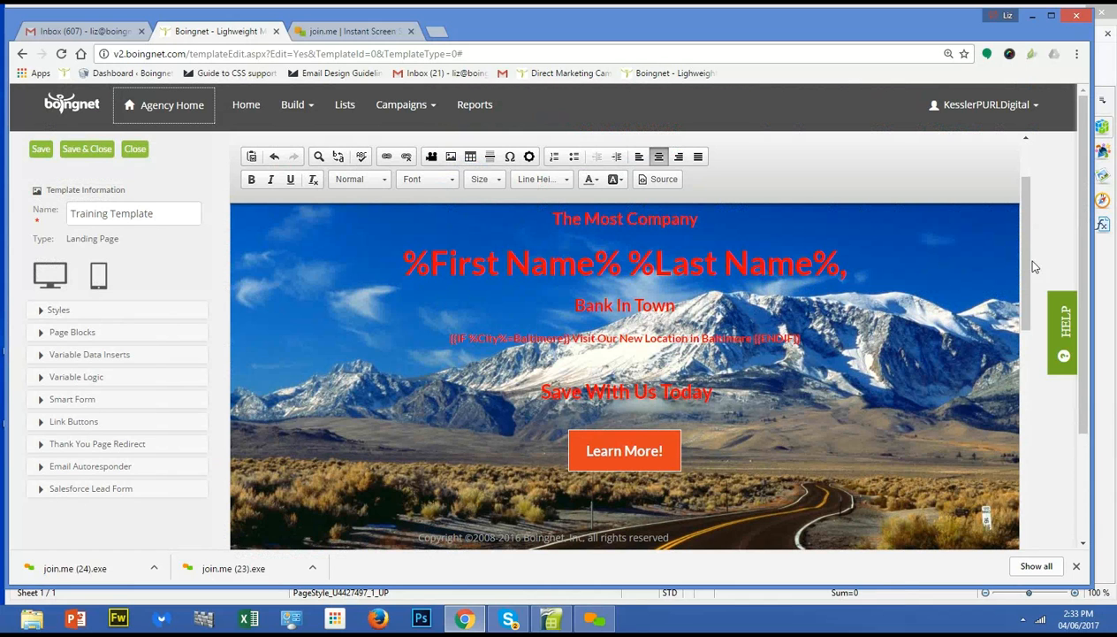
Change the "What We Offer" block's background color to orange, rgba(240, 129, 65, 1).
{"action": "left_click_drag", "start_coordinate": [1027, 267], "coordinate": [1040, 372]}
{"action": "mouse_move", "coordinate": [906, 282]}
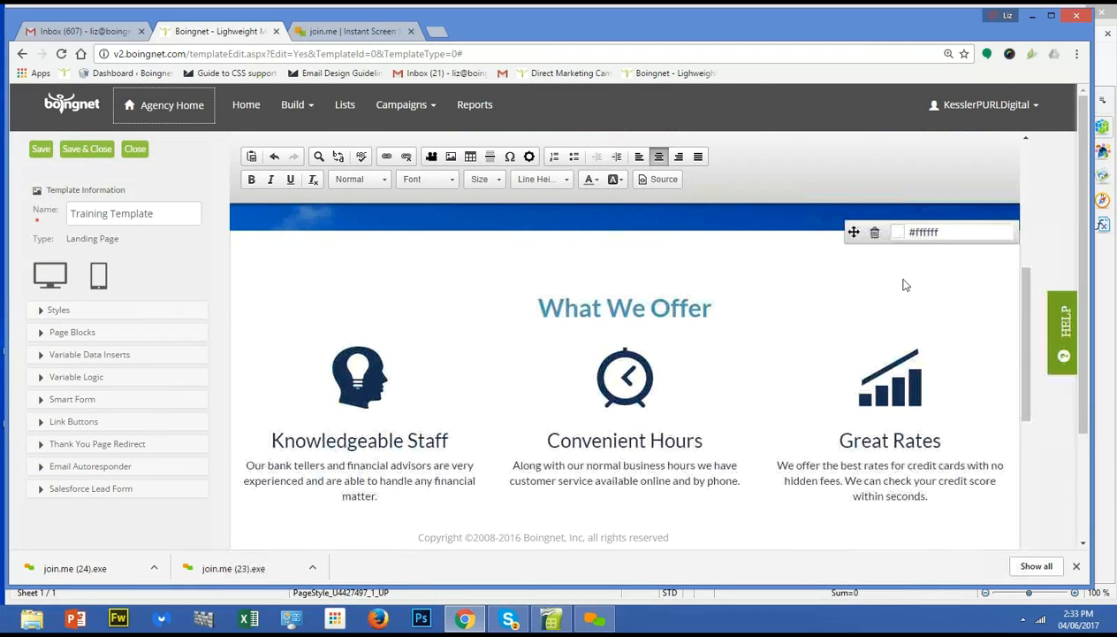
{"action": "left_click", "coordinate": [911, 231]}
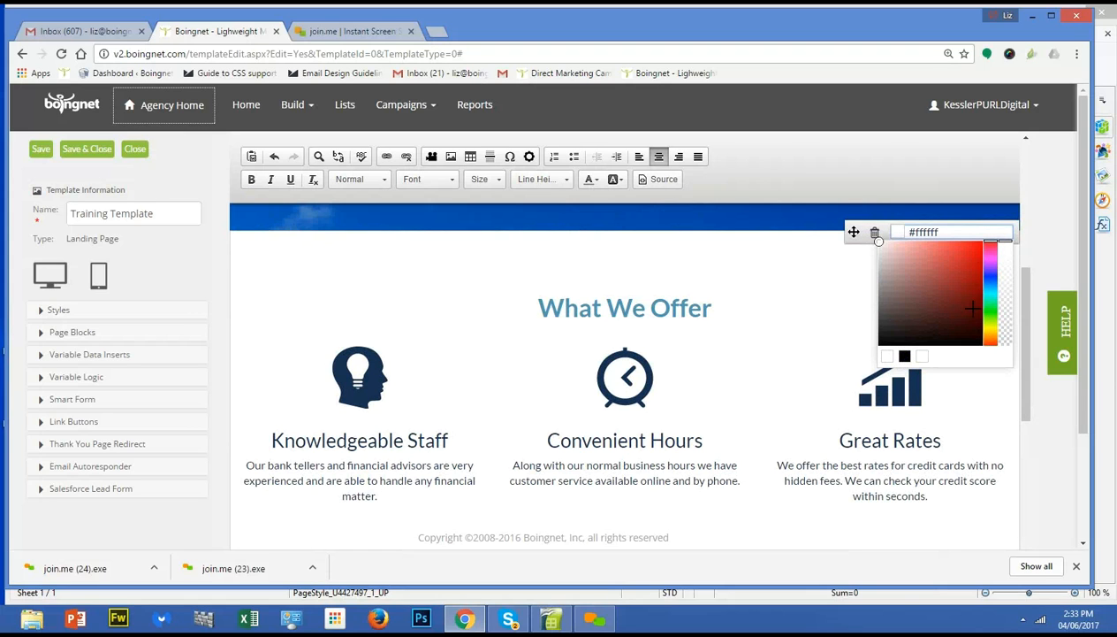
{"action": "left_click", "coordinate": [990, 338]}
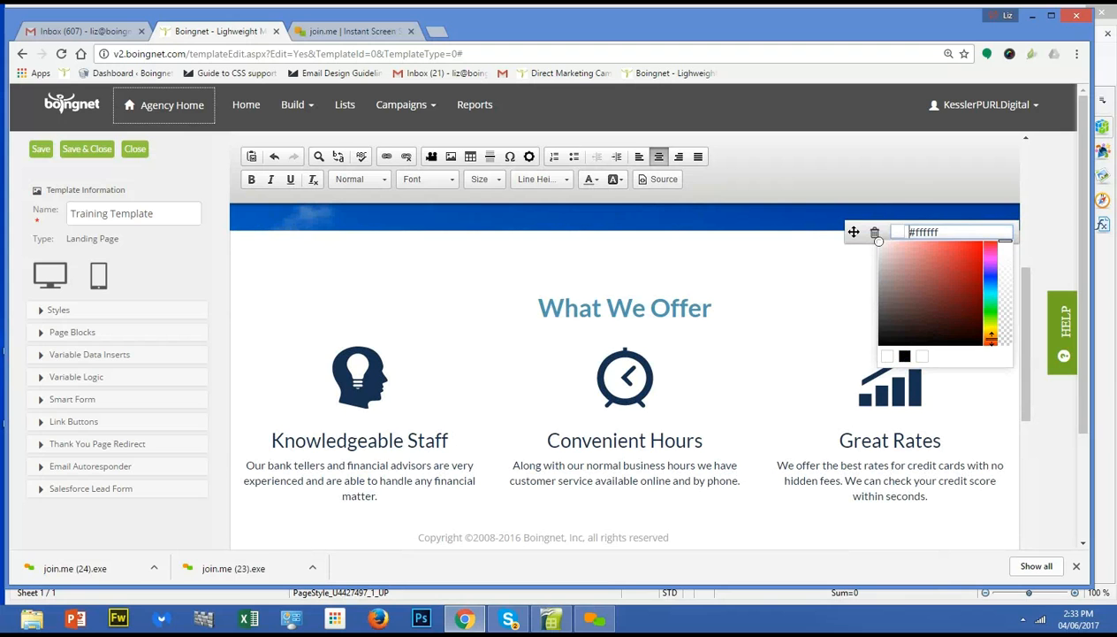
{"action": "left_click", "coordinate": [935, 246]}
{"action": "left_click", "coordinate": [953, 246]}
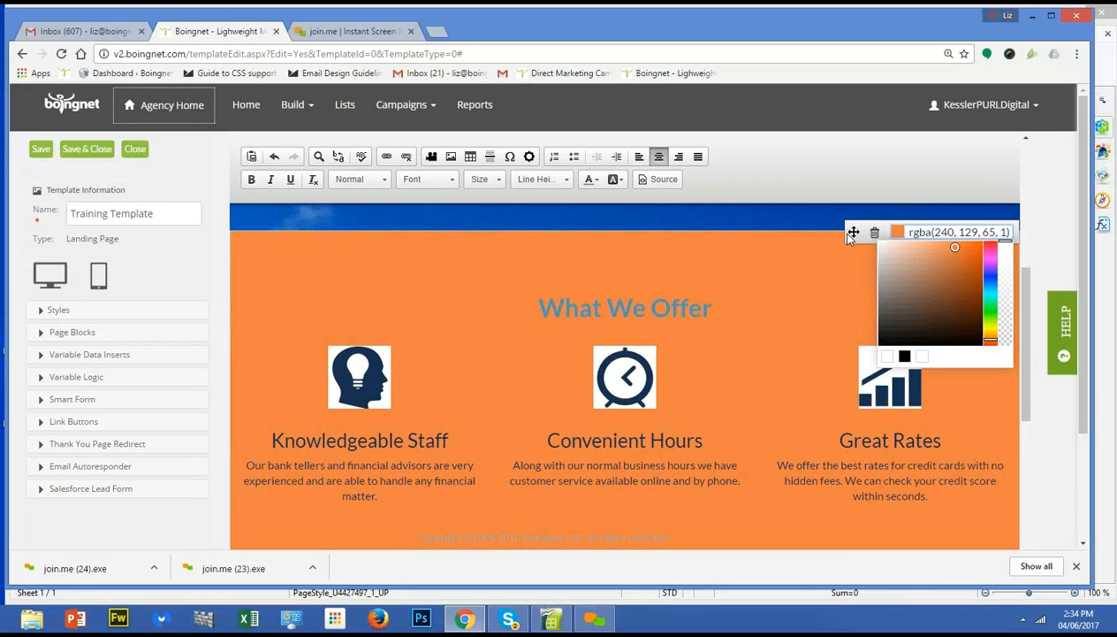
{"action": "mouse_move", "coordinate": [853, 231]}
{"action": "left_mouse_down"}
{"action": "mouse_move", "coordinate": [831, 415]}
{"action": "mouse_move", "coordinate": [860, 306]}
{"action": "mouse_move", "coordinate": [854, 231]}
{"action": "left_mouse_up"}
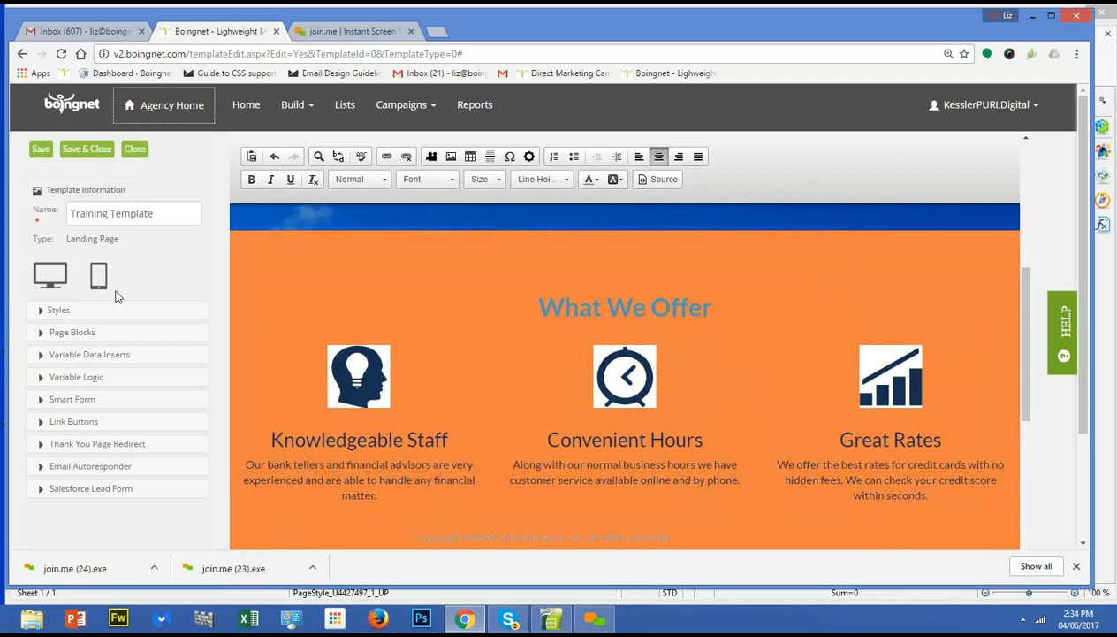
Add a single-column full-width page block with the light blue background #8AB2E6.
{"action": "scroll", "coordinate": [397, 335], "scroll_direction": "down", "scroll_amount": 3}
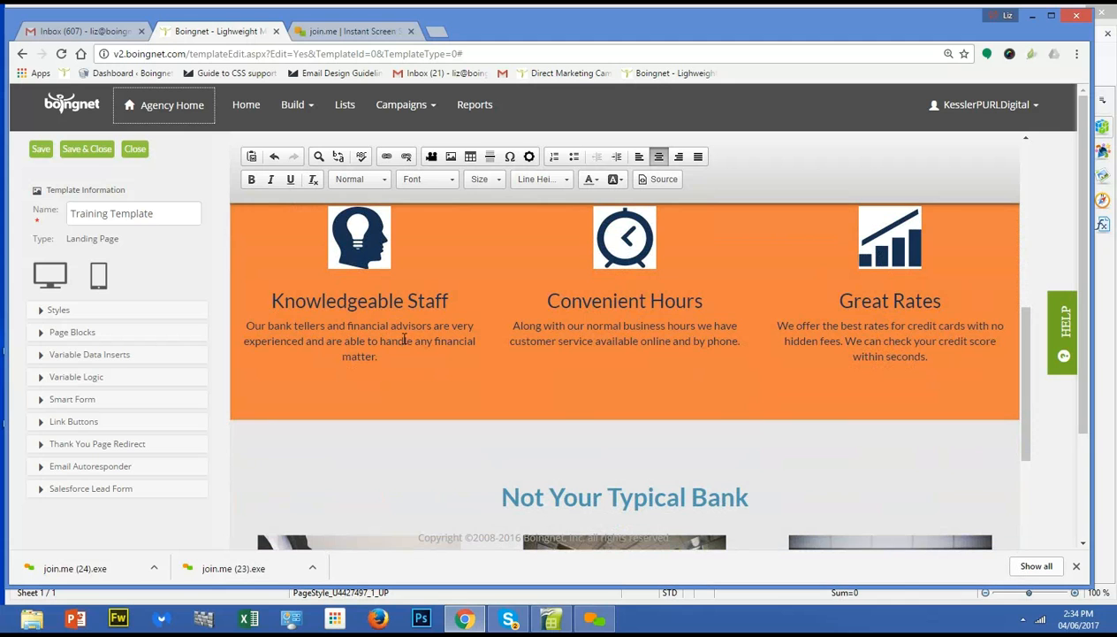
{"action": "scroll", "coordinate": [398, 334], "scroll_direction": "down", "scroll_amount": 3}
{"action": "scroll", "coordinate": [336, 305], "scroll_direction": "up", "scroll_amount": 2}
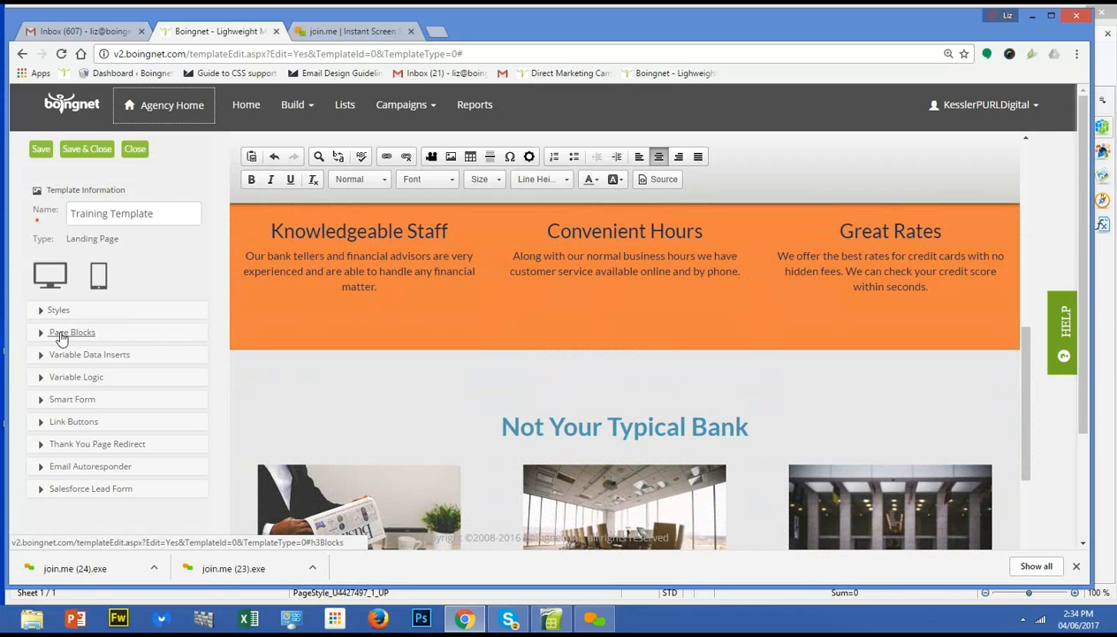
{"action": "left_click", "coordinate": [61, 338]}
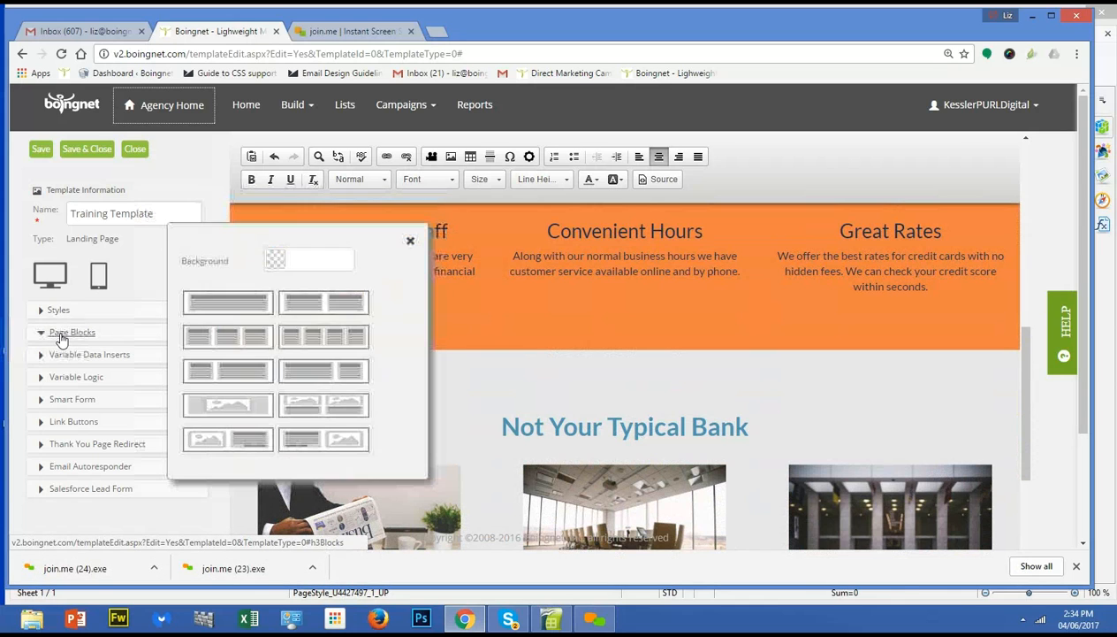
{"action": "left_click", "coordinate": [297, 258]}
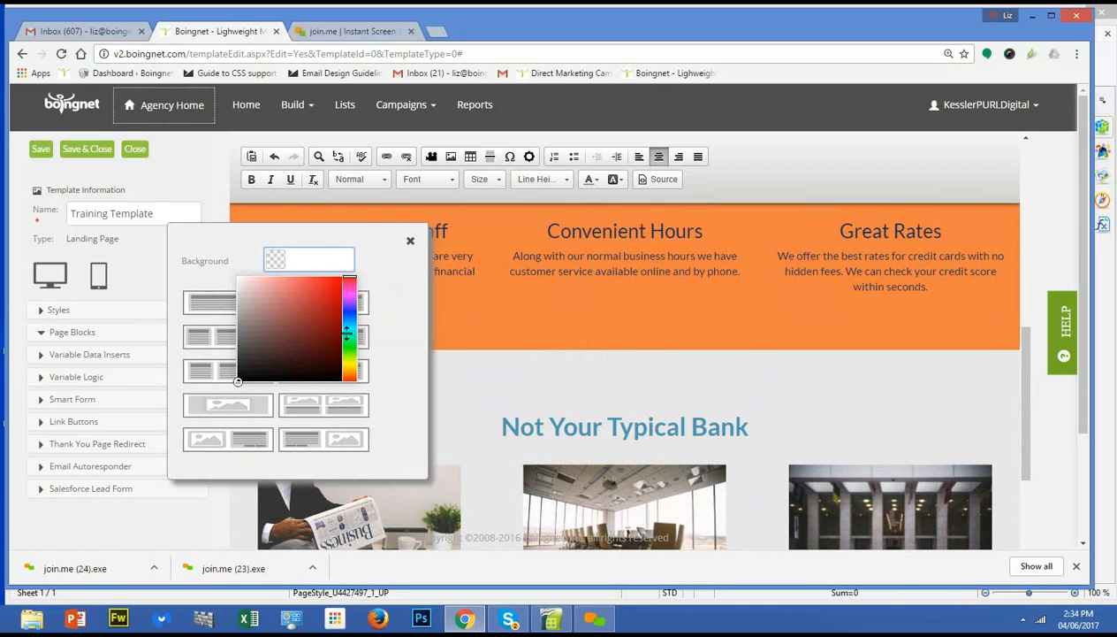
{"action": "left_click", "coordinate": [350, 315]}
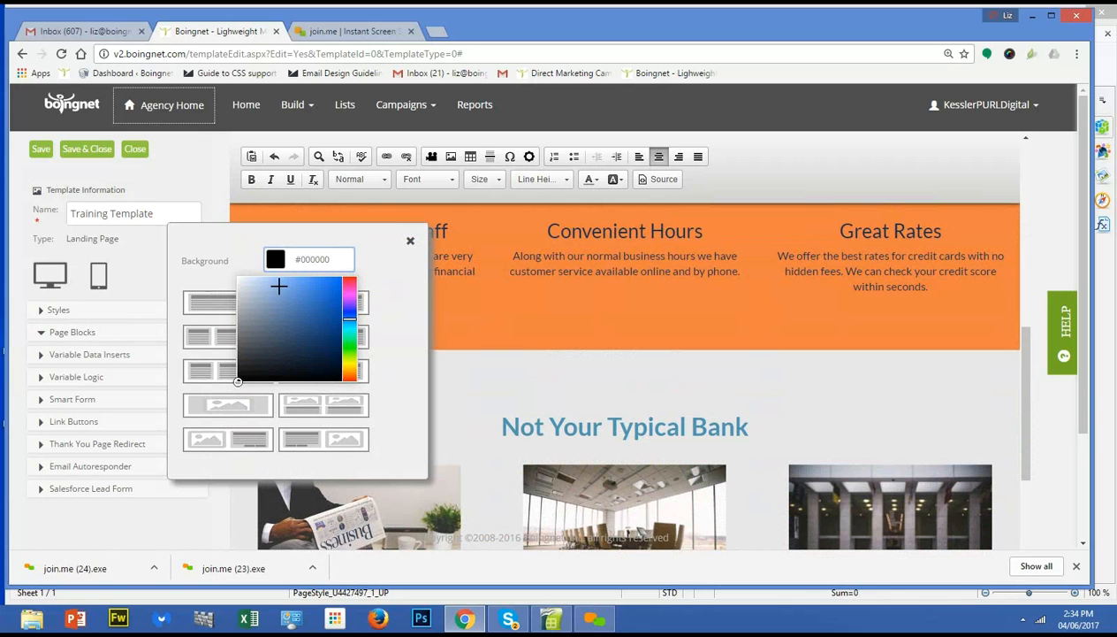
{"action": "left_click", "coordinate": [280, 286]}
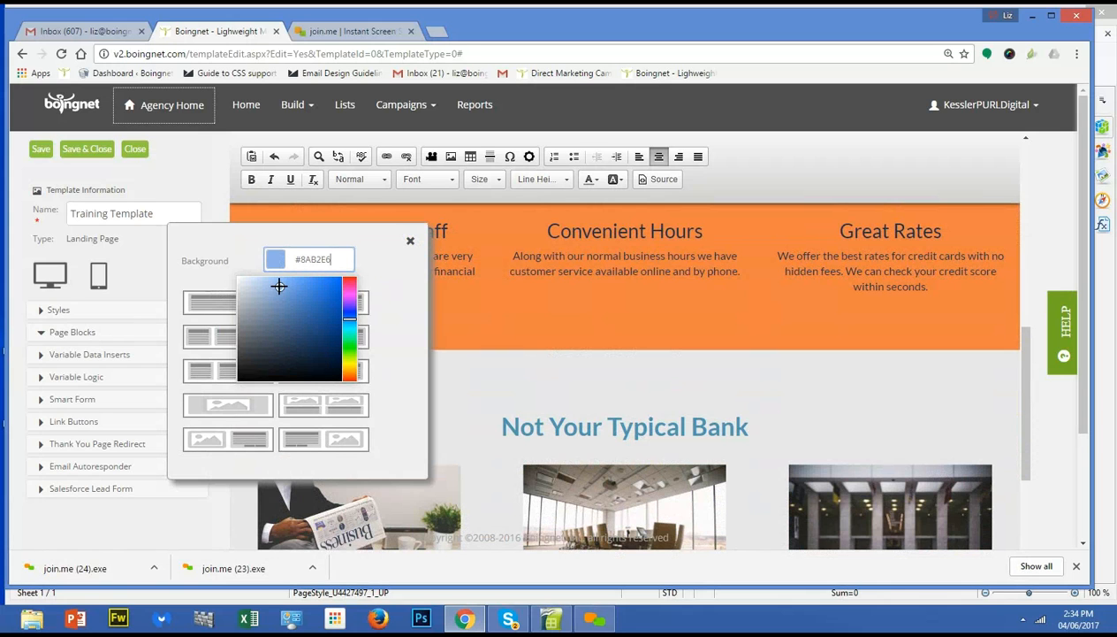
{"action": "left_click", "coordinate": [228, 274]}
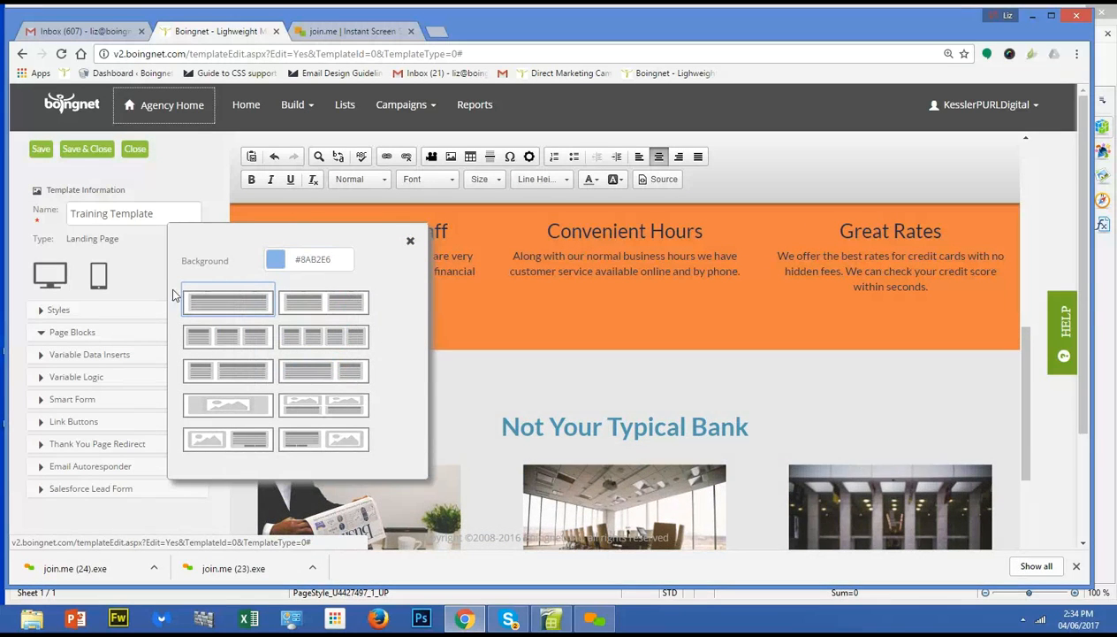
{"action": "left_click", "coordinate": [209, 310]}
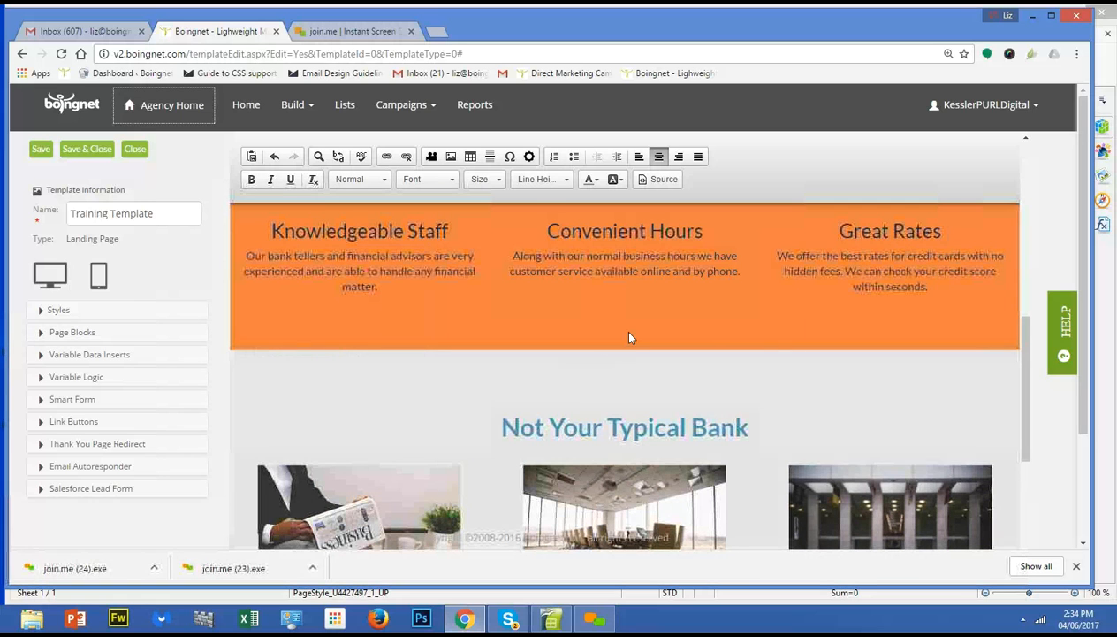
Move the new light blue Full Width block from the end of the page to just above the contact footer.
{"action": "scroll", "coordinate": [1010, 410], "scroll_direction": "down", "scroll_amount": 5}
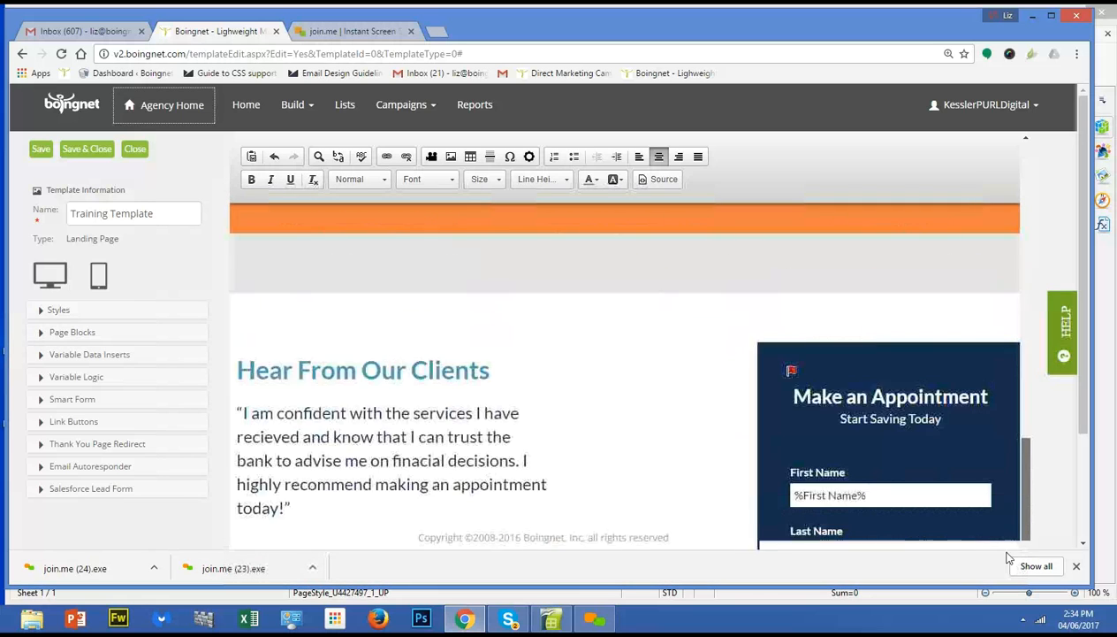
{"action": "scroll", "coordinate": [757, 486], "scroll_direction": "down", "scroll_amount": 2}
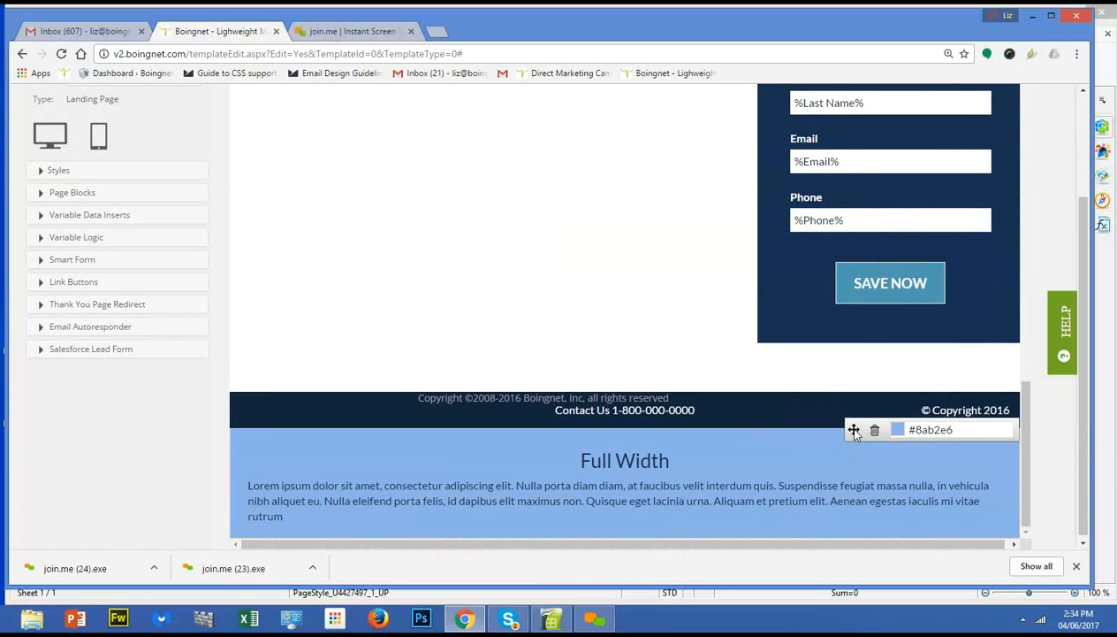
{"action": "left_click_drag", "start_coordinate": [854, 430], "coordinate": [851, 156]}
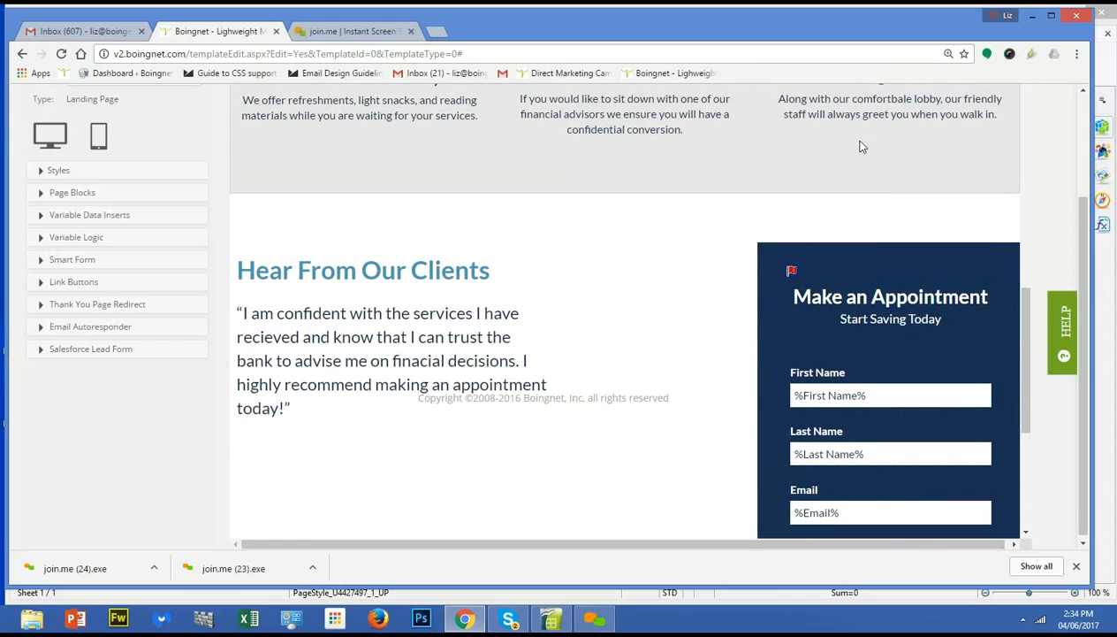
{"action": "scroll", "coordinate": [849, 378], "scroll_direction": "down", "scroll_amount": 4}
{"action": "mouse_move", "coordinate": [813, 424]}
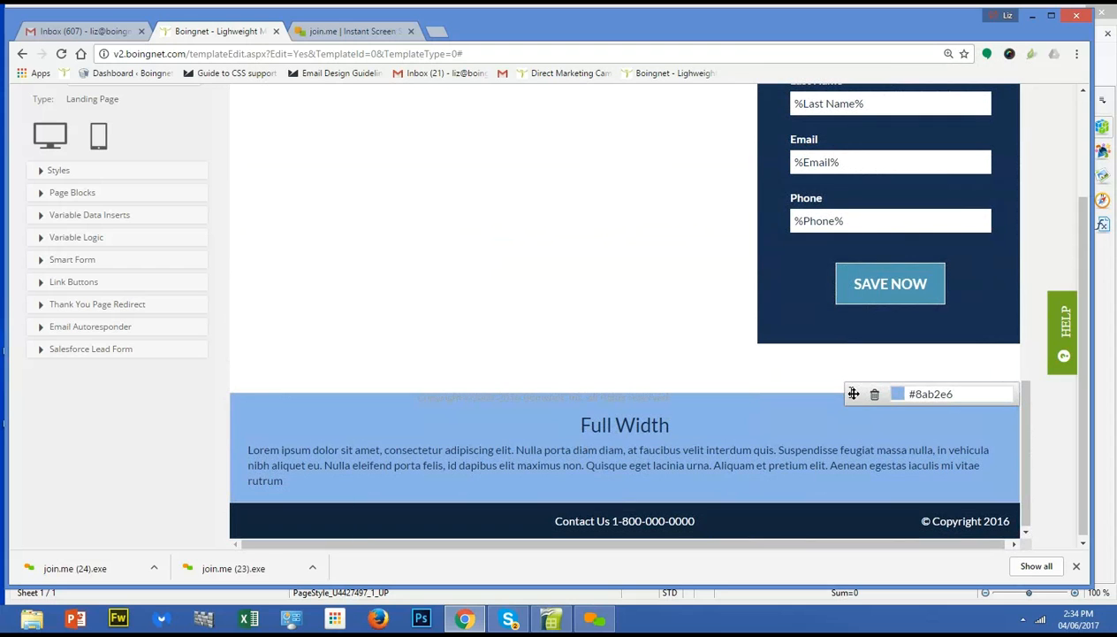
{"action": "scroll", "coordinate": [854, 397], "scroll_direction": "up", "scroll_amount": 4}
{"action": "scroll", "coordinate": [855, 336], "scroll_direction": "up", "scroll_amount": 4}
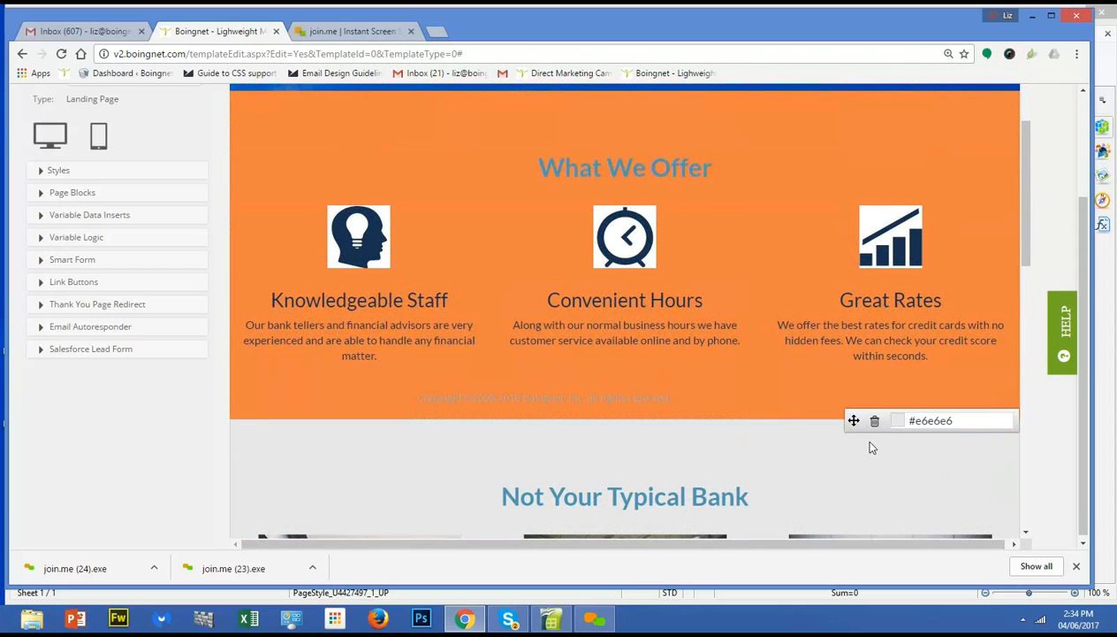
{"action": "scroll", "coordinate": [955, 492], "scroll_direction": "down", "scroll_amount": 12}
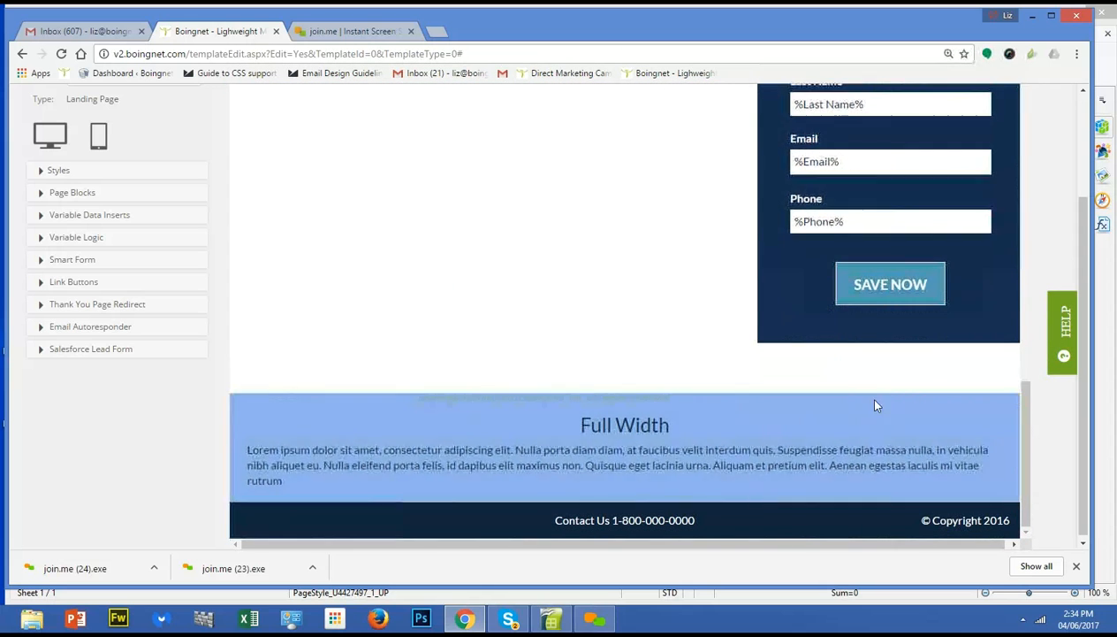
{"action": "mouse_move", "coordinate": [854, 396]}
{"action": "scroll", "coordinate": [854, 396], "scroll_direction": "up", "scroll_amount": 3}
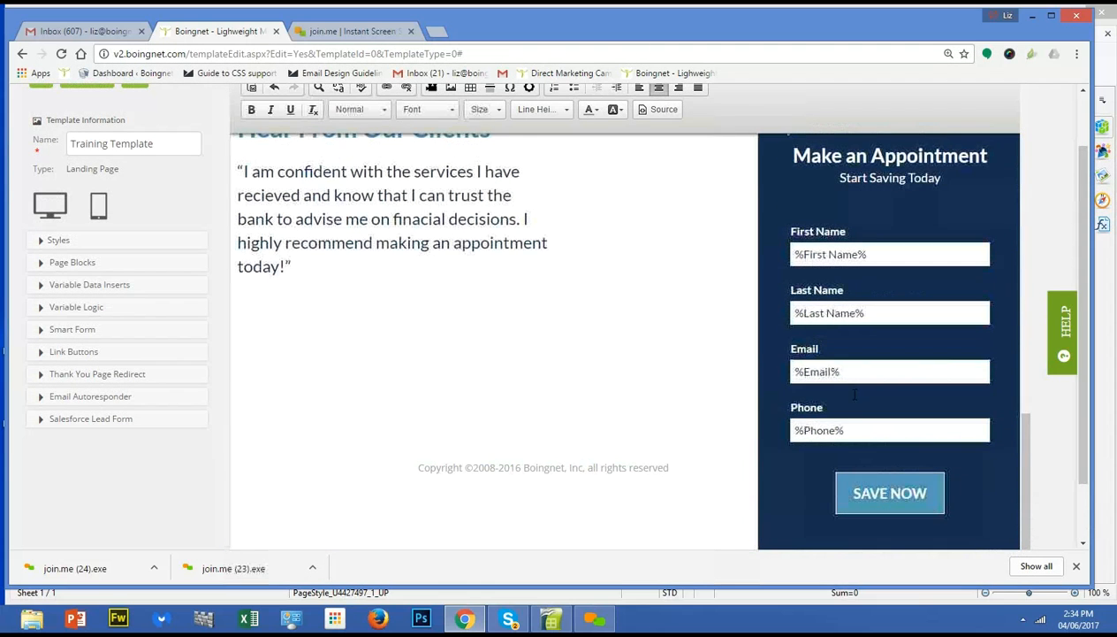
Look over the page from the "Not Your Typical Bank" block down to the light blue Full Width block.
{"action": "scroll", "coordinate": [854, 395], "scroll_direction": "up", "scroll_amount": 5}
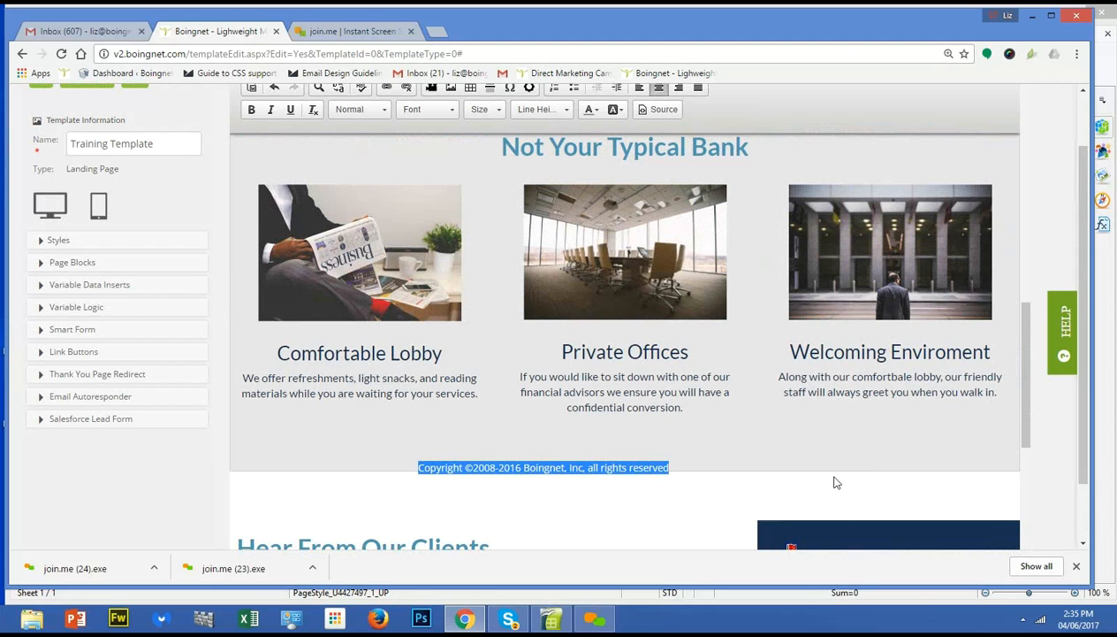
{"action": "scroll", "coordinate": [835, 444], "scroll_direction": "down", "scroll_amount": 1}
{"action": "scroll", "coordinate": [842, 445], "scroll_direction": "down", "scroll_amount": 3}
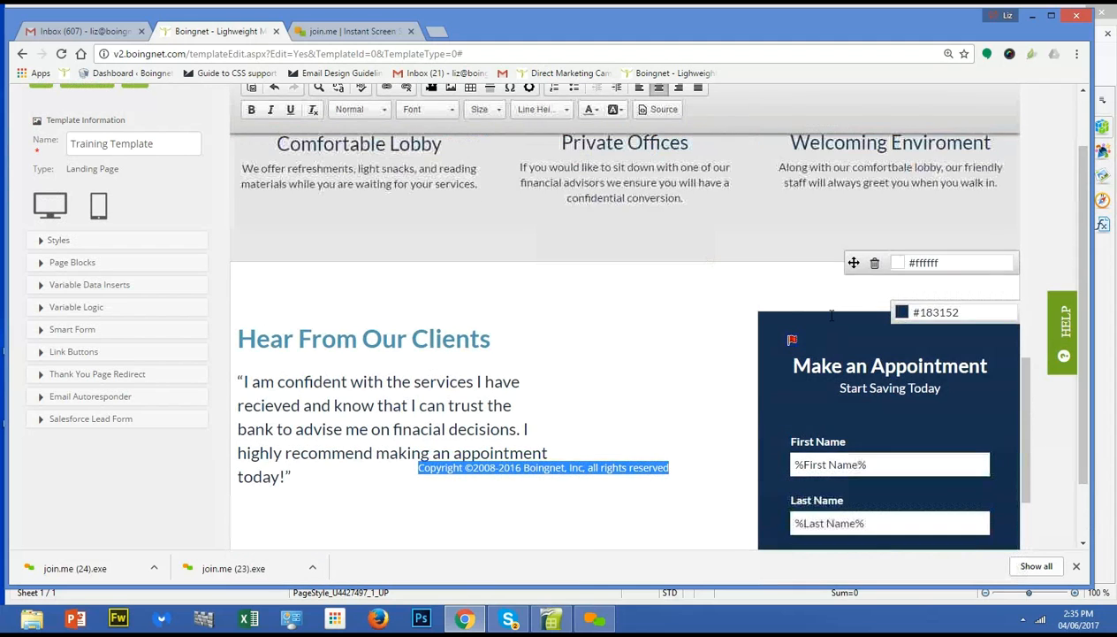
{"action": "left_click", "coordinate": [818, 257]}
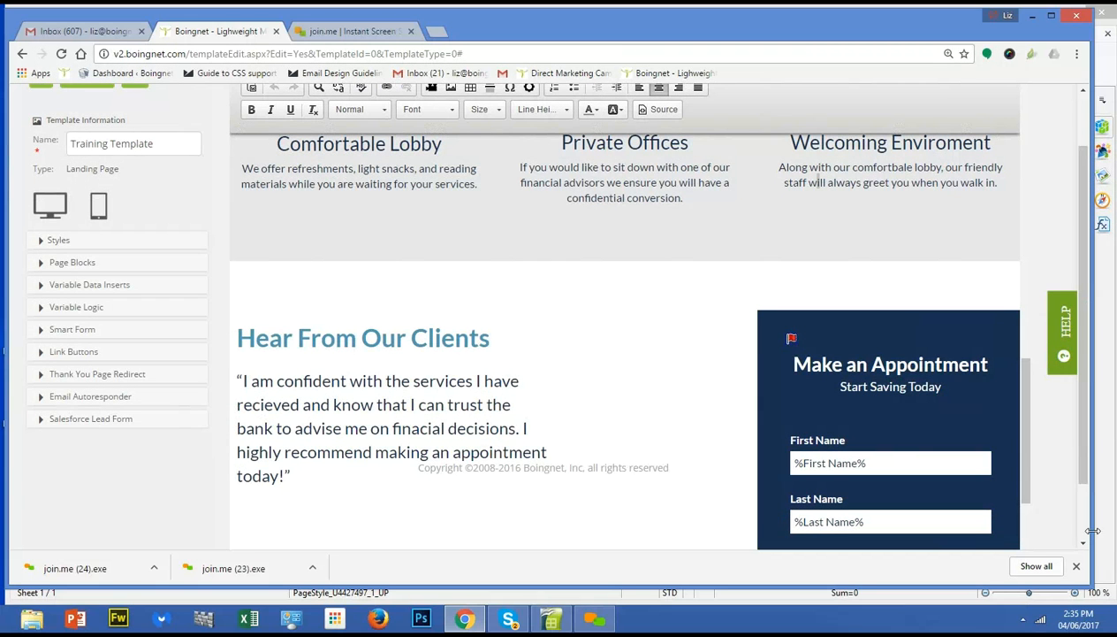
{"action": "left_click_drag", "start_coordinate": [1084, 478], "coordinate": [1084, 564]}
{"action": "left_click_drag", "start_coordinate": [1029, 419], "coordinate": [1022, 544]}
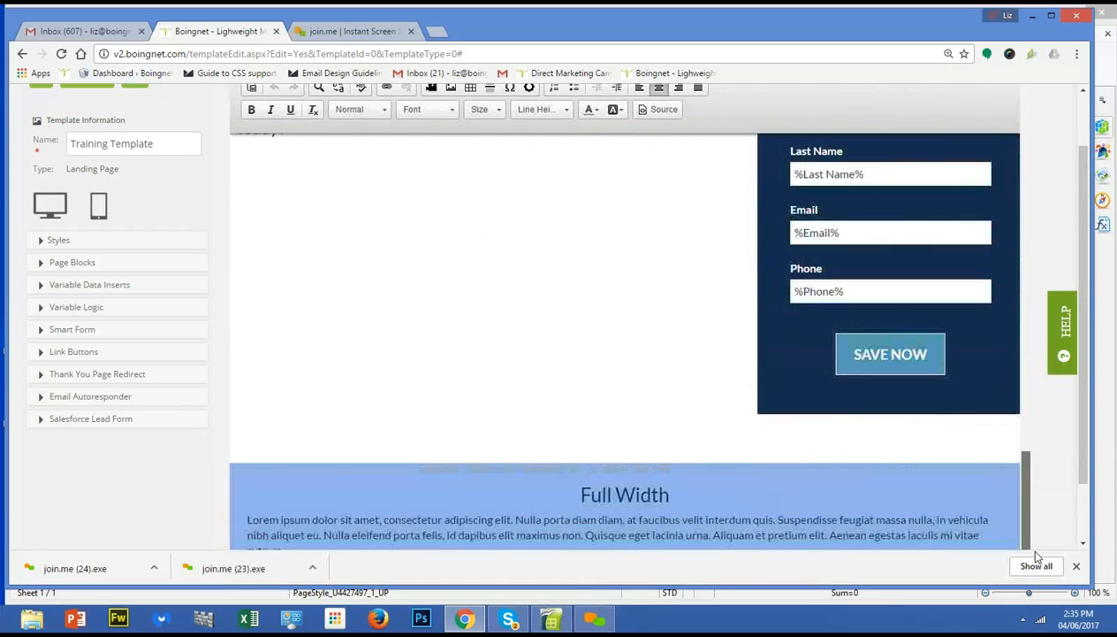
{"action": "mouse_move", "coordinate": [977, 493]}
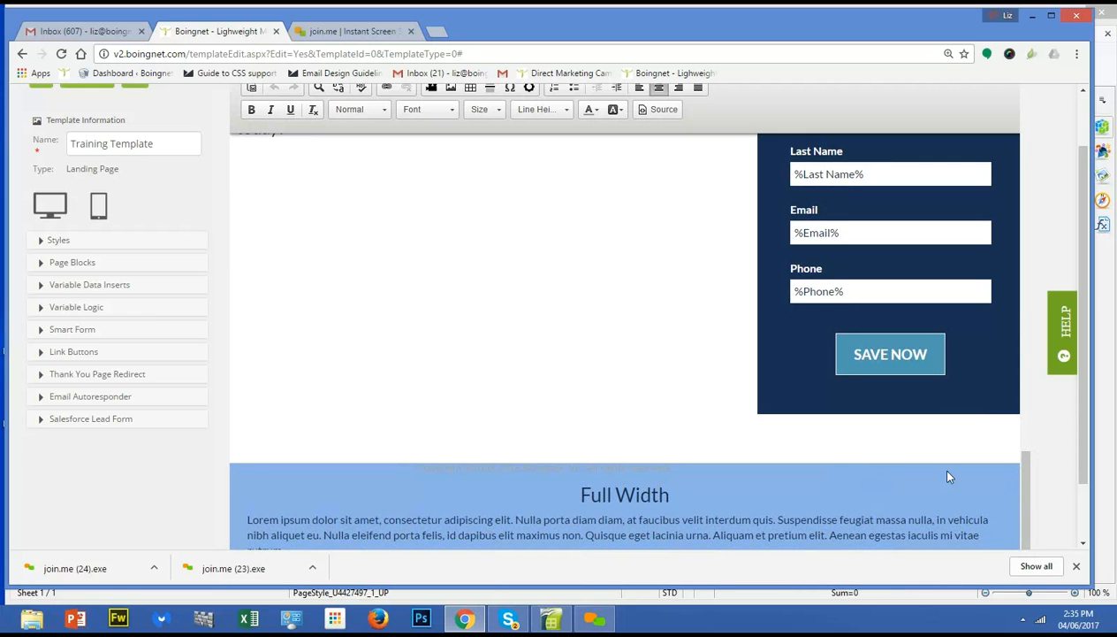
Delete the "Not Your Typical Bank" block from the landing page.
{"action": "left_click_drag", "start_coordinate": [1021, 495], "coordinate": [1047, 130]}
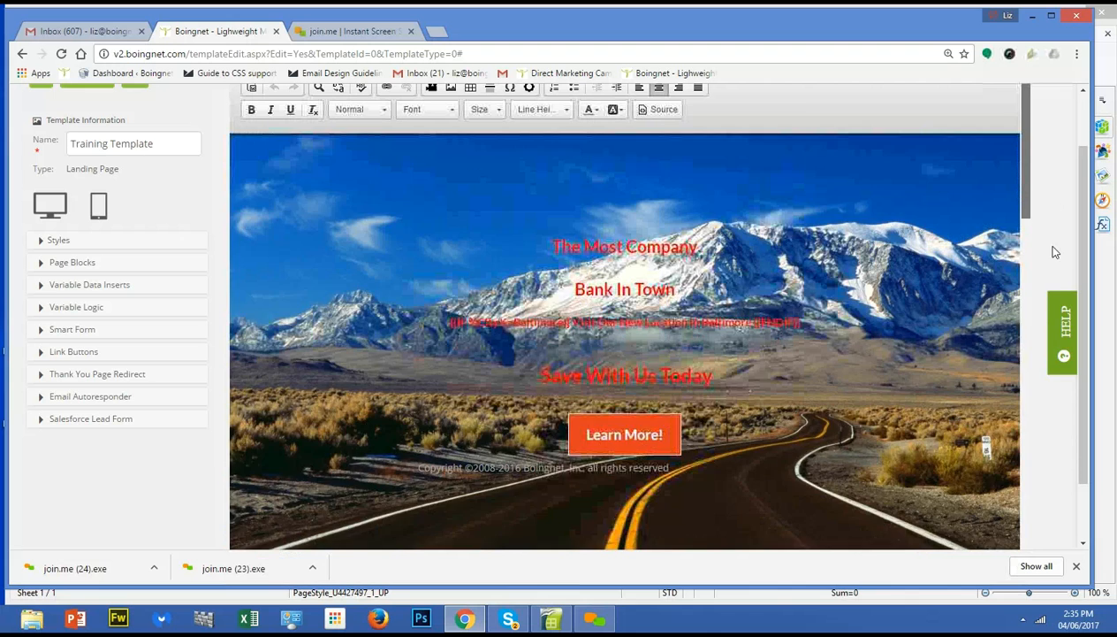
{"action": "left_click_drag", "start_coordinate": [1054, 252], "coordinate": [1056, 328]}
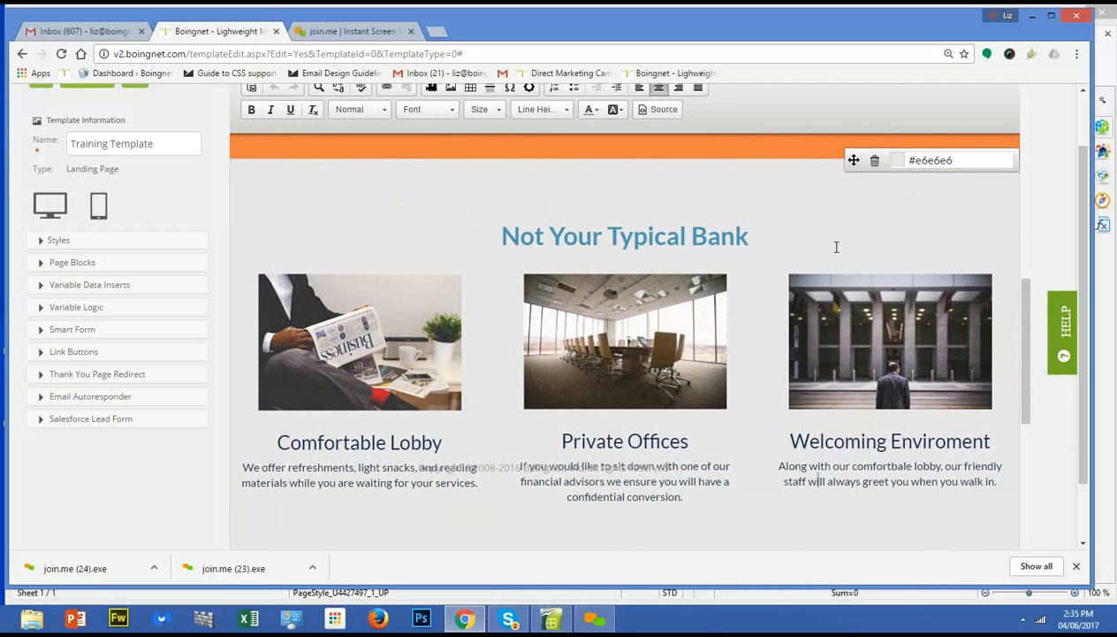
{"action": "left_click", "coordinate": [837, 246]}
{"action": "left_click", "coordinate": [874, 162]}
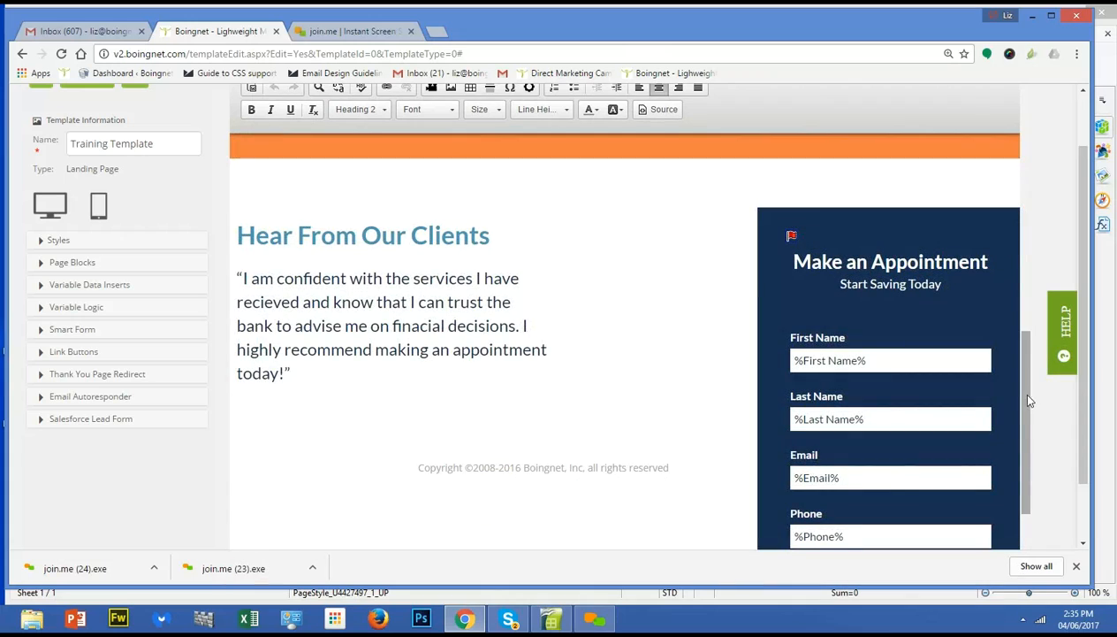
Insert a thank-you page redirect to %pURL%/ThankYou in the appointment form near the SAVE NOW button and save the template.
{"action": "left_click_drag", "start_coordinate": [1028, 395], "coordinate": [1030, 288]}
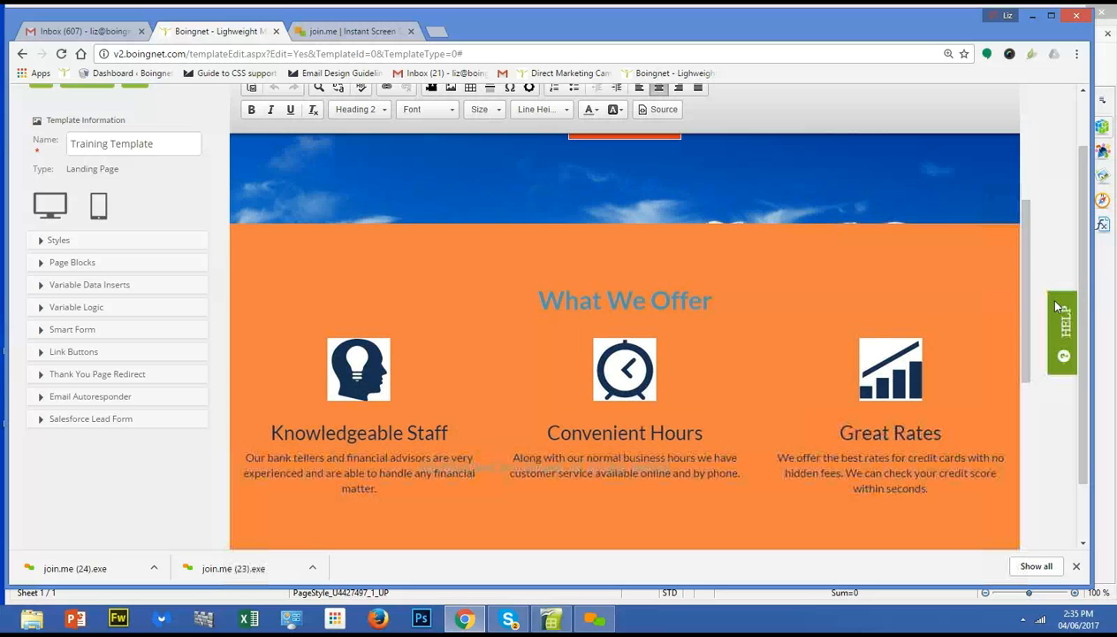
{"action": "left_click_drag", "start_coordinate": [1025, 304], "coordinate": [1027, 354]}
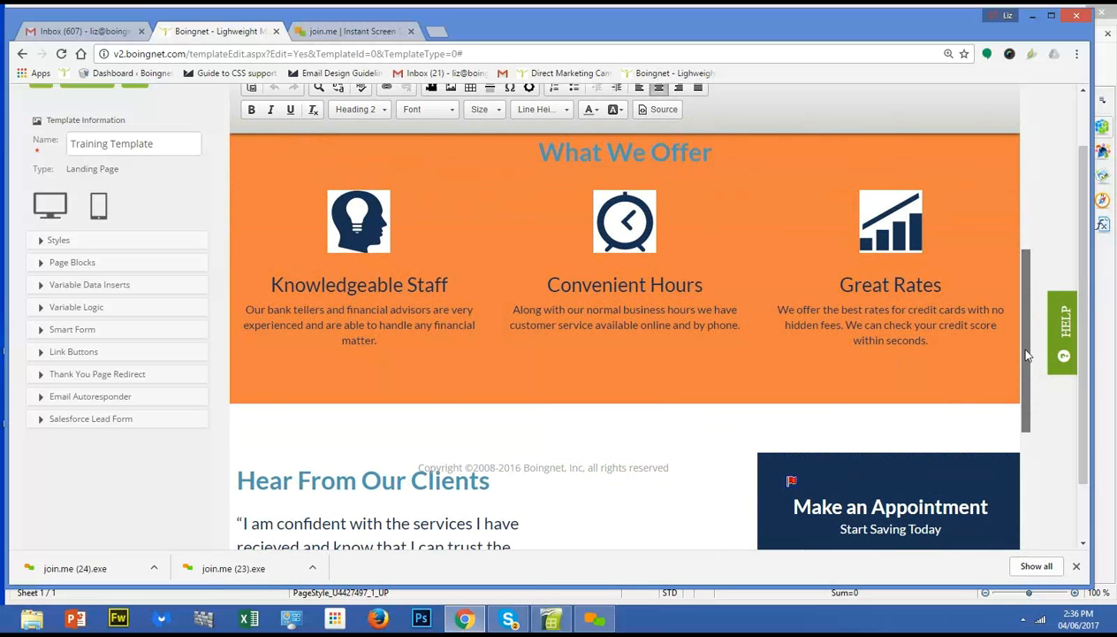
{"action": "left_click_drag", "start_coordinate": [1028, 354], "coordinate": [1035, 315]}
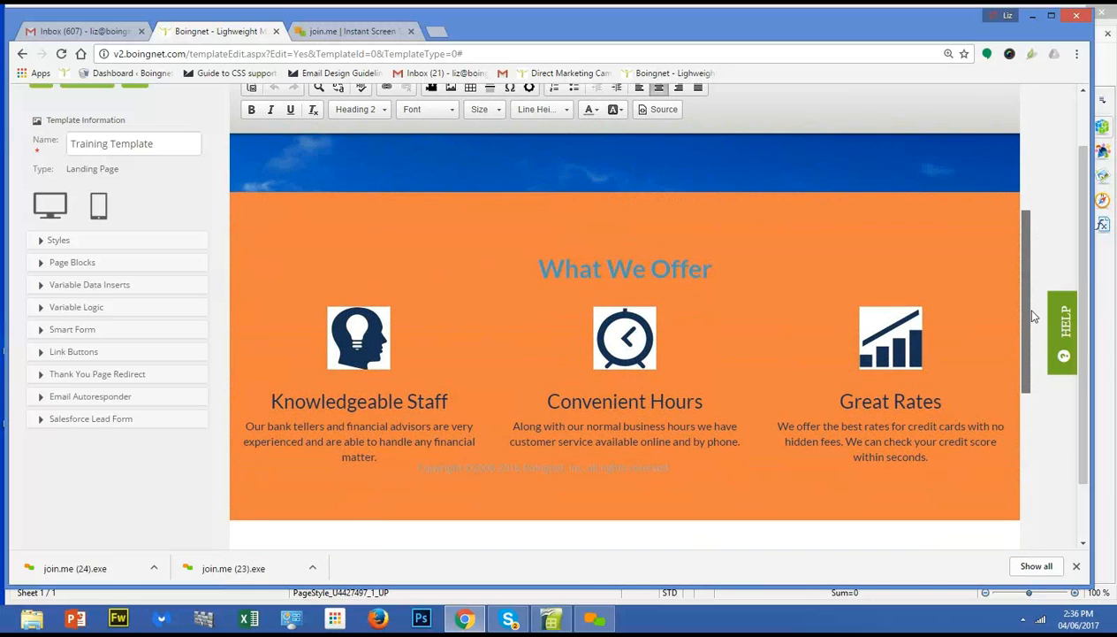
{"action": "left_click_drag", "start_coordinate": [1034, 315], "coordinate": [1016, 477]}
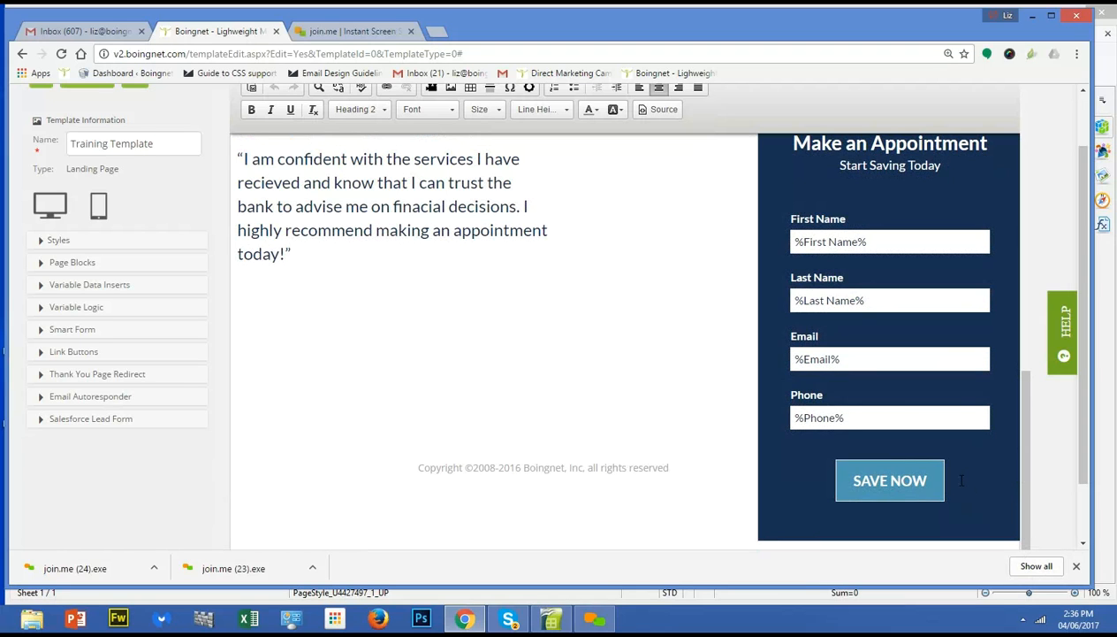
{"action": "left_click", "coordinate": [956, 485]}
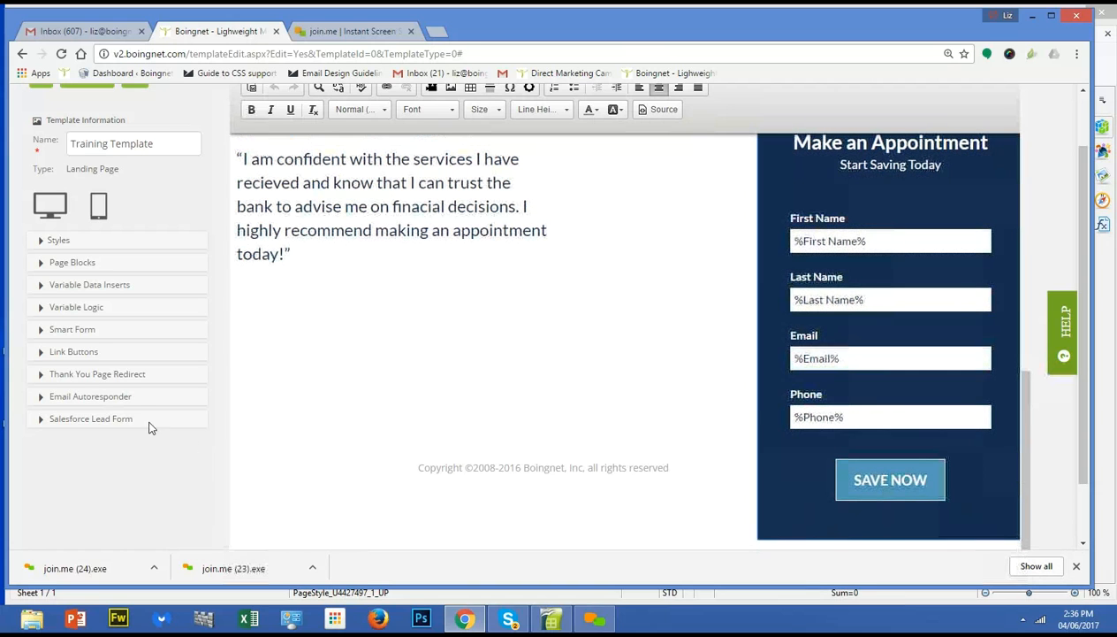
{"action": "left_click", "coordinate": [98, 374]}
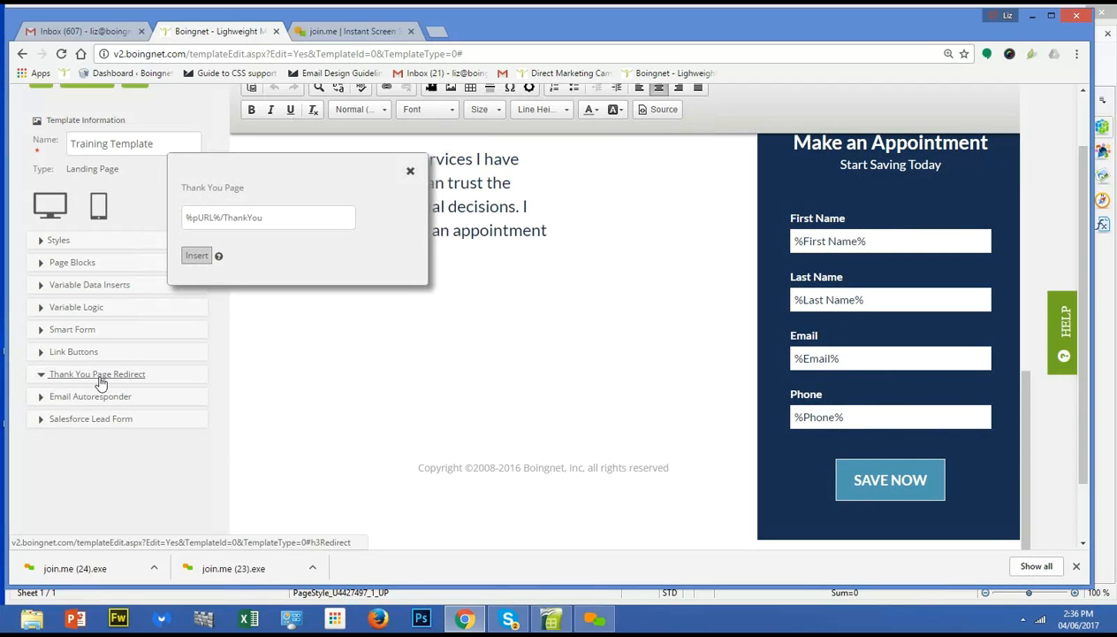
{"action": "left_click", "coordinate": [195, 257]}
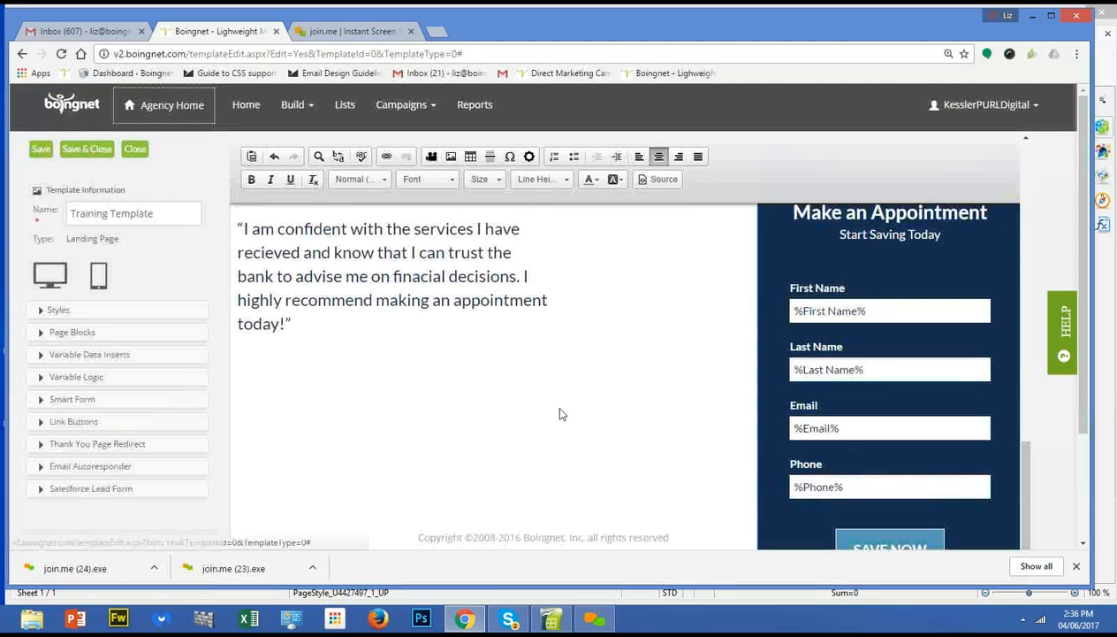
{"action": "left_click", "coordinate": [42, 148]}
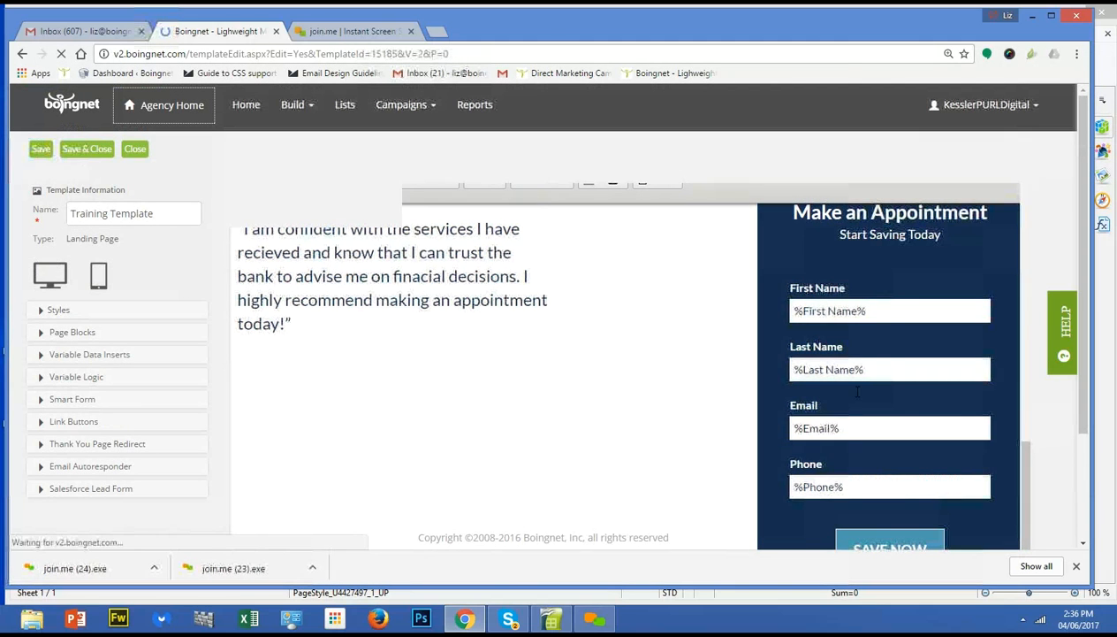
Examine the redirect URL value in the properties of the hidden field beside the SAVE NOW button.
{"action": "scroll", "coordinate": [907, 424], "scroll_direction": "down", "scroll_amount": 10}
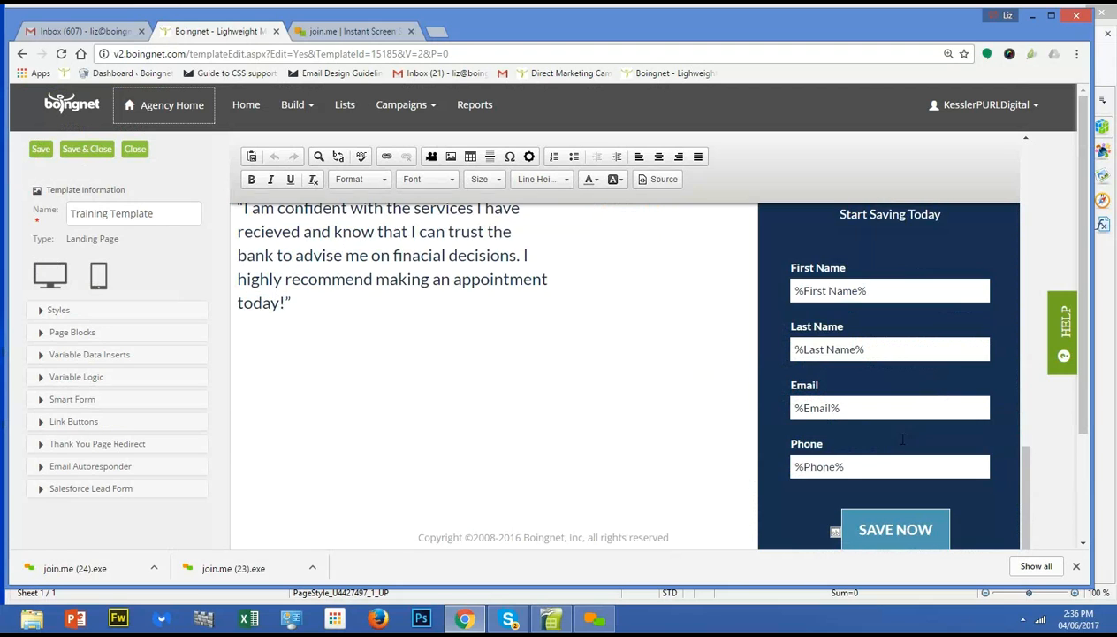
{"action": "scroll", "coordinate": [902, 439], "scroll_direction": "down", "scroll_amount": 2}
{"action": "double_click", "coordinate": [836, 427]}
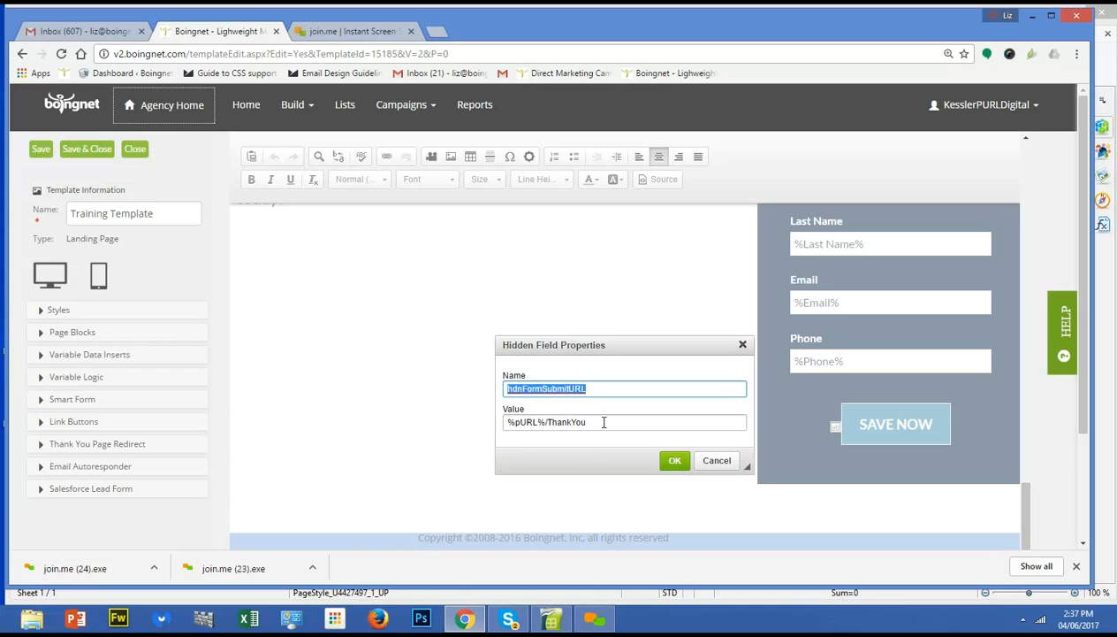
{"action": "left_click_drag", "start_coordinate": [591, 422], "coordinate": [498, 423]}
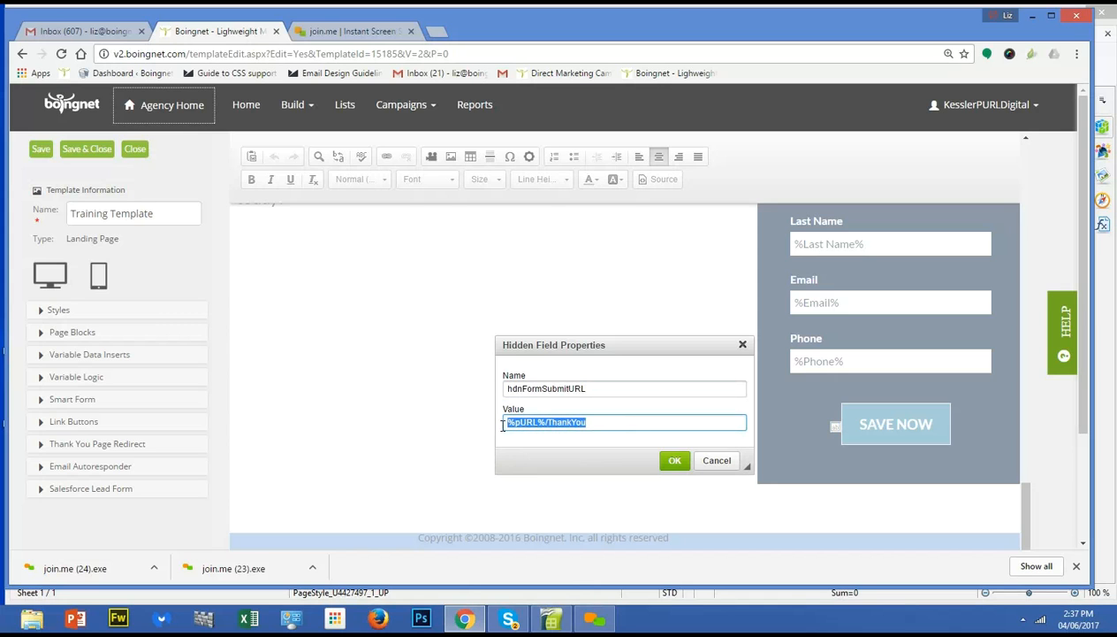
{"action": "left_click", "coordinate": [590, 419]}
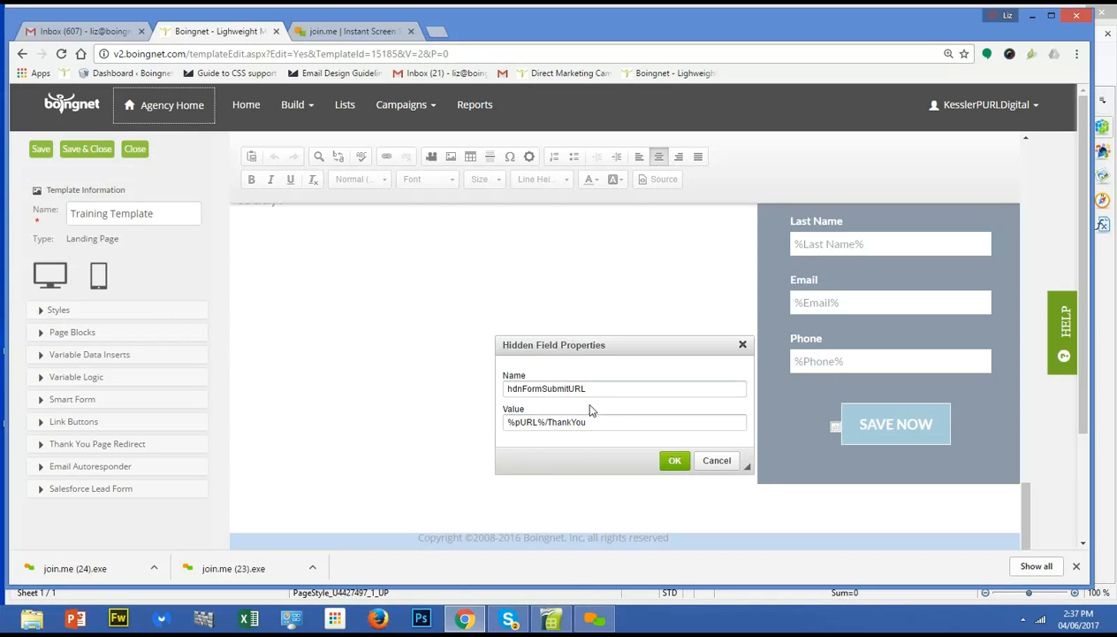
{"action": "left_click_drag", "start_coordinate": [587, 422], "coordinate": [536, 430]}
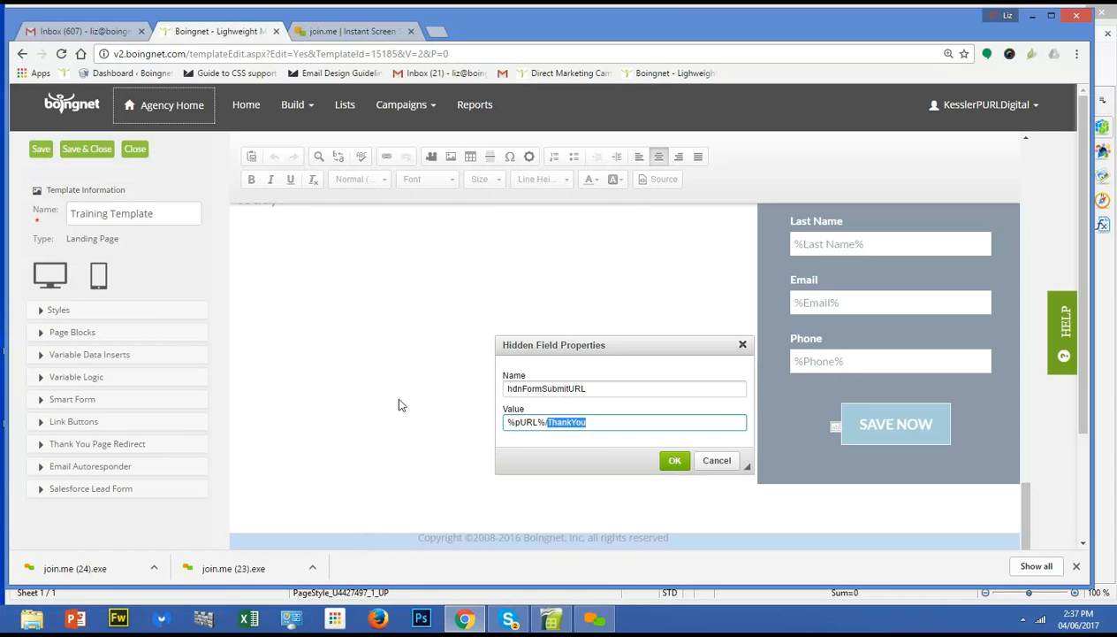
{"action": "left_click", "coordinate": [674, 462]}
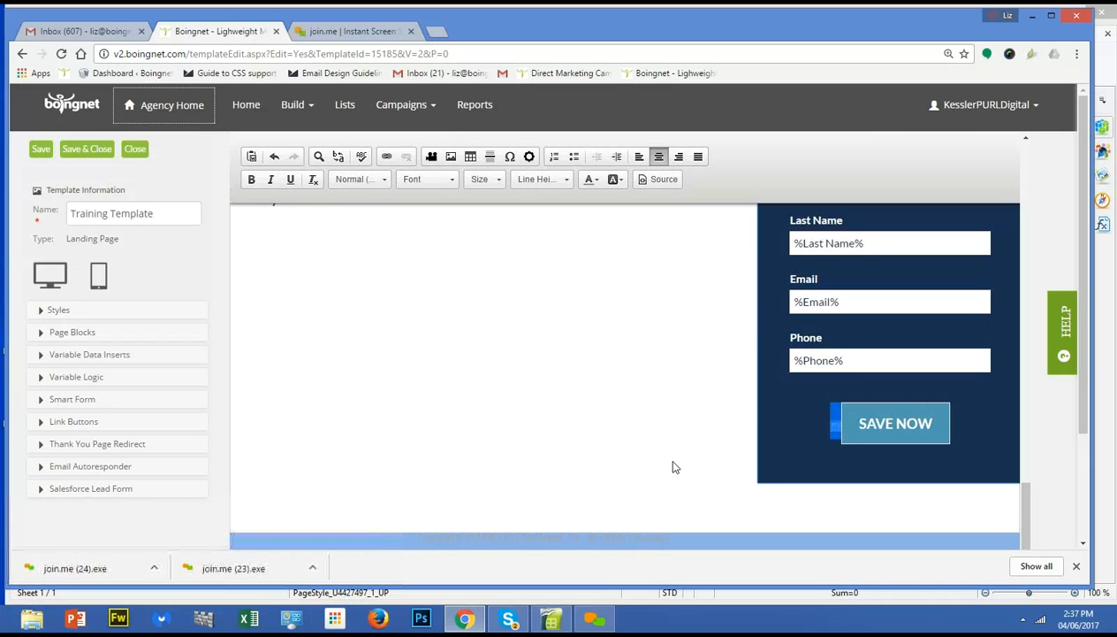
Set up an email autoresponder for the appointment form with recipient |Email|, the sender's email address and the subject "Thank You".
{"action": "left_click", "coordinate": [842, 457]}
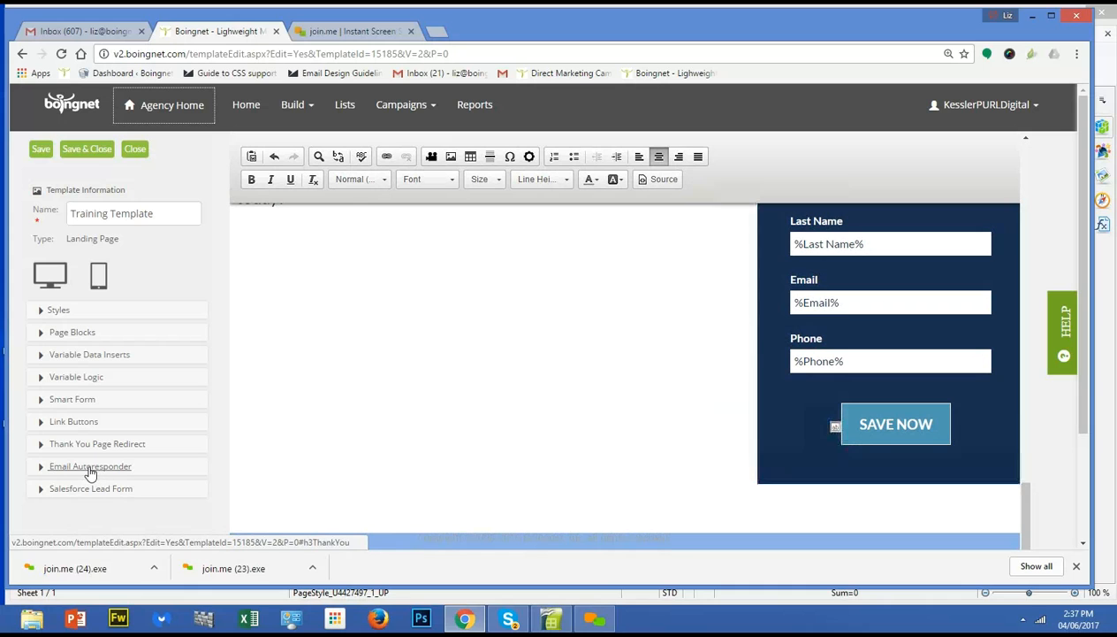
{"action": "left_click", "coordinate": [90, 469]}
{"action": "left_click", "coordinate": [190, 272]}
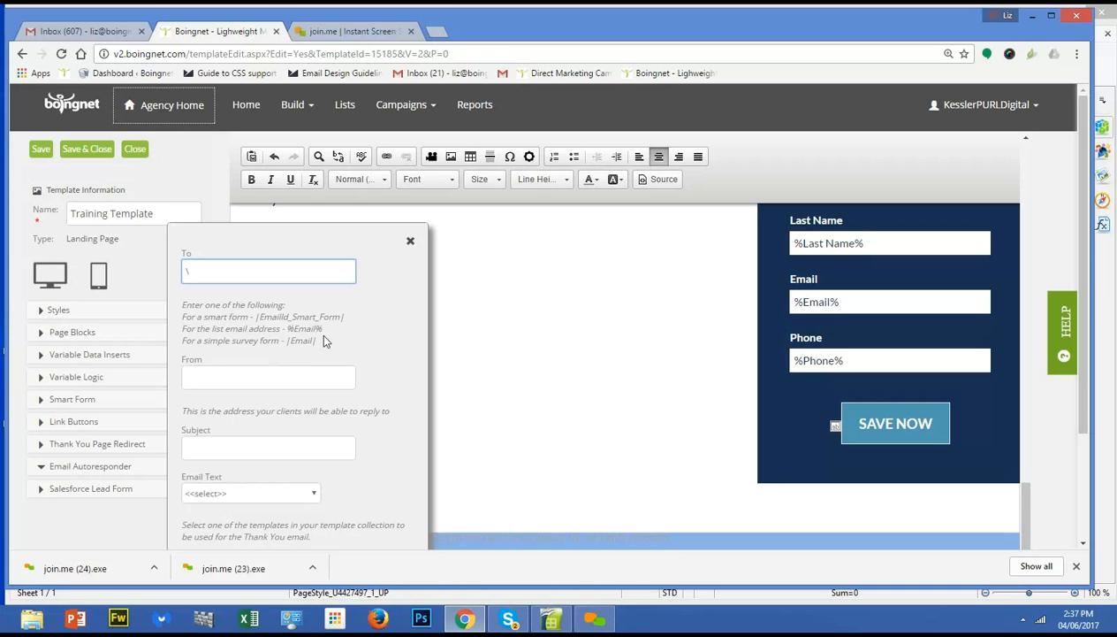
{"action": "type", "text": "|Email|"}
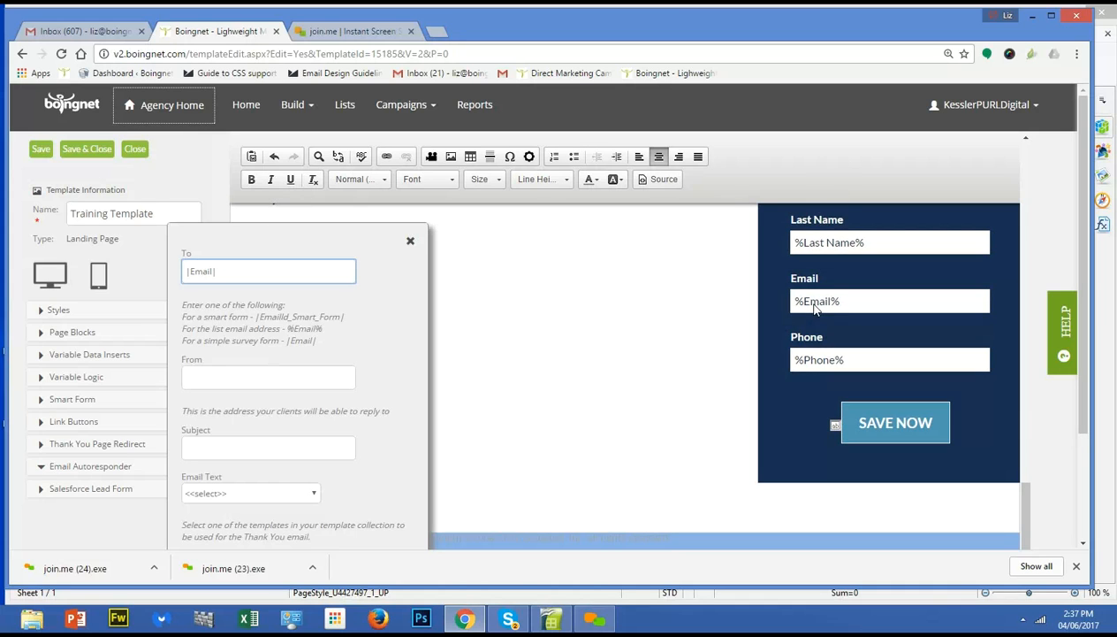
{"action": "left_click", "coordinate": [239, 379]}
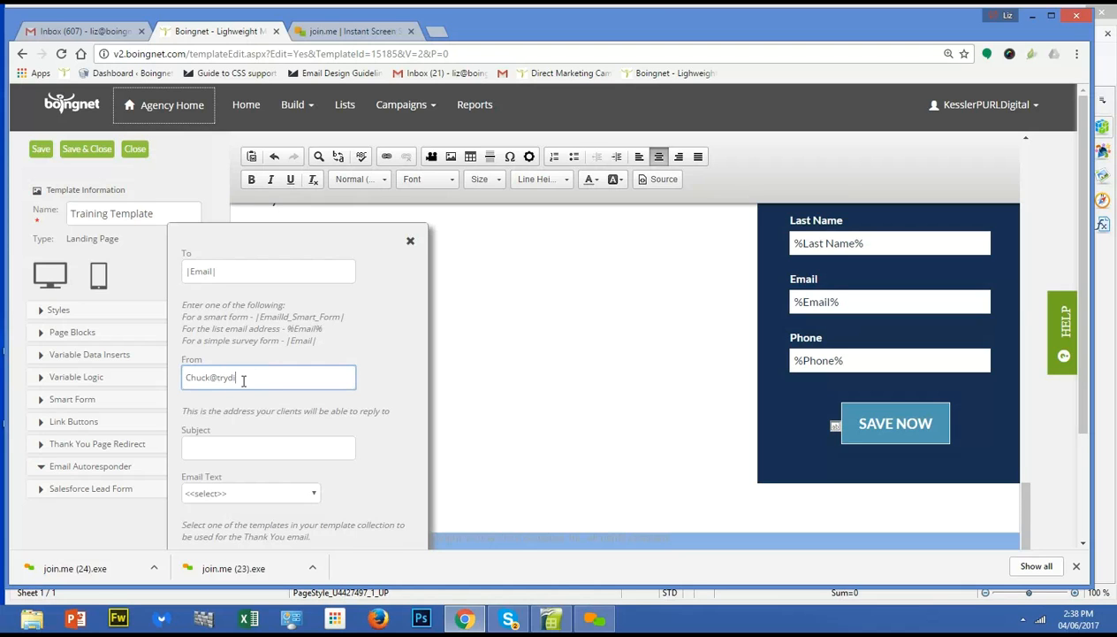
{"action": "type", "text": "rectmail.com"}
{"action": "key", "text": "Tab"}
{"action": "type", "text": "Thank You"}
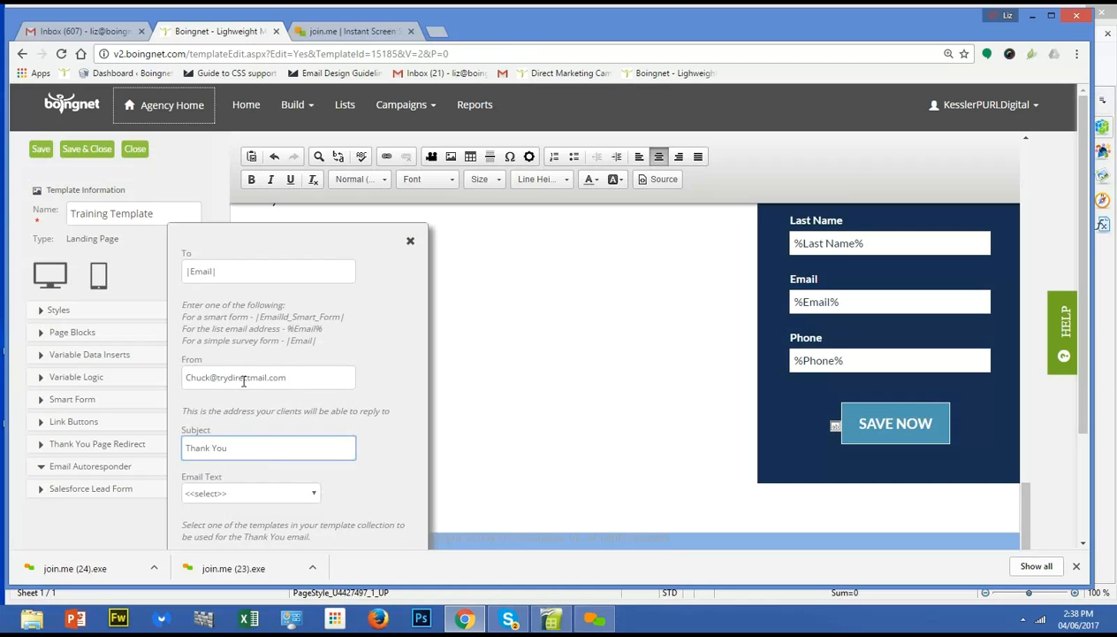
Choose the "KC_April 5,000 Save $350" template as the email text, insert the autoresponder and save the template.
{"action": "left_click", "coordinate": [275, 493]}
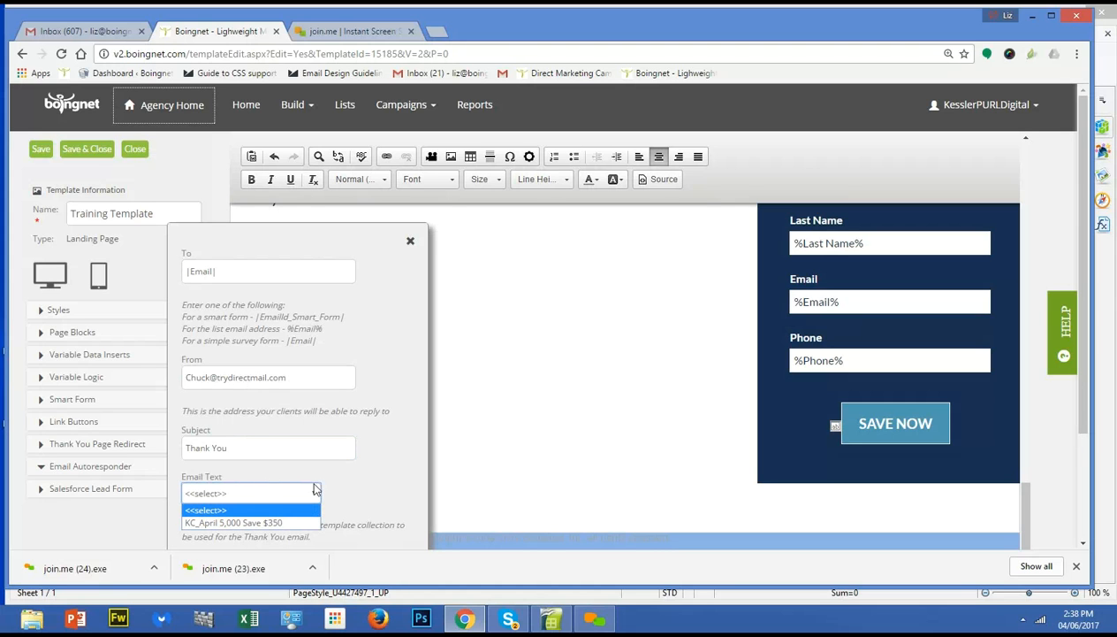
{"action": "scroll", "coordinate": [309, 477], "scroll_direction": "down", "scroll_amount": 2}
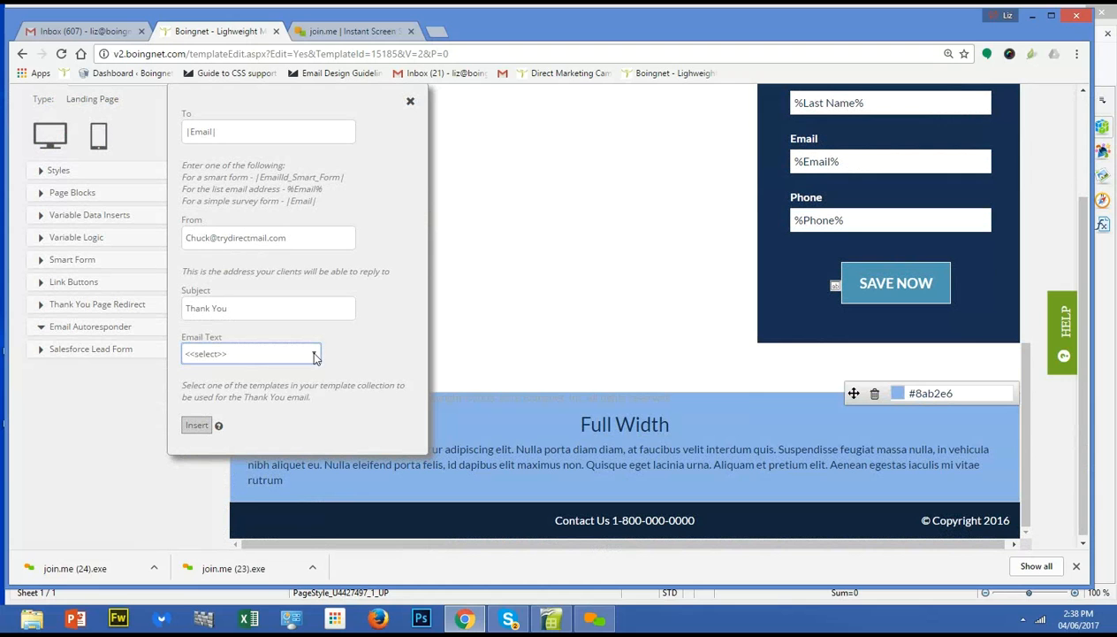
{"action": "left_click", "coordinate": [314, 353]}
{"action": "left_click", "coordinate": [334, 372]}
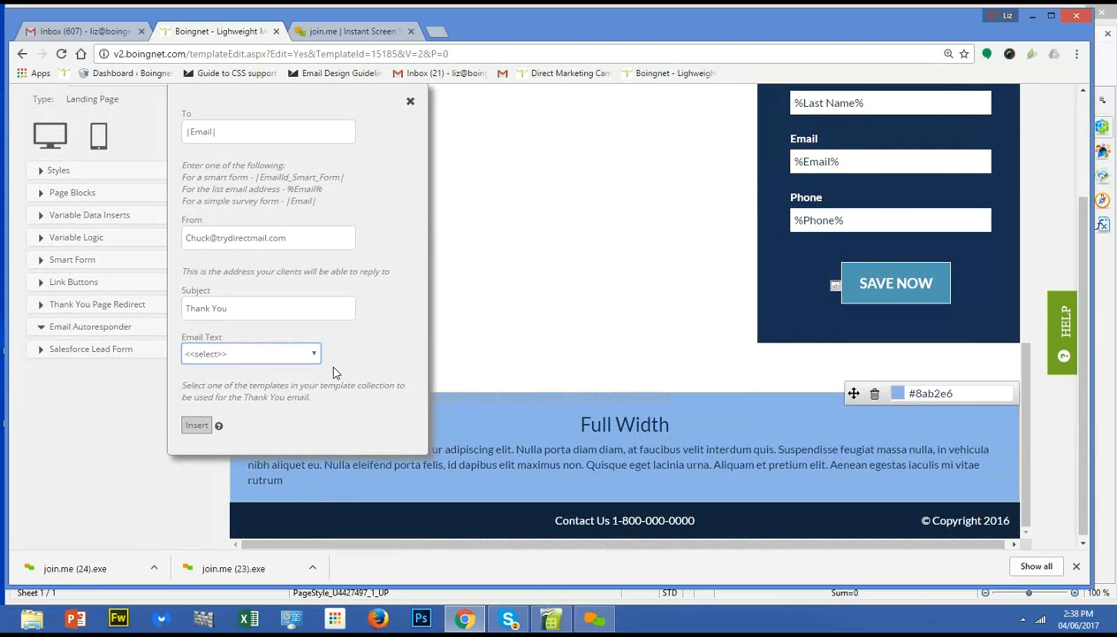
{"action": "left_click", "coordinate": [196, 425]}
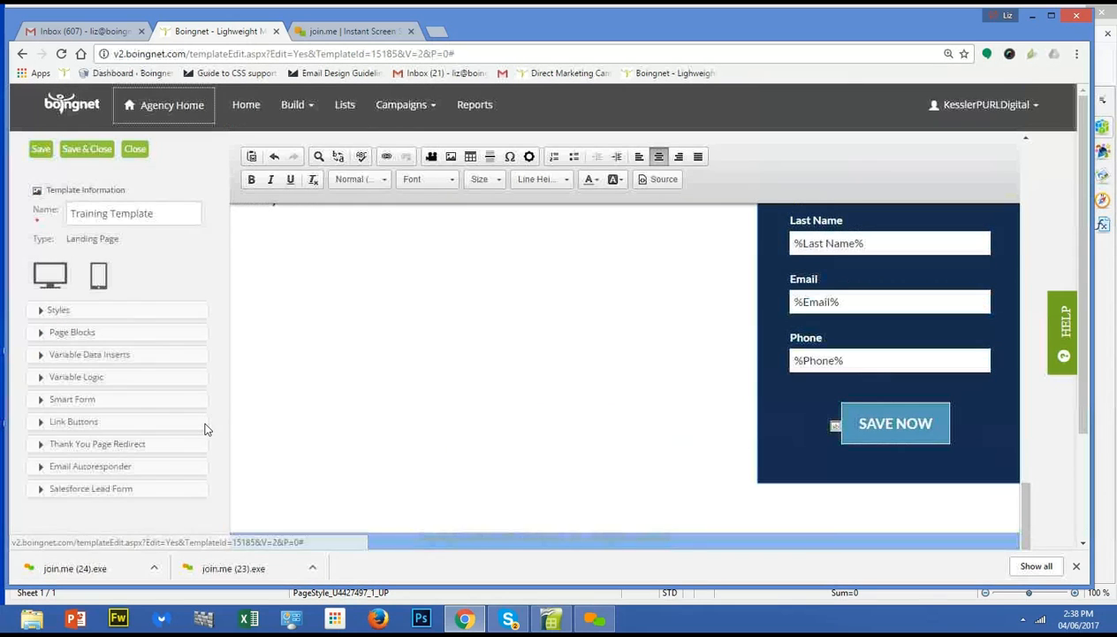
{"action": "left_click", "coordinate": [41, 148]}
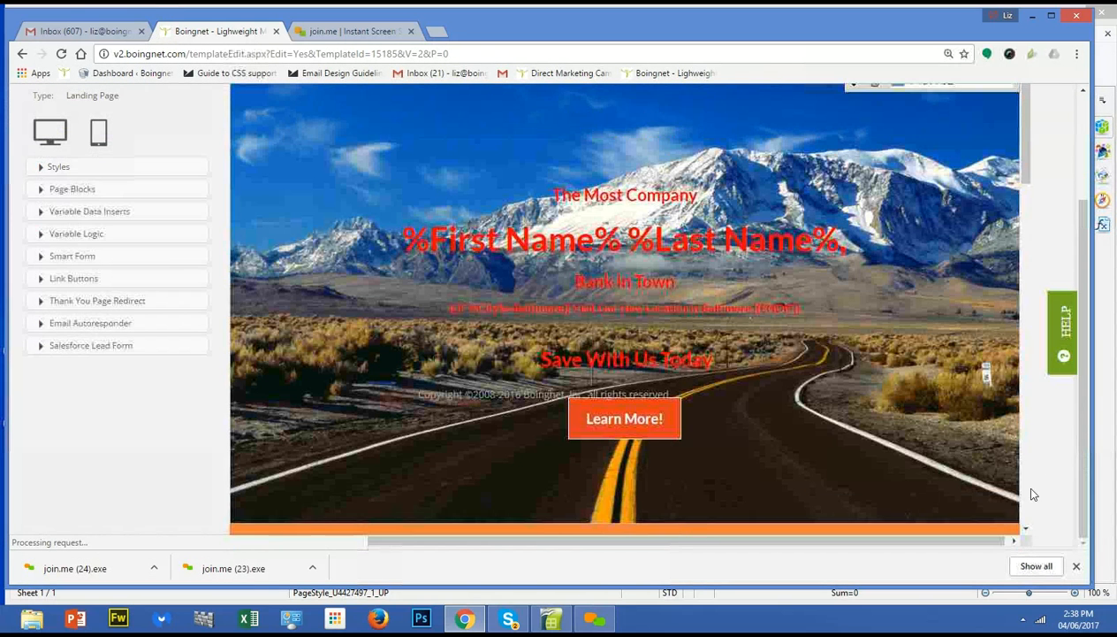
Check the properties of the first hidden autoresponder field above the SAVE NOW button.
{"action": "scroll", "coordinate": [830, 415], "scroll_direction": "down", "scroll_amount": 10}
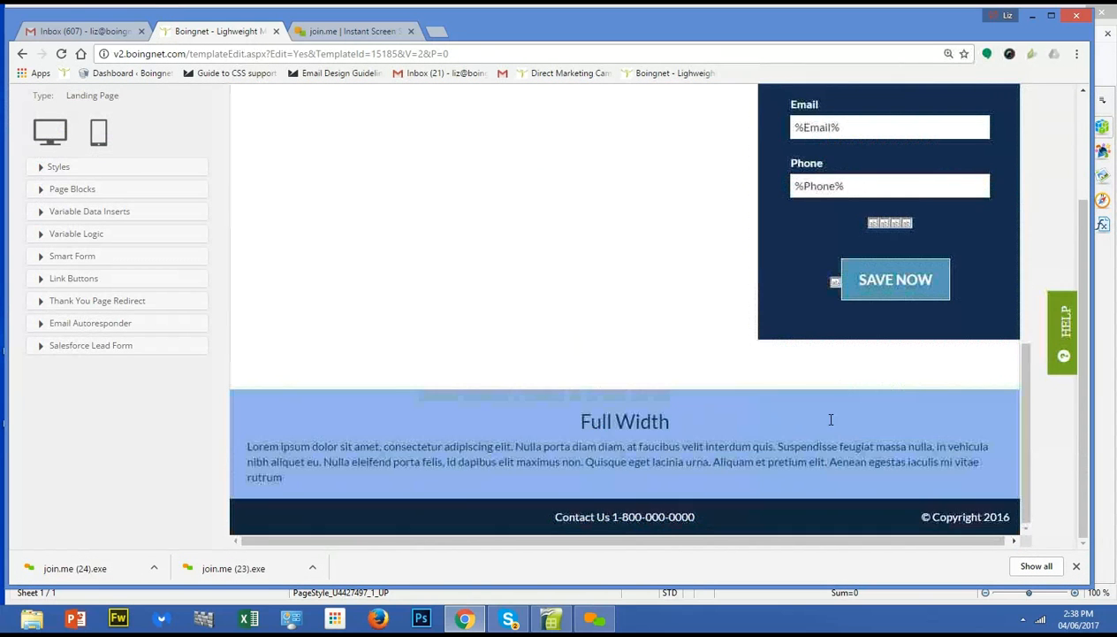
{"action": "double_click", "coordinate": [873, 224]}
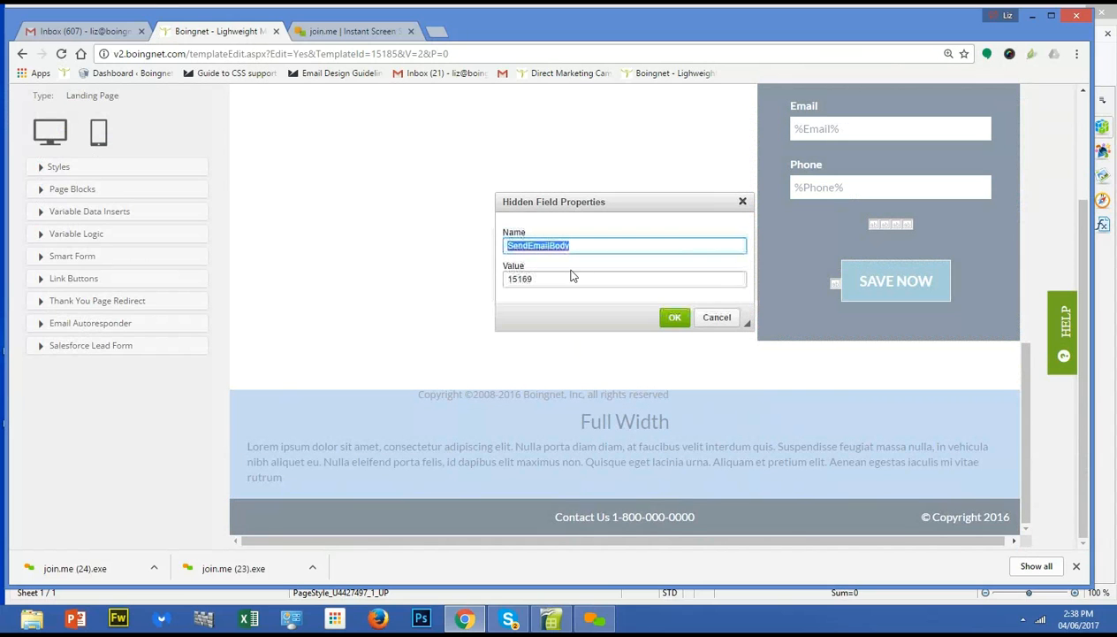
{"action": "left_click", "coordinate": [856, 234]}
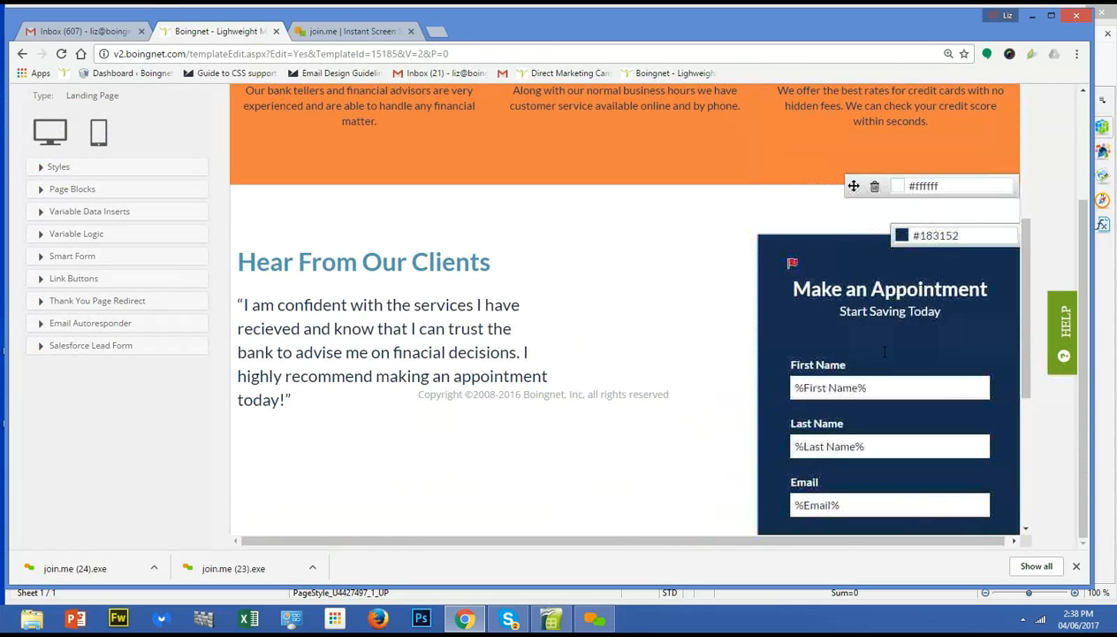
Examine the hidden autoresponder fields above the SAVE NOW button, including the name and value of the recipient field.
{"action": "scroll", "coordinate": [890, 370], "scroll_direction": "down", "scroll_amount": 4}
{"action": "double_click", "coordinate": [874, 250]}
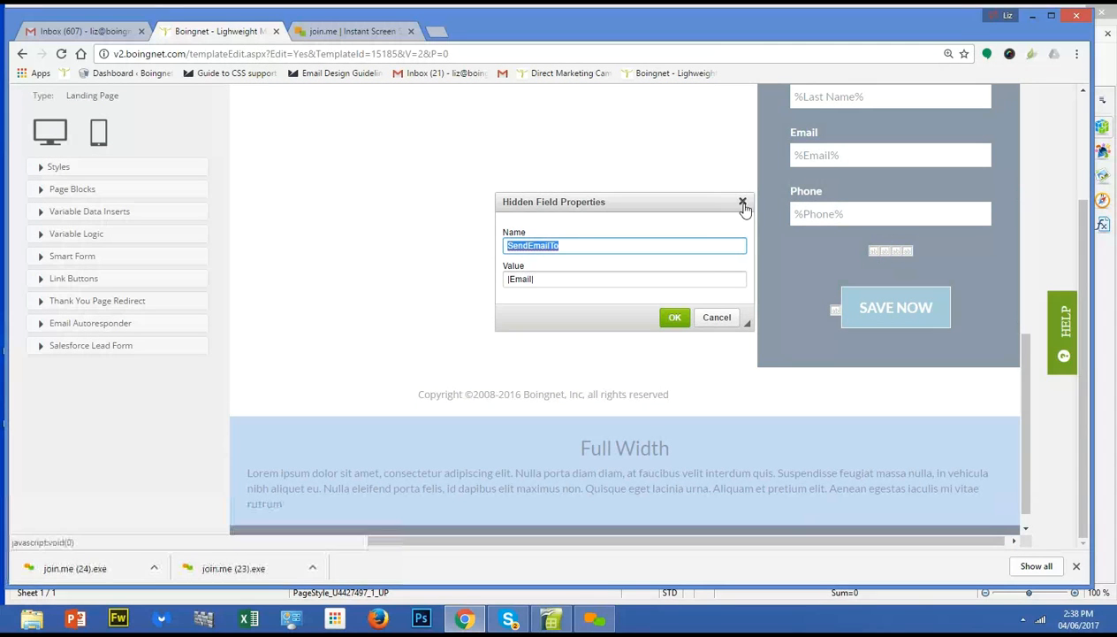
{"action": "left_click", "coordinate": [770, 222]}
{"action": "scroll", "coordinate": [907, 372], "scroll_direction": "down", "scroll_amount": 3}
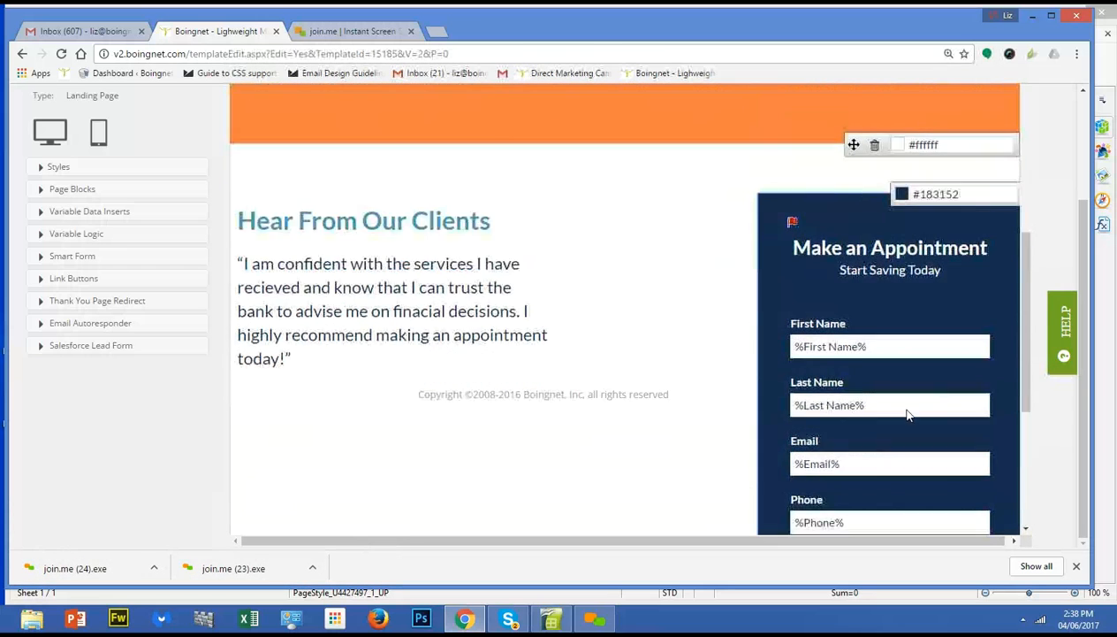
{"action": "double_click", "coordinate": [897, 392]}
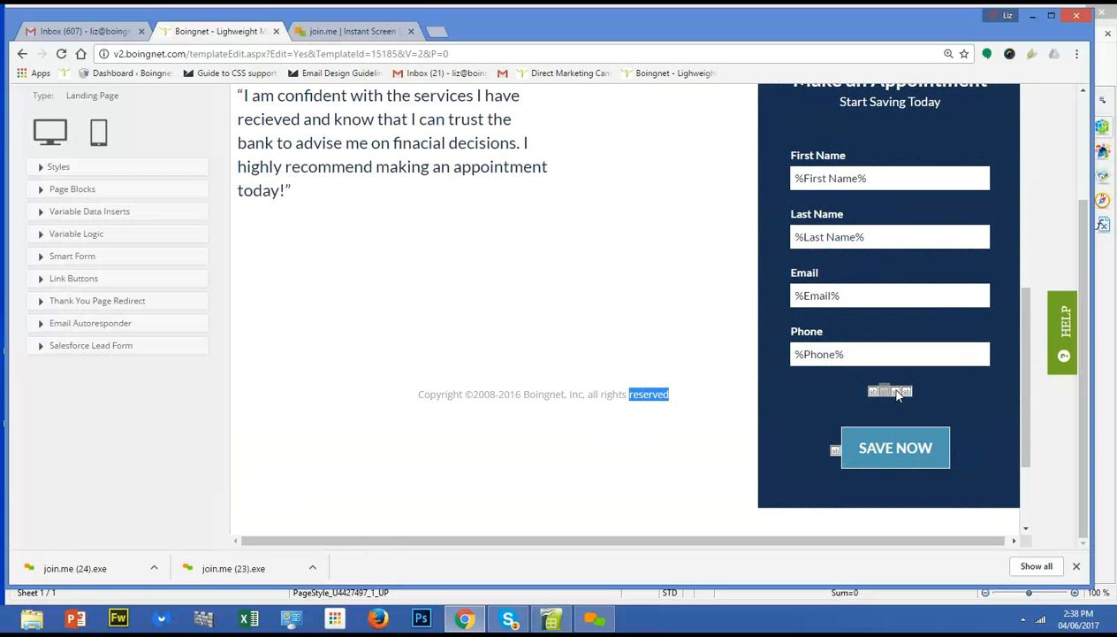
{"action": "left_click", "coordinate": [897, 394]}
{"action": "double_click", "coordinate": [895, 394]}
{"action": "scroll", "coordinate": [997, 387], "scroll_direction": "up", "scroll_amount": 3}
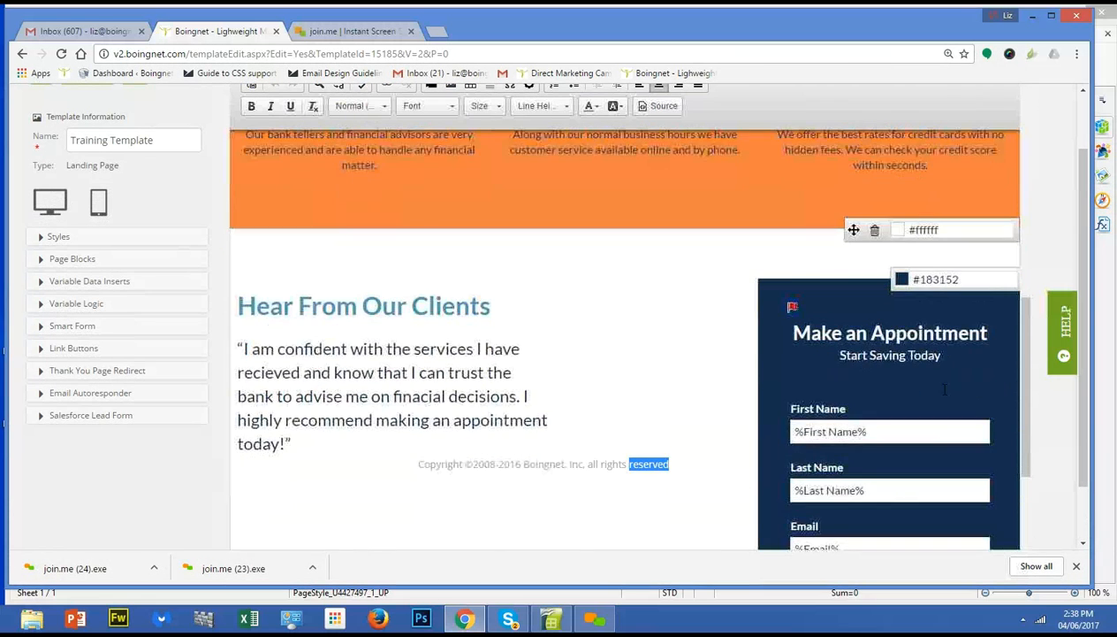
{"action": "scroll", "coordinate": [571, 387], "scroll_direction": "down", "scroll_amount": 4}
{"action": "left_click_drag", "start_coordinate": [881, 323], "coordinate": [905, 325]}
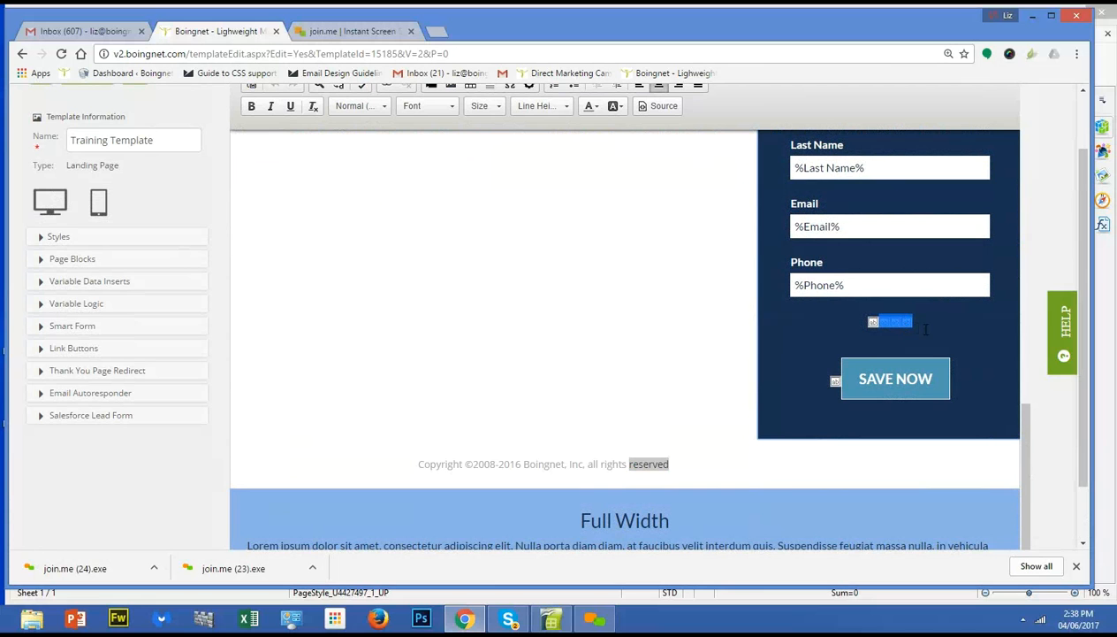
{"action": "left_click", "coordinate": [610, 201]}
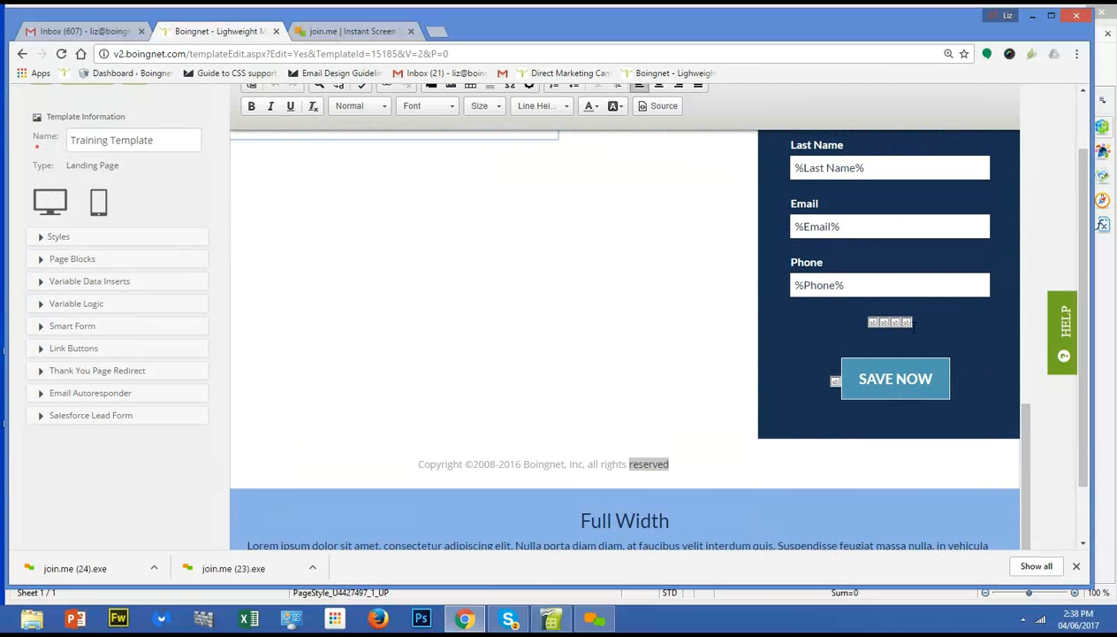
Review the landing page from the form up to the header, and save and close the Training Template.
{"action": "scroll", "coordinate": [897, 318], "scroll_direction": "up", "scroll_amount": 4}
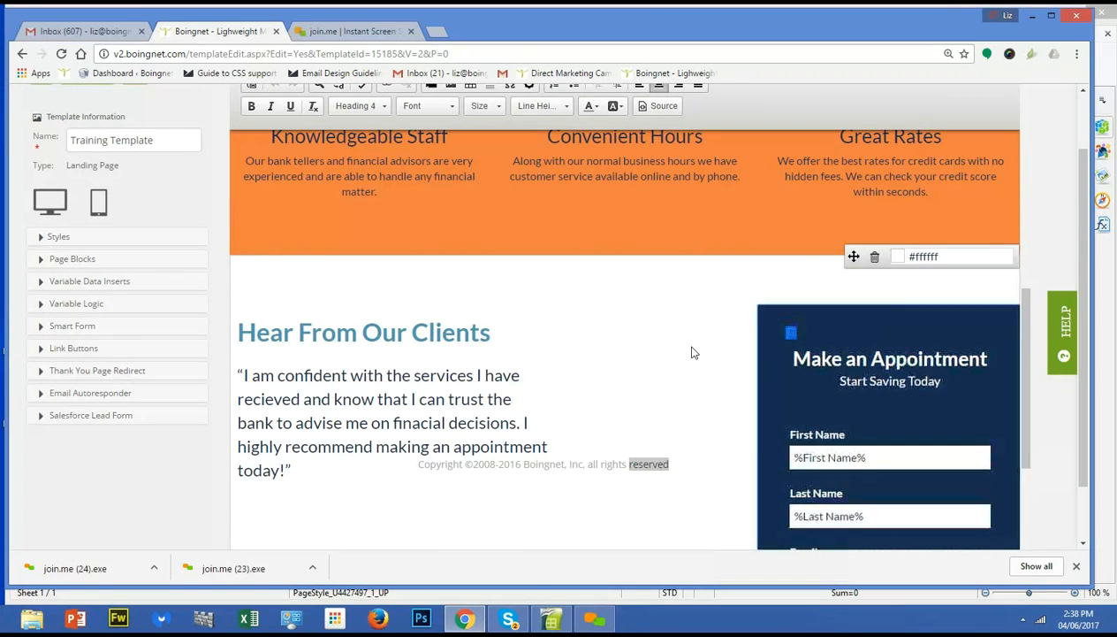
{"action": "scroll", "coordinate": [668, 319], "scroll_direction": "up", "scroll_amount": 3}
{"action": "scroll", "coordinate": [666, 324], "scroll_direction": "down", "scroll_amount": 7}
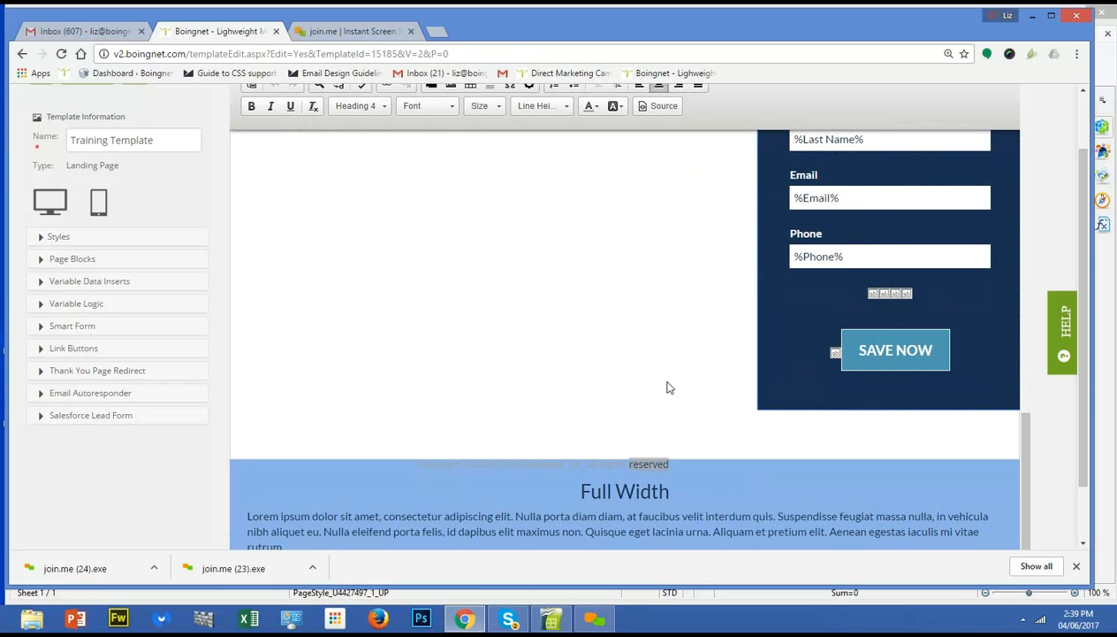
{"action": "scroll", "coordinate": [681, 384], "scroll_direction": "up", "scroll_amount": 5}
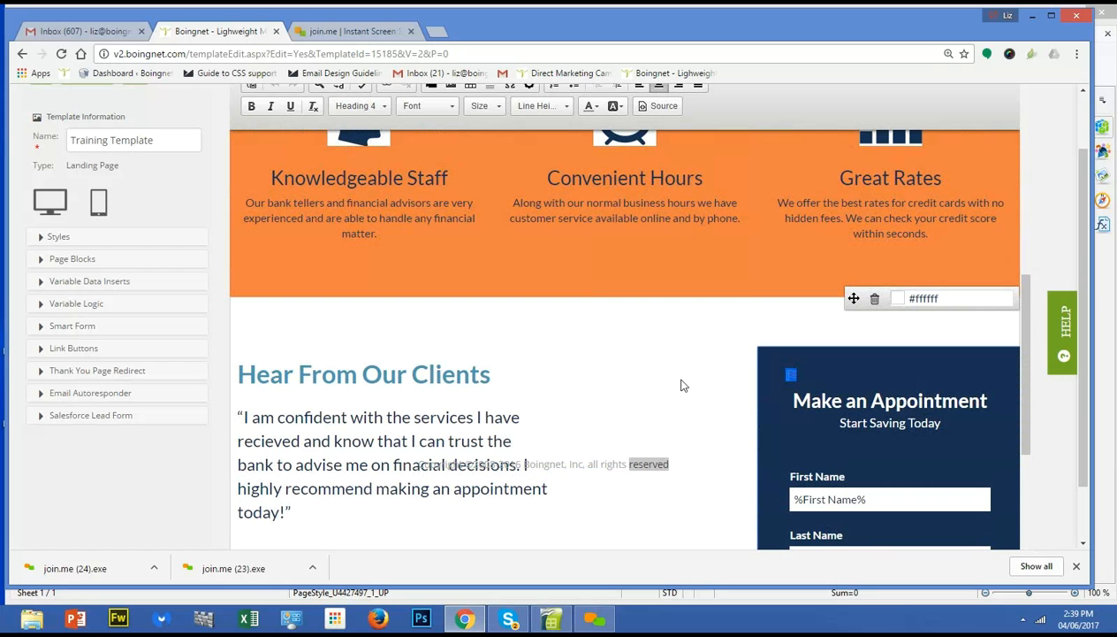
{"action": "scroll", "coordinate": [681, 384], "scroll_direction": "up", "scroll_amount": 7}
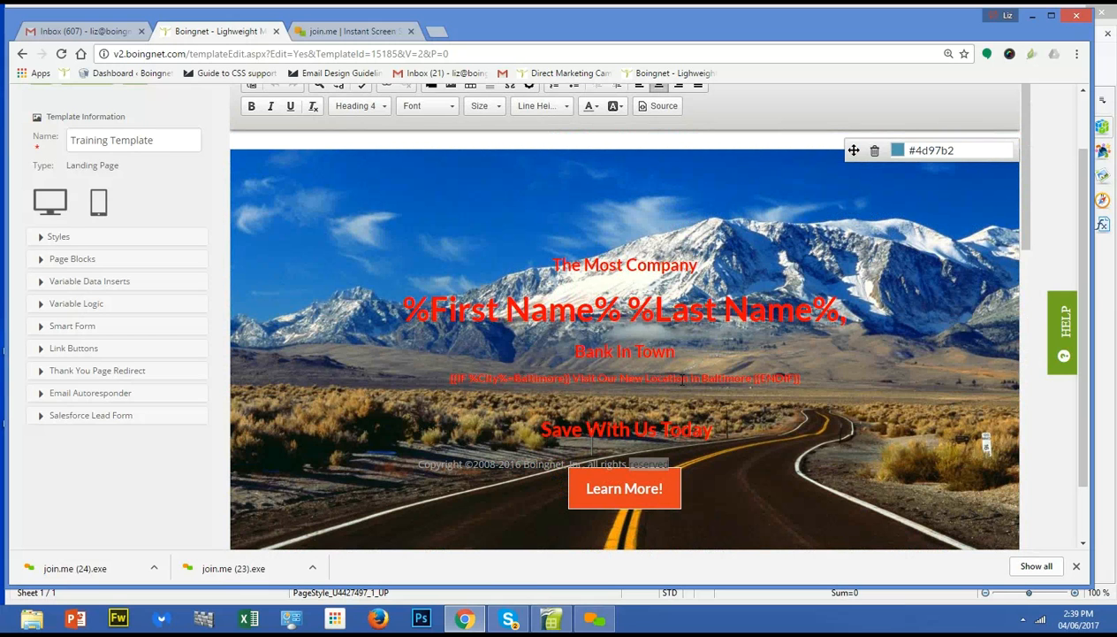
{"action": "scroll", "coordinate": [663, 368], "scroll_direction": "up", "scroll_amount": 1}
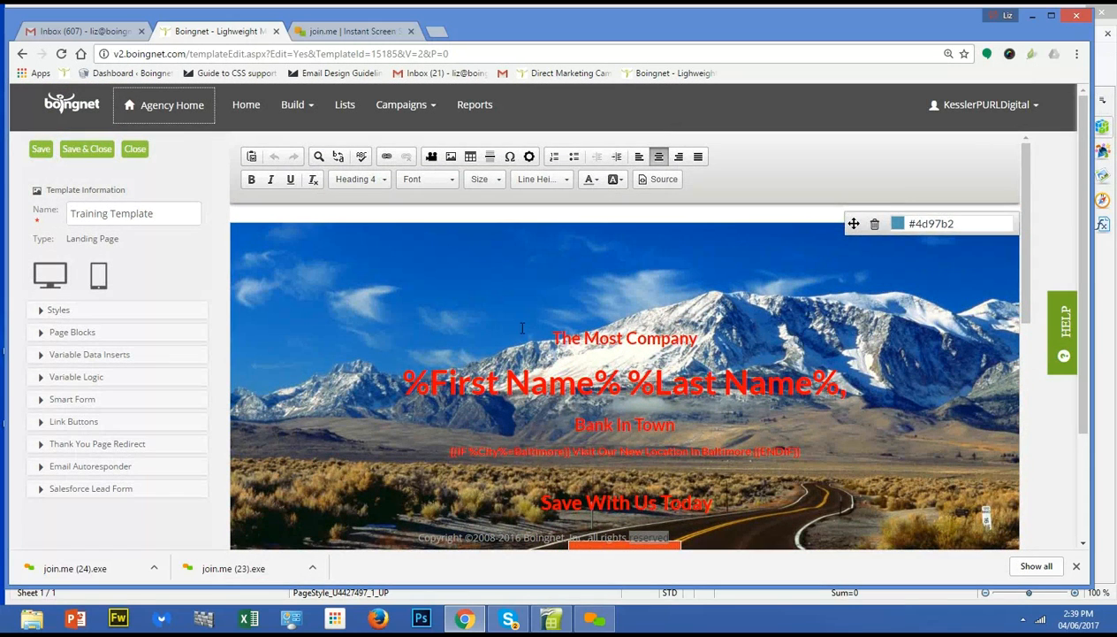
{"action": "left_click", "coordinate": [87, 149]}
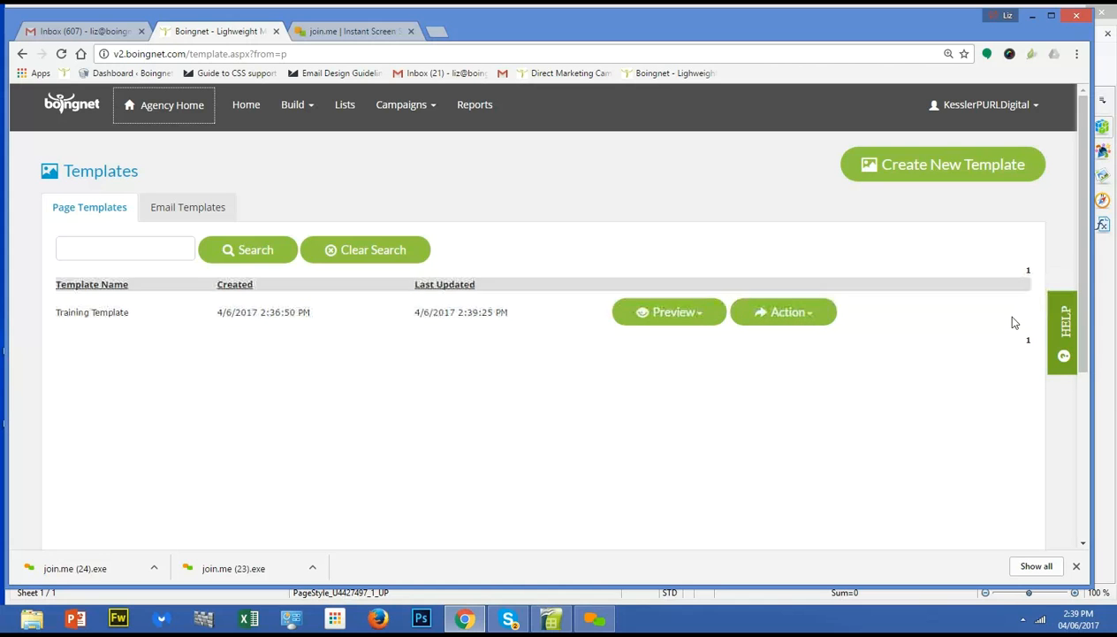
Browse the help topics and the searchable knowledge base articles, and close the help.
{"action": "left_click", "coordinate": [1066, 325]}
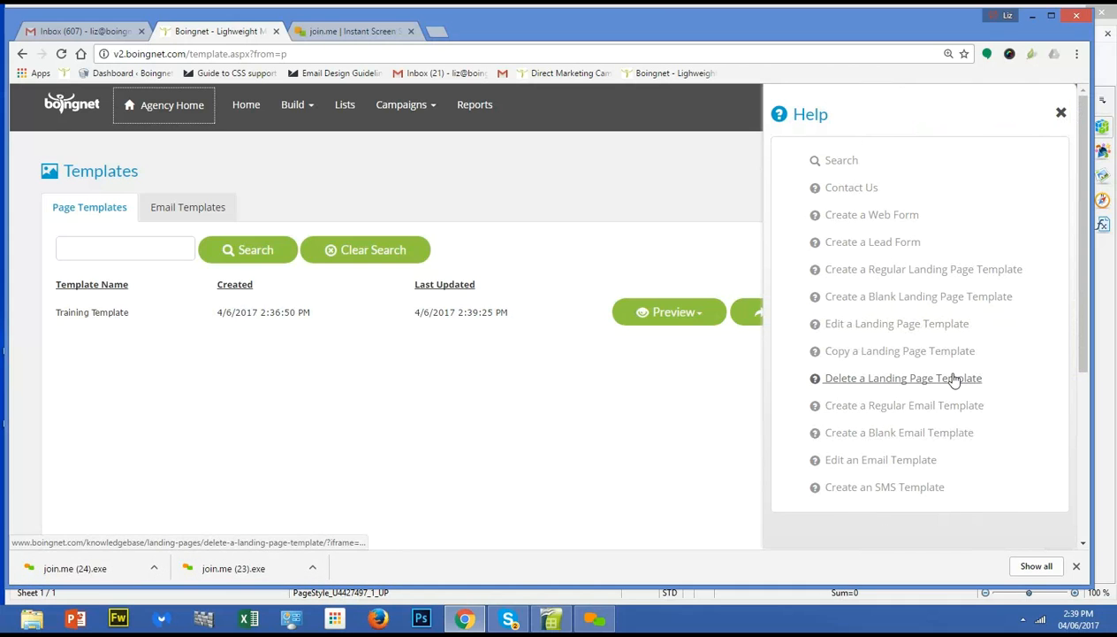
{"action": "left_click", "coordinate": [831, 162]}
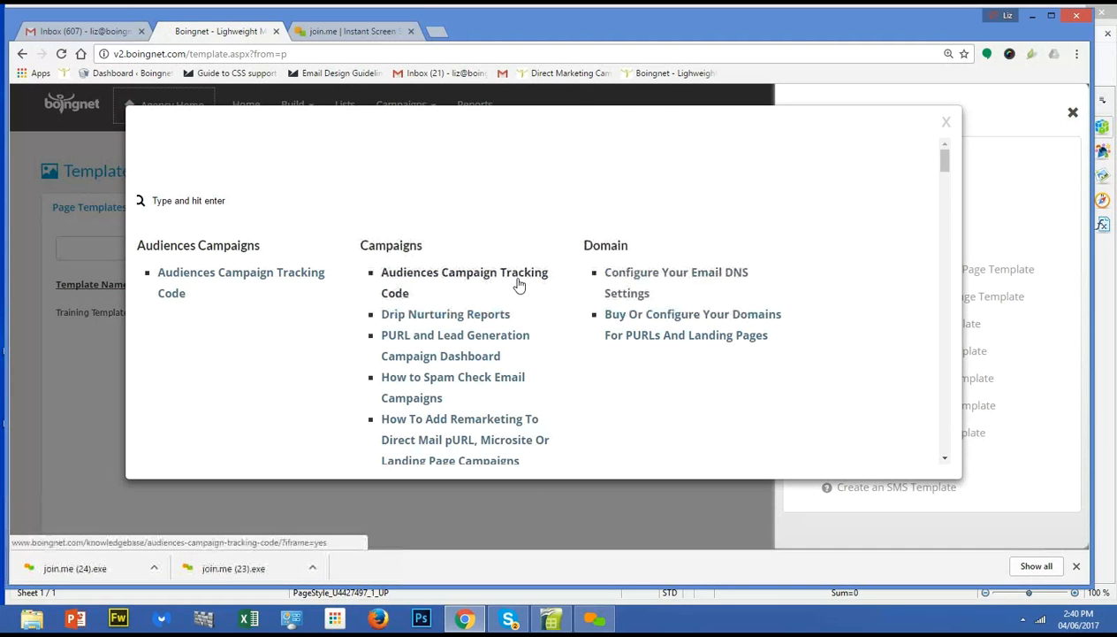
{"action": "left_click_drag", "start_coordinate": [948, 162], "coordinate": [953, 266]}
{"action": "scroll", "coordinate": [953, 265], "scroll_direction": "down", "scroll_amount": 1}
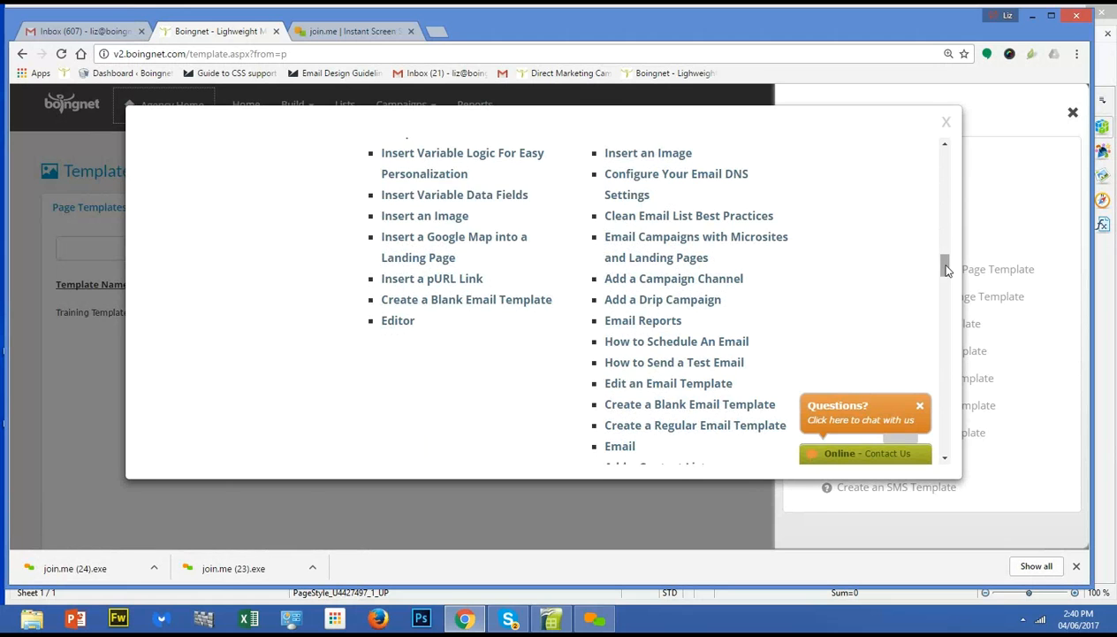
{"action": "scroll", "coordinate": [948, 287], "scroll_direction": "down", "scroll_amount": 1}
{"action": "left_click_drag", "start_coordinate": [948, 293], "coordinate": [944, 154]}
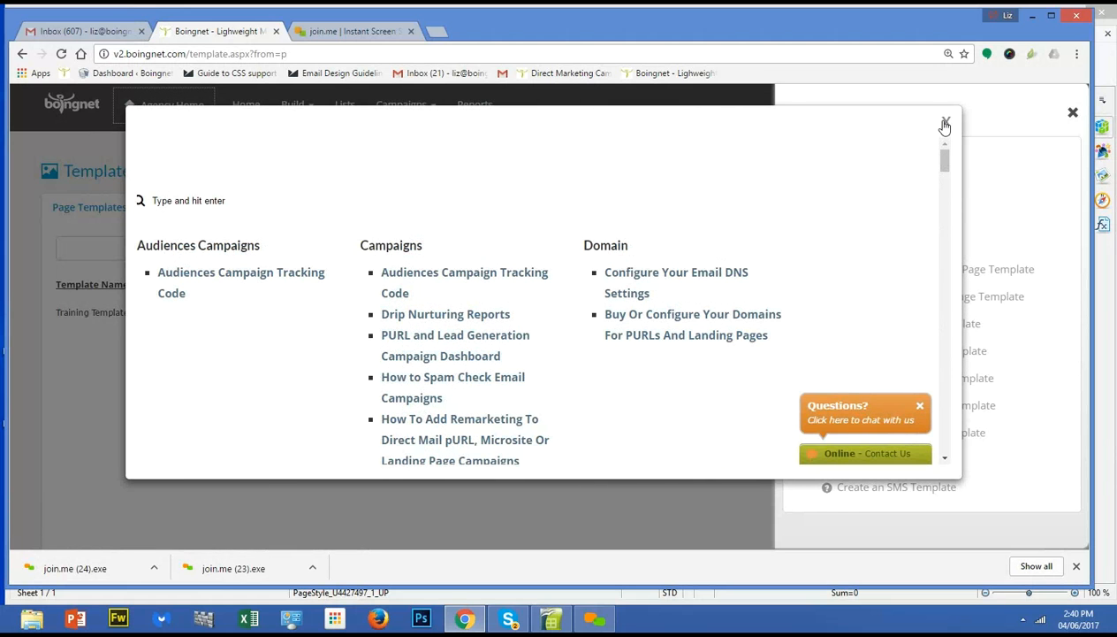
{"action": "left_click", "coordinate": [945, 123]}
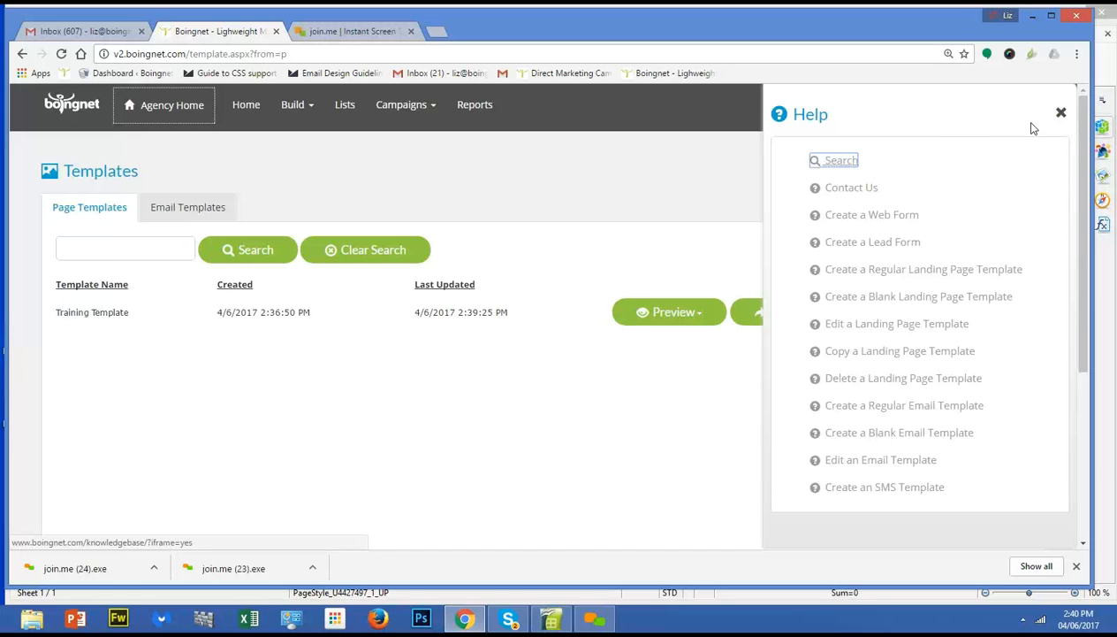
{"action": "left_click", "coordinate": [1060, 114]}
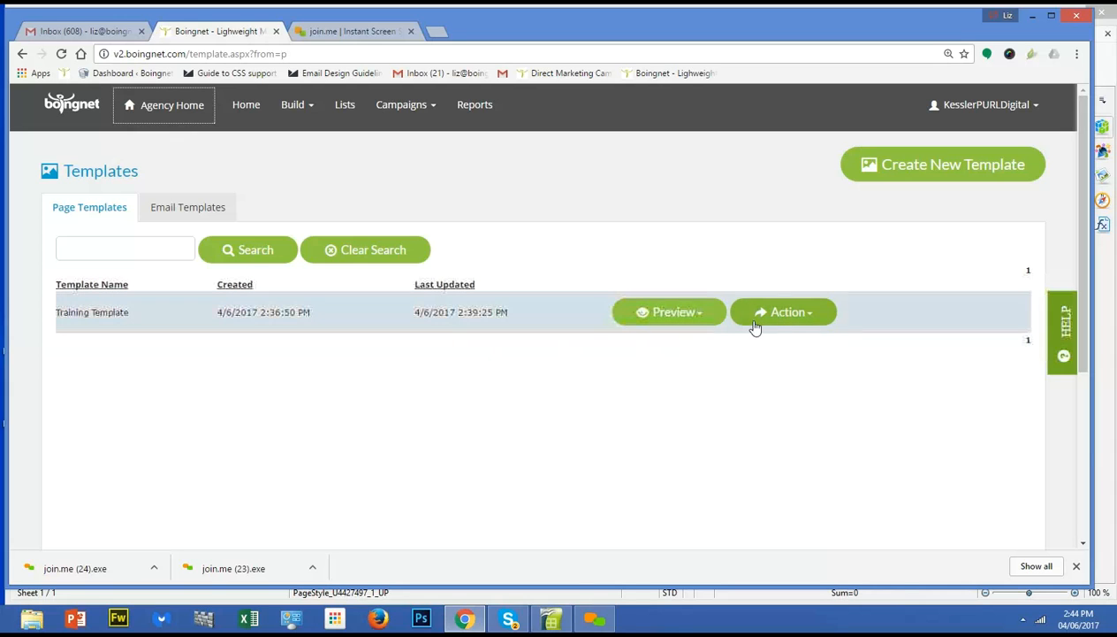
Make a copy of the Training Template, name it "Thank You Template" and save it.
{"action": "left_click", "coordinate": [807, 320]}
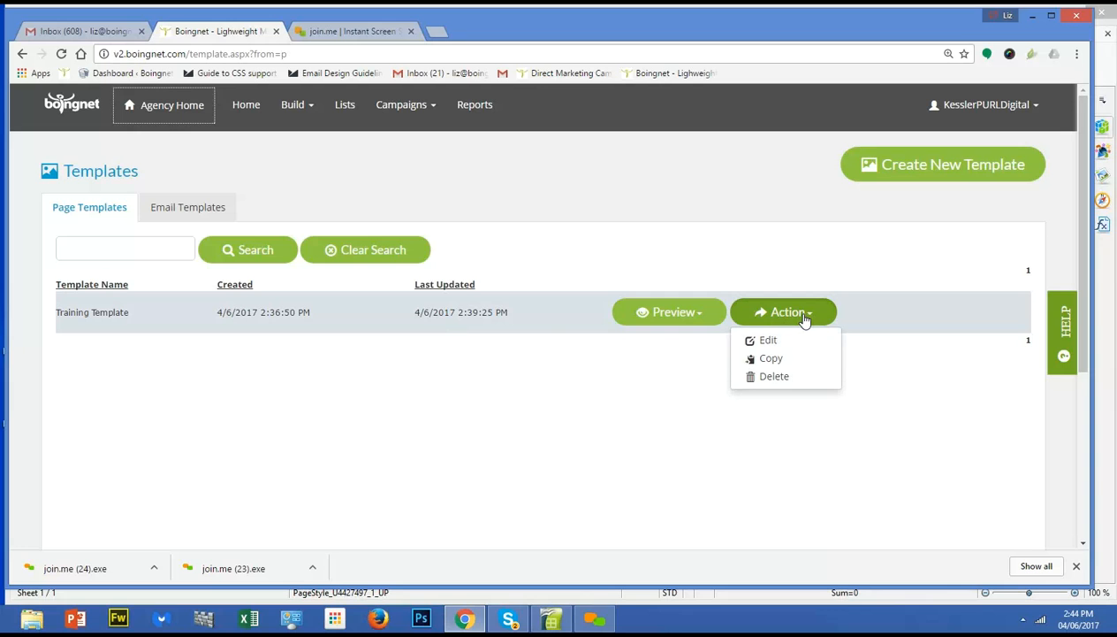
{"action": "left_click", "coordinate": [772, 360]}
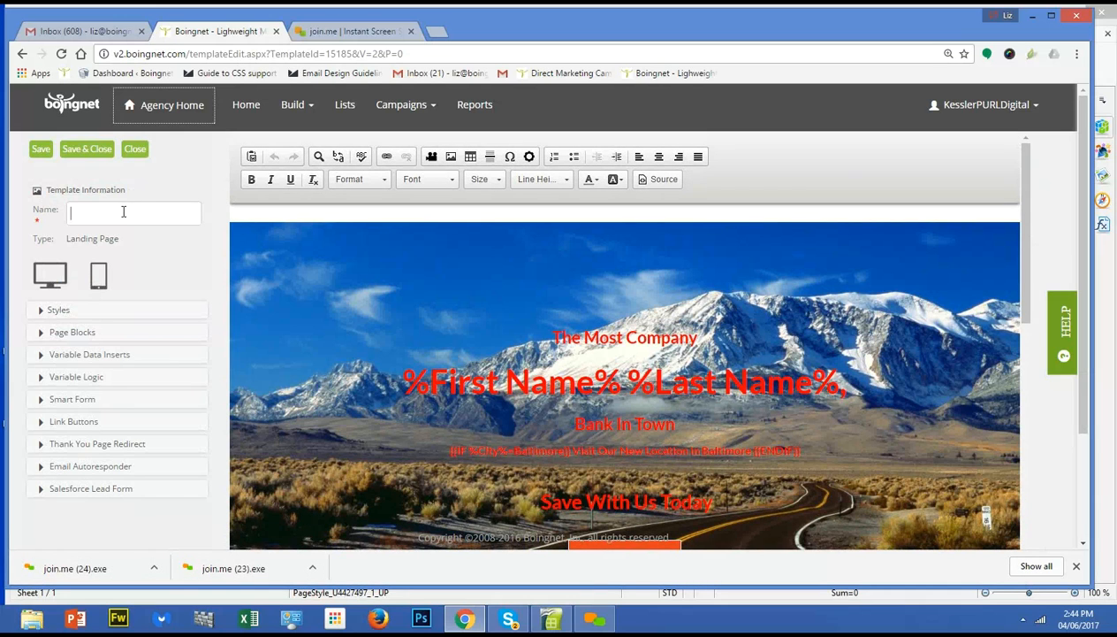
{"action": "left_click", "coordinate": [139, 214]}
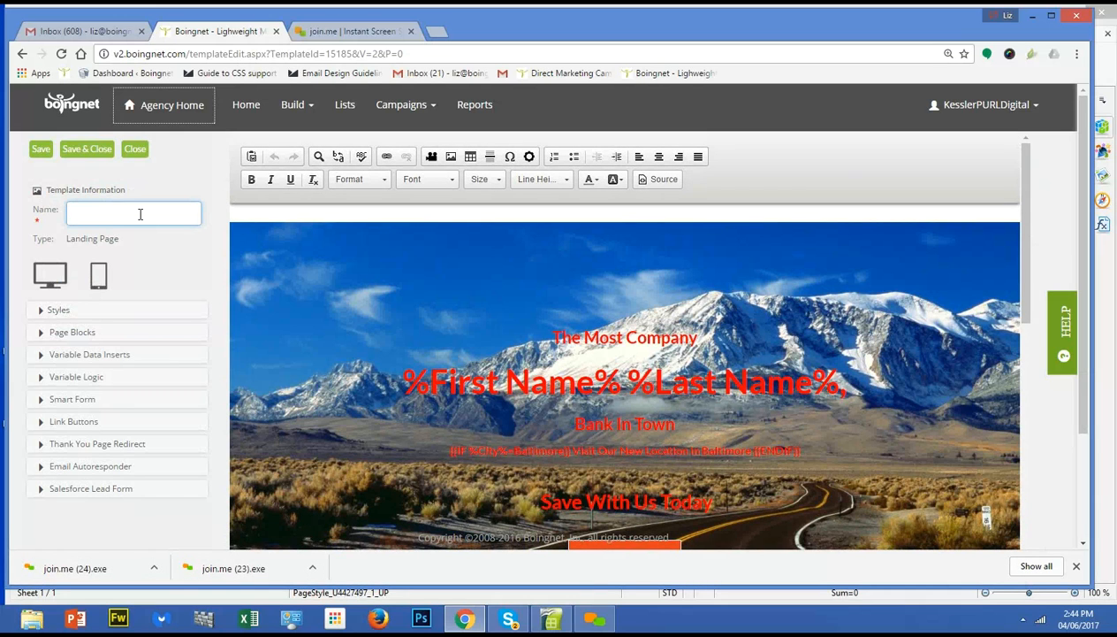
{"action": "type", "text": "Thank You P"}
{"action": "key", "text": "BackSpace"}
{"action": "type", "text": "Template"}
{"action": "left_click", "coordinate": [41, 149]}
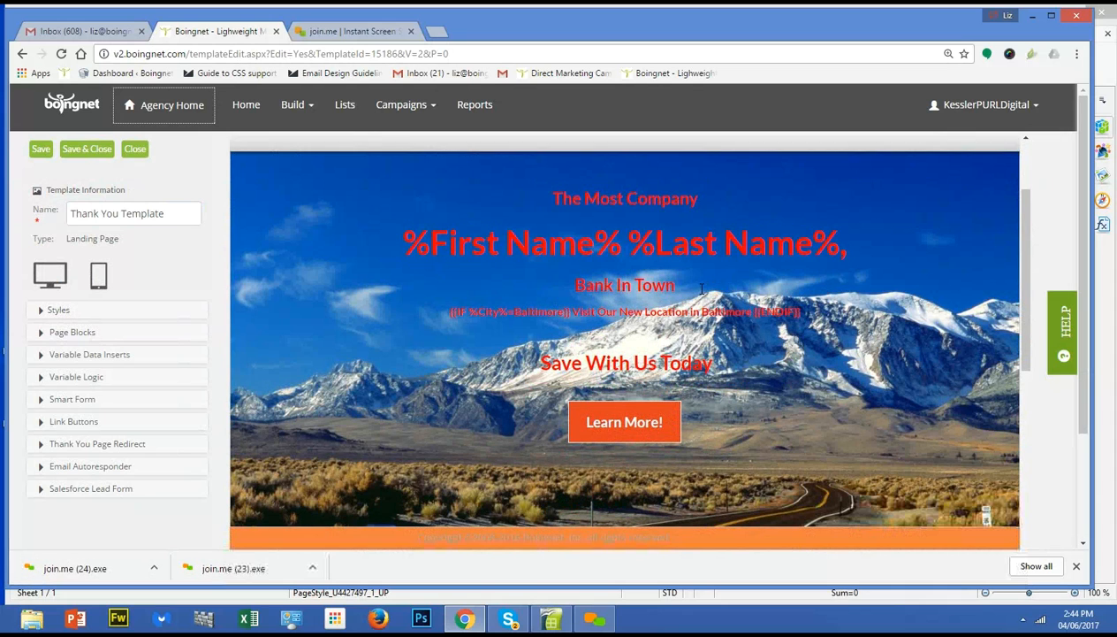
Replace the header text from "Bank In Town" through "Save With Us Today" with "Thank You".
{"action": "left_click_drag", "start_coordinate": [717, 358], "coordinate": [445, 280]}
{"action": "key", "text": "Delete"}
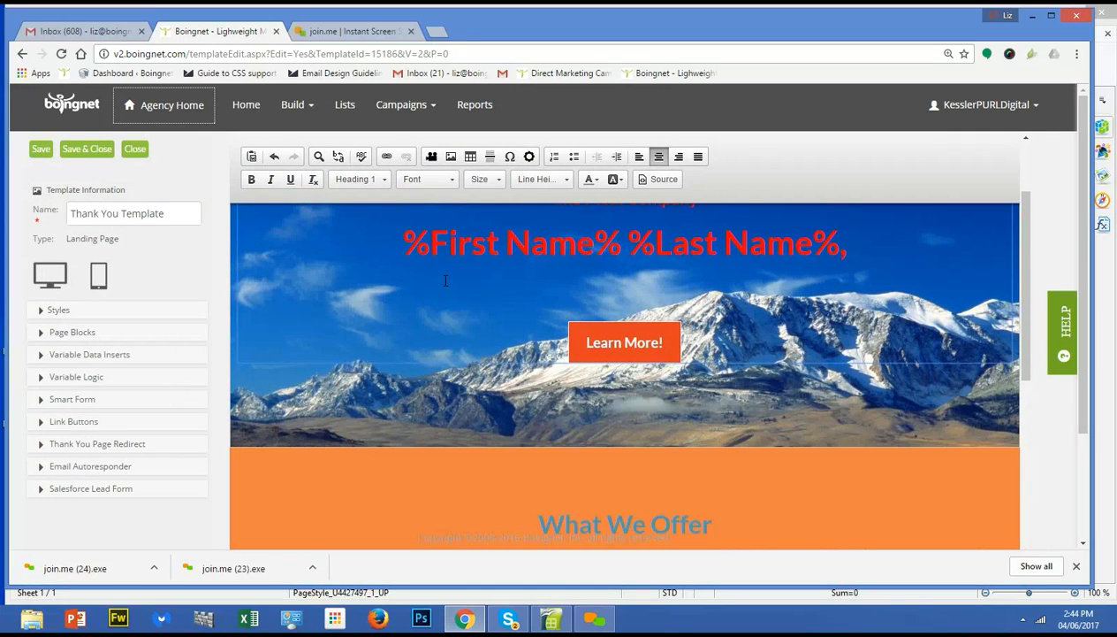
{"action": "type", "text": "Thank You"}
Delete the What We Offer, Hear From Our Clients and Full Width blocks, and save and close the template.
{"action": "mouse_move", "coordinate": [836, 516]}
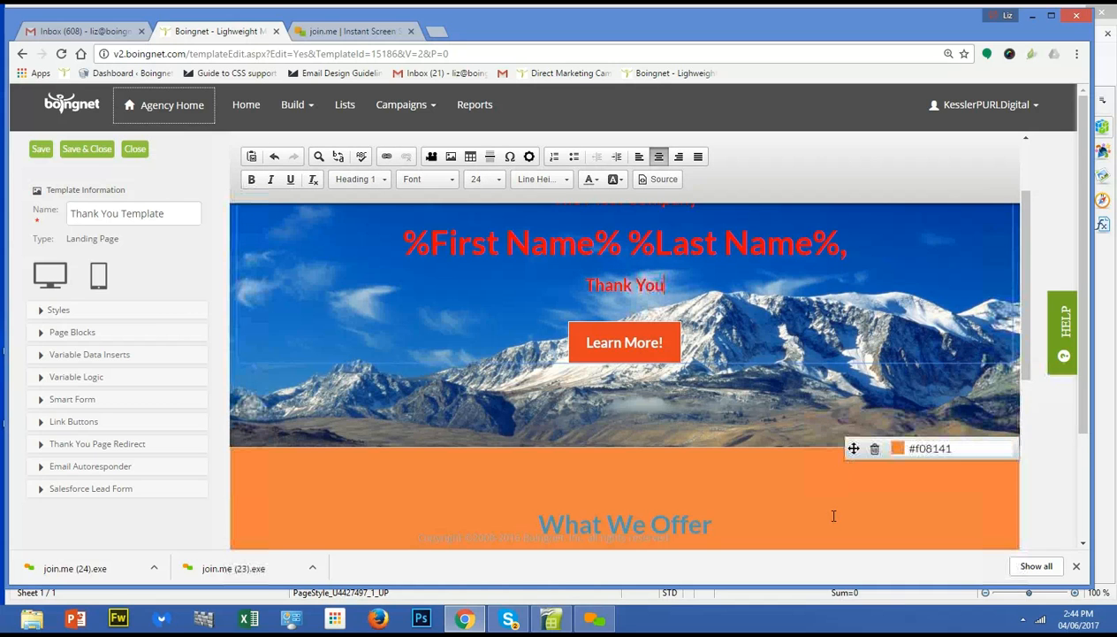
{"action": "left_click", "coordinate": [874, 450]}
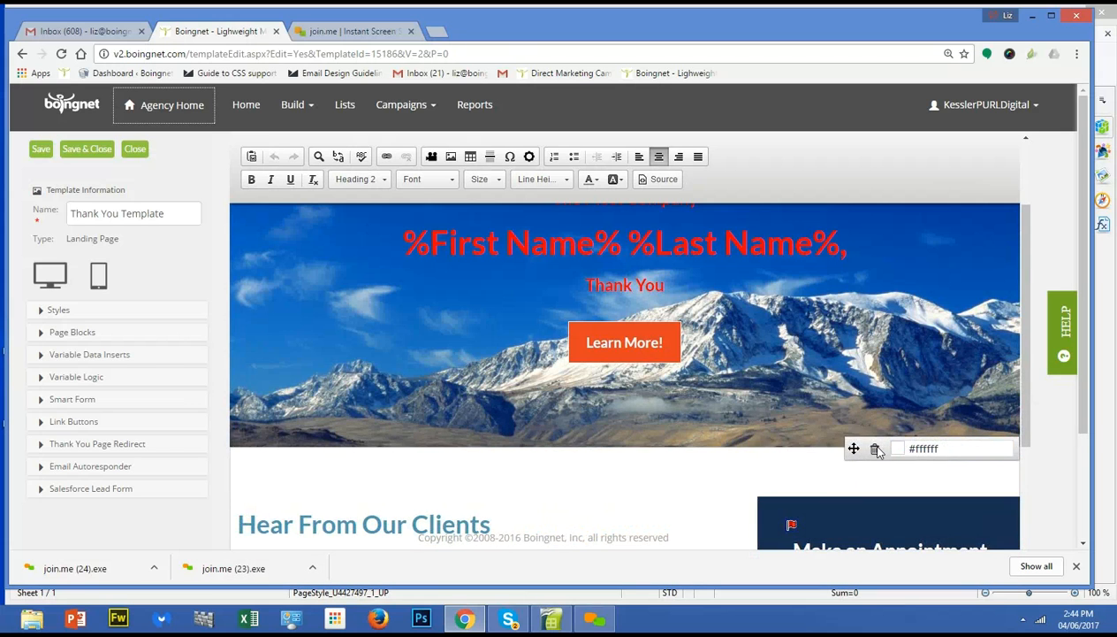
{"action": "left_click", "coordinate": [873, 450]}
{"action": "left_click", "coordinate": [874, 450]}
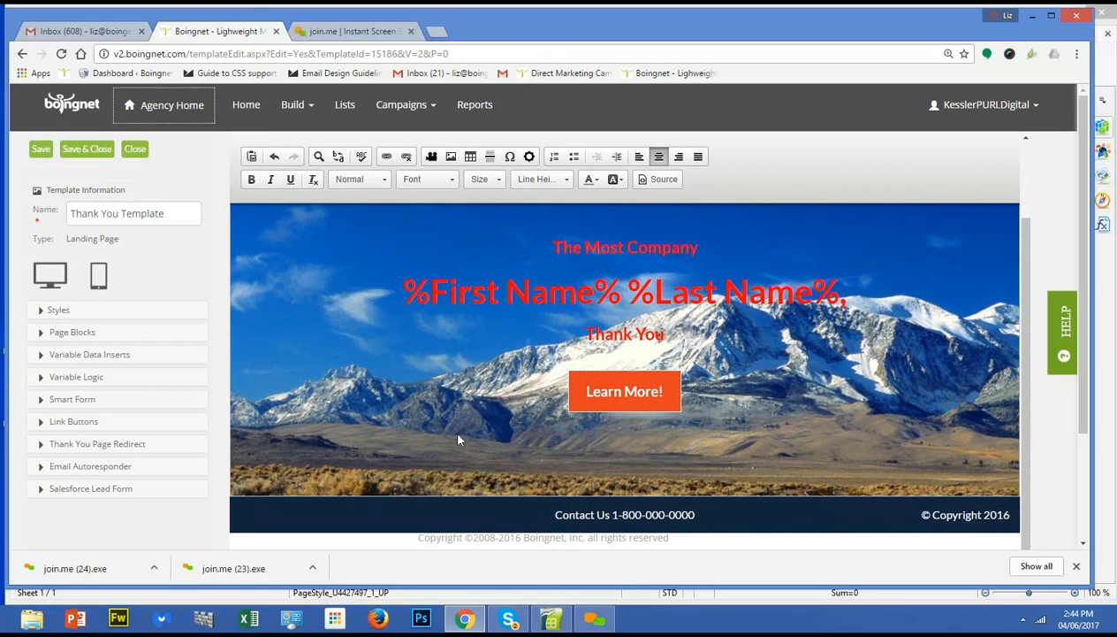
{"action": "left_click", "coordinate": [85, 148]}
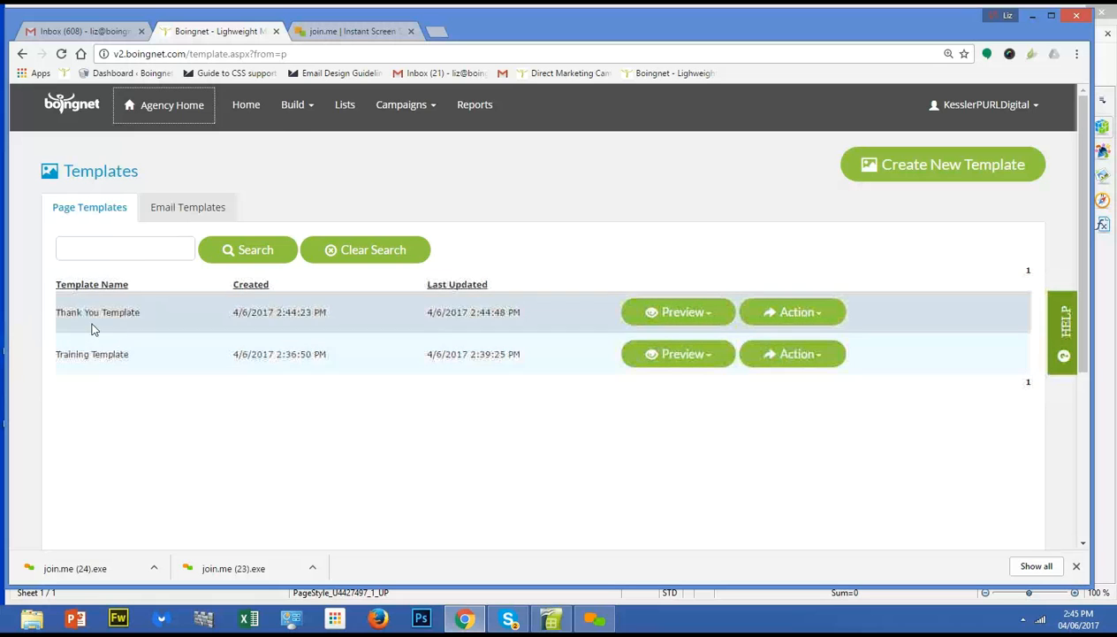
Create a new microsite named "Training Microsite" and open a new page entry in it.
{"action": "left_click", "coordinate": [308, 110]}
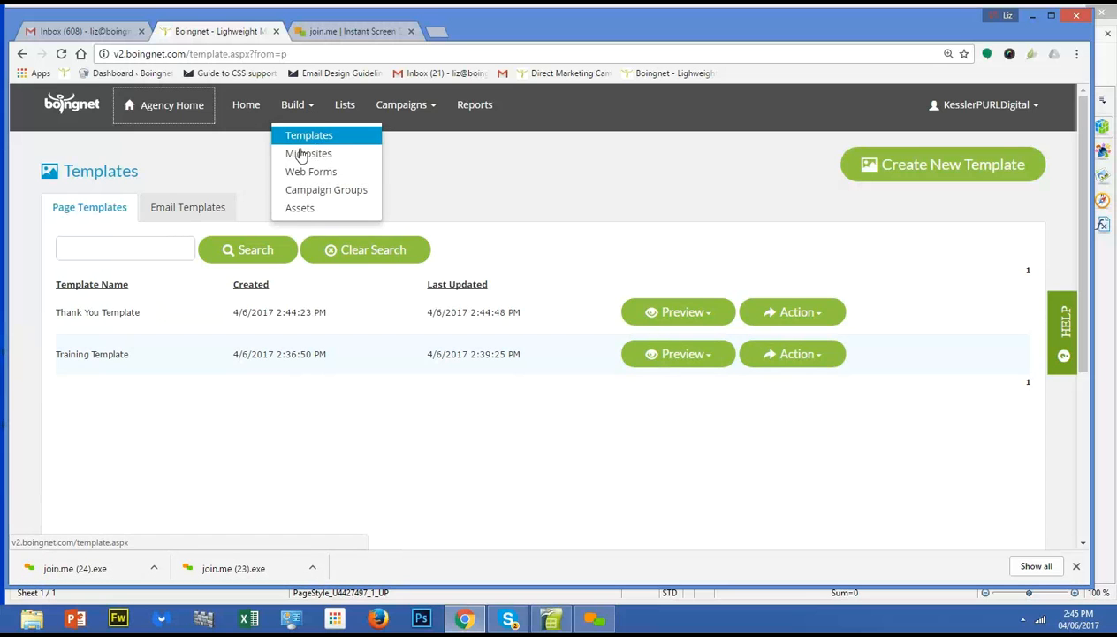
{"action": "left_click", "coordinate": [301, 152]}
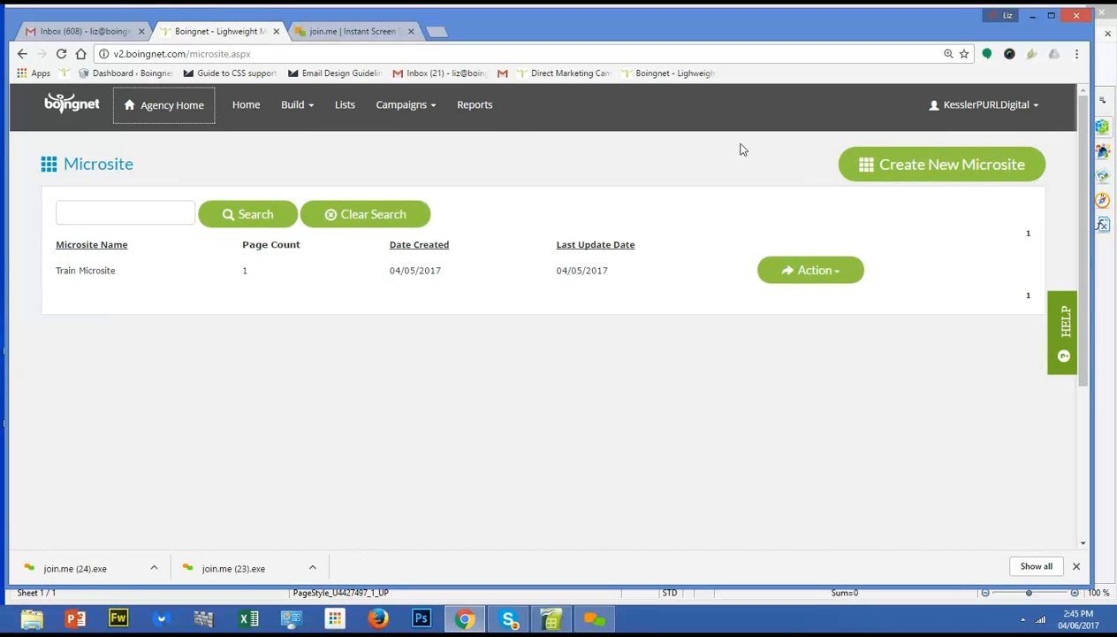
{"action": "left_click", "coordinate": [898, 174]}
{"action": "left_click", "coordinate": [160, 295]}
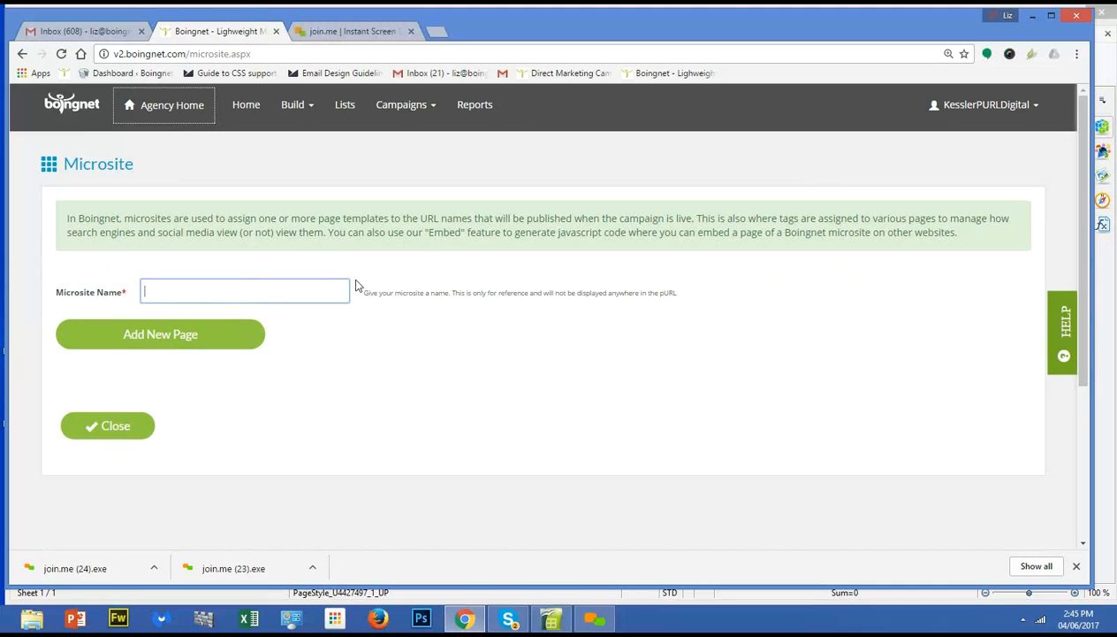
{"action": "type", "text": "Training Mi"}
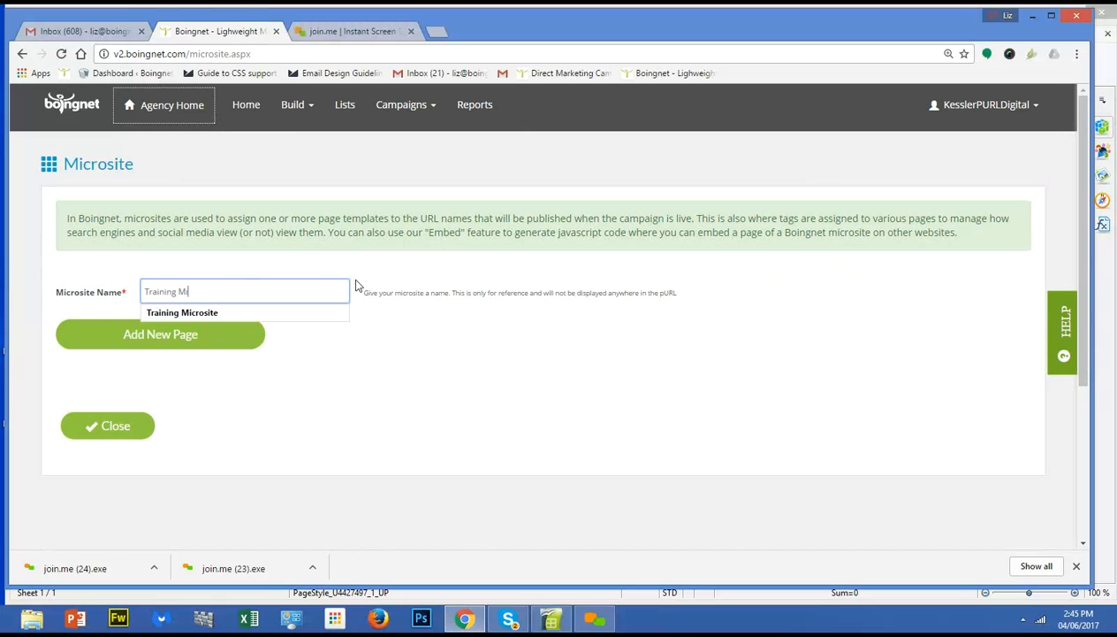
{"action": "type", "text": "ceroo"}
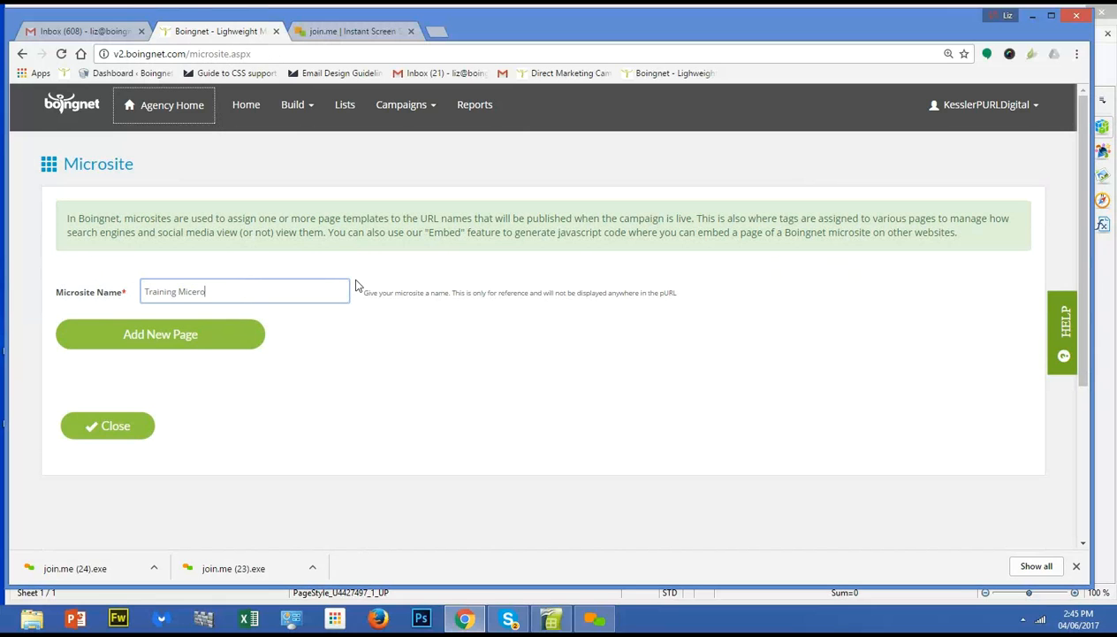
{"action": "key", "text": "BackSpace"}
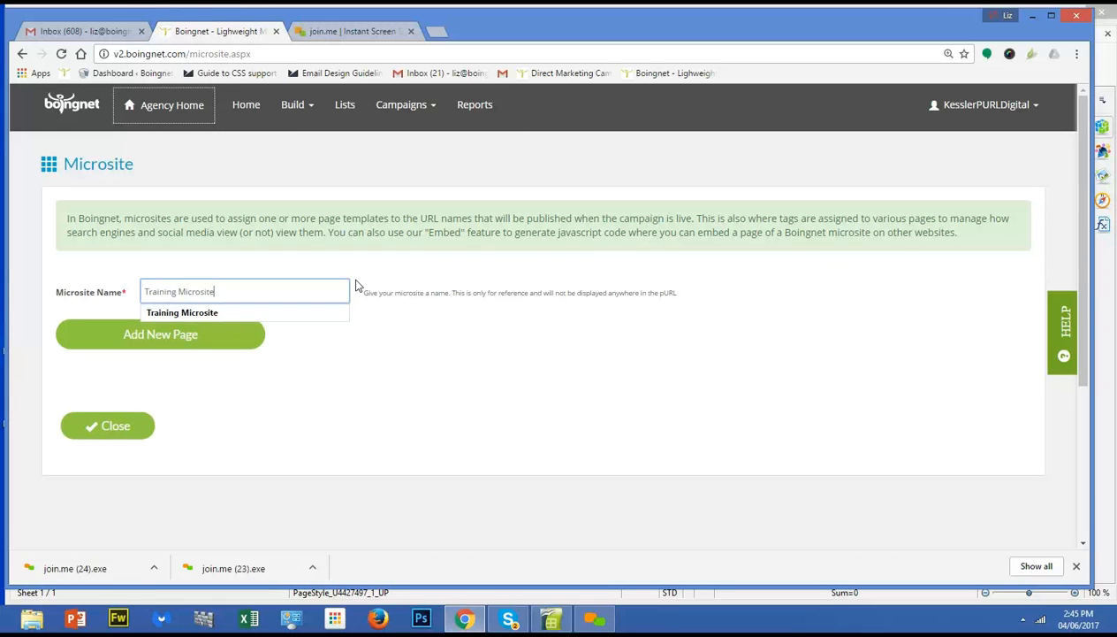
{"action": "type", "text": "rosite"}
{"action": "key", "text": "Tab"}
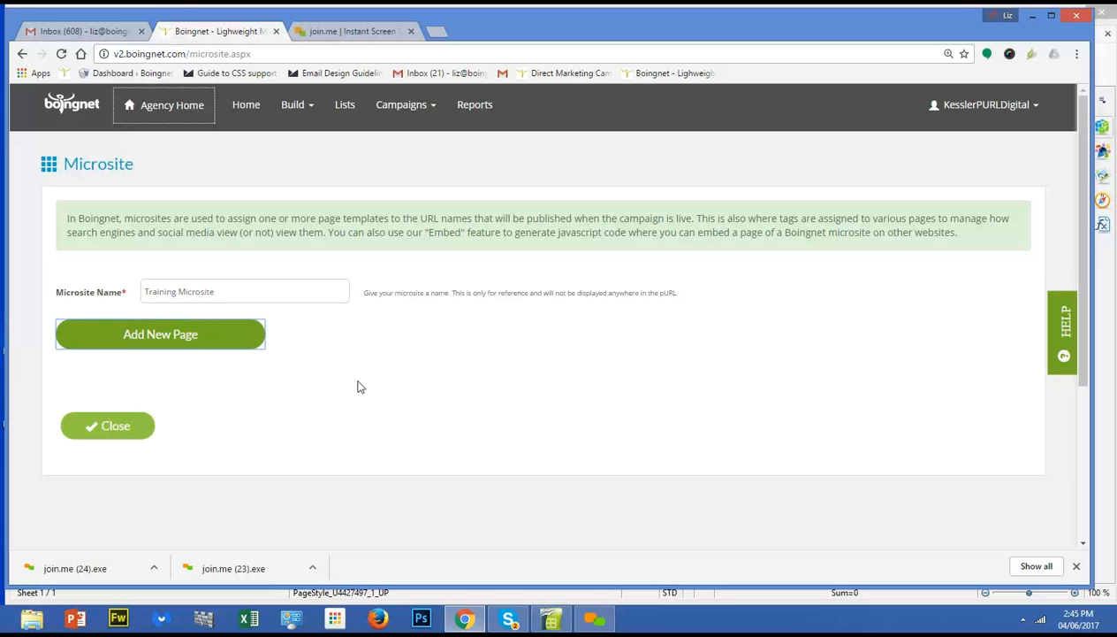
{"action": "left_click", "coordinate": [172, 337]}
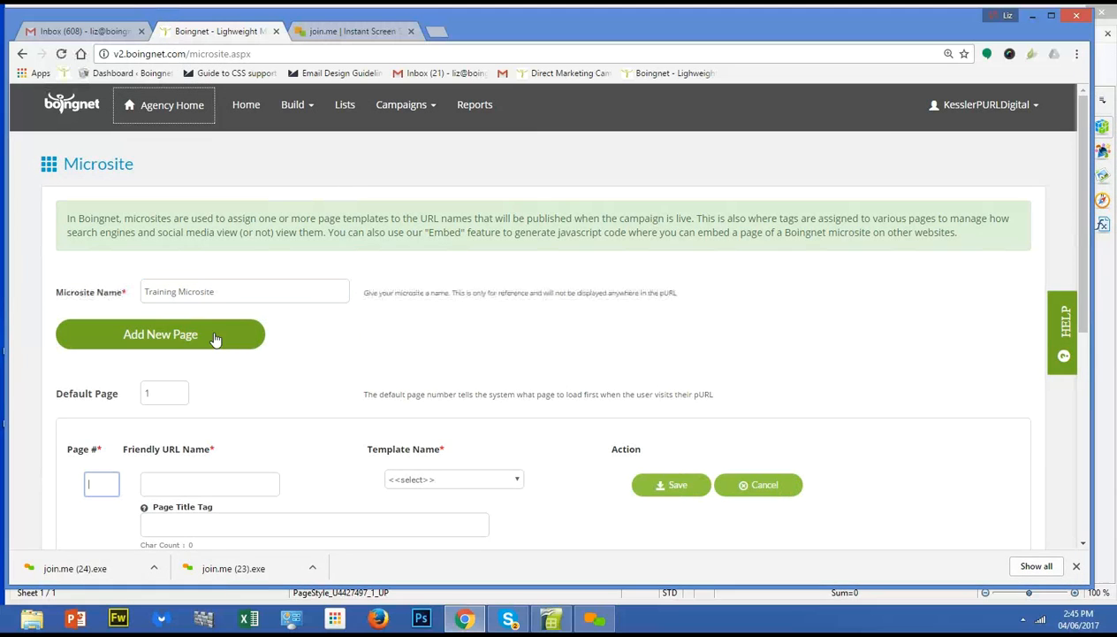
Add page 1 with the friendly URL name "Home" and the Training Template, and save the page entry.
{"action": "type", "text": "1"}
{"action": "left_click", "coordinate": [159, 485]}
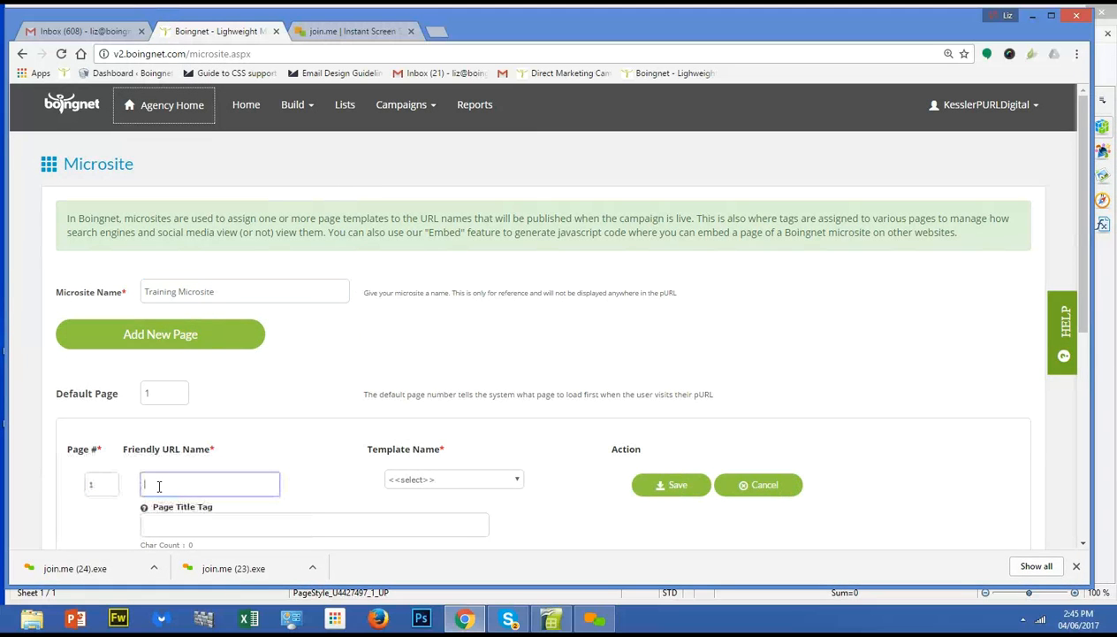
{"action": "type", "text": "Home"}
{"action": "left_click", "coordinate": [469, 482]}
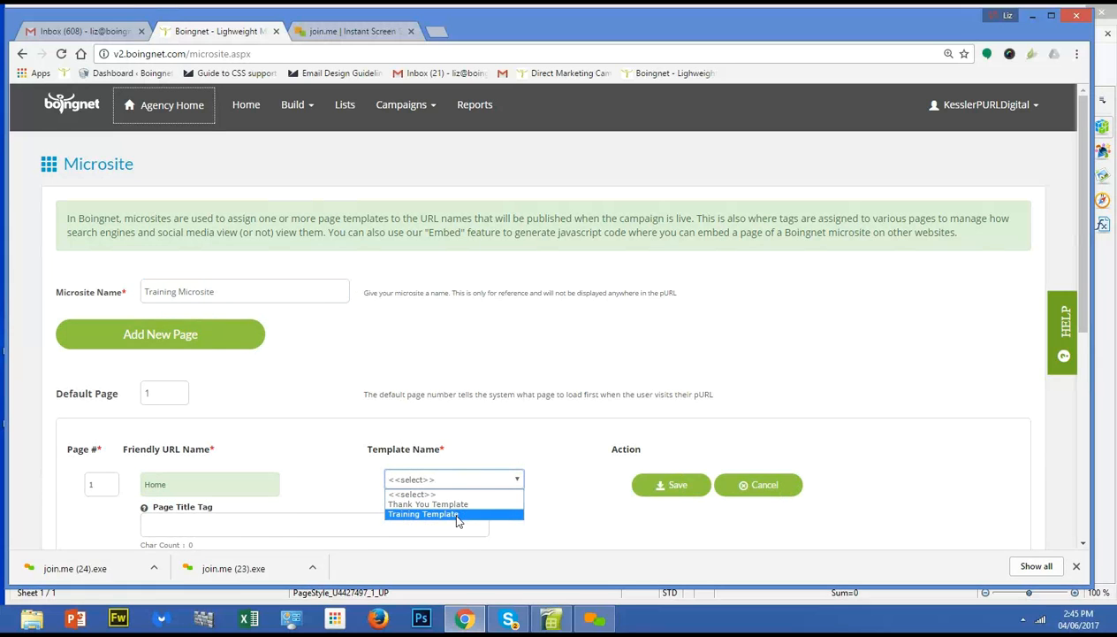
{"action": "left_click", "coordinate": [457, 516]}
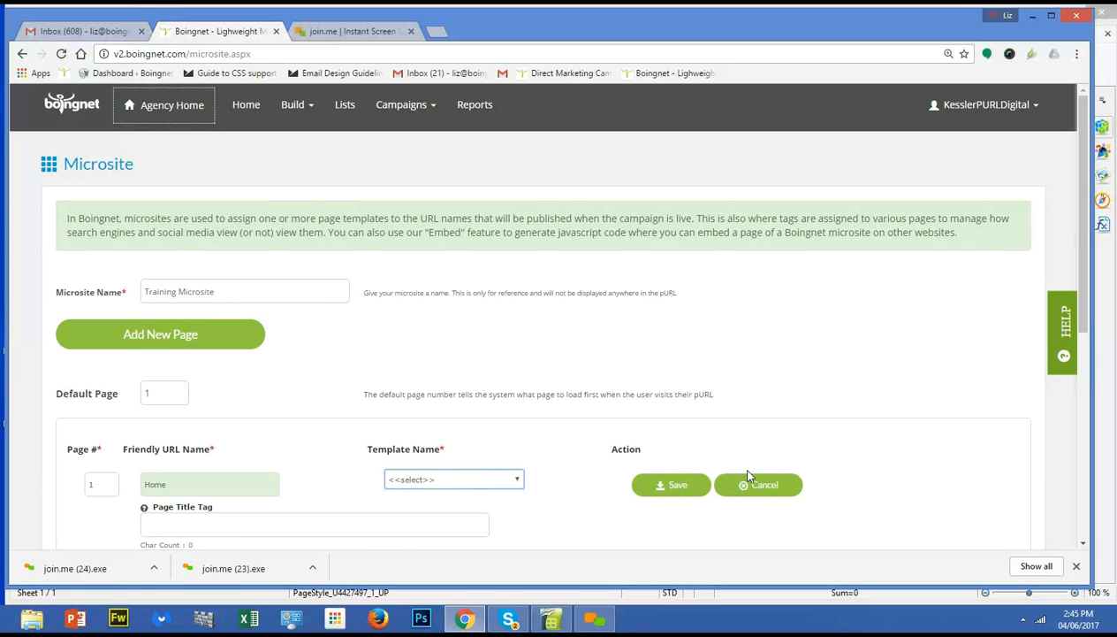
{"action": "left_click", "coordinate": [677, 488]}
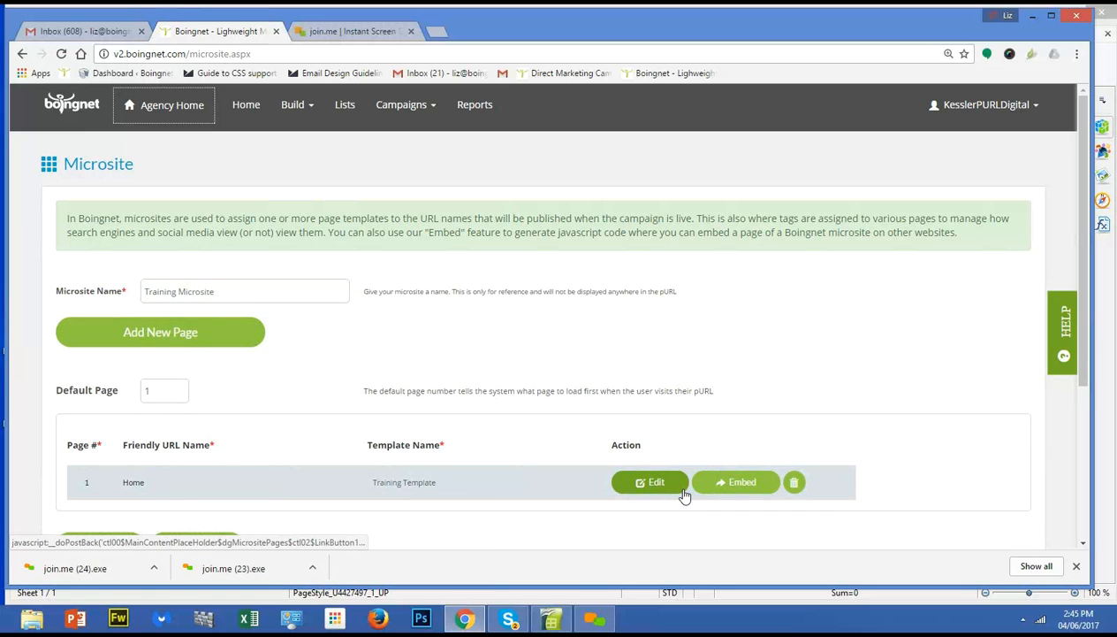
Add page 2 with the friendly URL name "ThankYou" and the Thank You Template, and save the page entry.
{"action": "scroll", "coordinate": [684, 495], "scroll_direction": "down", "scroll_amount": 2}
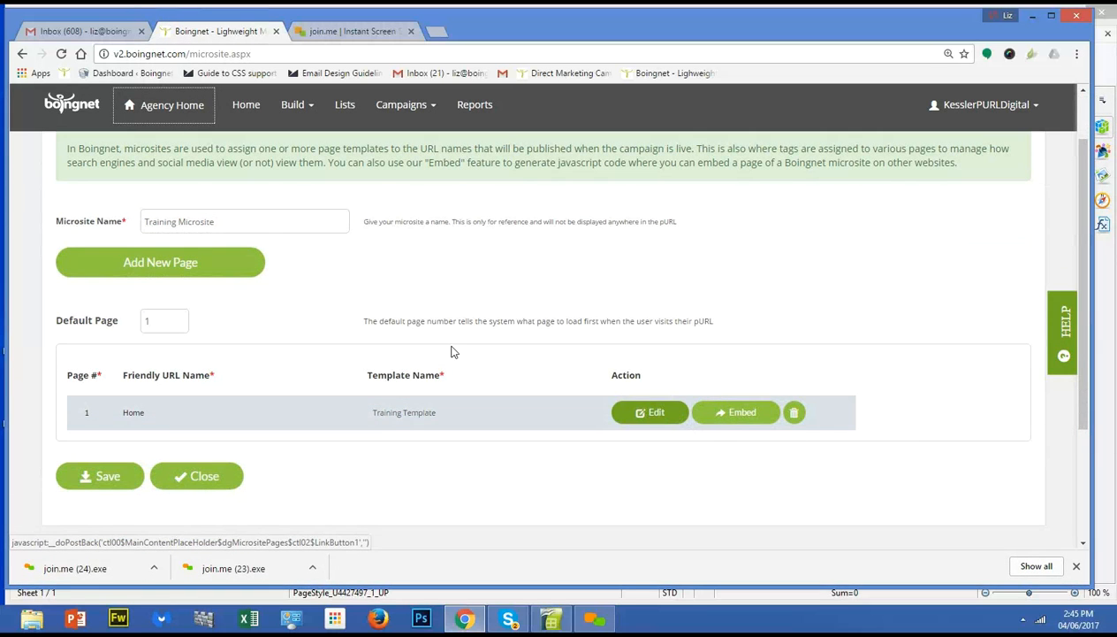
{"action": "left_click", "coordinate": [152, 265]}
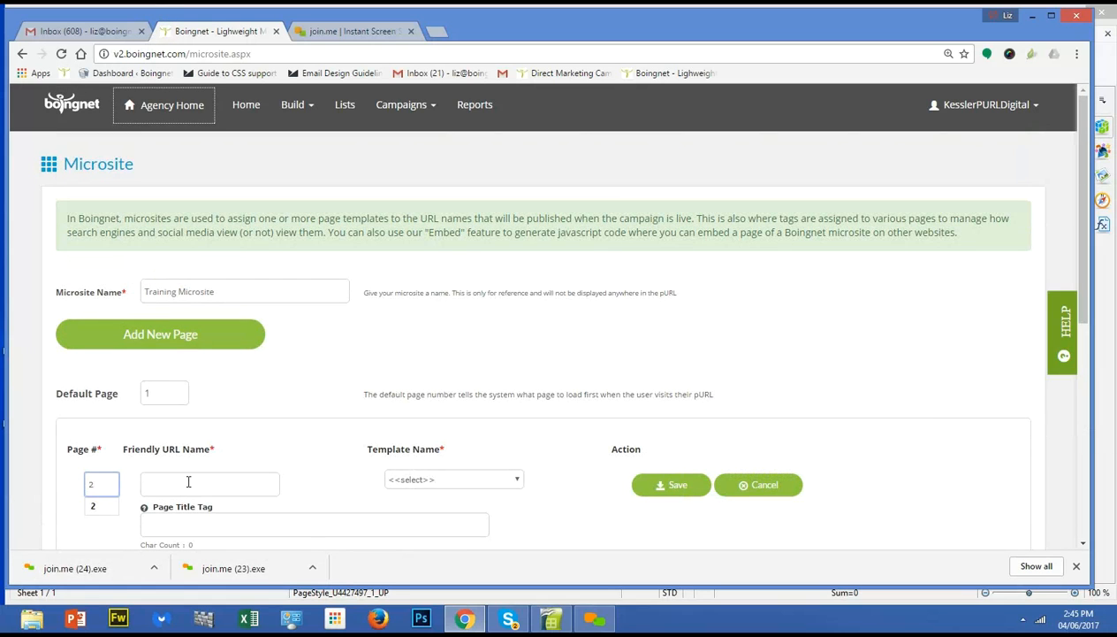
{"action": "left_click", "coordinate": [190, 482]}
{"action": "type", "text": "ThankYou"}
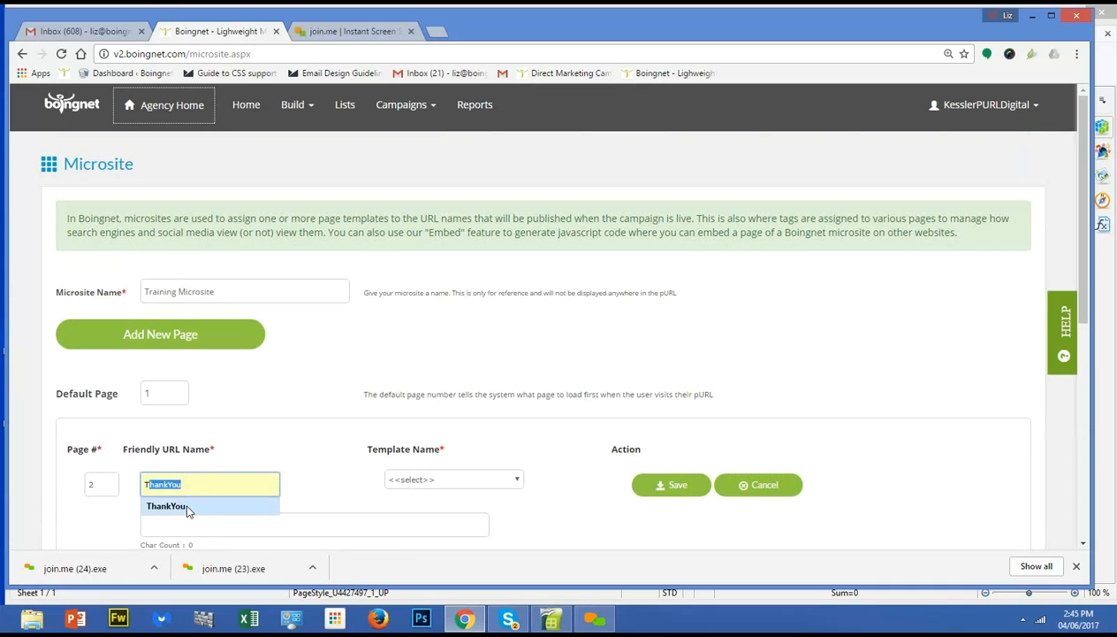
{"action": "left_click", "coordinate": [185, 506]}
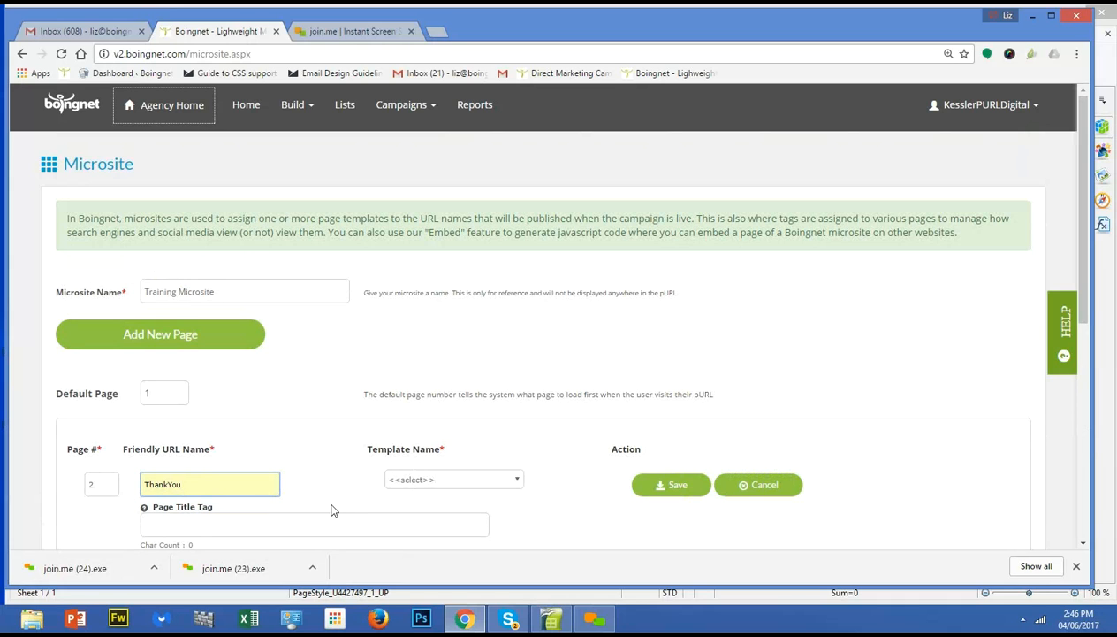
{"action": "left_click", "coordinate": [471, 478]}
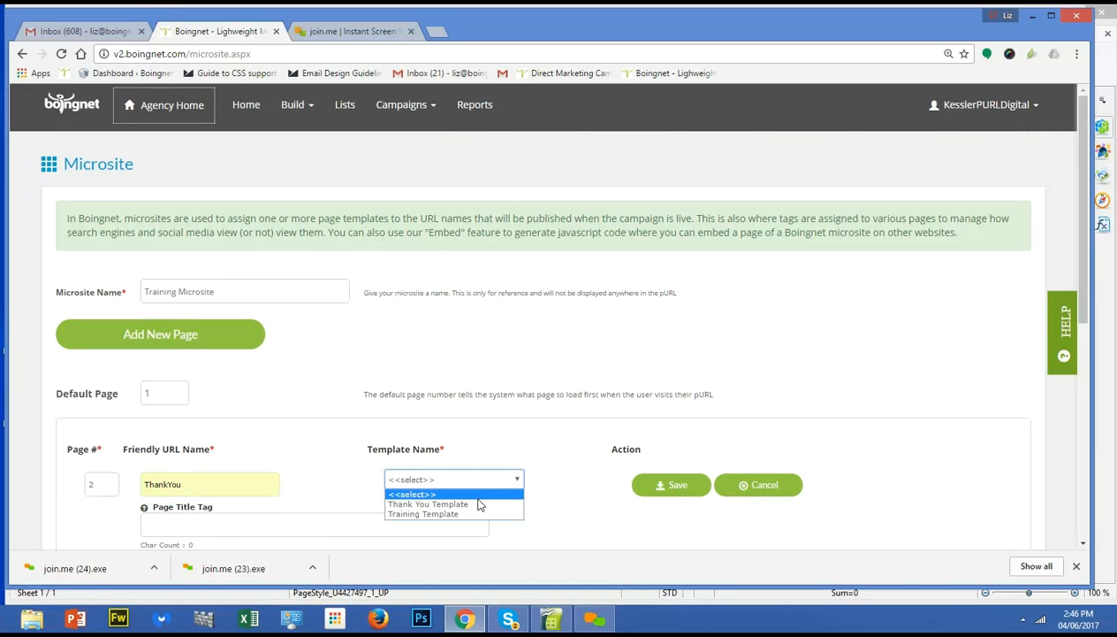
{"action": "left_click", "coordinate": [482, 504]}
{"action": "left_click", "coordinate": [679, 491]}
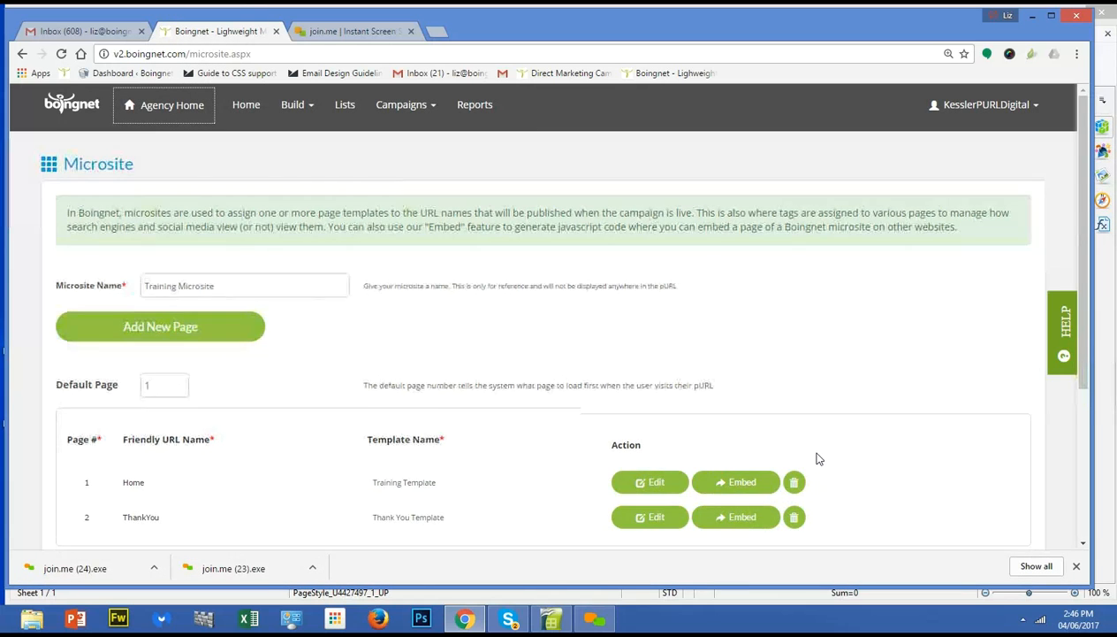
Save the Training Microsite and return to the list of microsites.
{"action": "scroll", "coordinate": [812, 462], "scroll_direction": "down", "scroll_amount": 2}
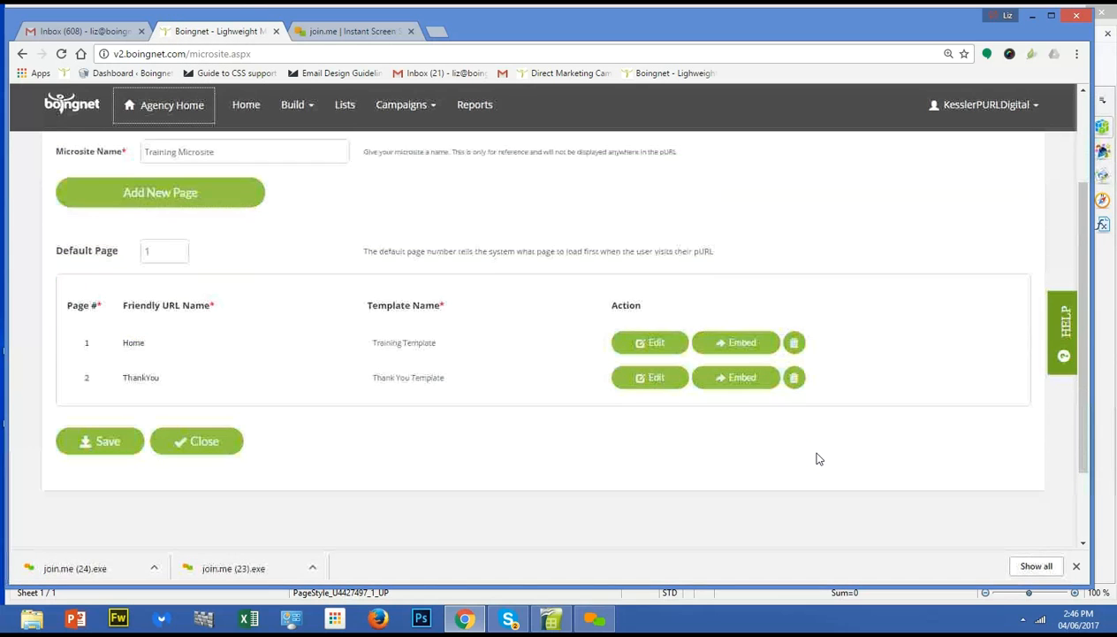
{"action": "left_click", "coordinate": [102, 447]}
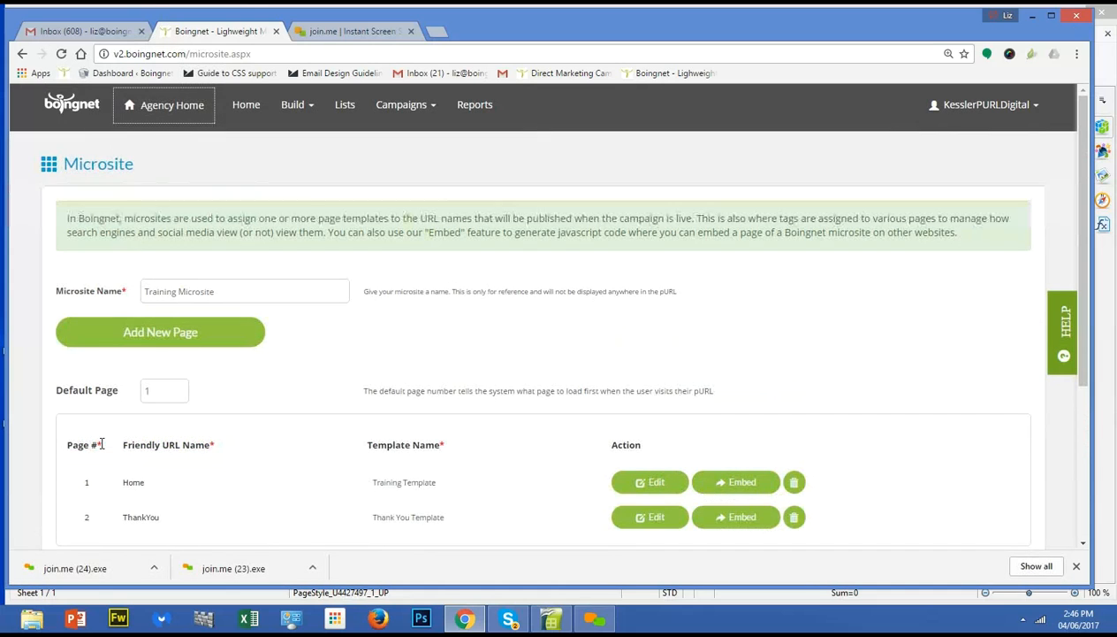
{"action": "left_click", "coordinate": [299, 106]}
{"action": "left_click", "coordinate": [305, 153]}
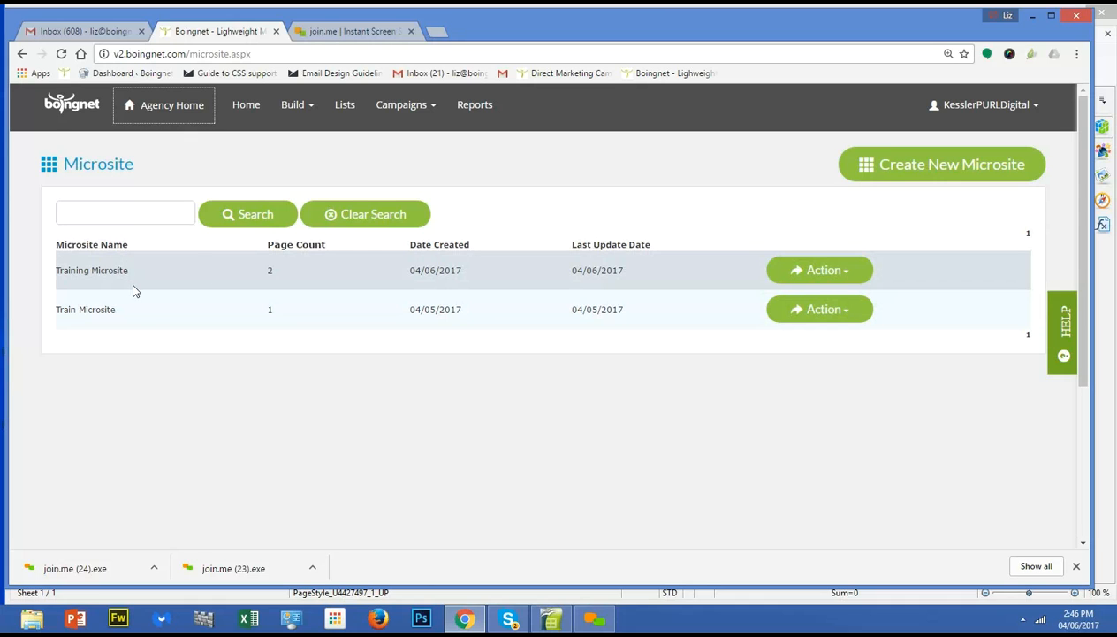
Create a new personalized campaign and name it "Training pURLs".
{"action": "left_click", "coordinate": [434, 113]}
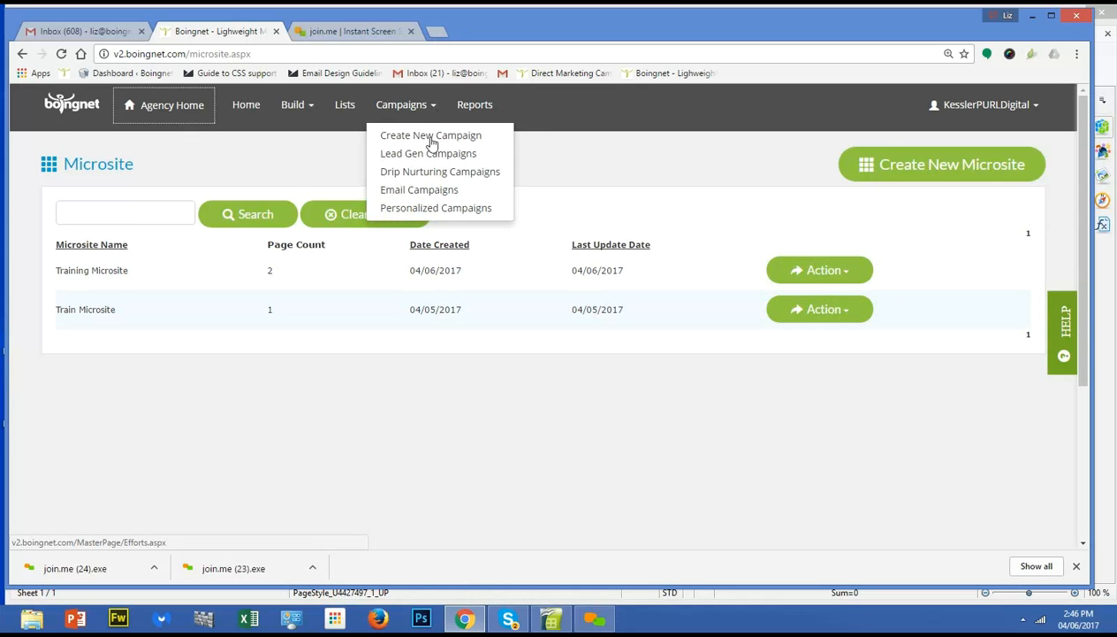
{"action": "left_click", "coordinate": [416, 209]}
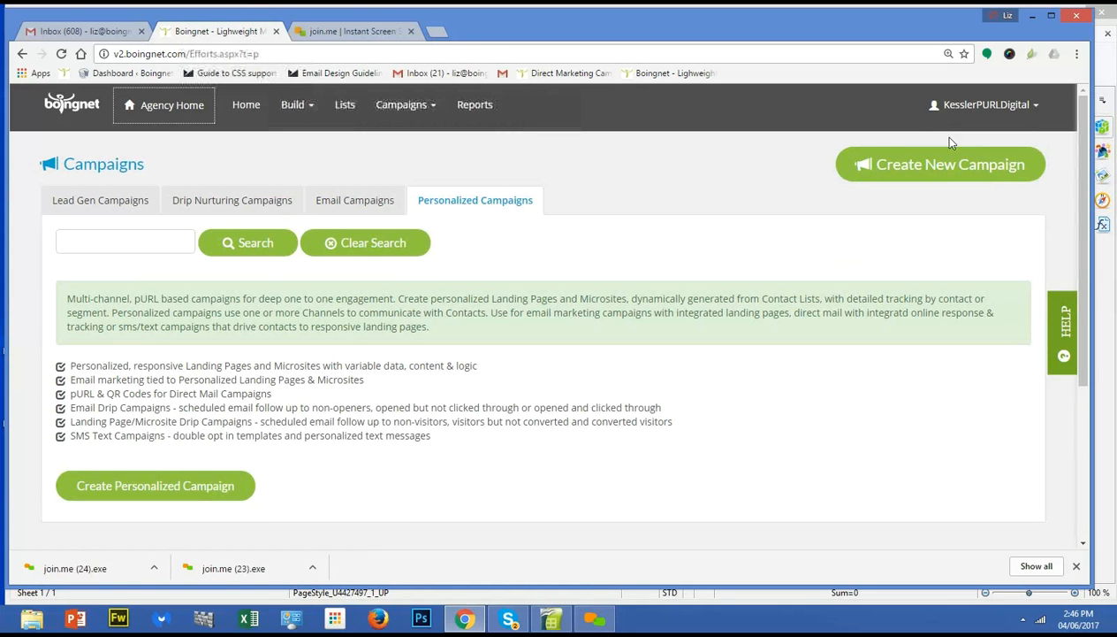
{"action": "left_click", "coordinate": [944, 175]}
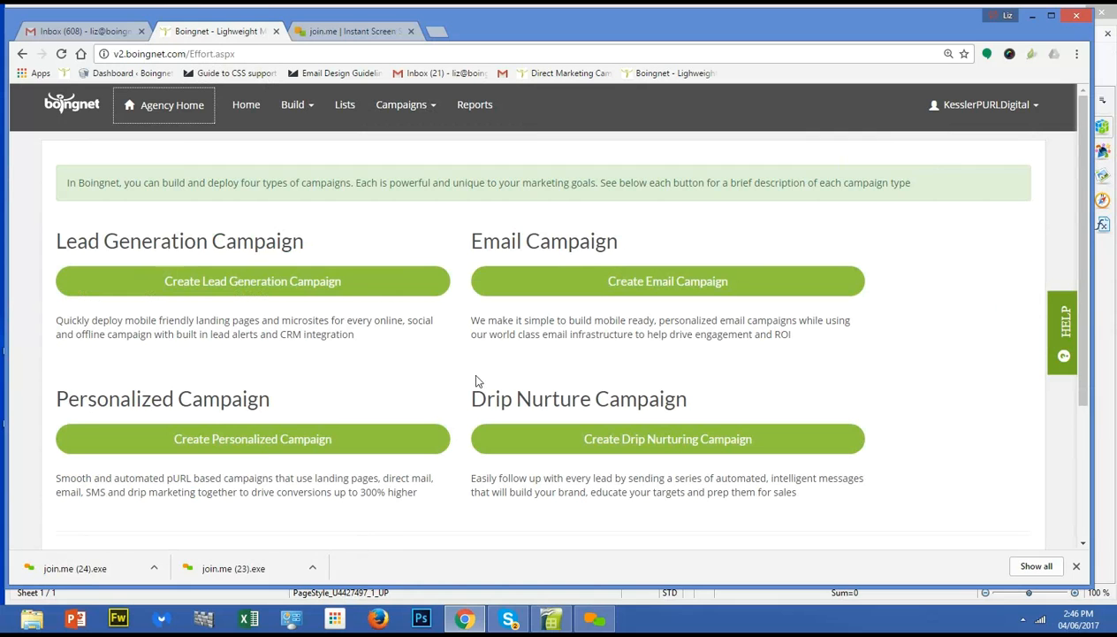
{"action": "left_click", "coordinate": [260, 433]}
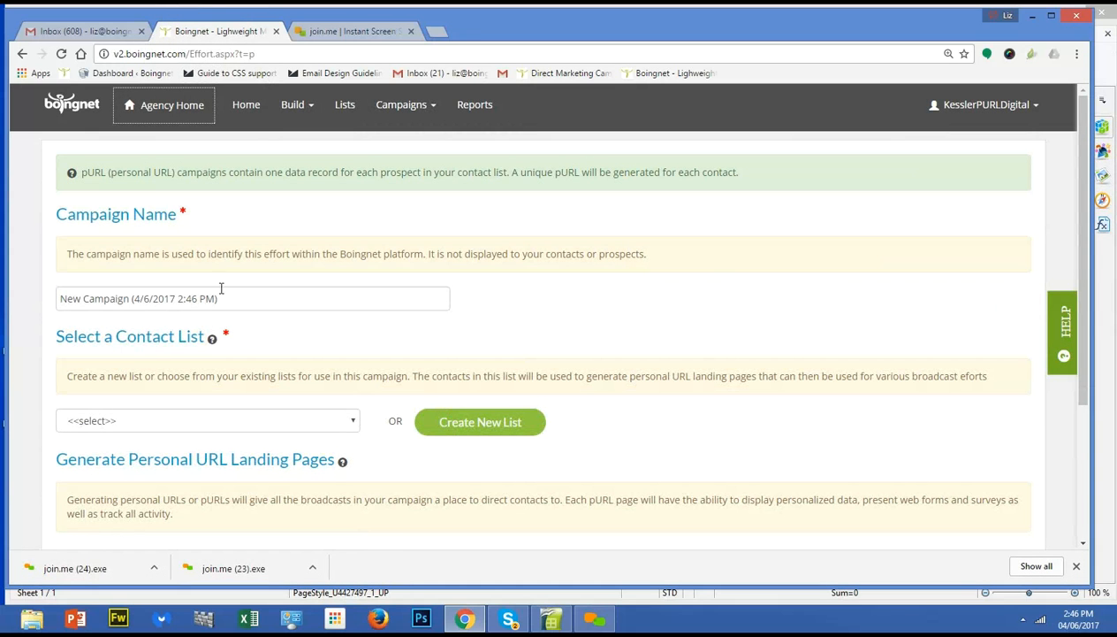
{"action": "left_click_drag", "start_coordinate": [232, 295], "coordinate": [3, 302]}
{"action": "key", "text": "BackSpace"}
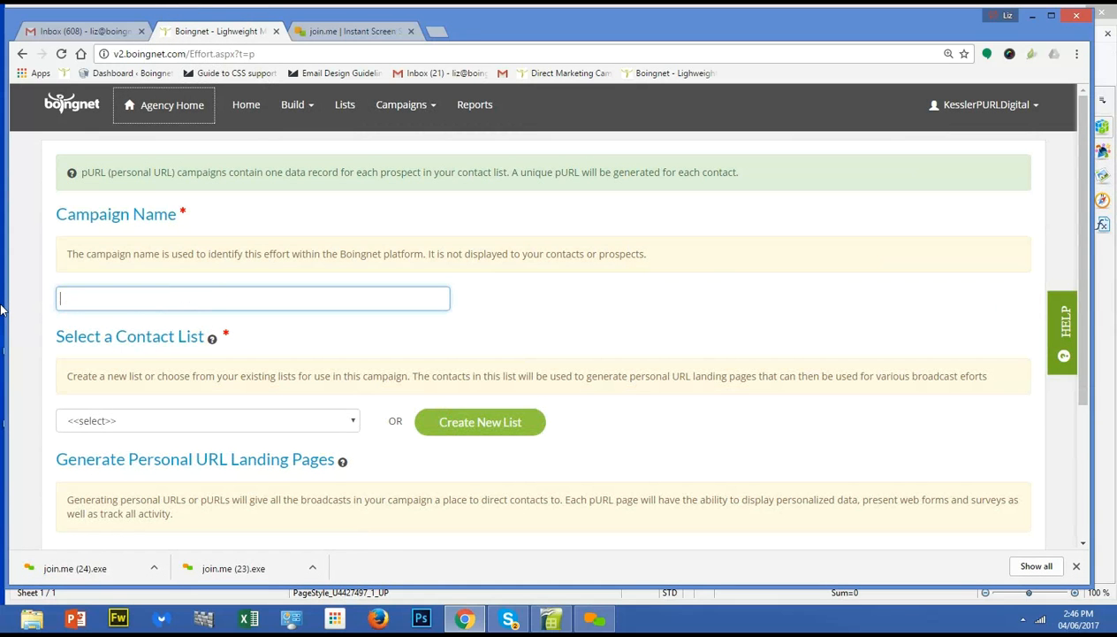
{"action": "type", "text": "Training p"}
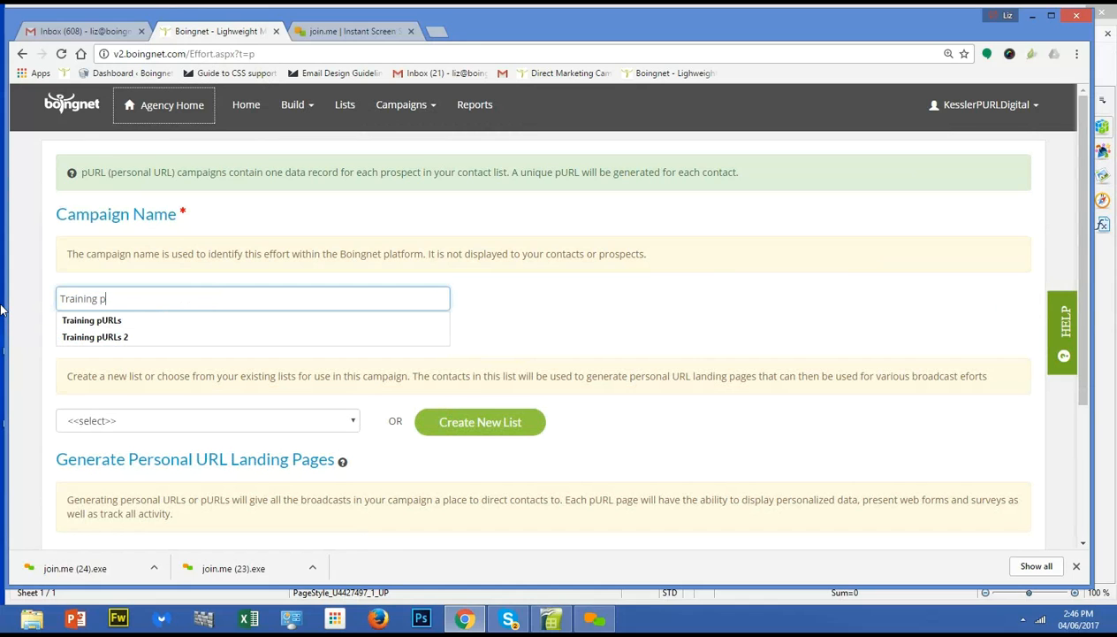
{"action": "type", "text": "URLs"}
Select Training List 1 (Web Form List) as the campaign's contact list and start generating its personal URLs.
{"action": "left_click", "coordinate": [344, 425]}
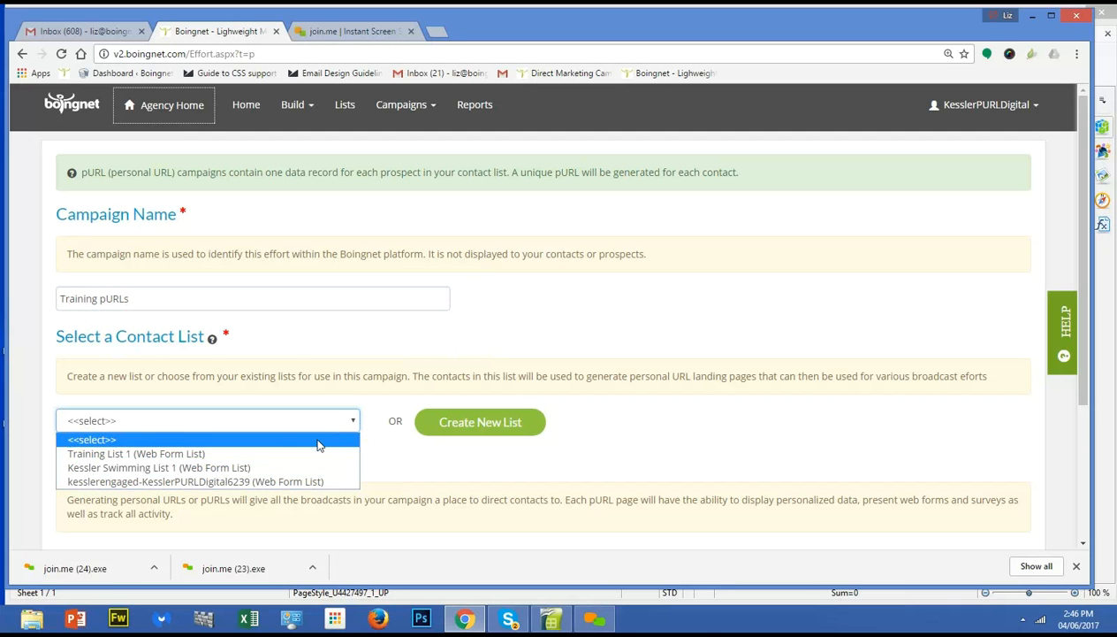
{"action": "left_click", "coordinate": [151, 454]}
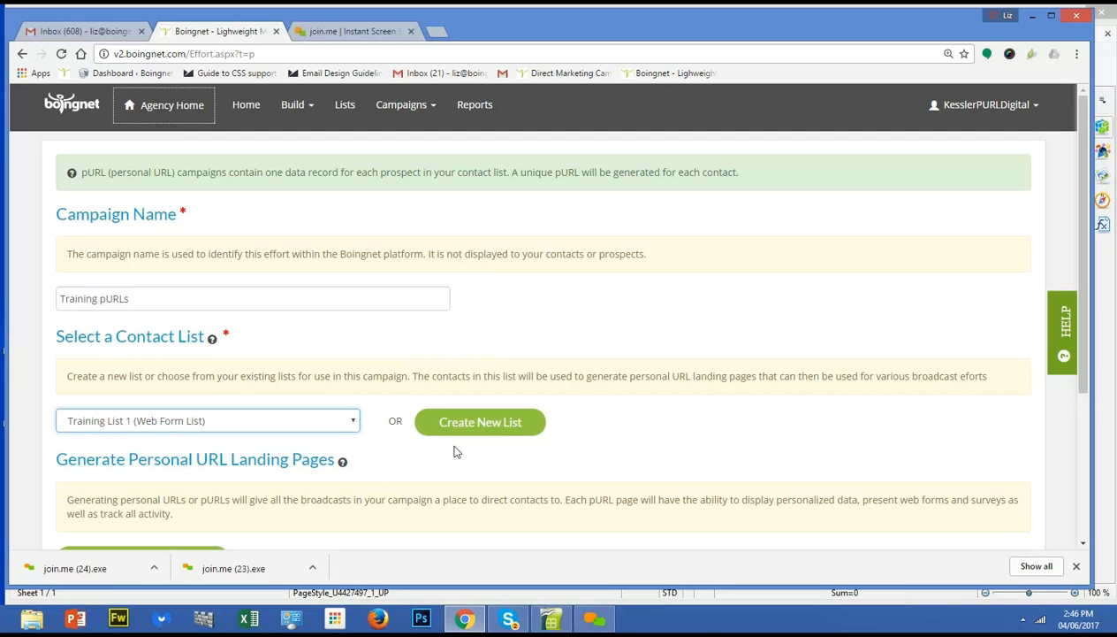
{"action": "scroll", "coordinate": [451, 449], "scroll_direction": "down", "scroll_amount": 2}
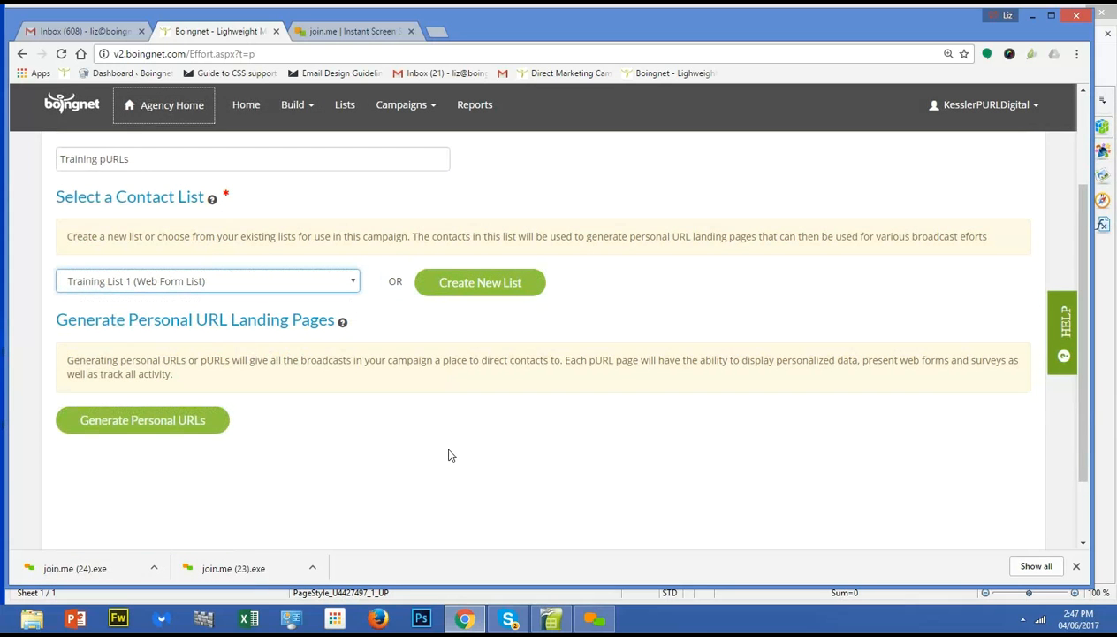
{"action": "left_click", "coordinate": [131, 428]}
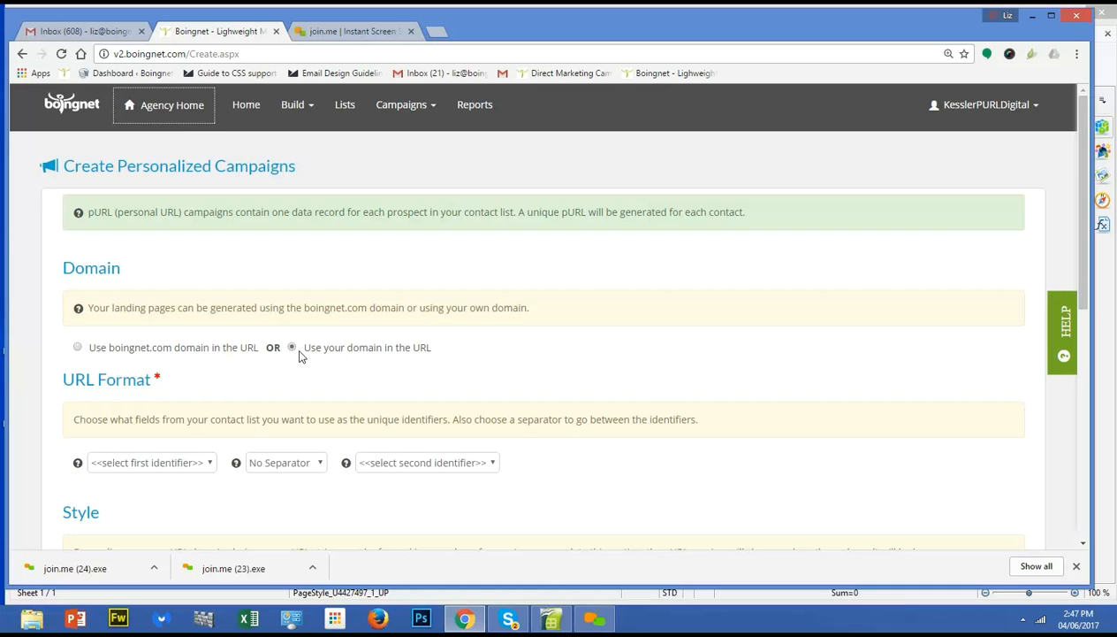
Set the URL format's first identifier to COMPANY and its second identifier to BLANK.
{"action": "left_click", "coordinate": [198, 467]}
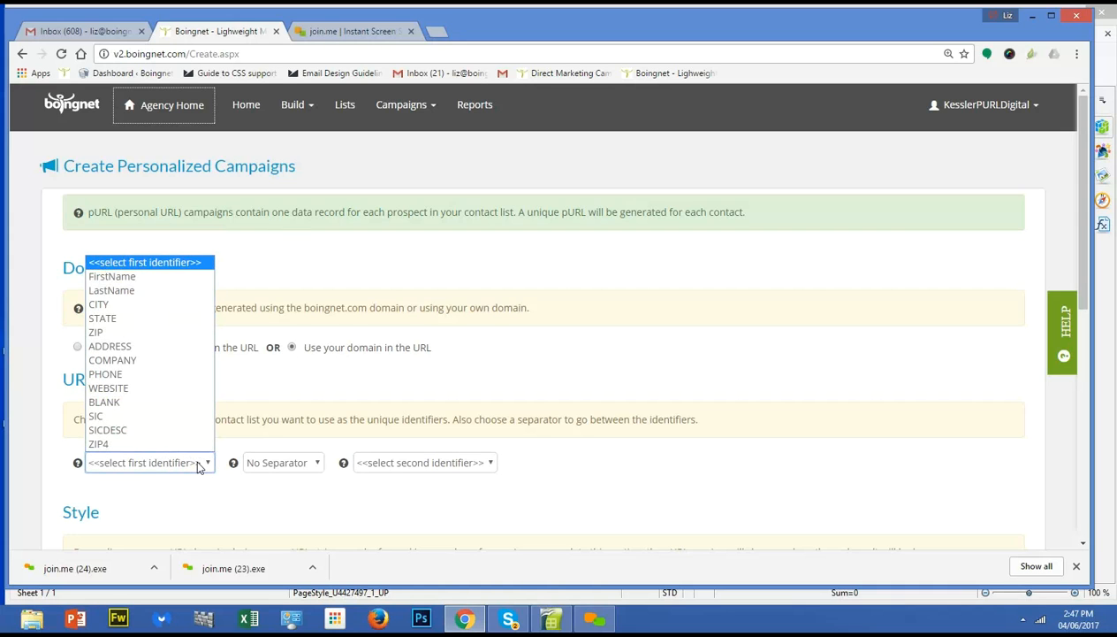
{"action": "left_click", "coordinate": [172, 366]}
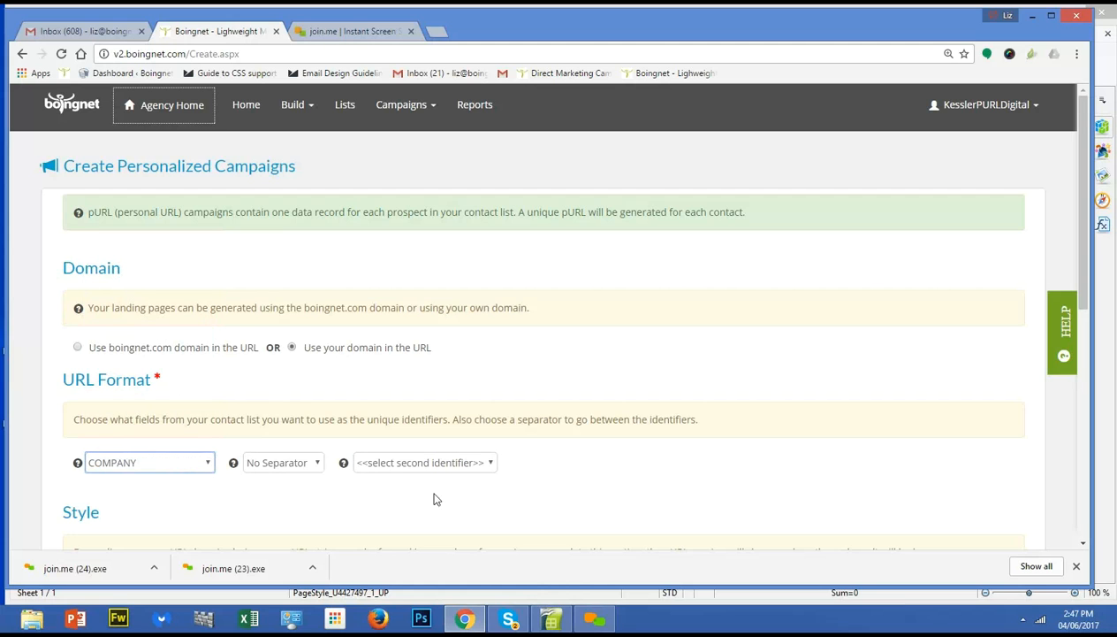
{"action": "left_click", "coordinate": [468, 465]}
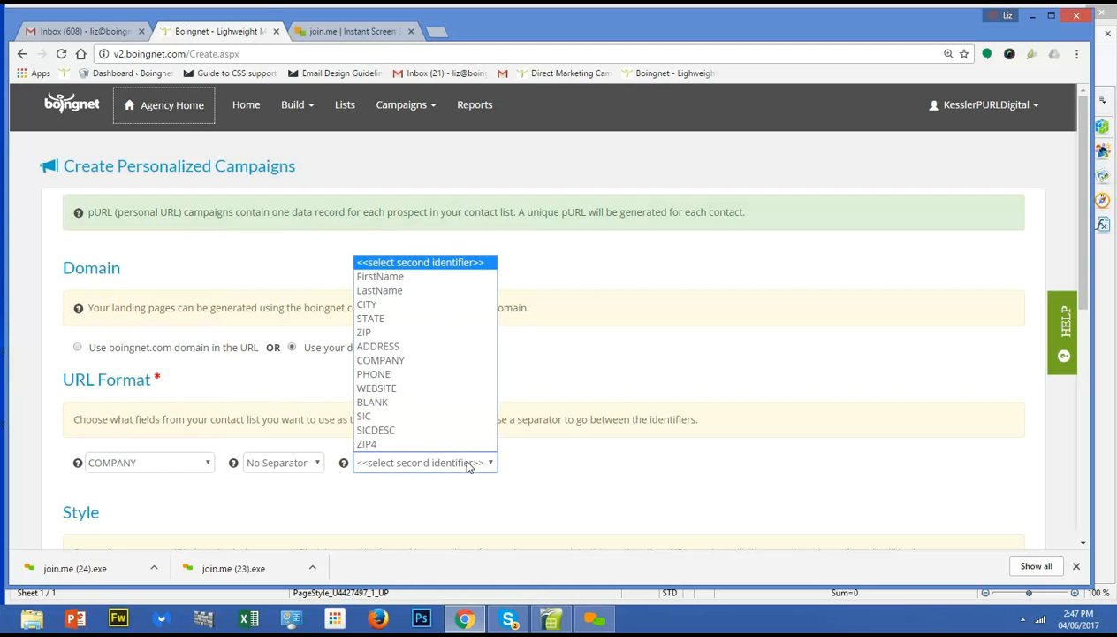
{"action": "left_click", "coordinate": [444, 401]}
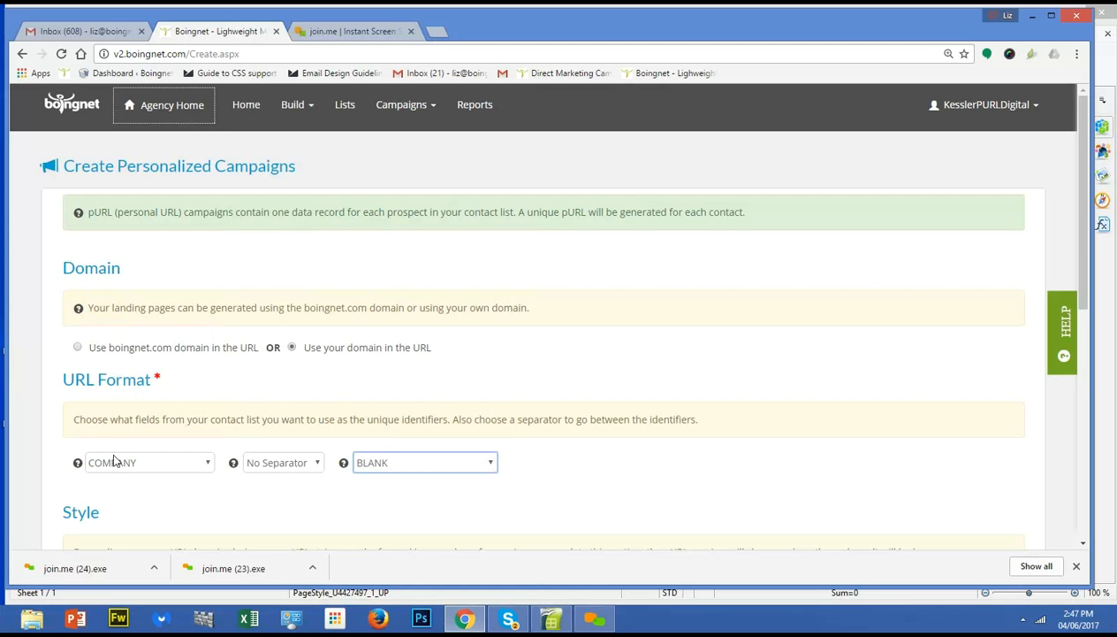
Choose trydirectmail.com as the domain for the personal URLs.
{"action": "scroll", "coordinate": [503, 465], "scroll_direction": "down", "scroll_amount": 3}
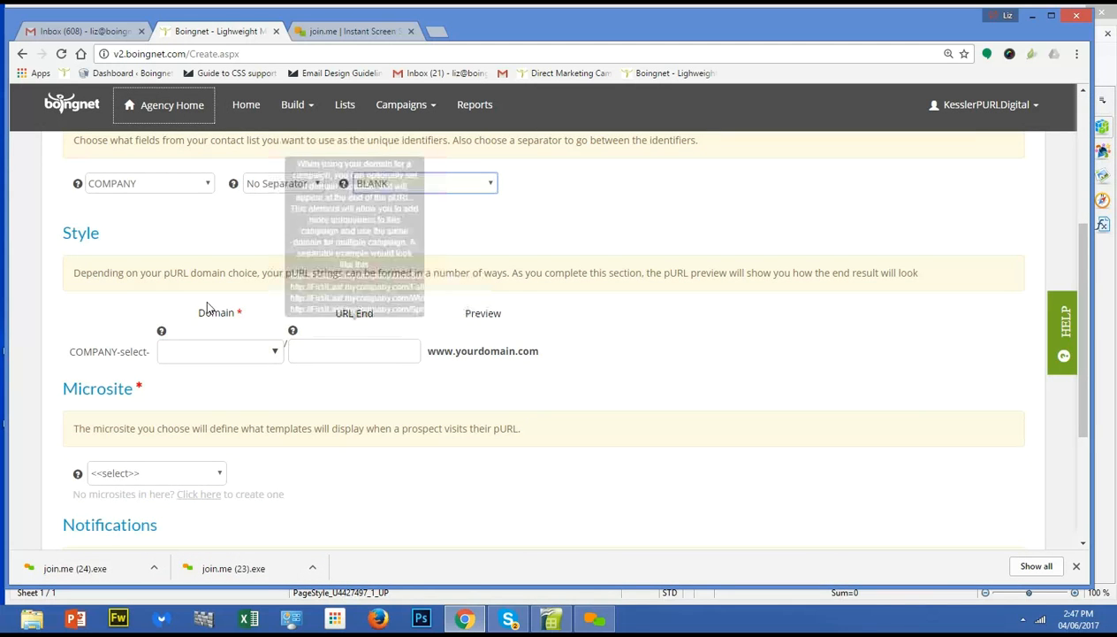
{"action": "left_click", "coordinate": [274, 352]}
{"action": "left_click", "coordinate": [218, 369]}
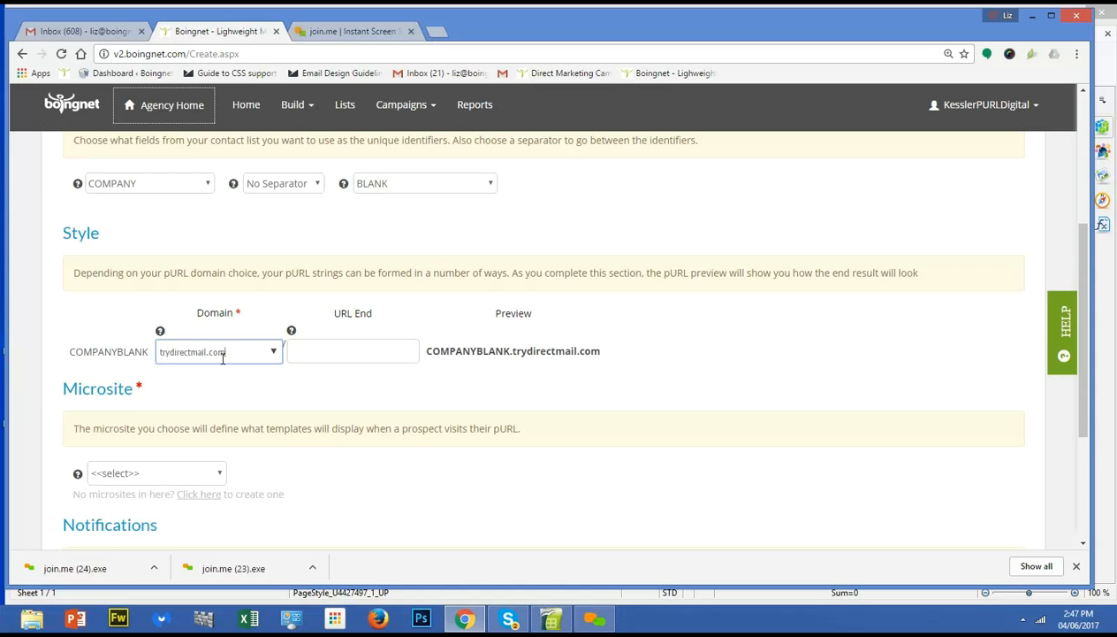
{"action": "key", "text": "Tab"}
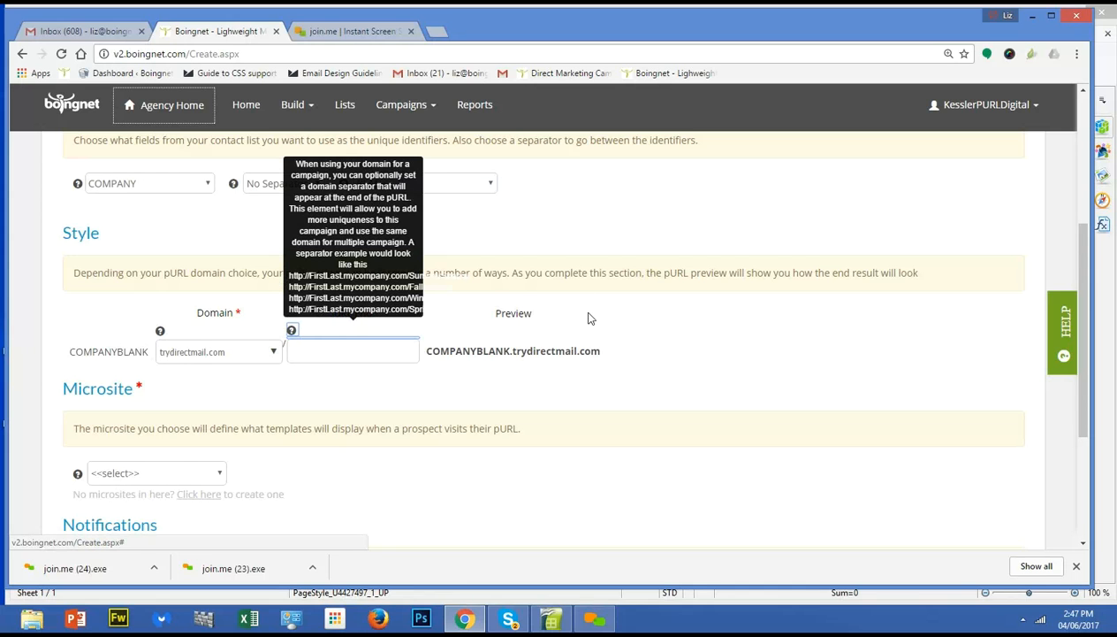
Assign the Training Microsite to the campaign and continue to the confirmation of the campaign details.
{"action": "scroll", "coordinate": [590, 318], "scroll_direction": "down", "scroll_amount": 1}
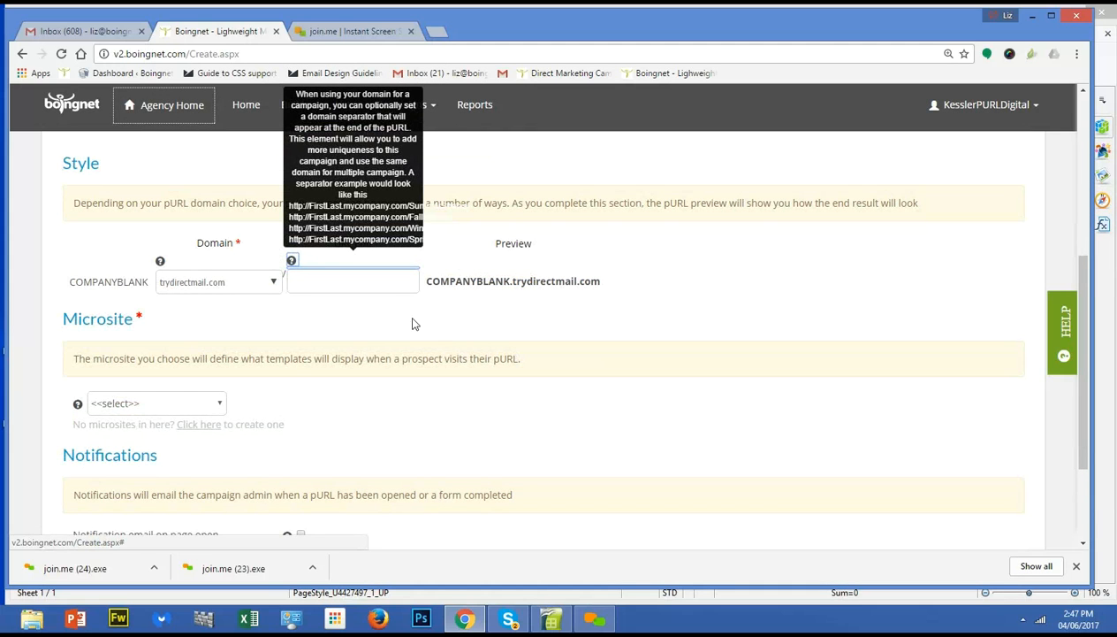
{"action": "scroll", "coordinate": [527, 301], "scroll_direction": "down", "scroll_amount": 1}
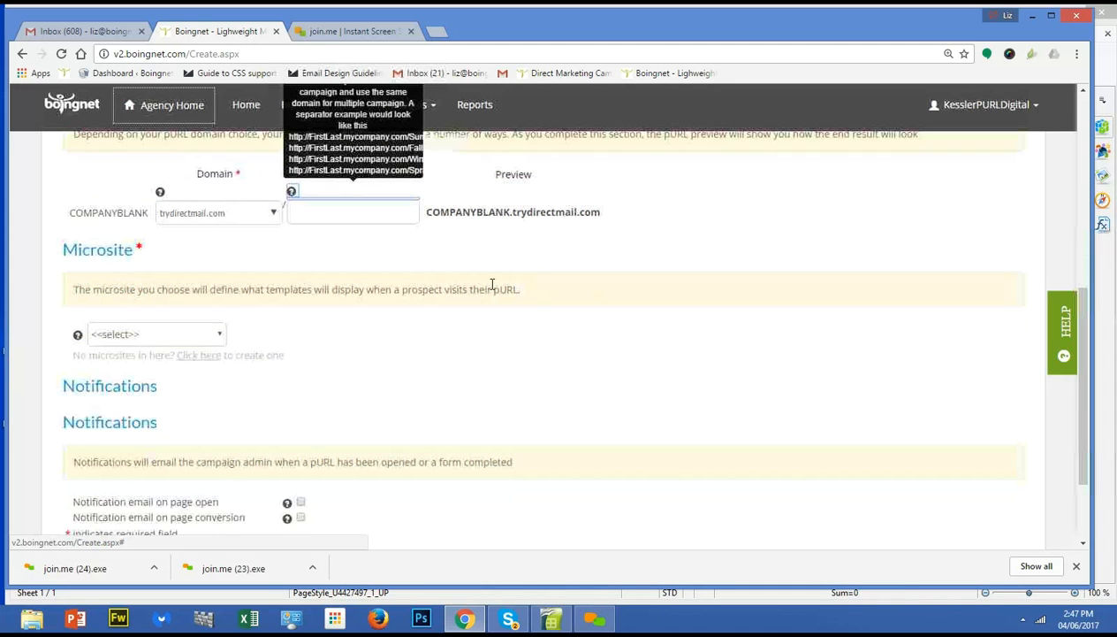
{"action": "left_click", "coordinate": [220, 339]}
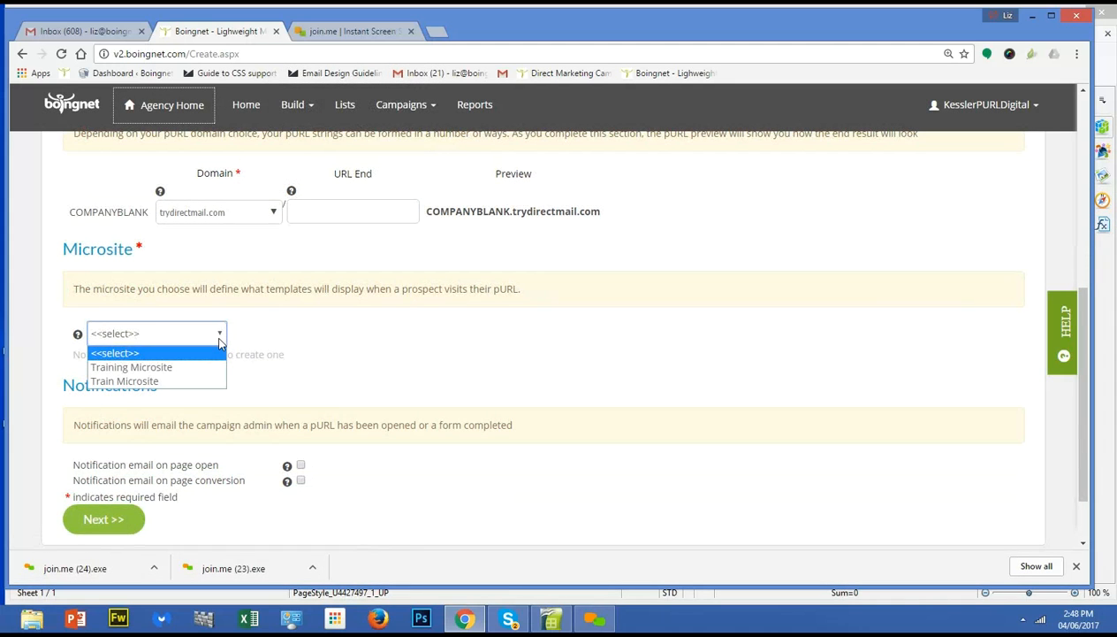
{"action": "left_click", "coordinate": [204, 368]}
{"action": "scroll", "coordinate": [218, 408], "scroll_direction": "down", "scroll_amount": 1}
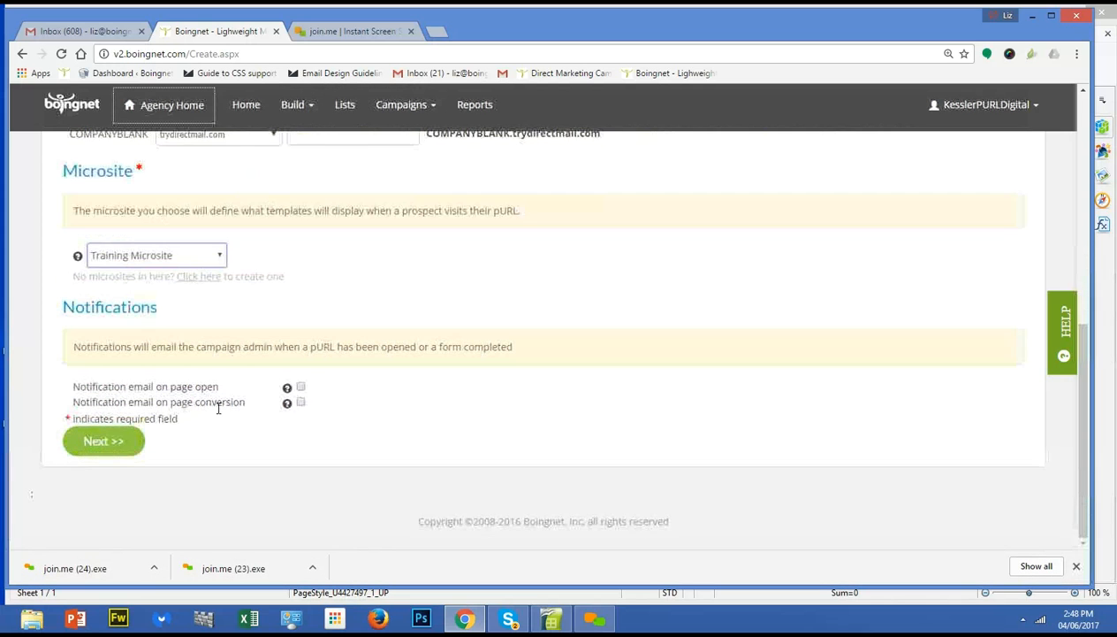
{"action": "left_click", "coordinate": [104, 441]}
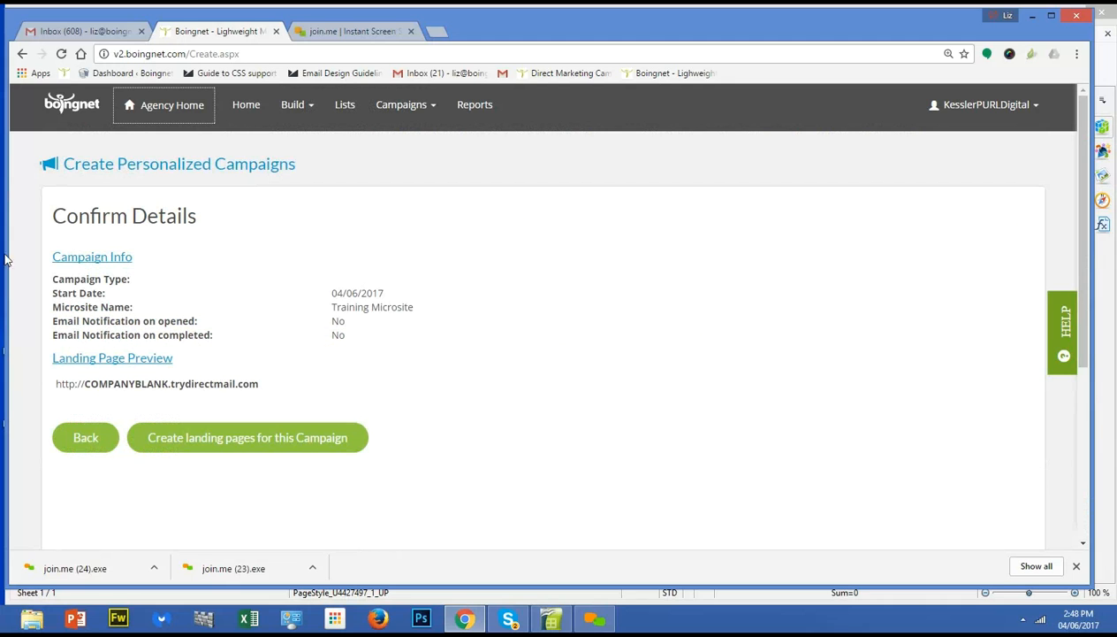
Create the landing pages for the Training pURLs campaign and locate its sample URLs.
{"action": "left_click", "coordinate": [262, 445]}
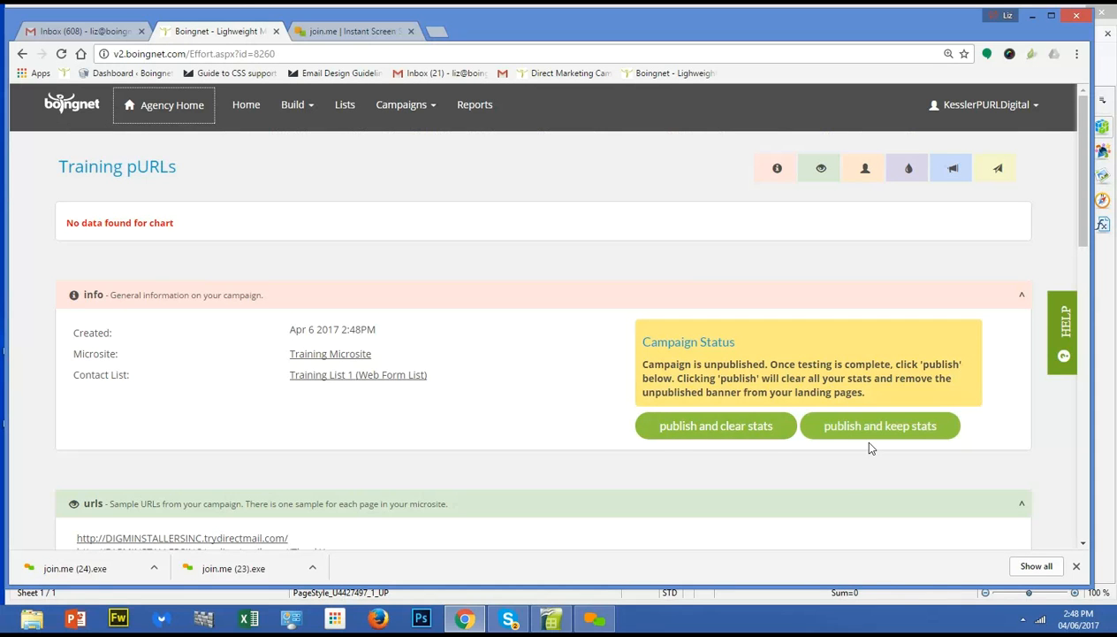
{"action": "scroll", "coordinate": [862, 451], "scroll_direction": "down", "scroll_amount": 2}
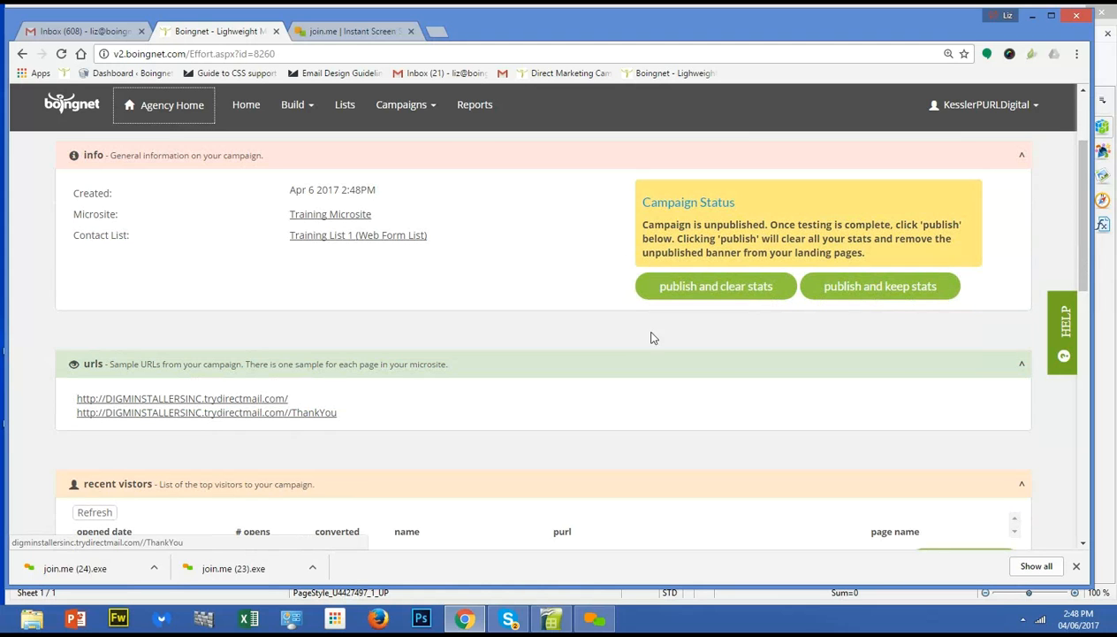
{"action": "scroll", "coordinate": [688, 230], "scroll_direction": "up", "scroll_amount": 2}
{"action": "scroll", "coordinate": [557, 270], "scroll_direction": "down", "scroll_amount": 4}
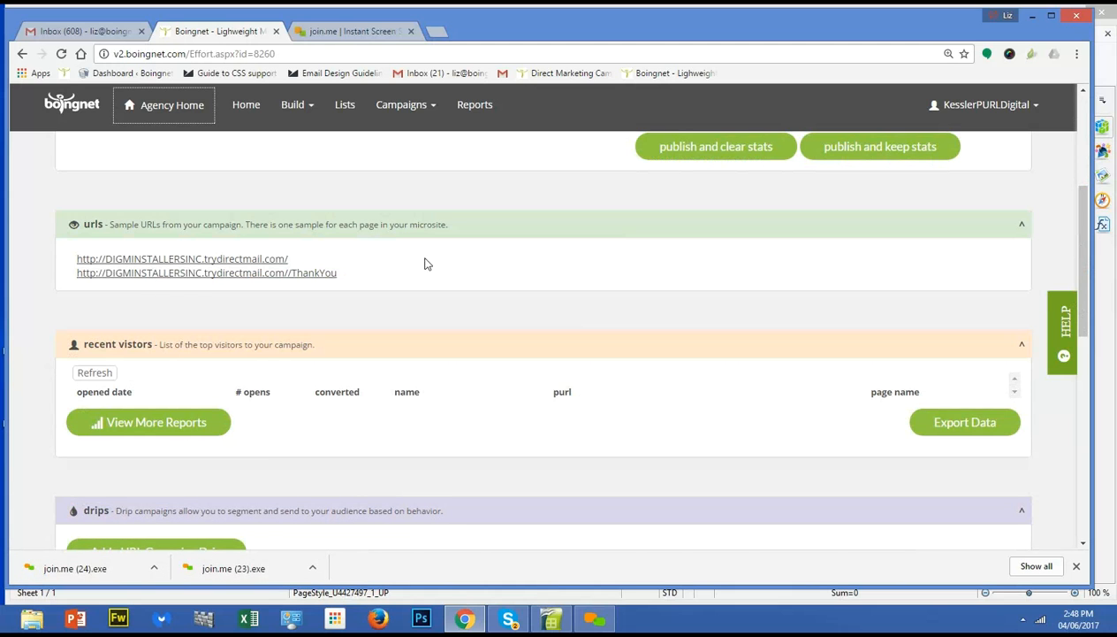
{"action": "scroll", "coordinate": [420, 260], "scroll_direction": "up", "scroll_amount": 1}
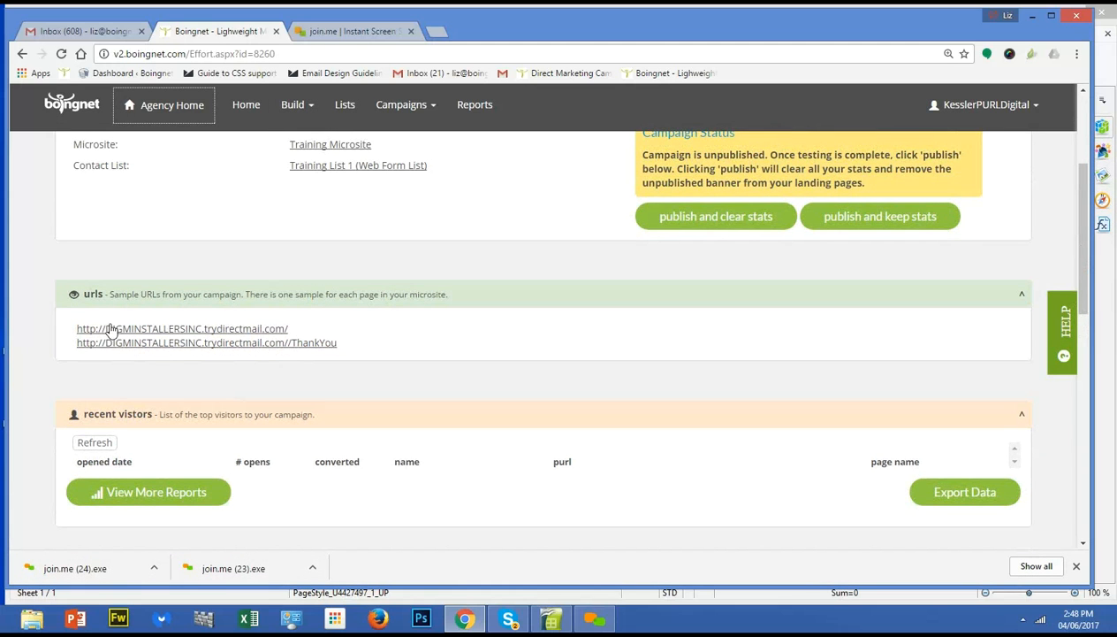
Open the campaign's main sample landing page, look through its content, and return to the campaign page.
{"action": "left_click", "coordinate": [183, 335]}
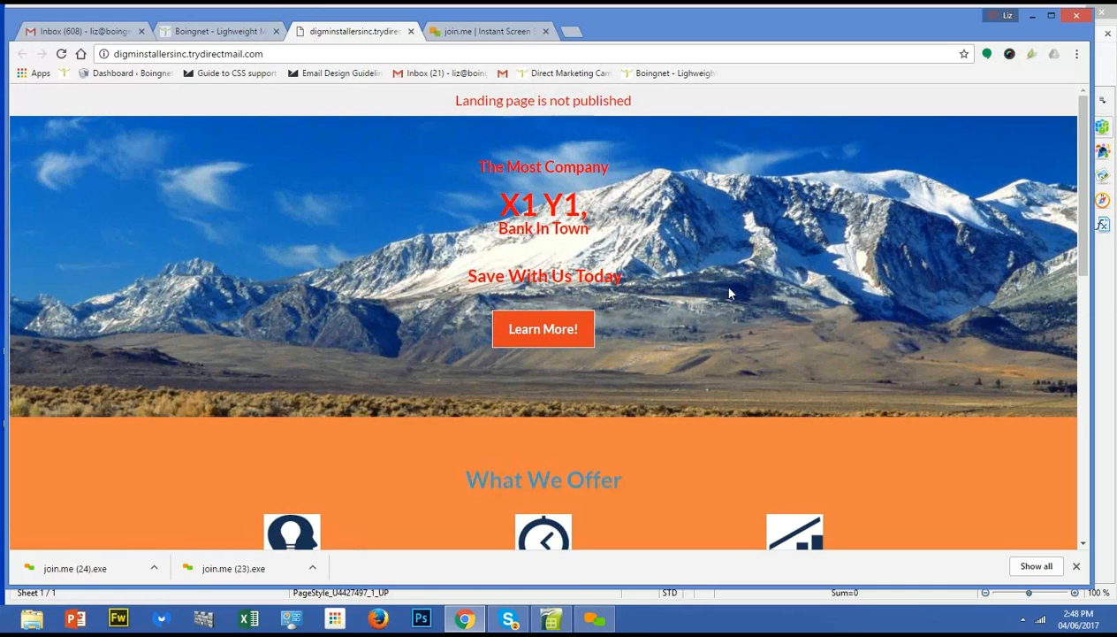
{"action": "scroll", "coordinate": [729, 293], "scroll_direction": "down", "scroll_amount": 4}
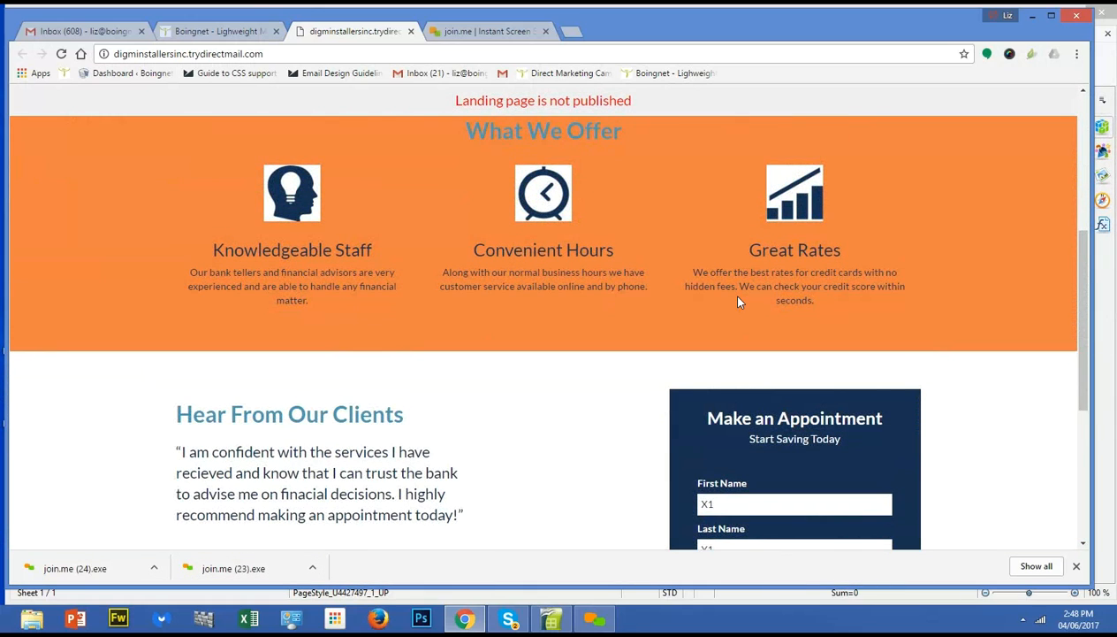
{"action": "scroll", "coordinate": [738, 302], "scroll_direction": "up", "scroll_amount": 4}
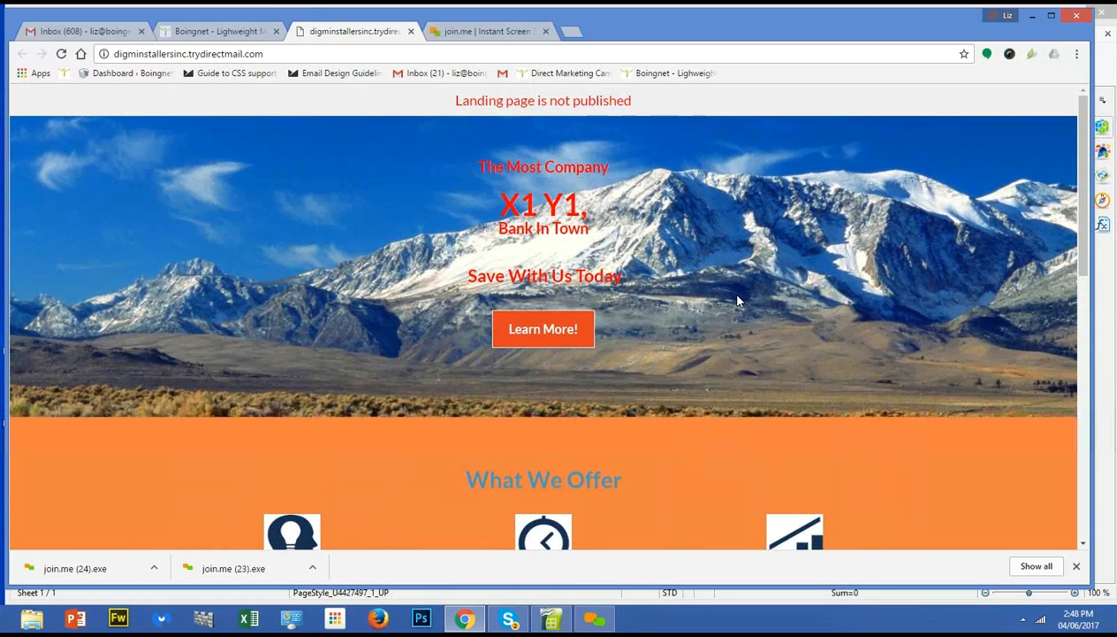
{"action": "left_click", "coordinate": [213, 31]}
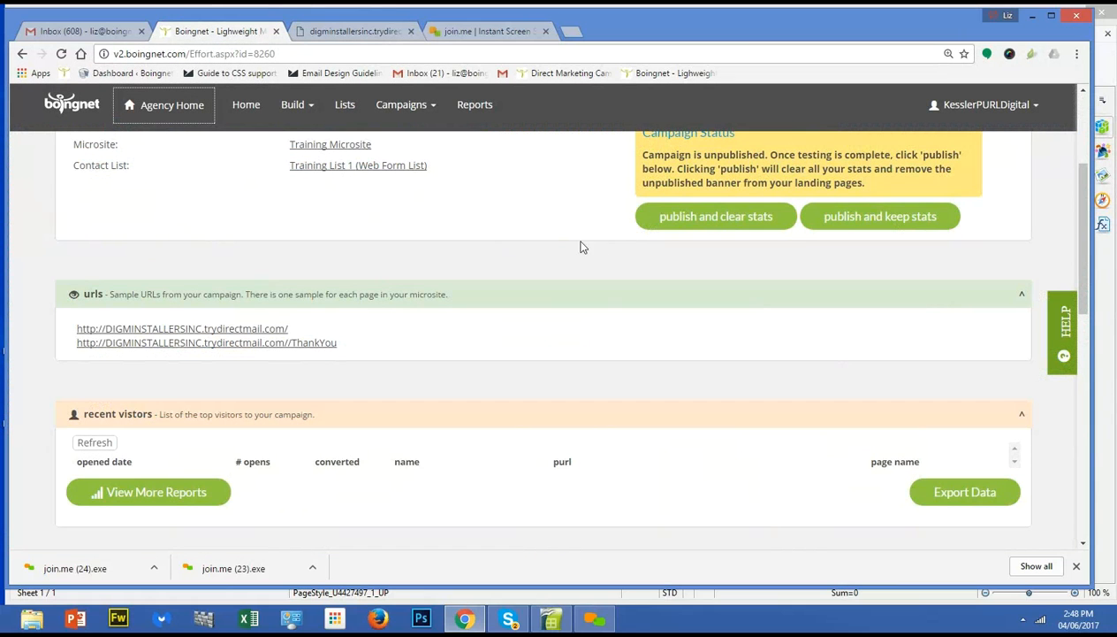
Refresh the Training pURLs campaign page and examine its timeline chart and audience, open and conversion statistics.
{"action": "scroll", "coordinate": [248, 194], "scroll_direction": "up", "scroll_amount": 3}
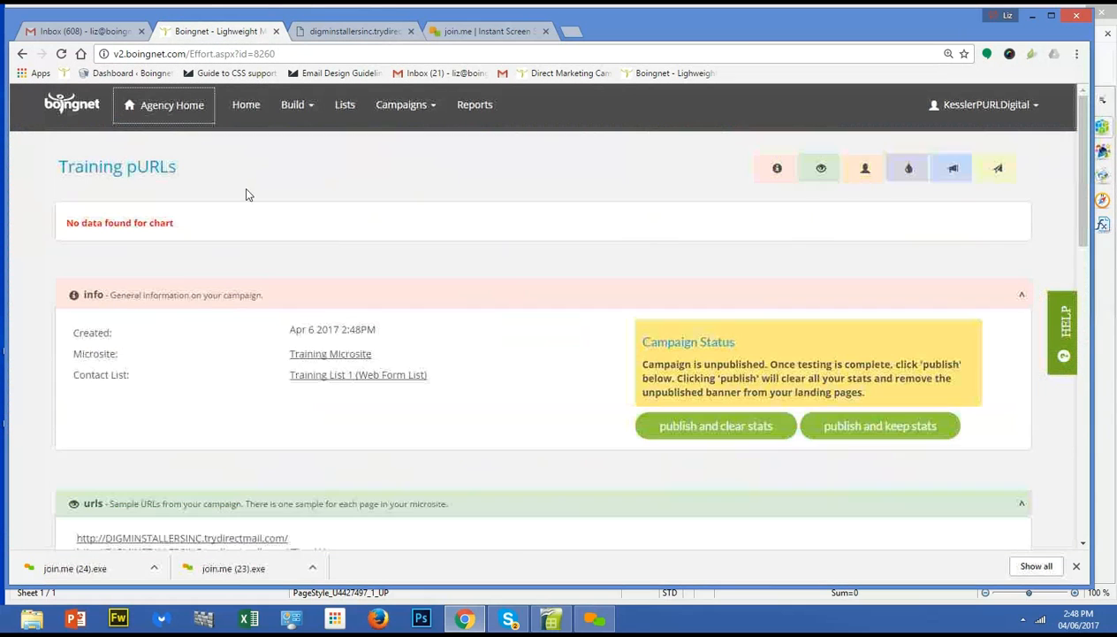
{"action": "left_click", "coordinate": [61, 54]}
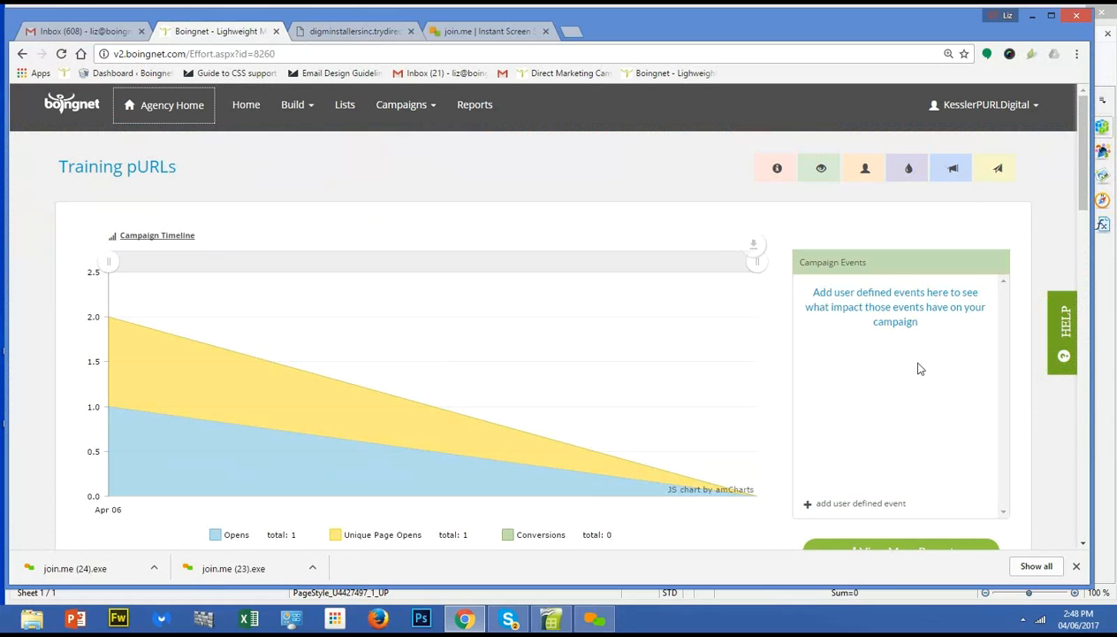
{"action": "scroll", "coordinate": [1036, 274], "scroll_direction": "down", "scroll_amount": 3}
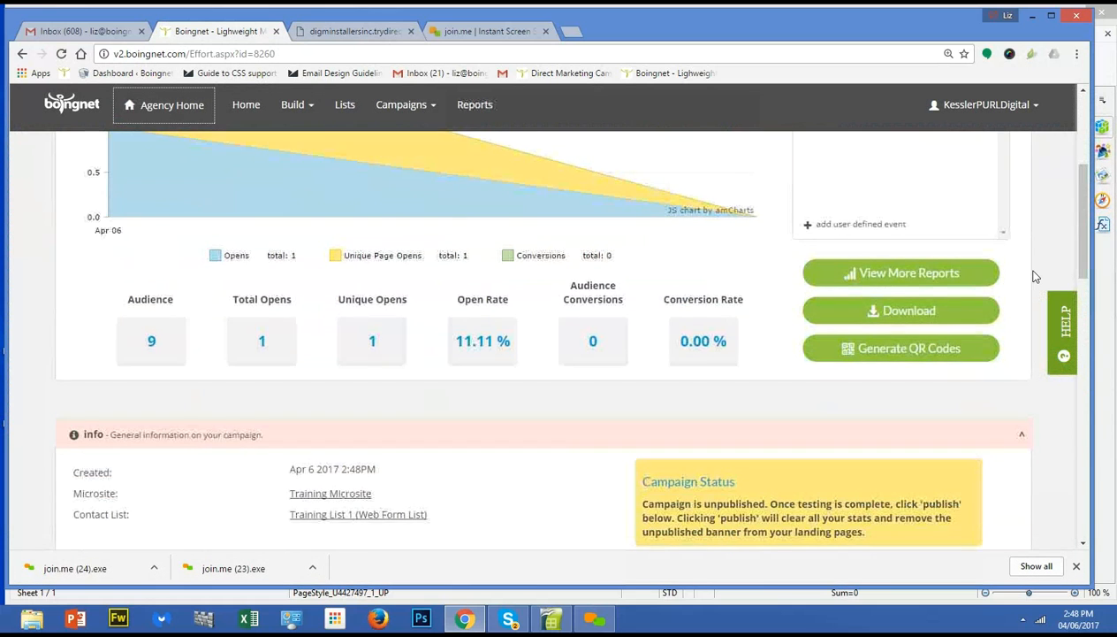
{"action": "scroll", "coordinate": [1030, 274], "scroll_direction": "up", "scroll_amount": 2}
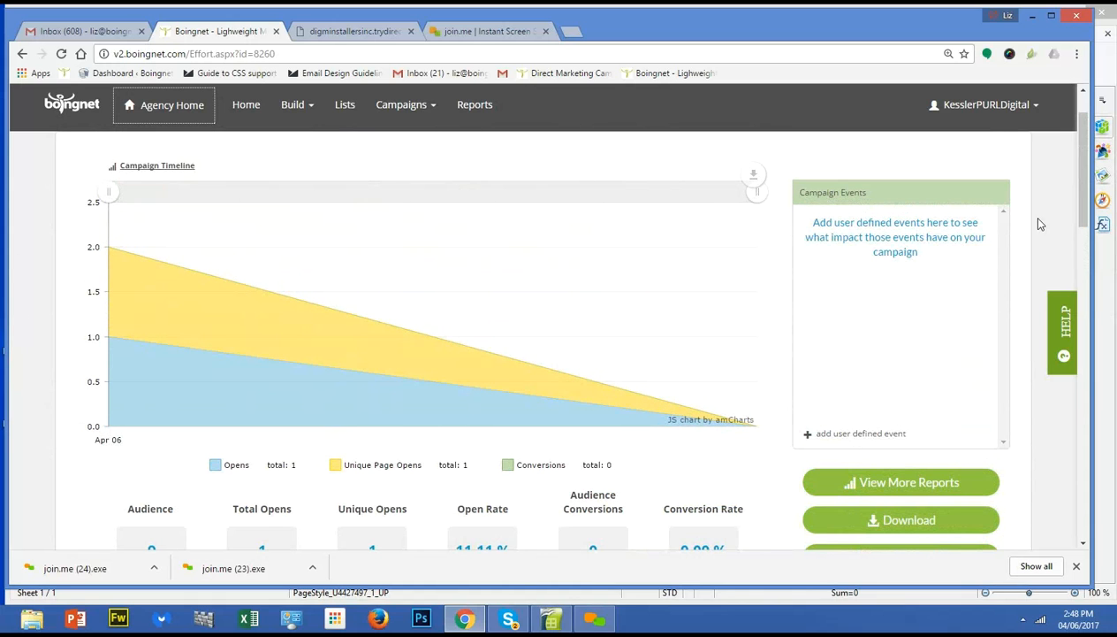
Generate the QR codes for the Training pURLs campaign.
{"action": "scroll", "coordinate": [1041, 224], "scroll_direction": "down", "scroll_amount": 2}
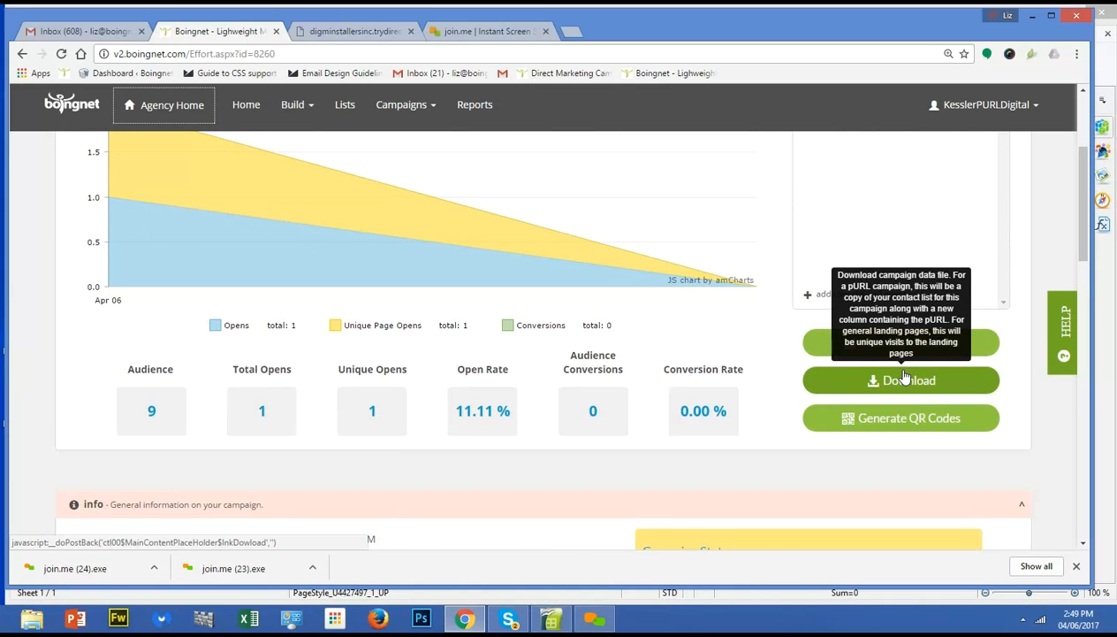
{"action": "left_click", "coordinate": [887, 424]}
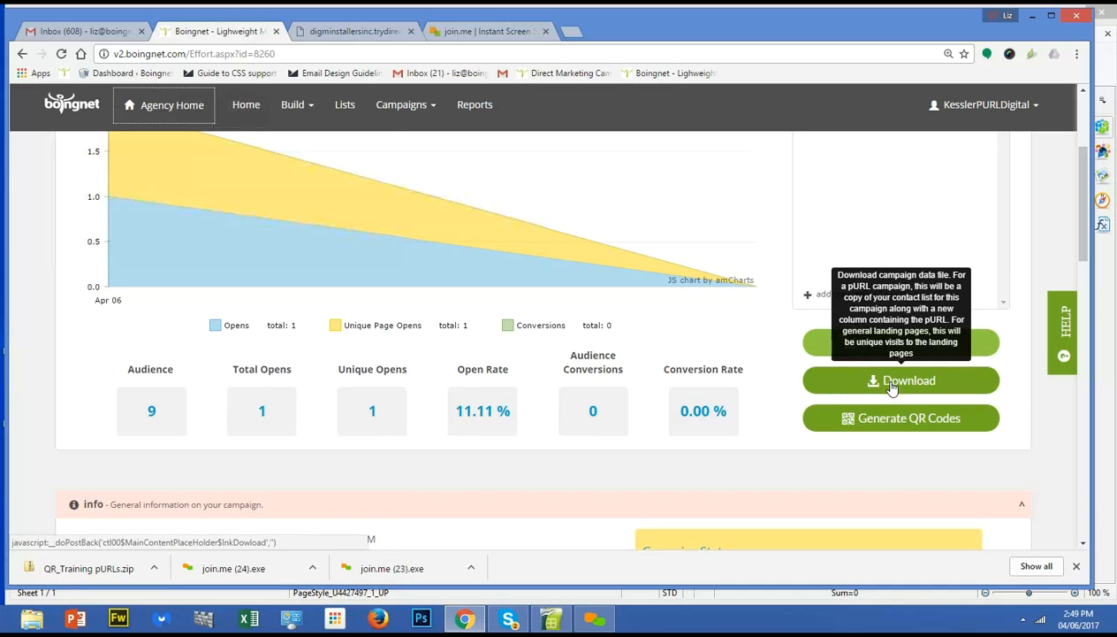
{"action": "scroll", "coordinate": [893, 387], "scroll_direction": "down", "scroll_amount": 3}
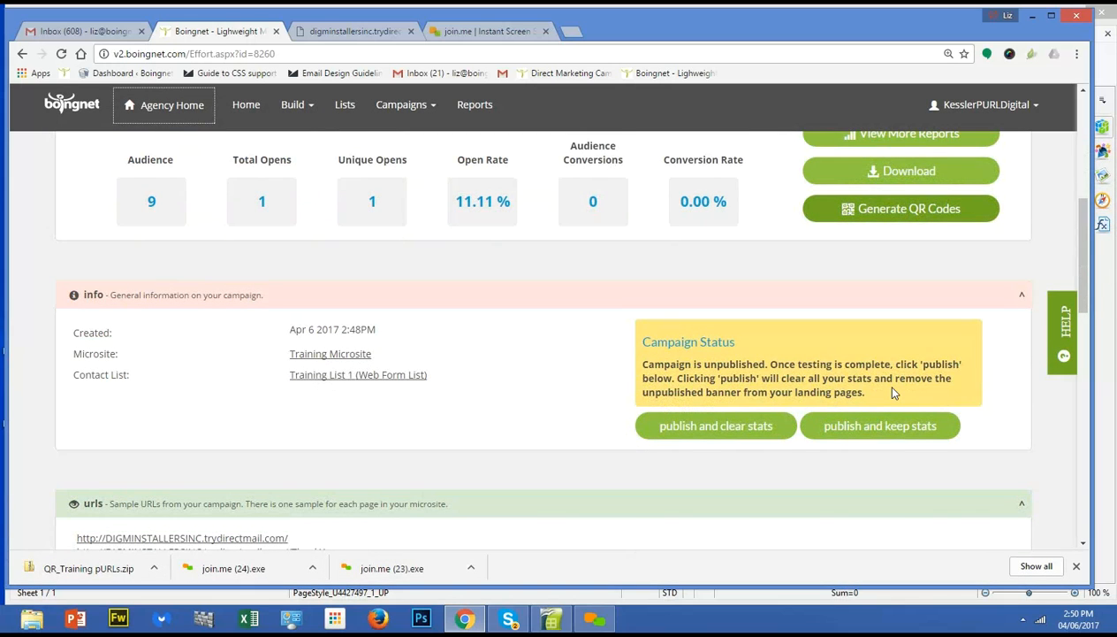
{"action": "scroll", "coordinate": [893, 392], "scroll_direction": "down", "scroll_amount": 1}
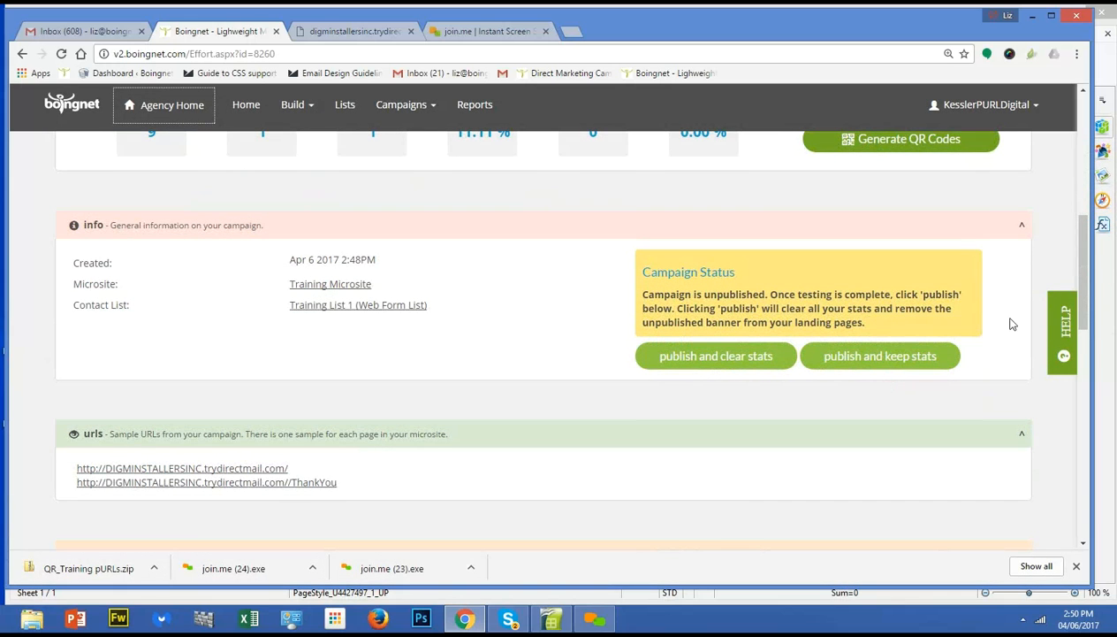
Check the sample landing page for the unpublished banner and return to the campaign page.
{"action": "scroll", "coordinate": [1086, 243], "scroll_direction": "up", "scroll_amount": 6}
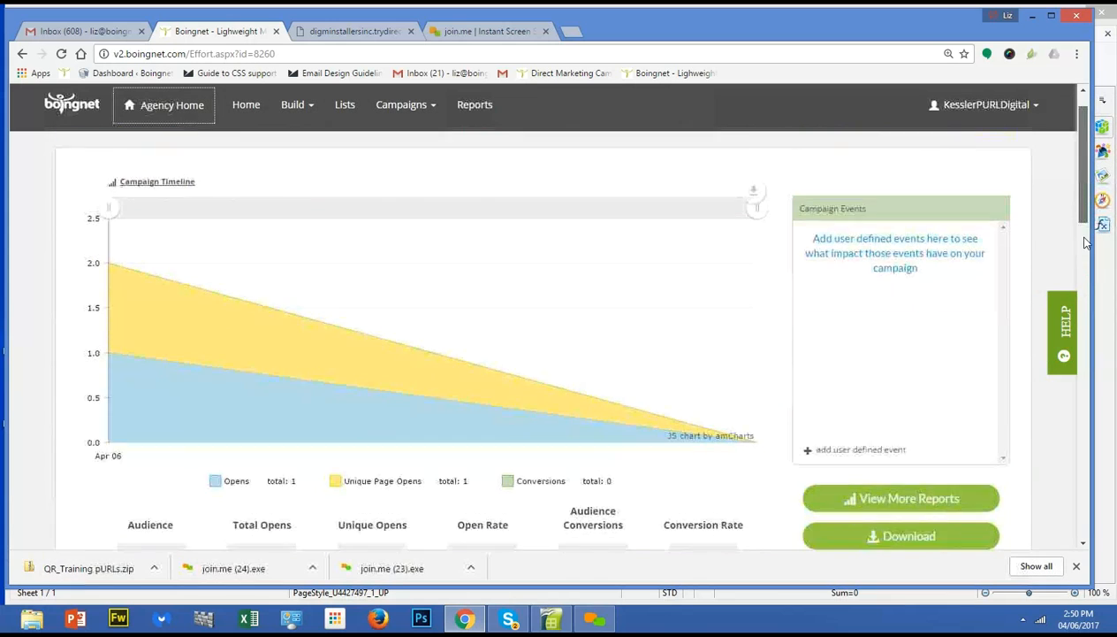
{"action": "scroll", "coordinate": [1086, 243], "scroll_direction": "down", "scroll_amount": 5}
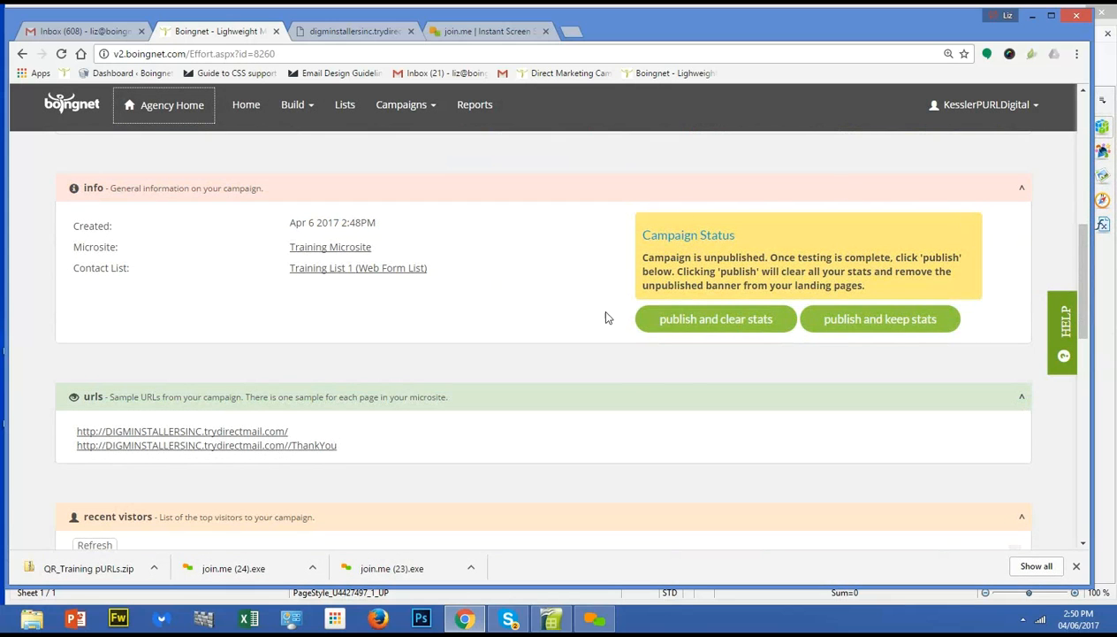
{"action": "left_click", "coordinate": [114, 430]}
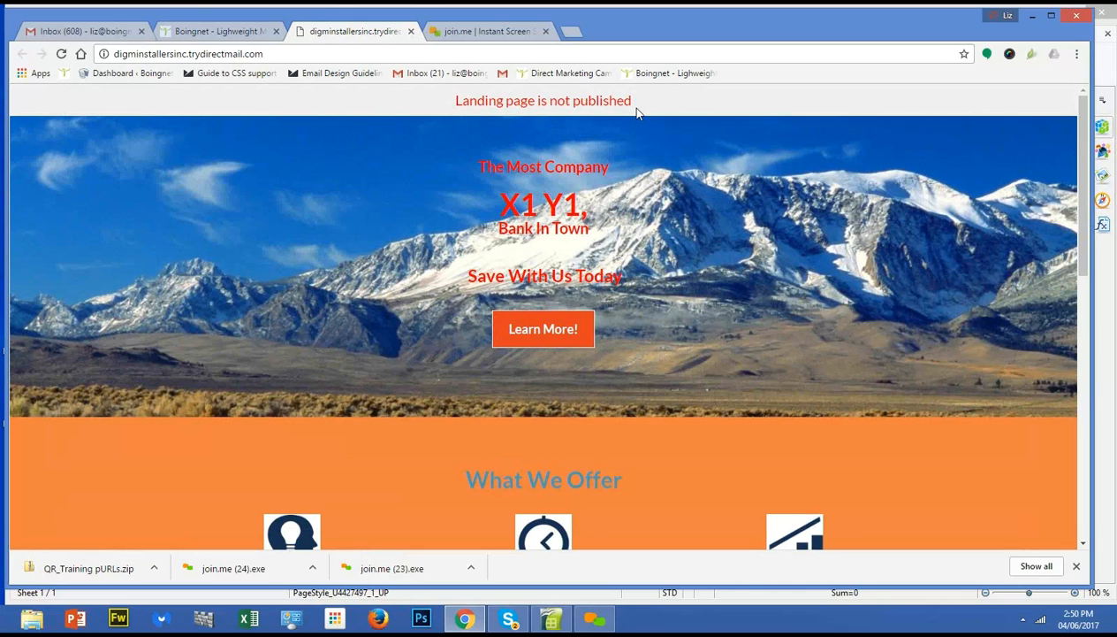
{"action": "left_click", "coordinate": [185, 34]}
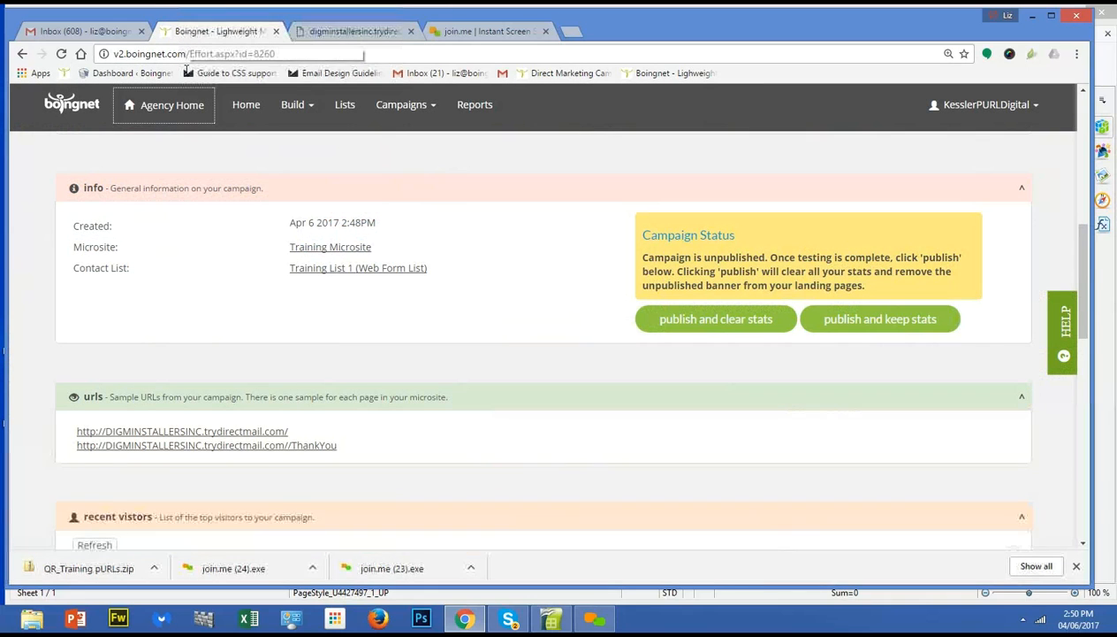
Publish the campaign with its stats cleared, and check the sample landing page for the unpublished banner.
{"action": "left_click", "coordinate": [723, 325]}
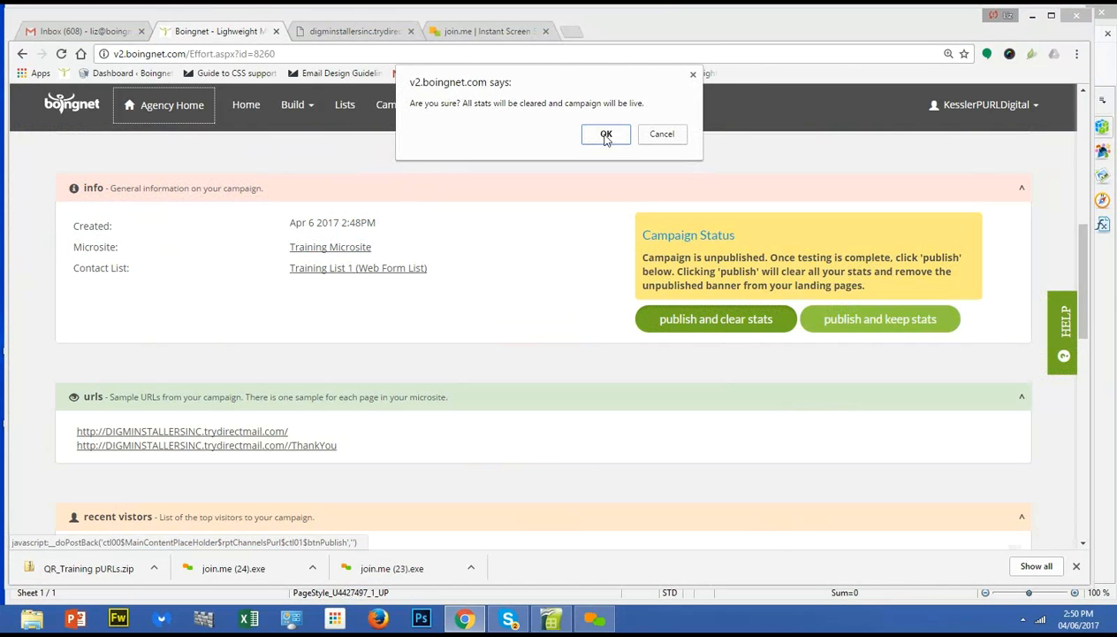
{"action": "left_click", "coordinate": [605, 134]}
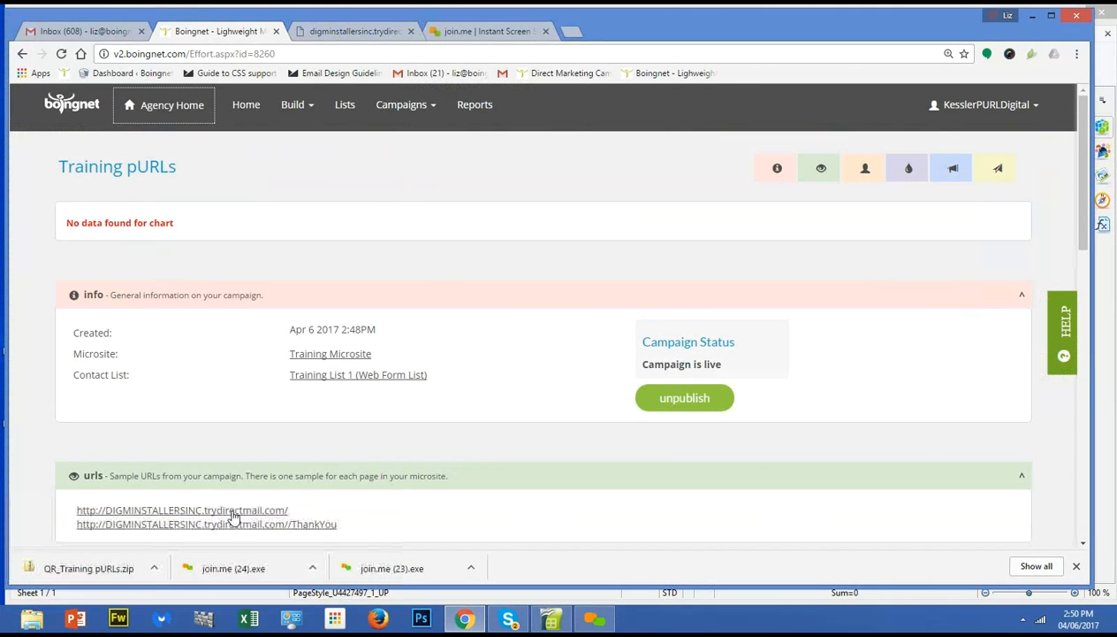
{"action": "left_click", "coordinate": [353, 504]}
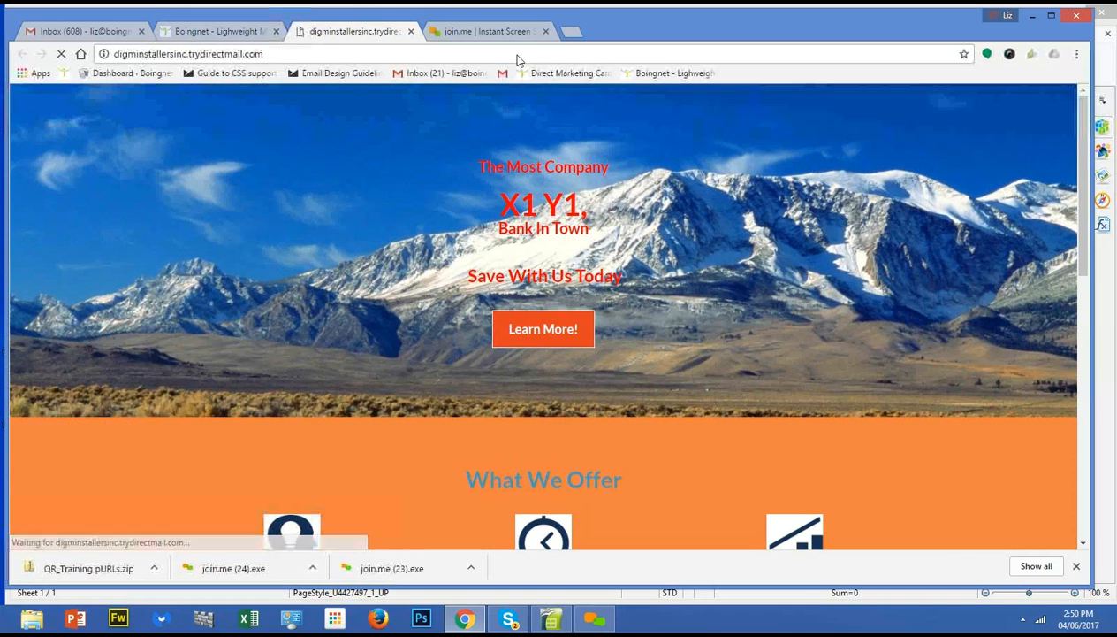
{"action": "left_click", "coordinate": [201, 32]}
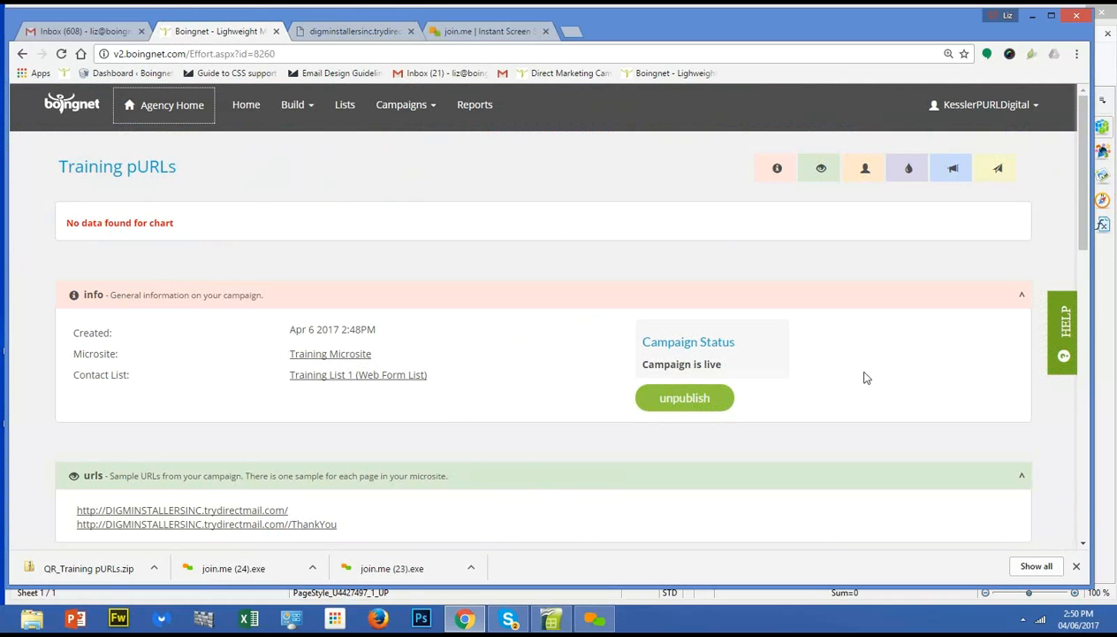
Review the campaign's recent visitors, drips, broadcasts and notifications sections.
{"action": "scroll", "coordinate": [948, 363], "scroll_direction": "down", "scroll_amount": 1}
{"action": "scroll", "coordinate": [948, 363], "scroll_direction": "down", "scroll_amount": 3}
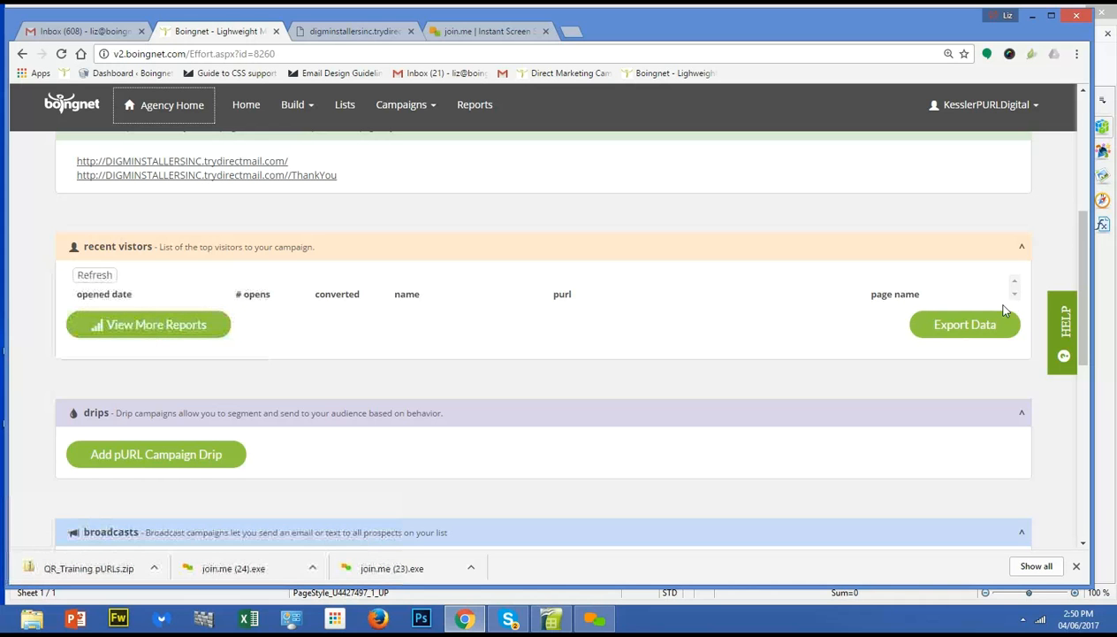
{"action": "left_click_drag", "start_coordinate": [1082, 306], "coordinate": [1093, 426]}
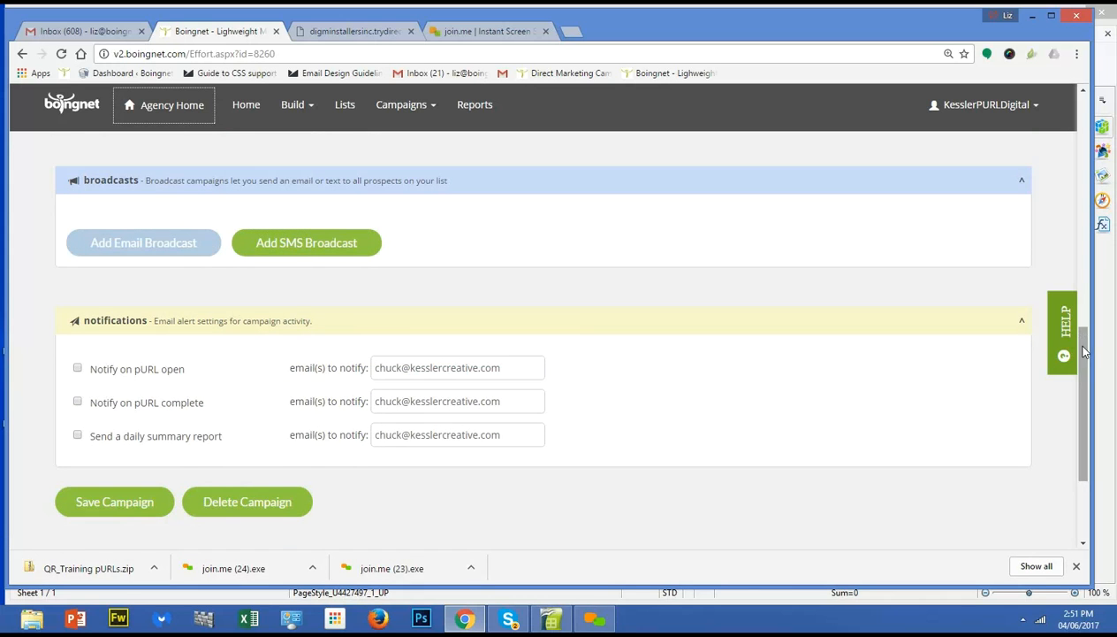
{"action": "left_click_drag", "start_coordinate": [1084, 345], "coordinate": [1088, 309]}
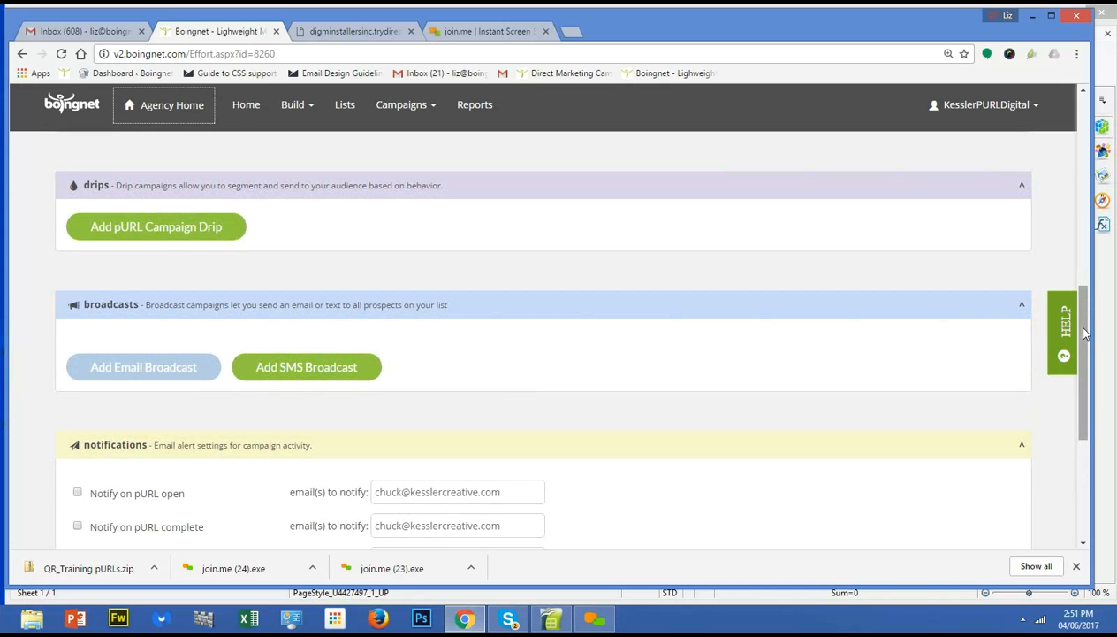
View the published campaign's sample landing page again and return to the campaign page.
{"action": "scroll", "coordinate": [1085, 331], "scroll_direction": "up", "scroll_amount": 3}
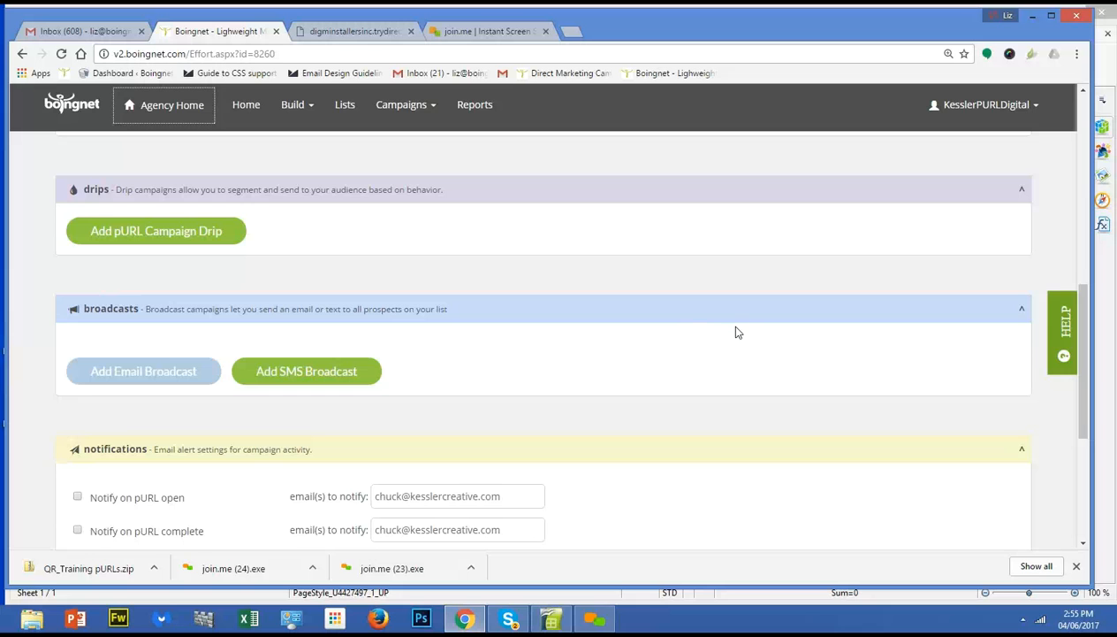
{"action": "scroll", "coordinate": [735, 329], "scroll_direction": "up", "scroll_amount": 5}
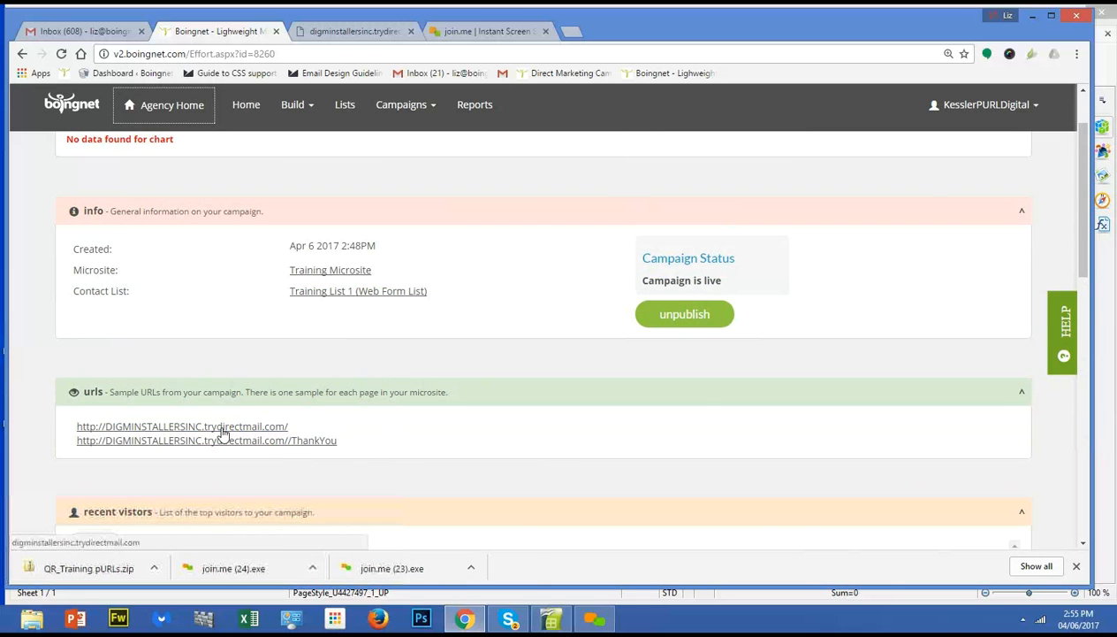
{"action": "left_click", "coordinate": [222, 427]}
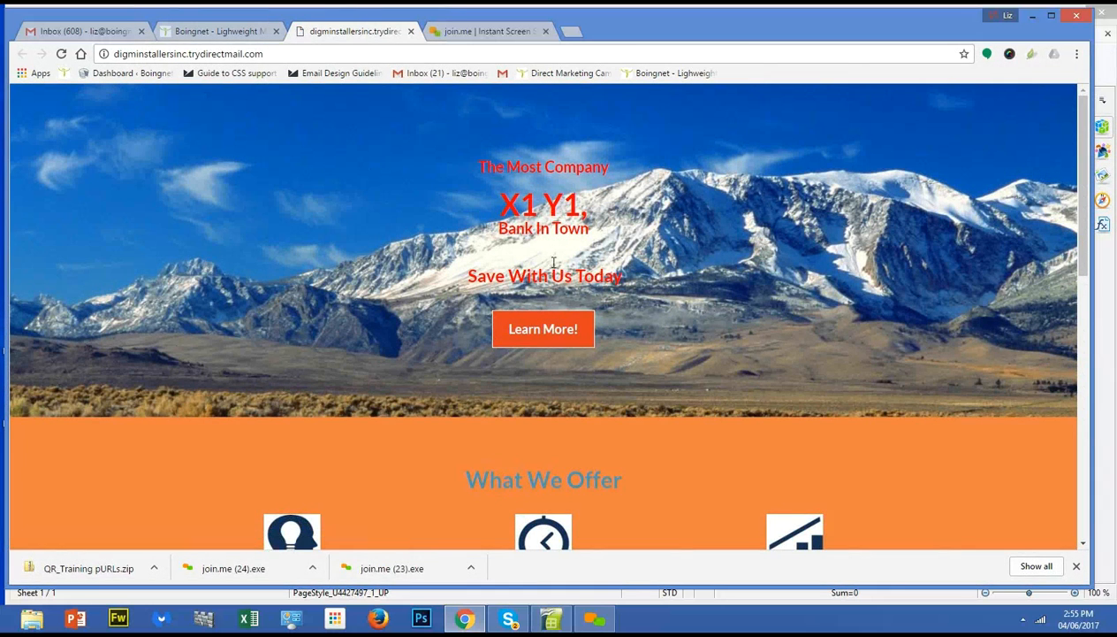
{"action": "left_click", "coordinate": [226, 35]}
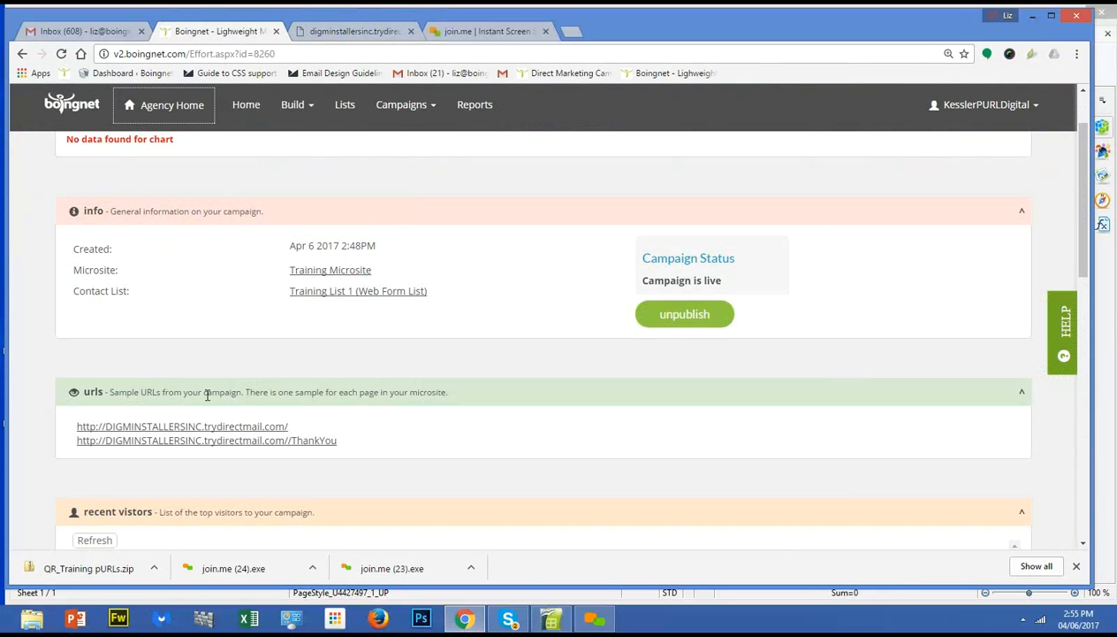
{"action": "scroll", "coordinate": [237, 405], "scroll_direction": "down", "scroll_amount": 3}
{"action": "scroll", "coordinate": [177, 437], "scroll_direction": "down", "scroll_amount": 2}
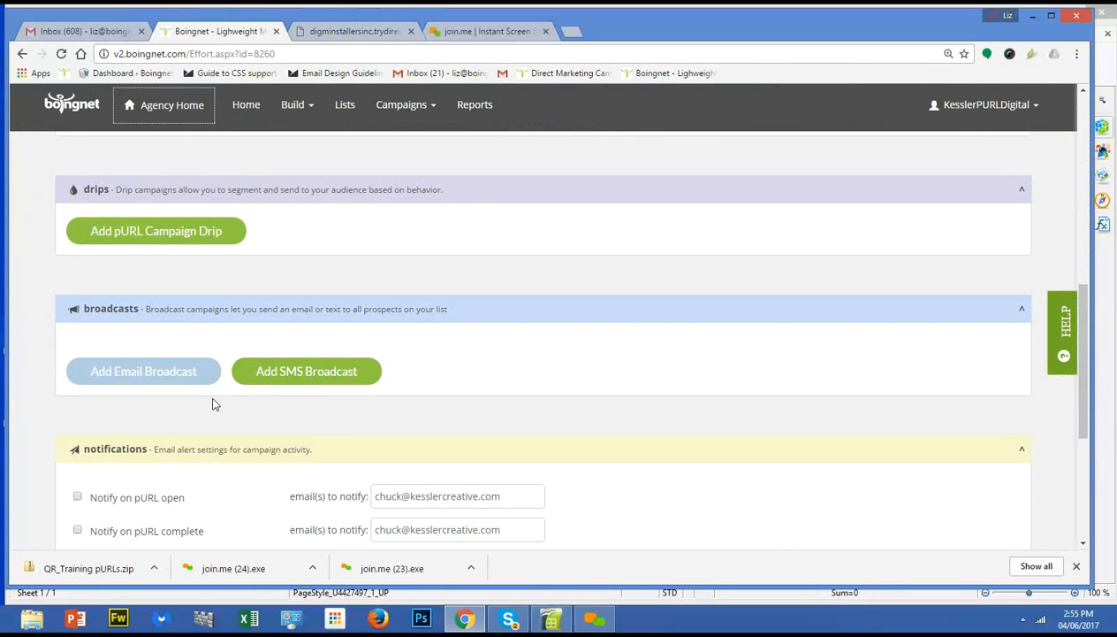
{"action": "scroll", "coordinate": [443, 403], "scroll_direction": "down", "scroll_amount": 1}
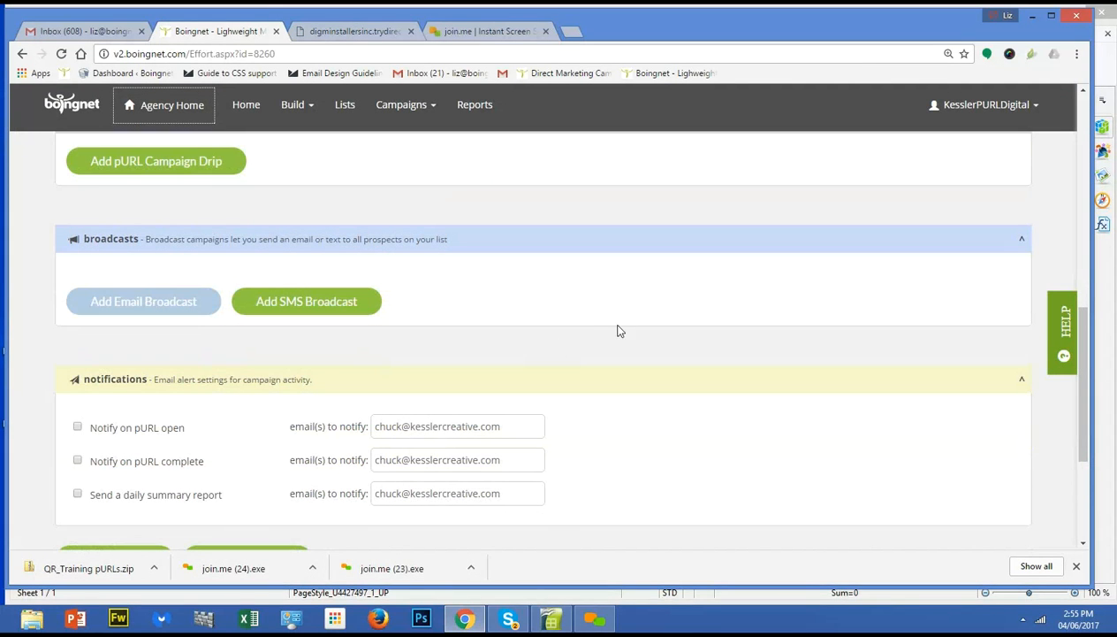
{"action": "scroll", "coordinate": [654, 327], "scroll_direction": "up", "scroll_amount": 6}
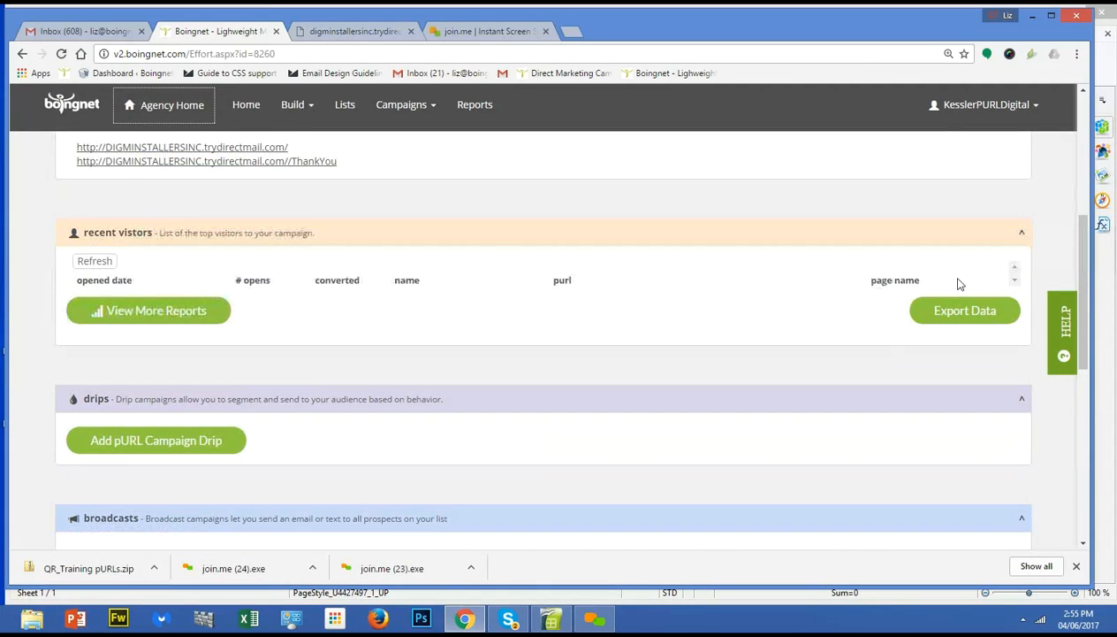
{"action": "scroll", "coordinate": [937, 221], "scroll_direction": "up", "scroll_amount": 1}
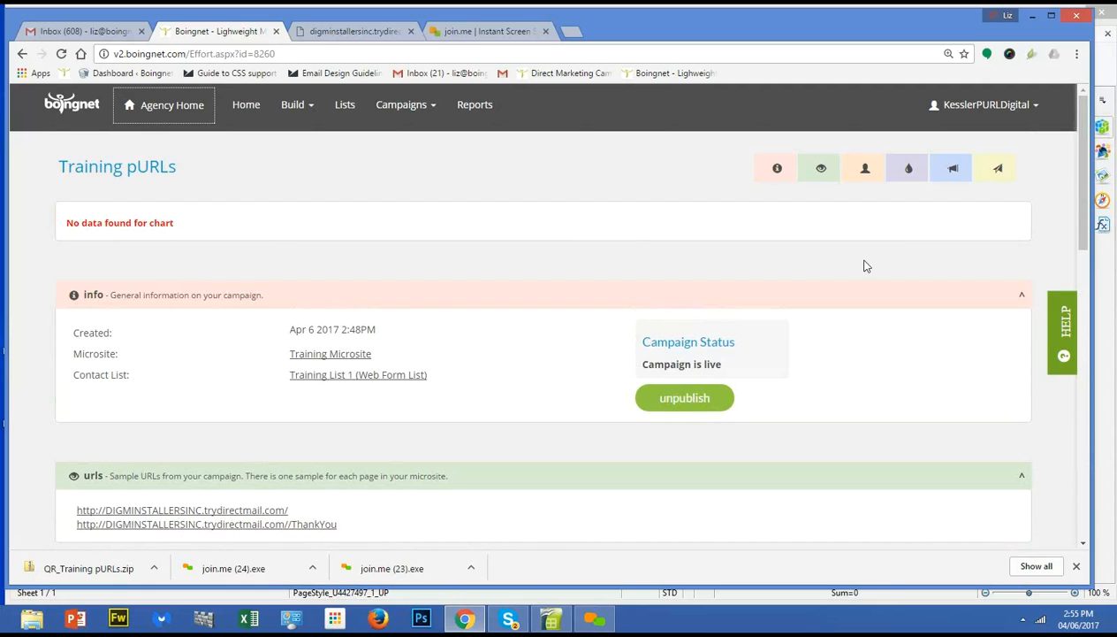
Look over the campaign's drips, broadcasts and notifications sections.
{"action": "scroll", "coordinate": [849, 270], "scroll_direction": "down", "scroll_amount": 4}
{"action": "scroll", "coordinate": [837, 272], "scroll_direction": "down", "scroll_amount": 3}
{"action": "scroll", "coordinate": [837, 272], "scroll_direction": "down", "scroll_amount": 2}
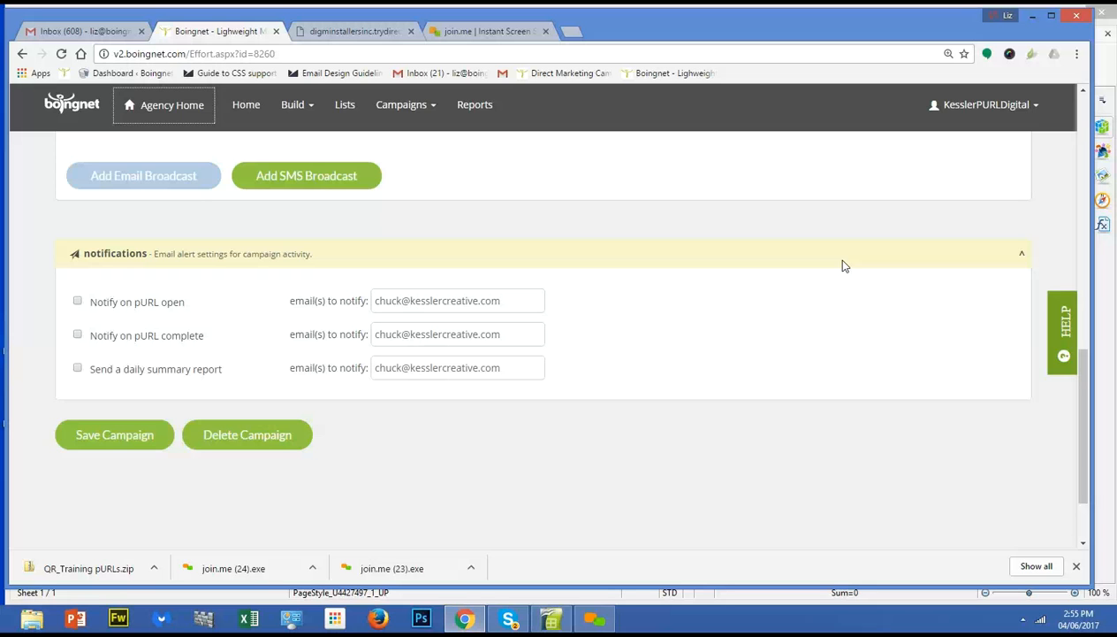
{"action": "scroll", "coordinate": [851, 268], "scroll_direction": "up", "scroll_amount": 2}
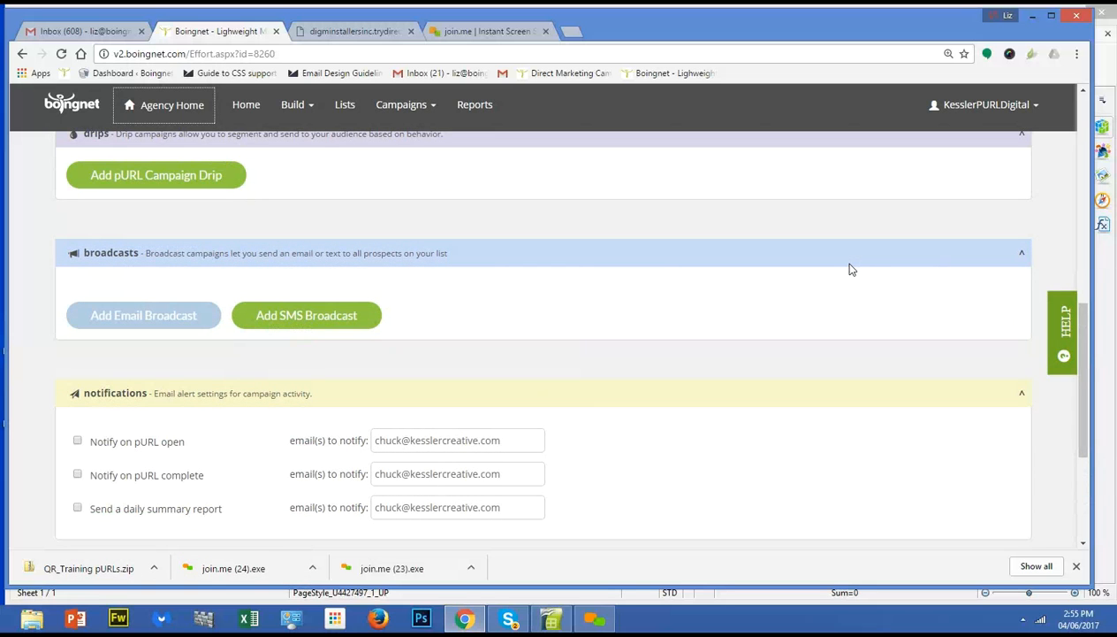
{"action": "scroll", "coordinate": [850, 268], "scroll_direction": "up", "scroll_amount": 5}
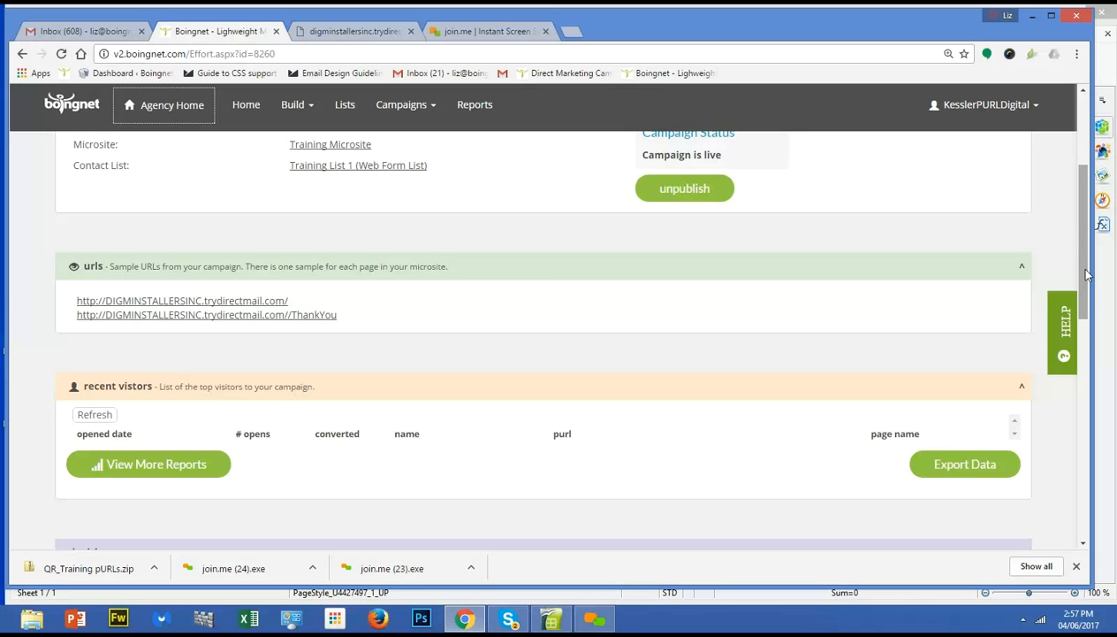
Review the notification options for pURL open, pURL complete and daily summary report, and return to the campaign's general information.
{"action": "left_click_drag", "start_coordinate": [1087, 277], "coordinate": [1060, 449]}
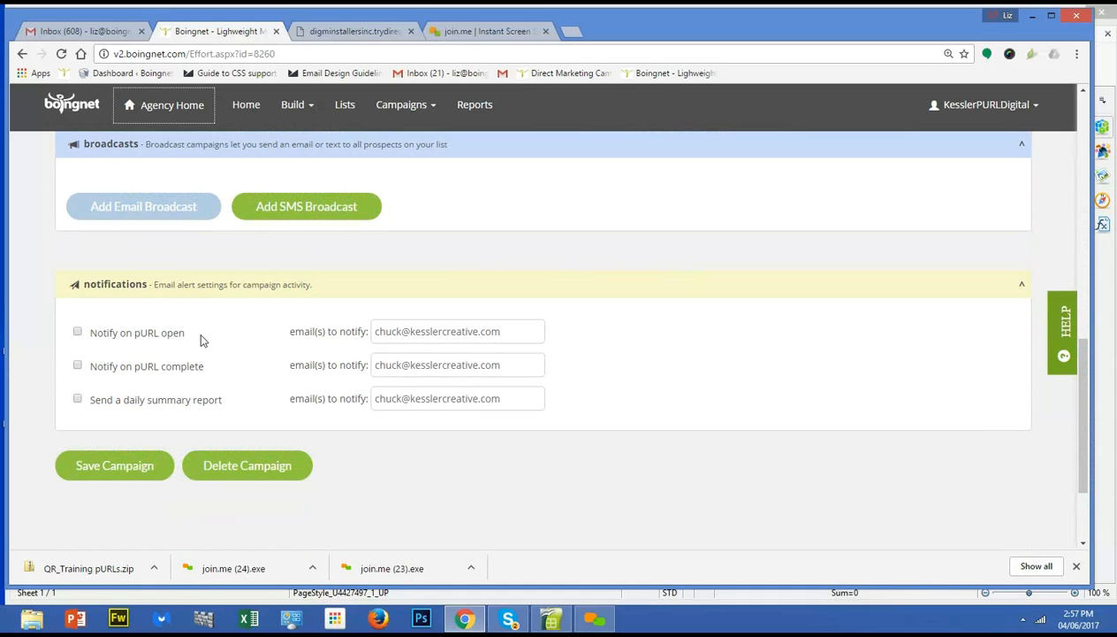
{"action": "left_click", "coordinate": [77, 367]}
{"action": "left_click", "coordinate": [78, 398]}
{"action": "left_click", "coordinate": [78, 366]}
{"action": "left_click", "coordinate": [77, 398]}
{"action": "left_click", "coordinate": [104, 465]}
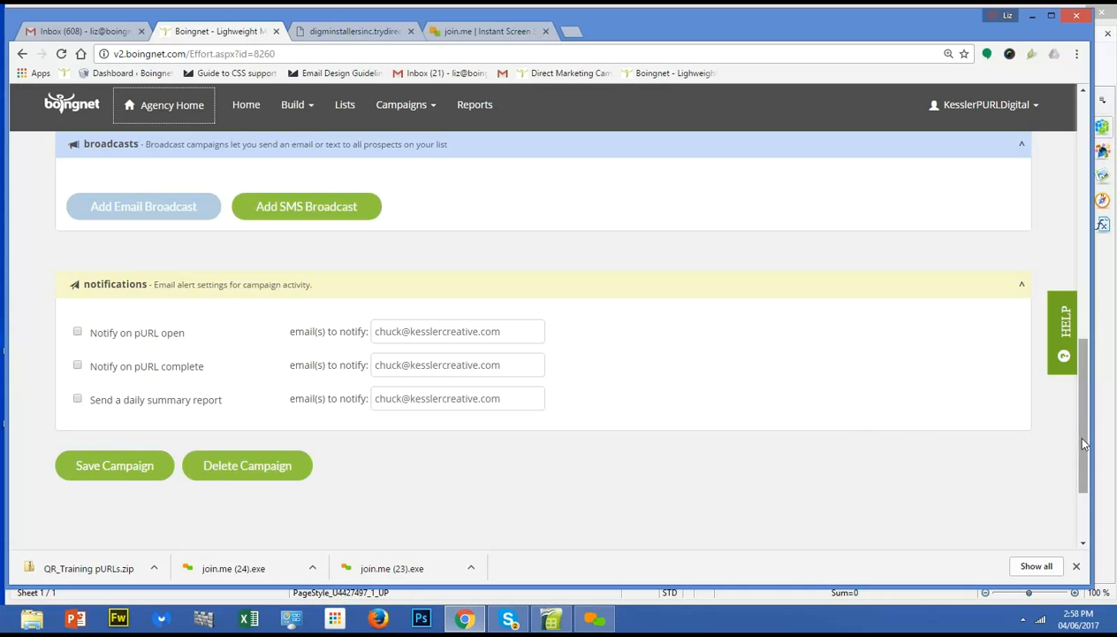
{"action": "left_click_drag", "start_coordinate": [1080, 439], "coordinate": [1087, 175]}
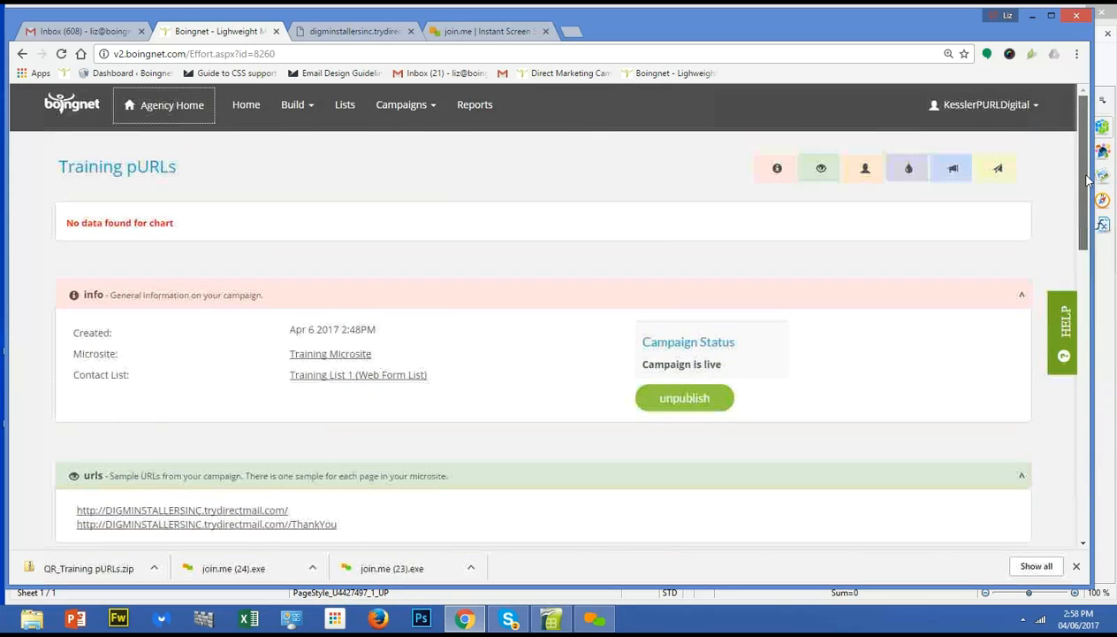
{"action": "left_click_drag", "start_coordinate": [1087, 181], "coordinate": [1052, 133]}
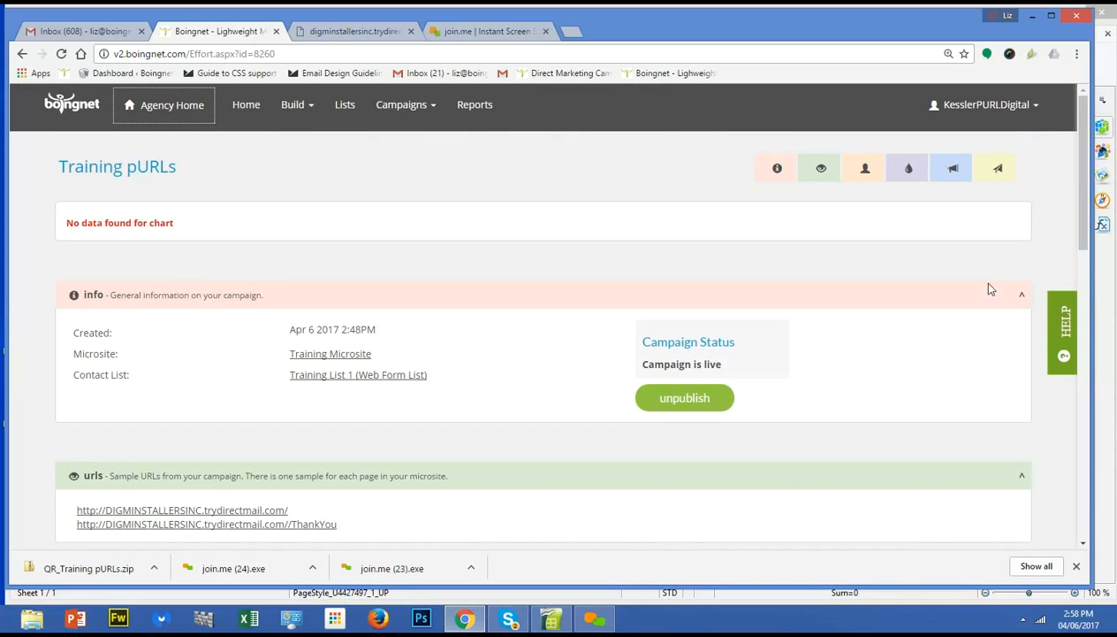
Visit the campaign's main sample landing page, and reload the campaign page to refresh its statistics.
{"action": "left_click", "coordinate": [146, 511]}
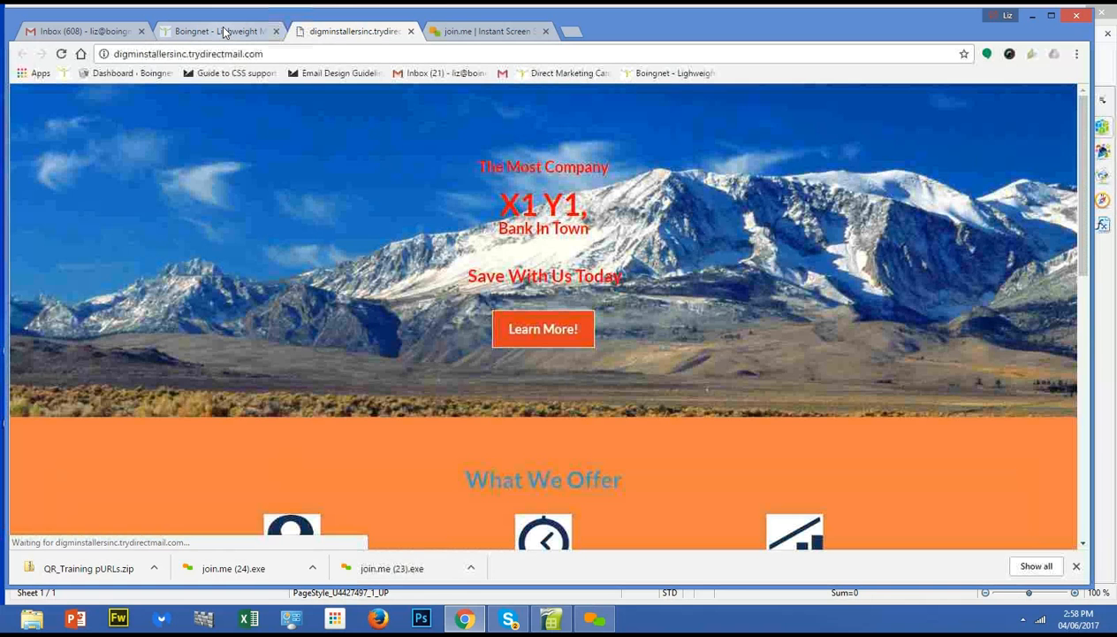
{"action": "left_click", "coordinate": [218, 32]}
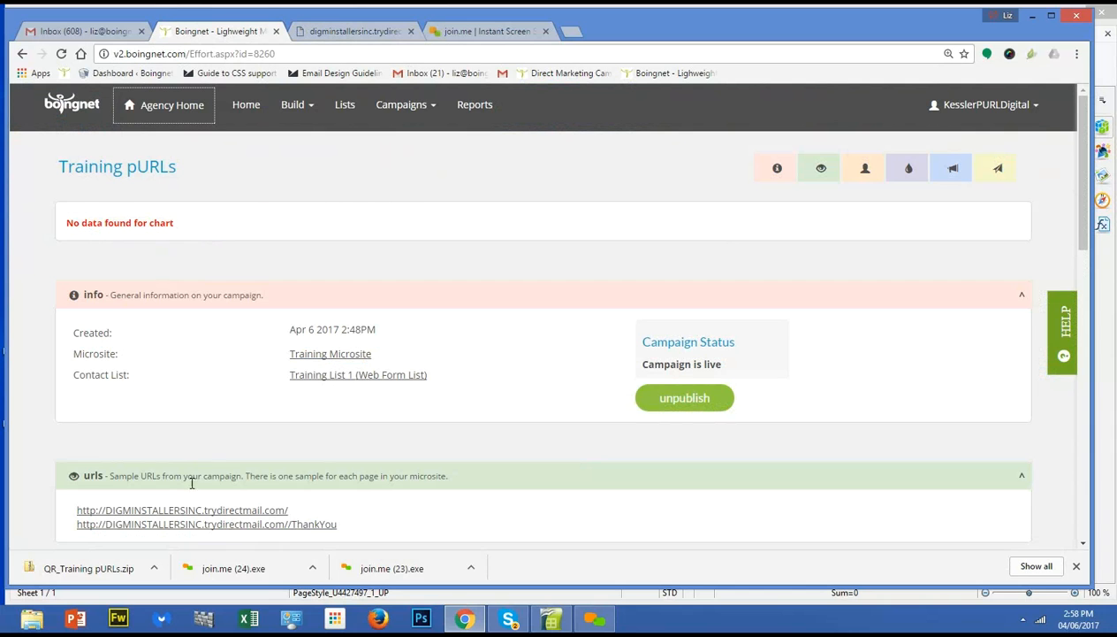
{"action": "left_click", "coordinate": [61, 54]}
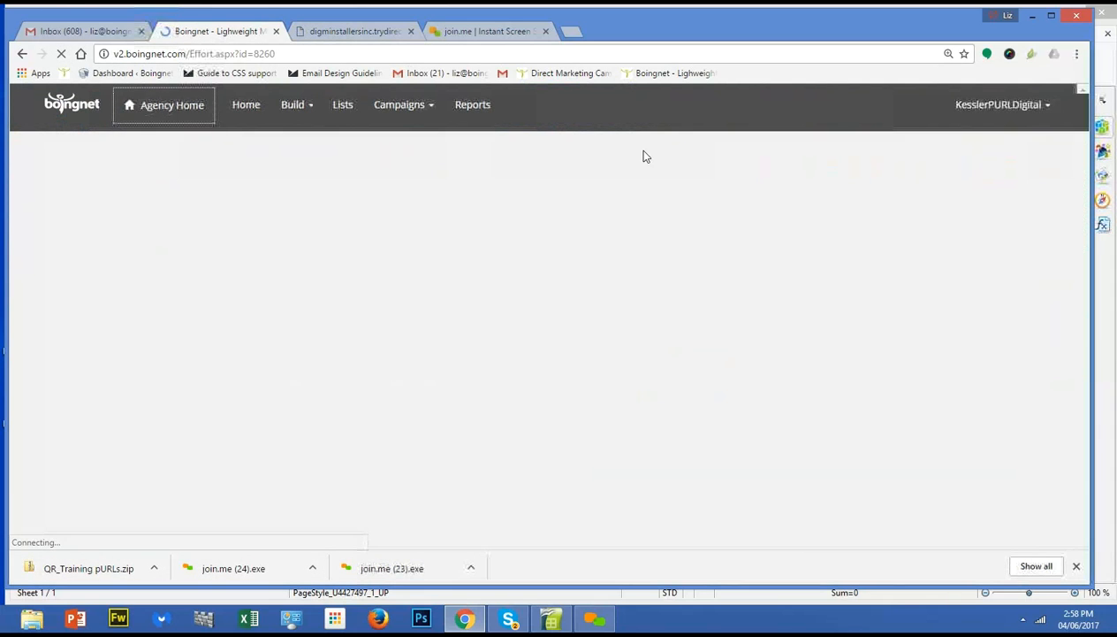
Examine the campaign timeline chart and the audience, open and conversion statistics.
{"action": "scroll", "coordinate": [961, 334], "scroll_direction": "down", "scroll_amount": 2}
{"action": "scroll", "coordinate": [961, 333], "scroll_direction": "down", "scroll_amount": 1}
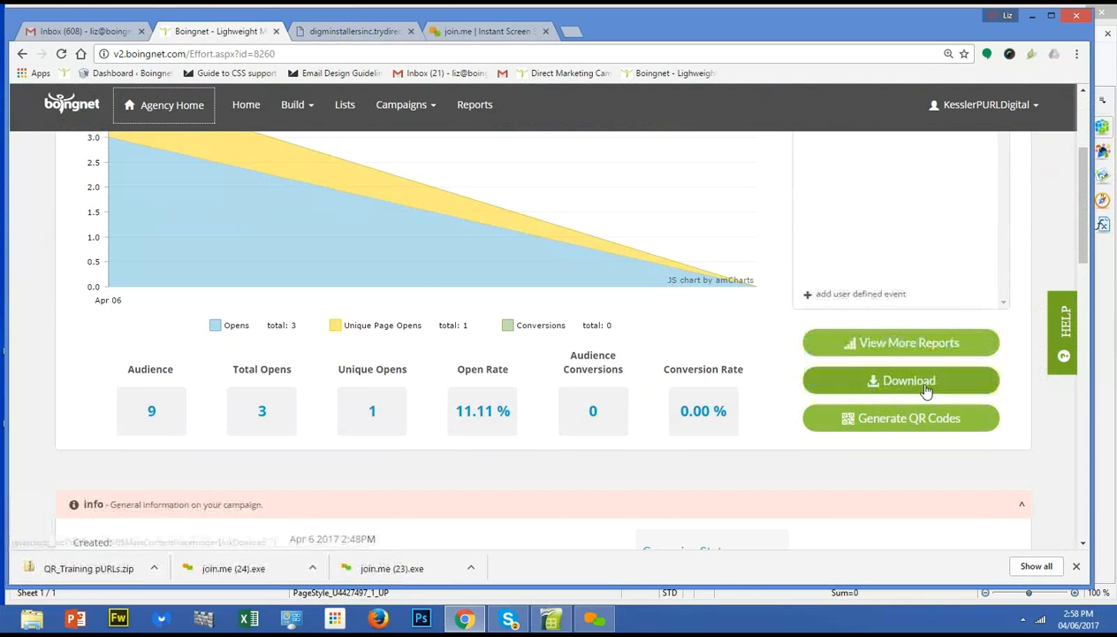
{"action": "left_click_drag", "start_coordinate": [1086, 247], "coordinate": [1104, 164]}
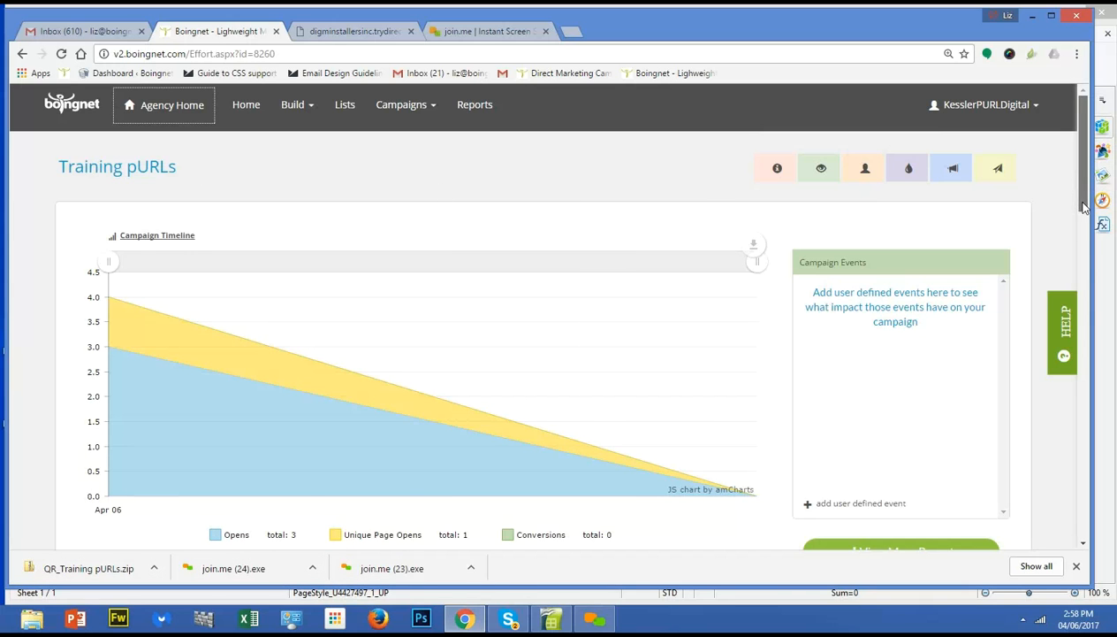
{"action": "scroll", "coordinate": [1086, 205], "scroll_direction": "down", "scroll_amount": 3}
{"action": "scroll", "coordinate": [1086, 205], "scroll_direction": "up", "scroll_amount": 3}
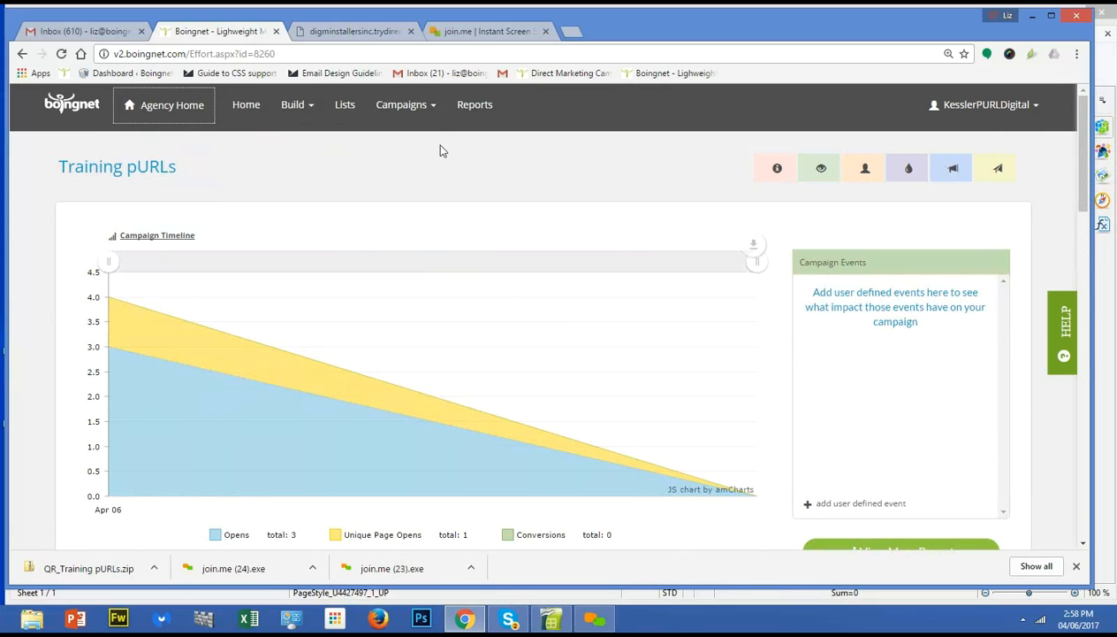
Open the Detail report of the pURL reports.
{"action": "left_click", "coordinate": [474, 106]}
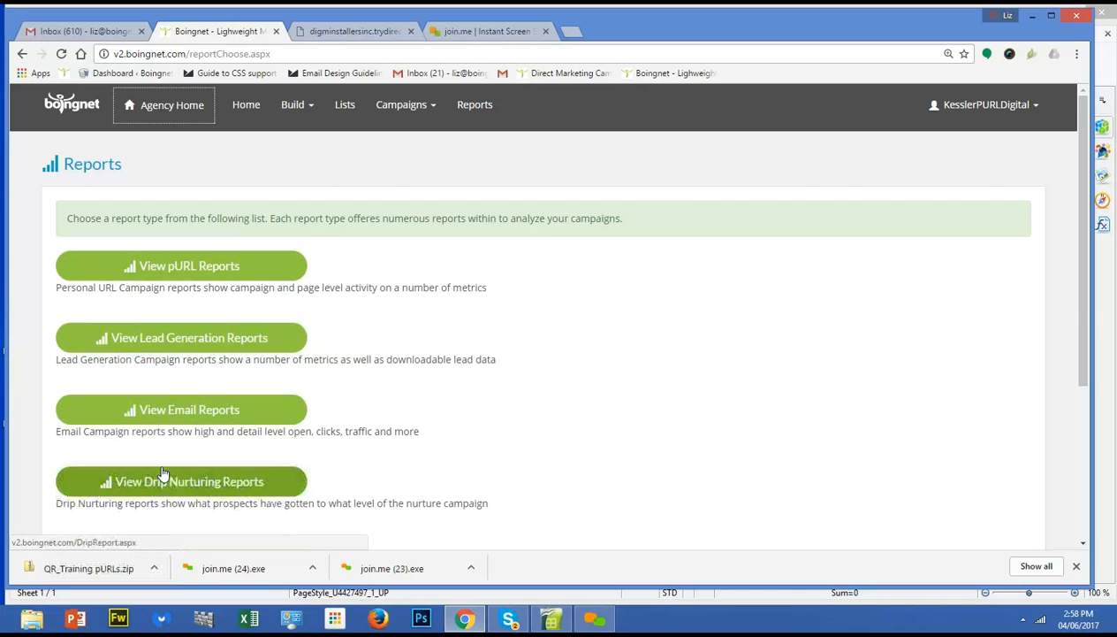
{"action": "left_click", "coordinate": [189, 280]}
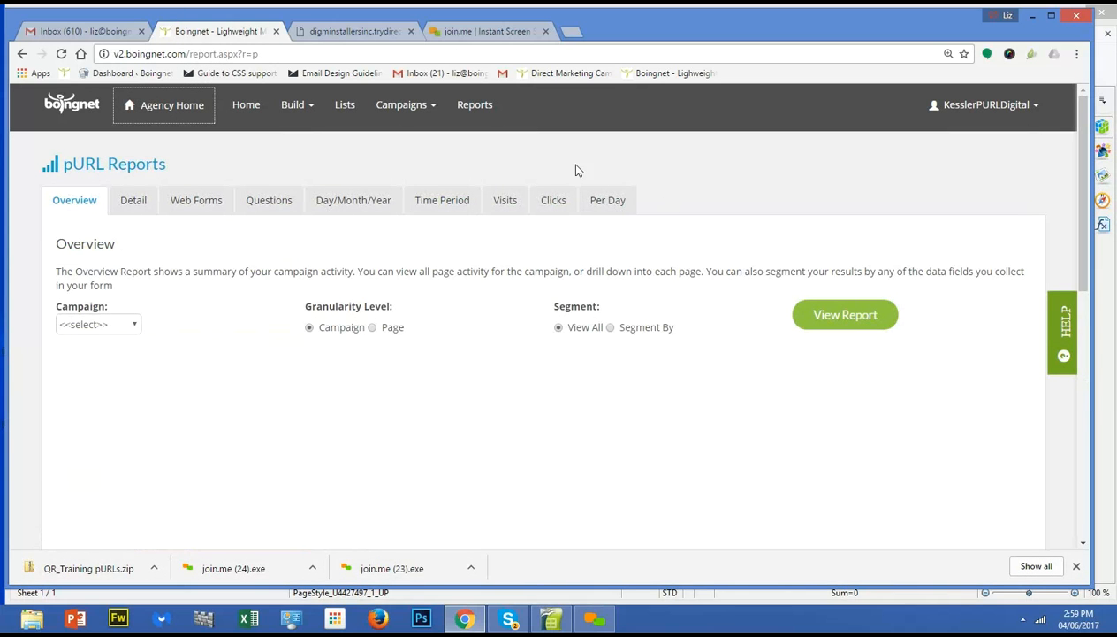
{"action": "left_click", "coordinate": [143, 202]}
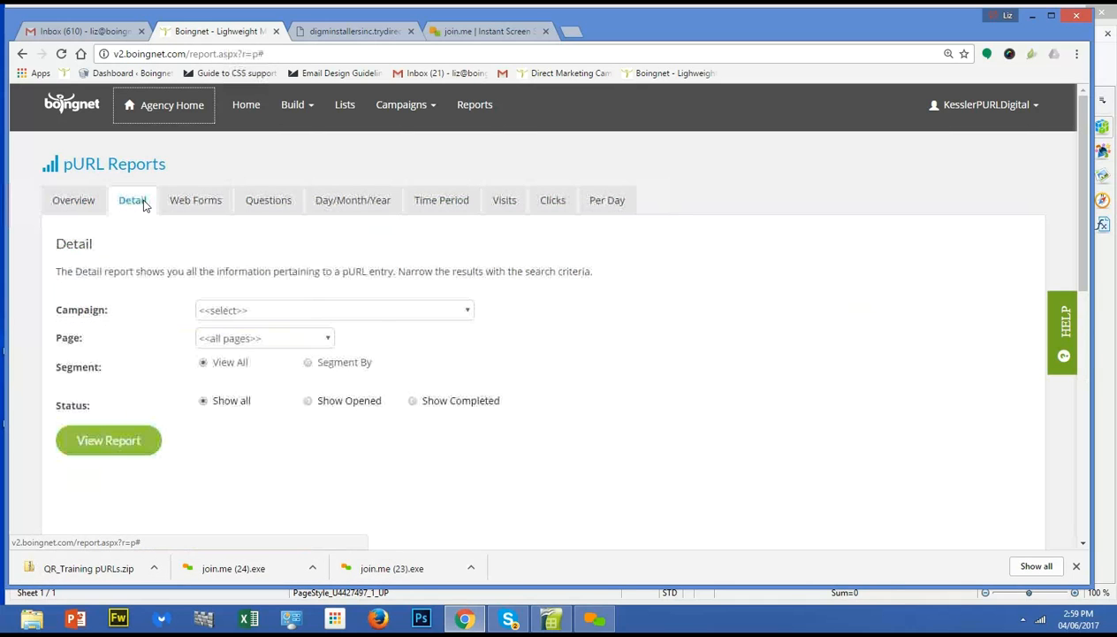
Set the Detail report's campaign to Training pURLs and its page to Home.
{"action": "left_click", "coordinate": [466, 313]}
{"action": "left_click", "coordinate": [444, 342]}
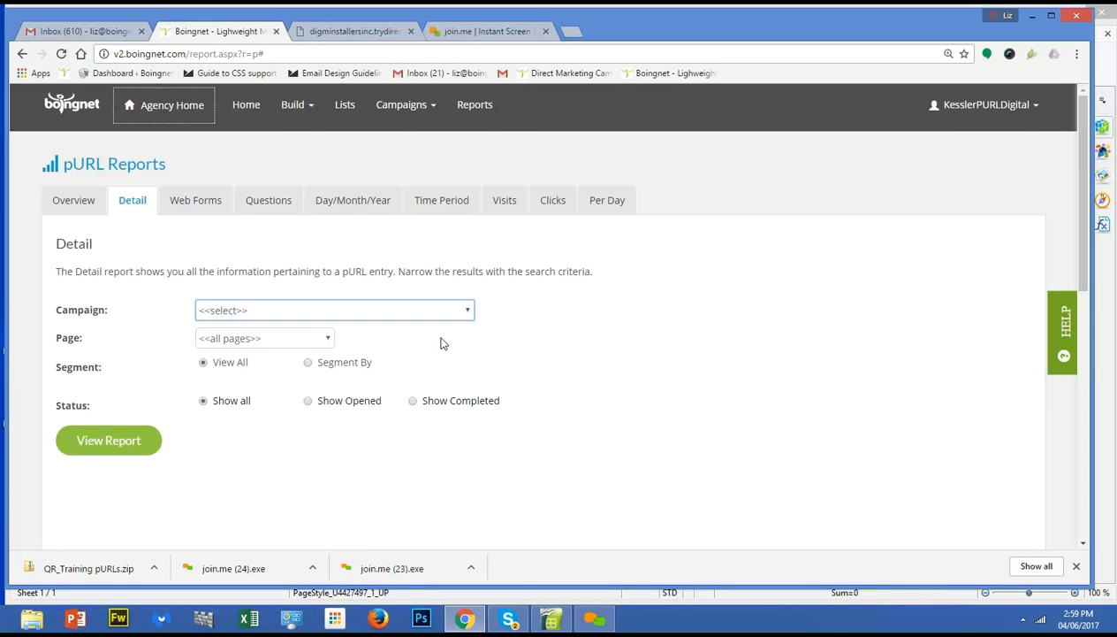
{"action": "left_click", "coordinate": [329, 341]}
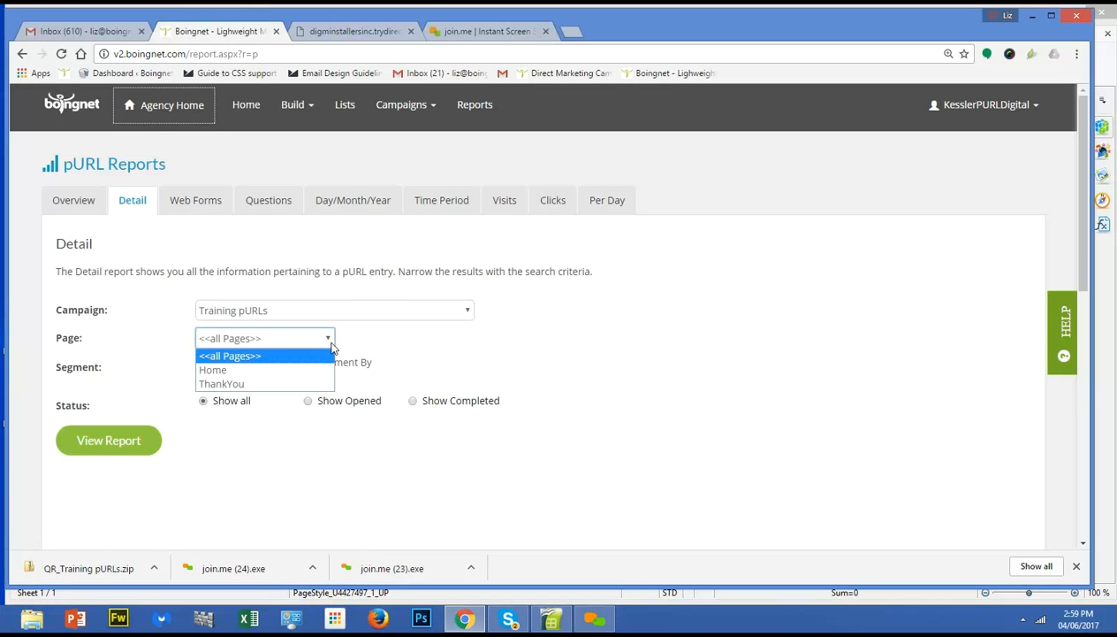
{"action": "left_click", "coordinate": [289, 368]}
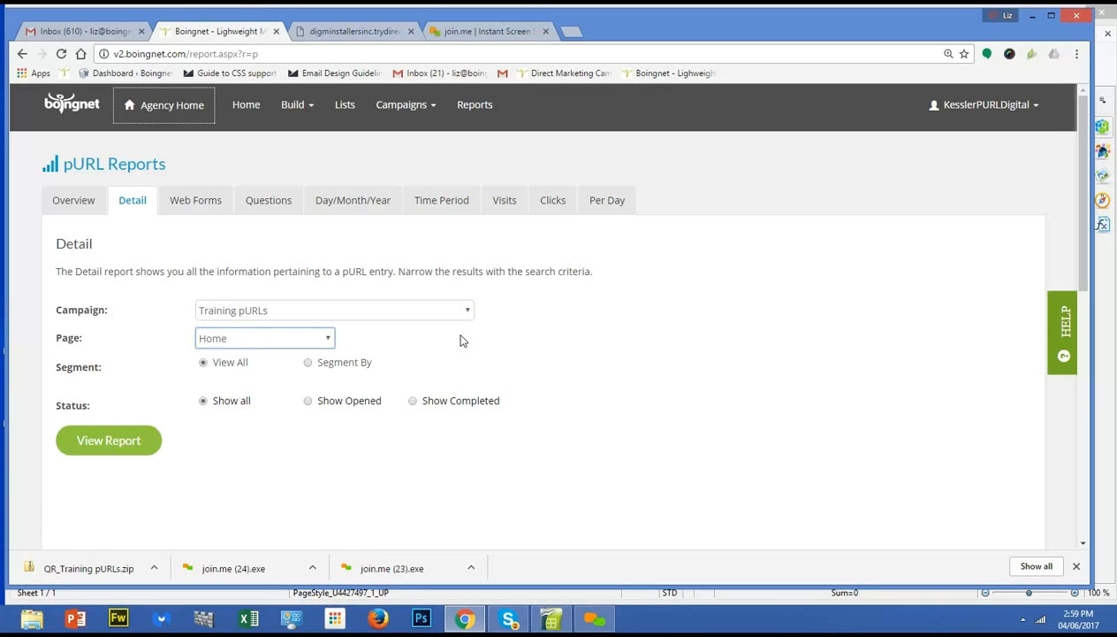
{"action": "scroll", "coordinate": [353, 376], "scroll_direction": "down", "scroll_amount": 1}
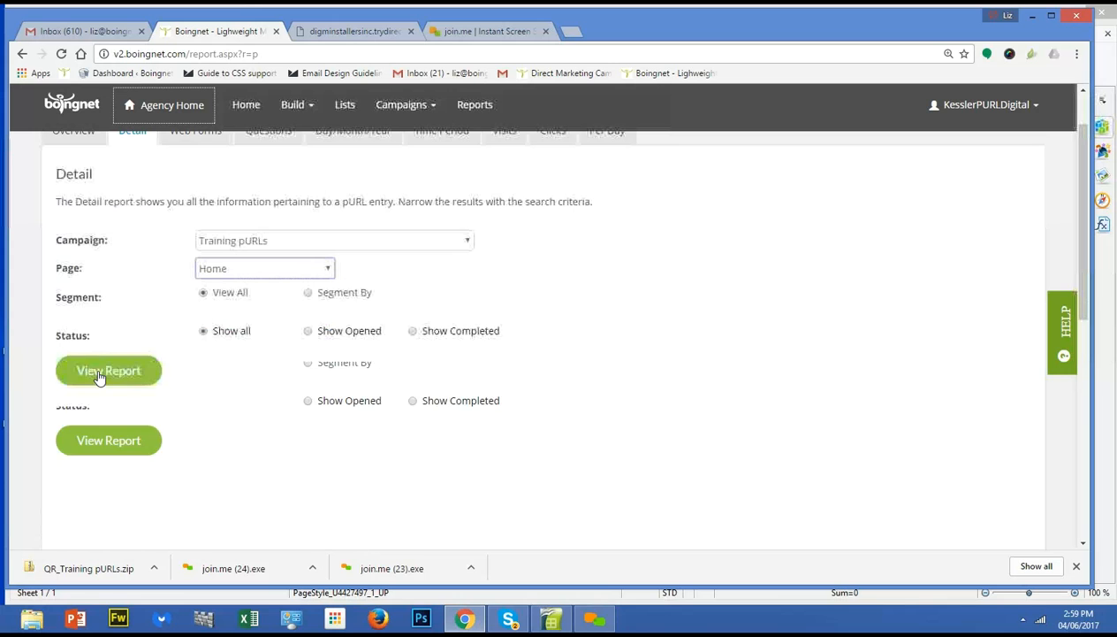
{"action": "scroll", "coordinate": [664, 374], "scroll_direction": "up", "scroll_amount": 1}
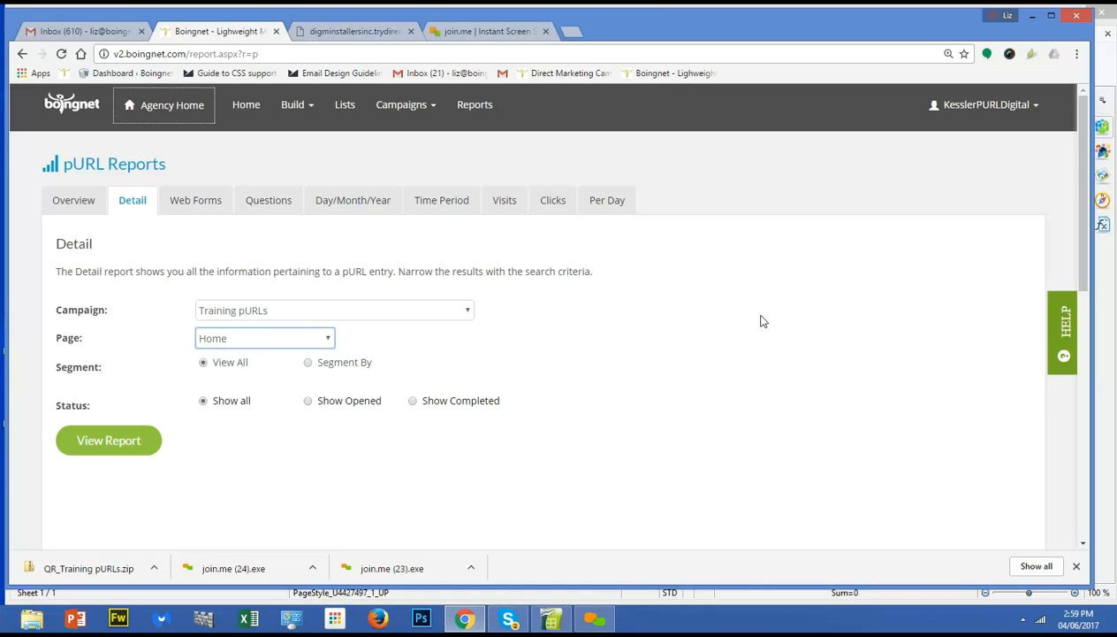
Open the downloaded QR_Training pURLs.zip archive, view the QR_5528 code image, and close both.
{"action": "left_click", "coordinate": [155, 568]}
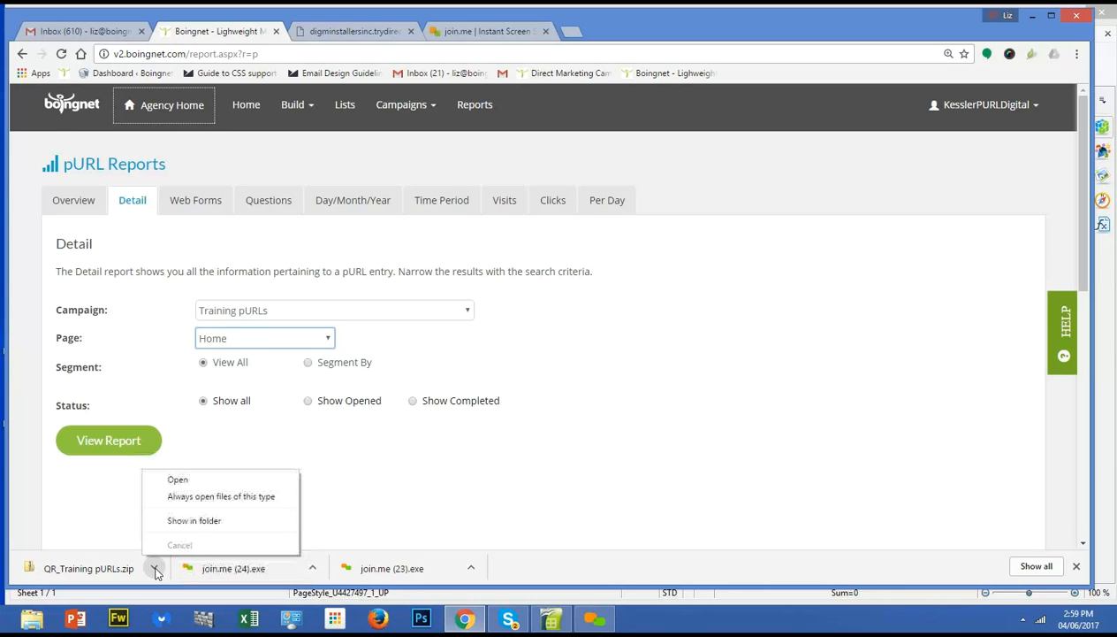
{"action": "left_click", "coordinate": [198, 483]}
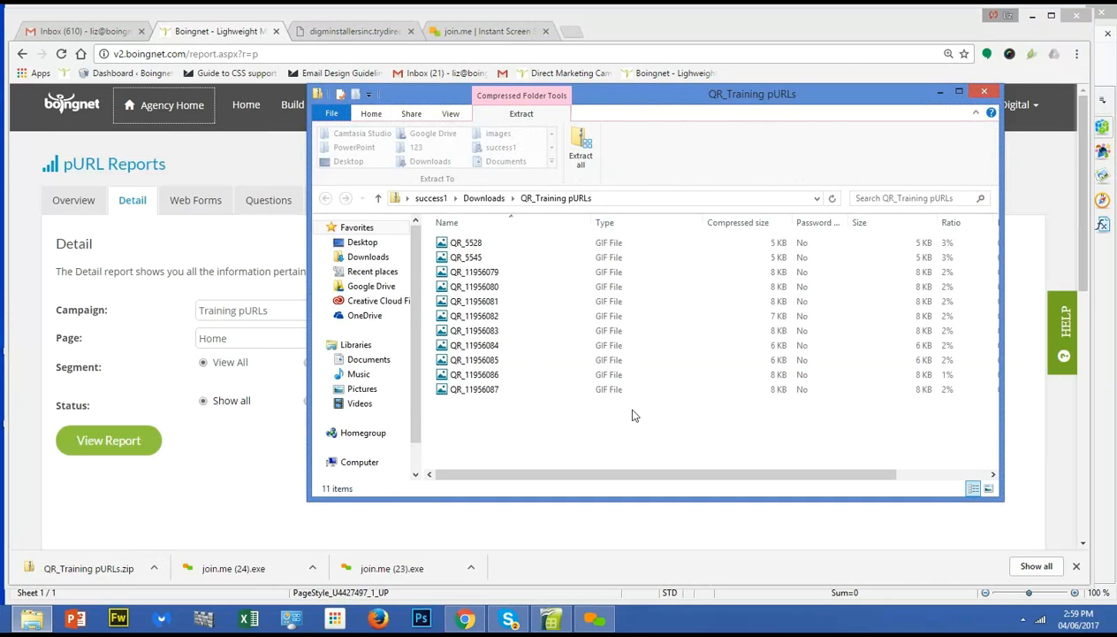
{"action": "left_click", "coordinate": [469, 244]}
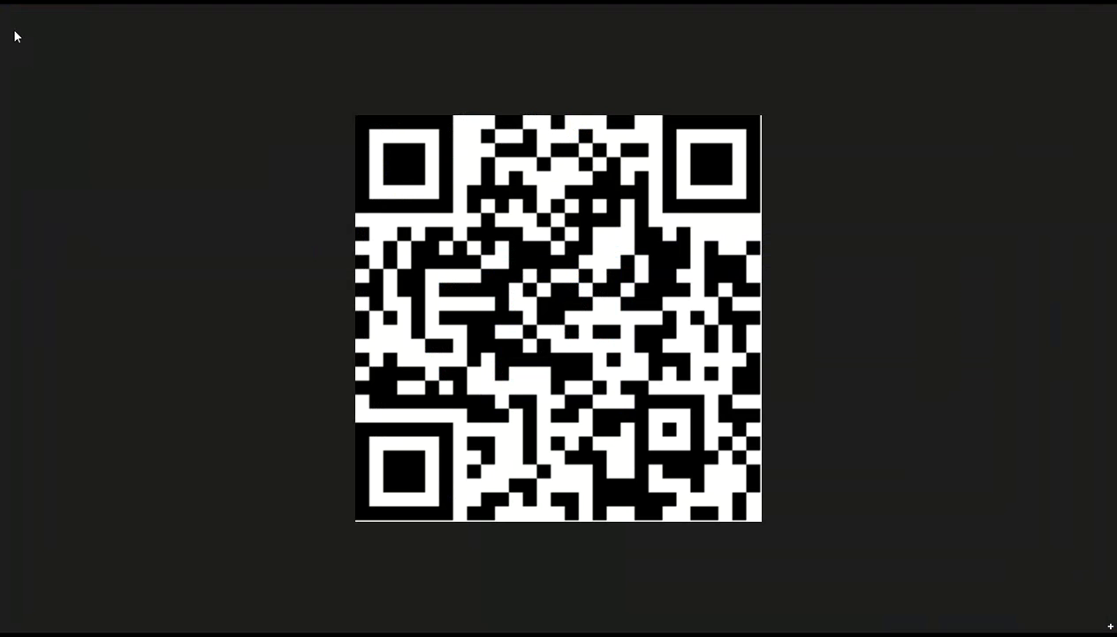
{"action": "mouse_move", "coordinate": [3, 9]}
{"action": "left_click", "coordinate": [7, 31]}
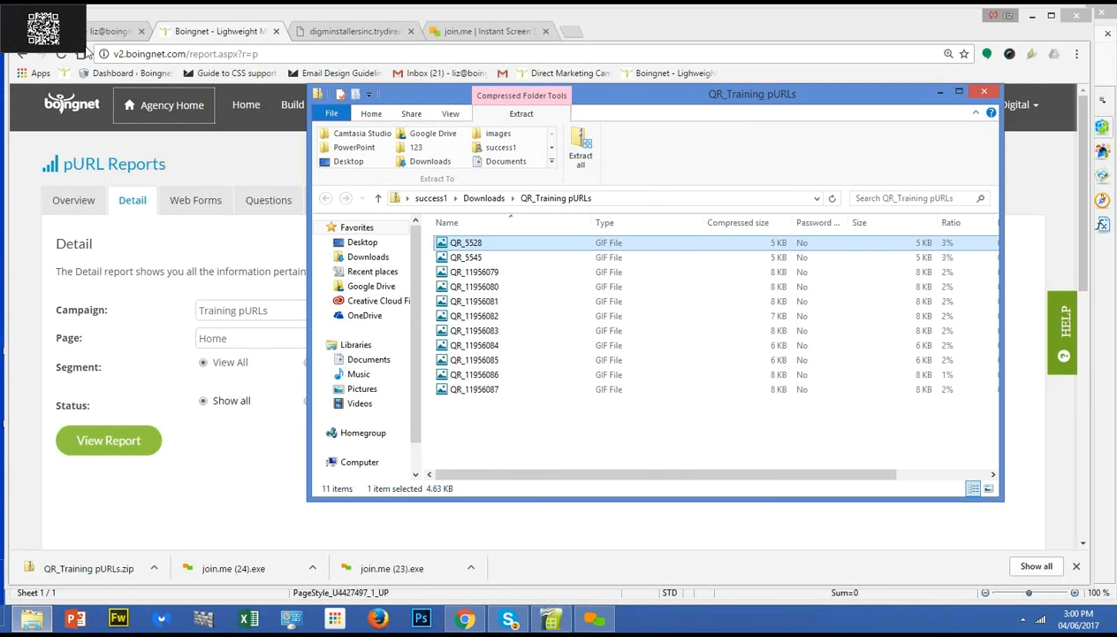
{"action": "left_click", "coordinate": [985, 92]}
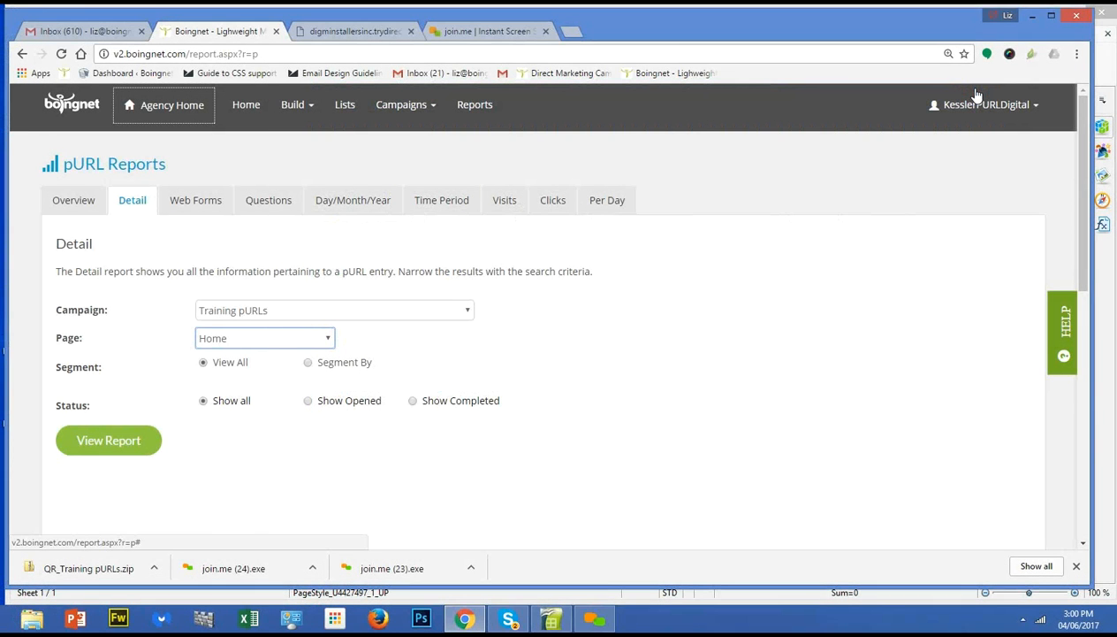